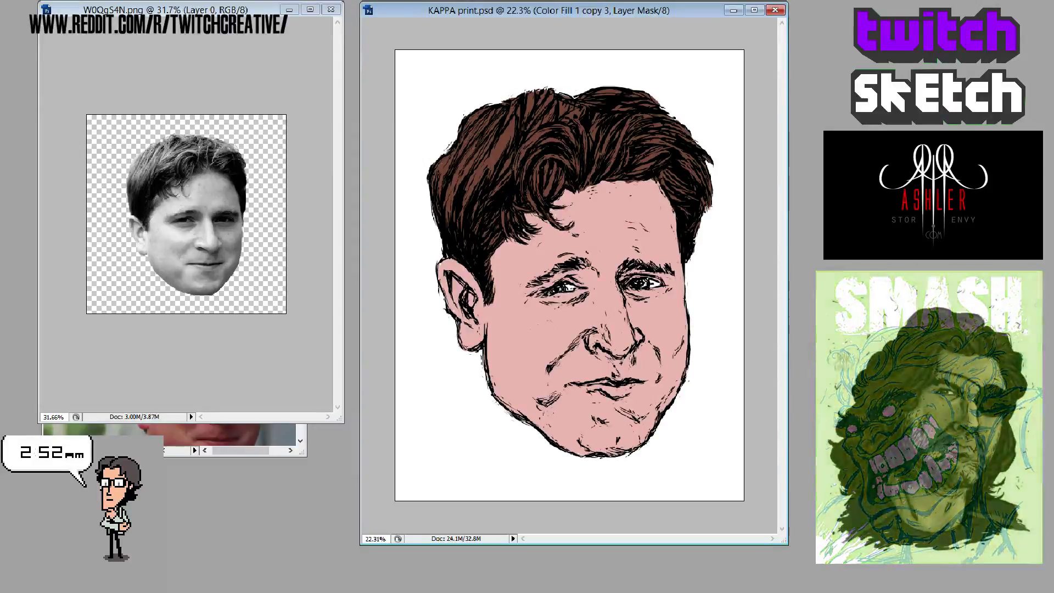
# - Add a new blank layer above the active color fill layer in KAPPA print.psd
pyautogui.hotkey('ctrl', 'shift', 'alt', 'n')
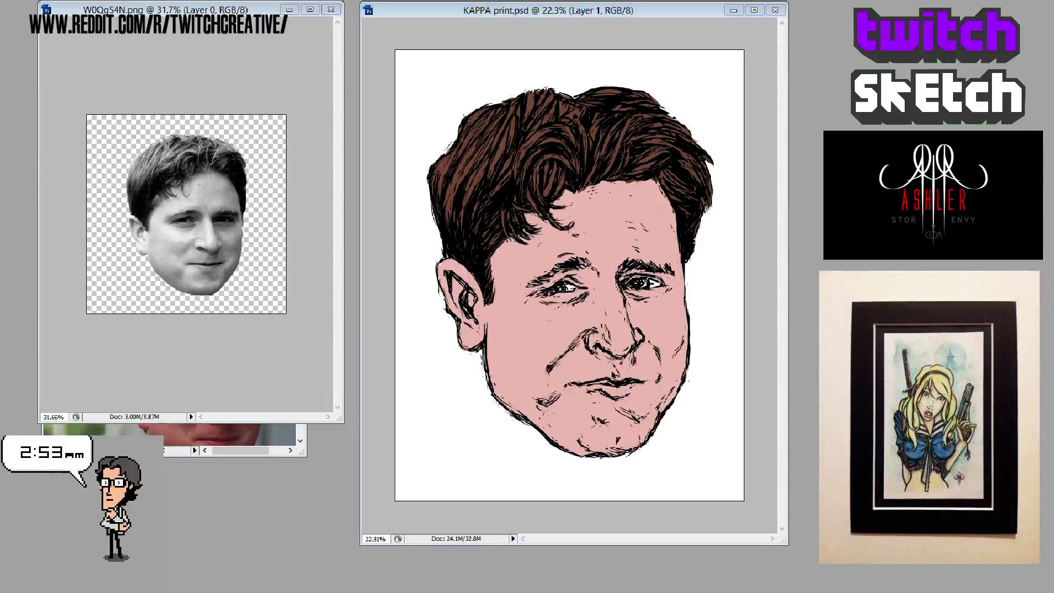
pyautogui.rightClick(117, 481)
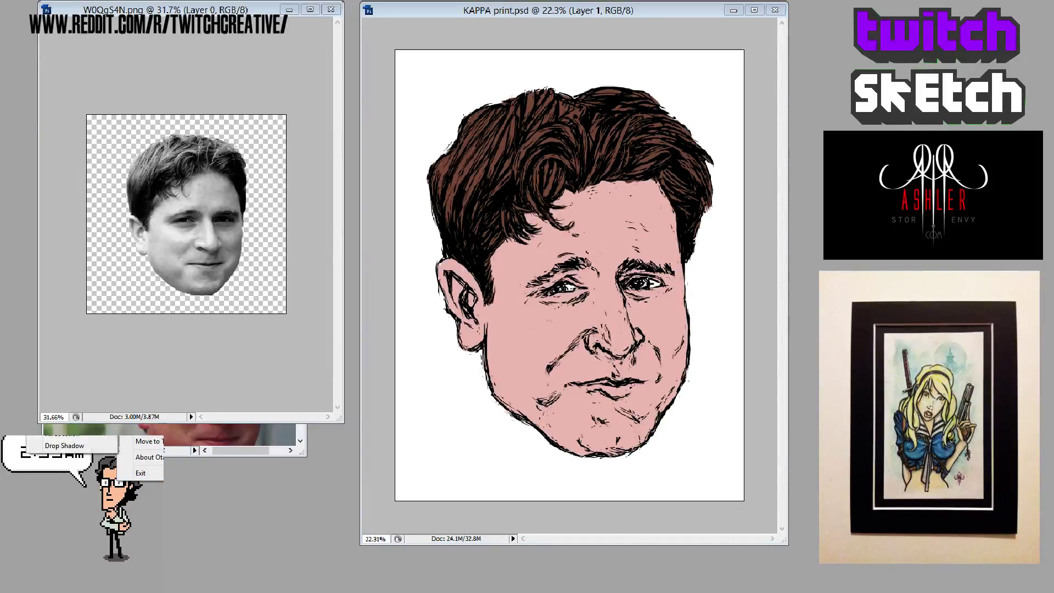
pyautogui.press('Escape')
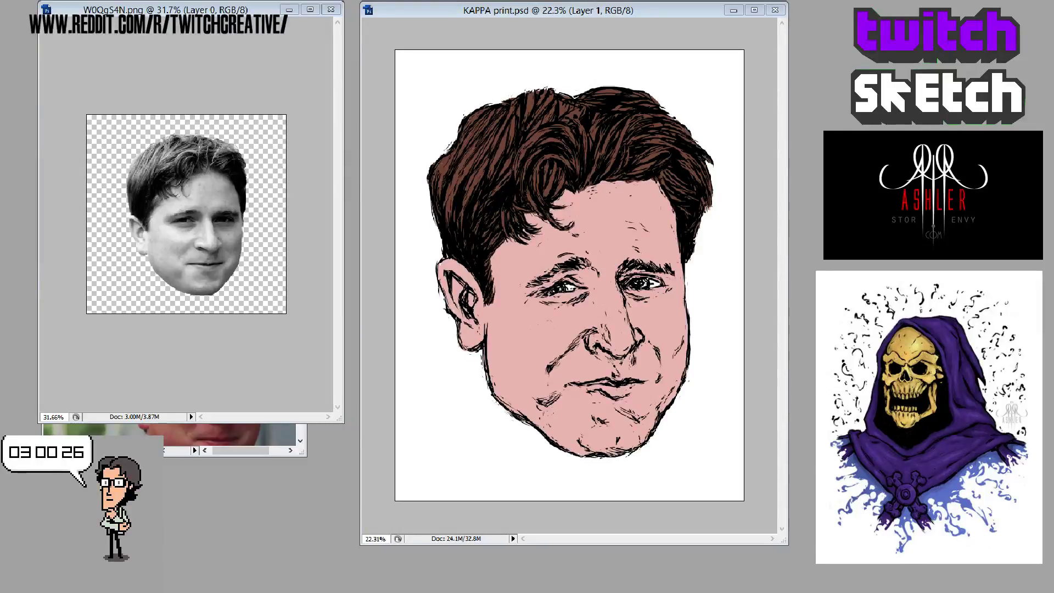
# - Compare recent edits and toggle the visibility of the brown hair and pink skin fills and their masking to check each one
pyautogui.hotkey('ctrl', 'z')
pyautogui.hotkey('ctrl', 'z')
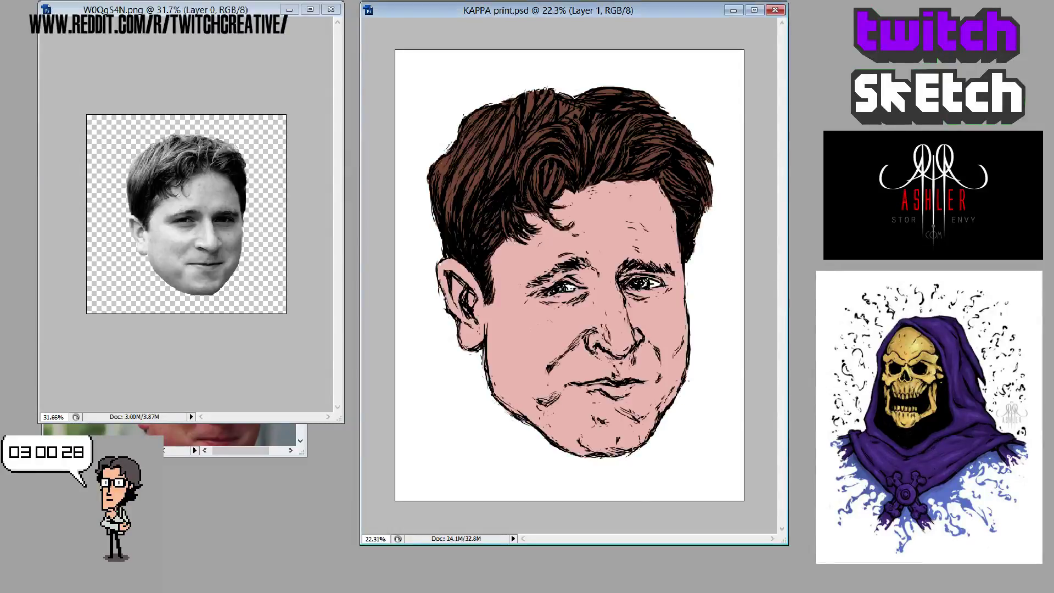
pyautogui.hotkey('ctrl', 'alt', 'z')
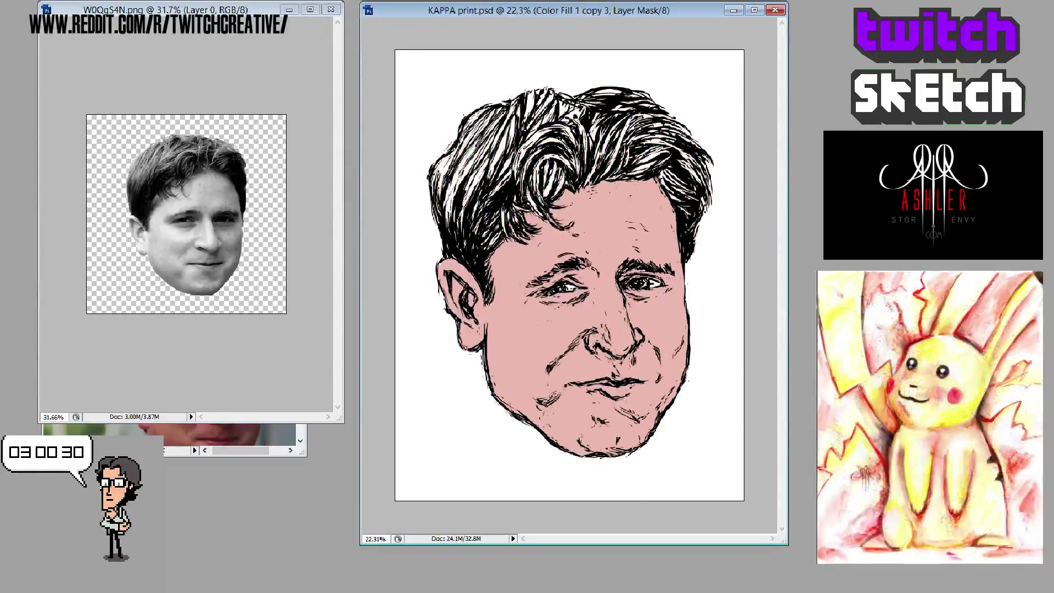
pyautogui.click(1052, 486)
pyautogui.click(1052, 507)
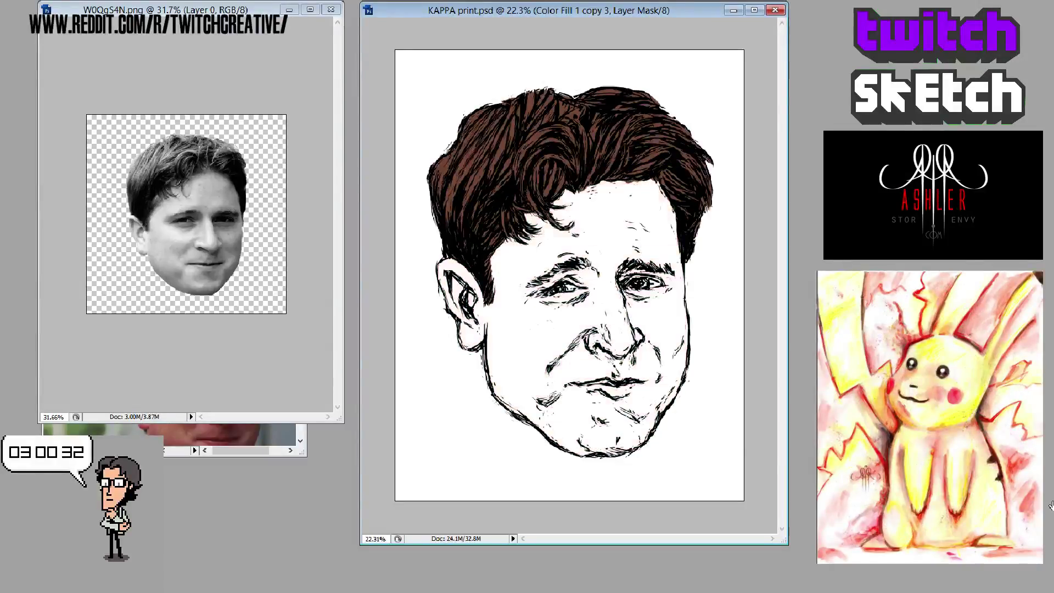
pyautogui.click(1051, 507)
pyautogui.click(1051, 460)
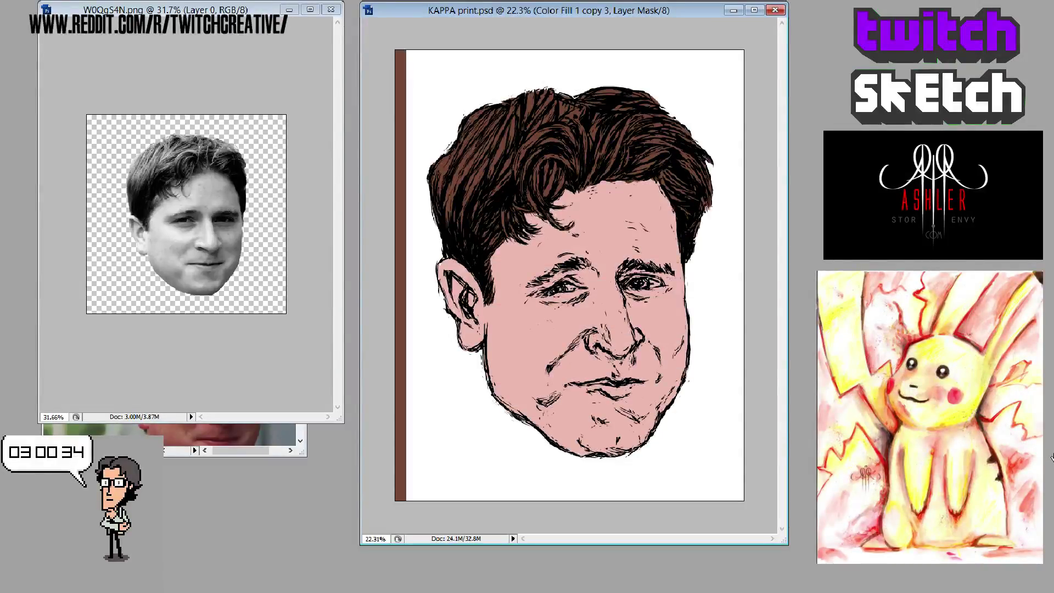
pyautogui.click(1052, 460)
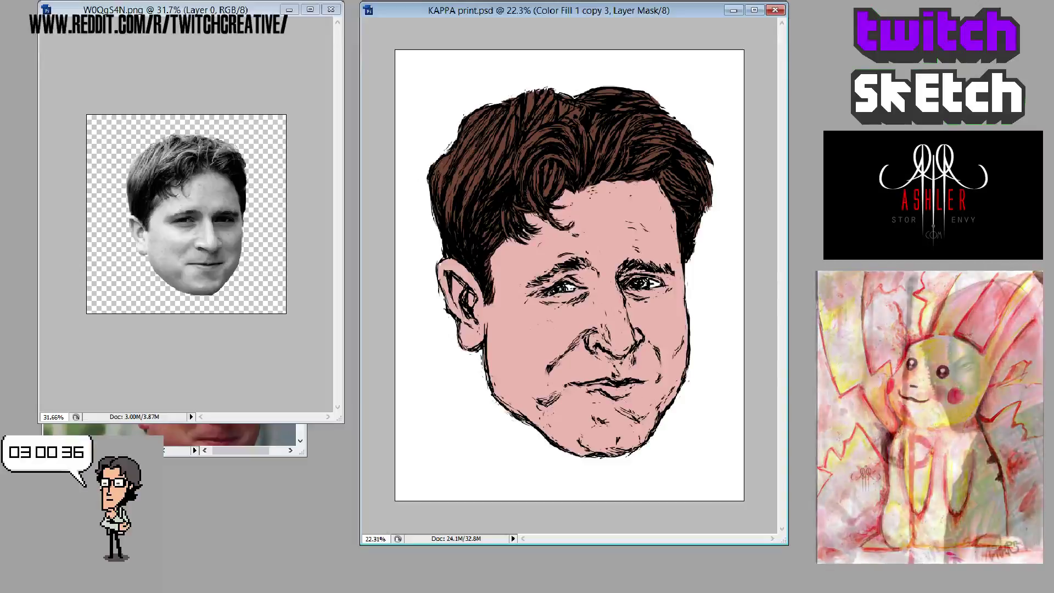
# - Duplicate the active color fill layer and rework the ink strokes along the crown of the hair on Layer 1
pyautogui.hotkey('ctrl', 'j')
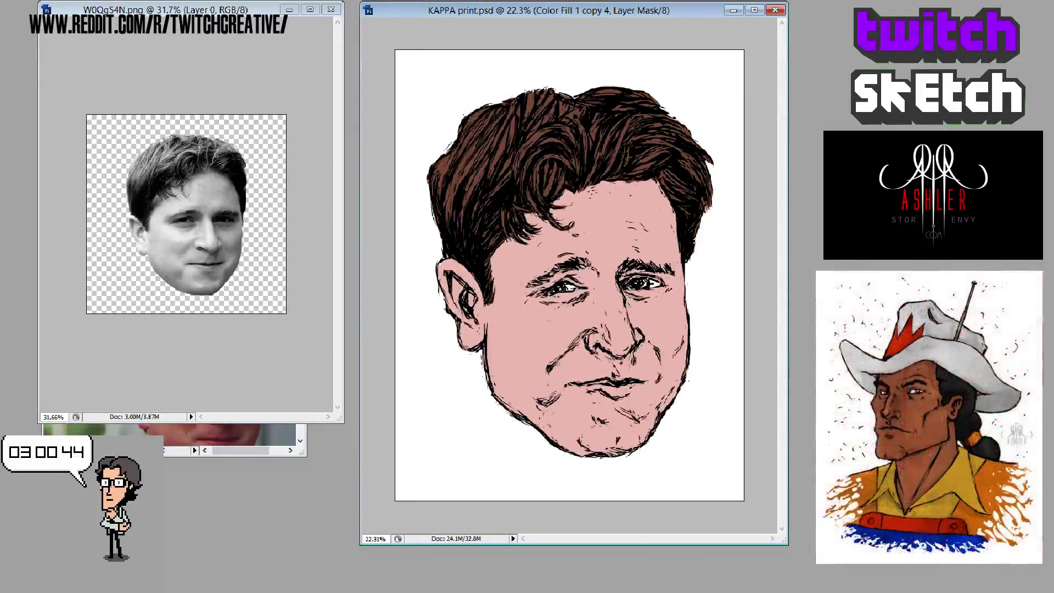
pyautogui.hotkey('alt', ']')
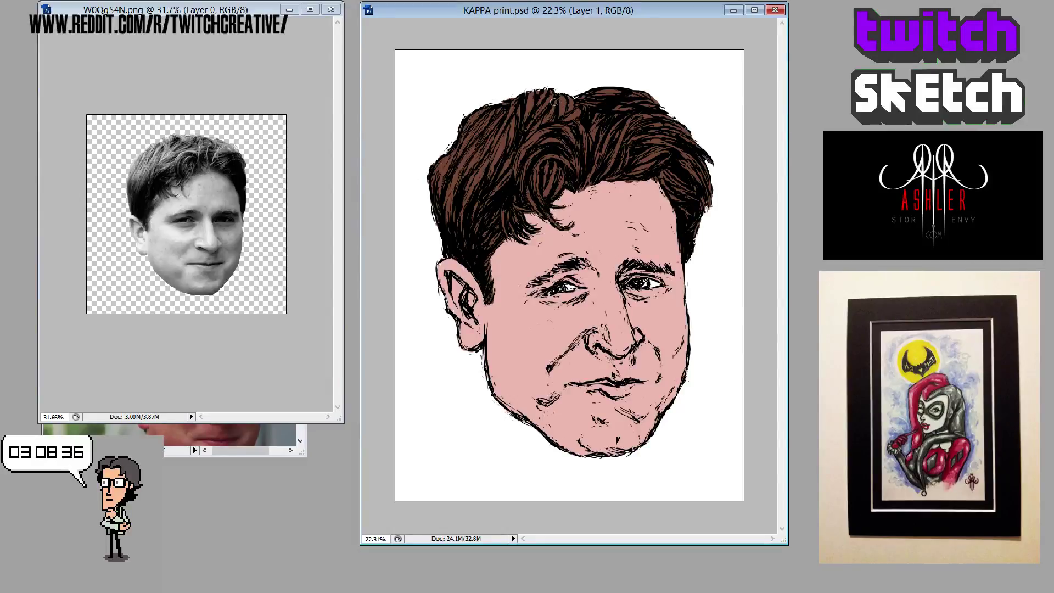
pyautogui.moveTo(529, 120)
pyautogui.mouseDown()
pyautogui.moveTo(540, 99)
pyautogui.moveTo(538, 122)
pyautogui.mouseUp()
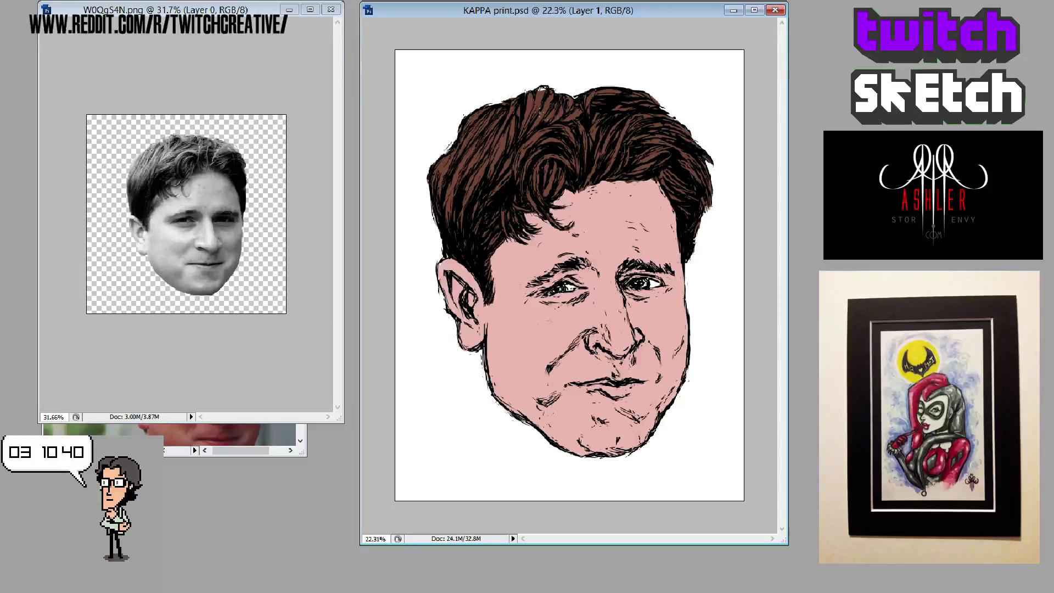
# - Try a short curved ink stroke on Layer 1 in the white area beside the jaw
pyautogui.hotkey('alt', '[')
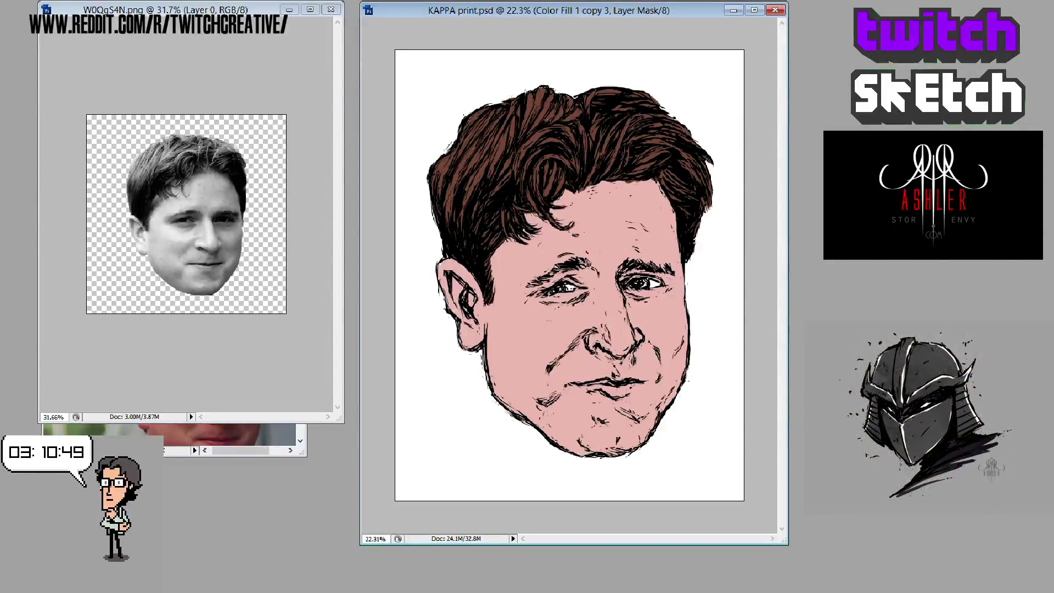
pyautogui.hotkey('alt', ']')
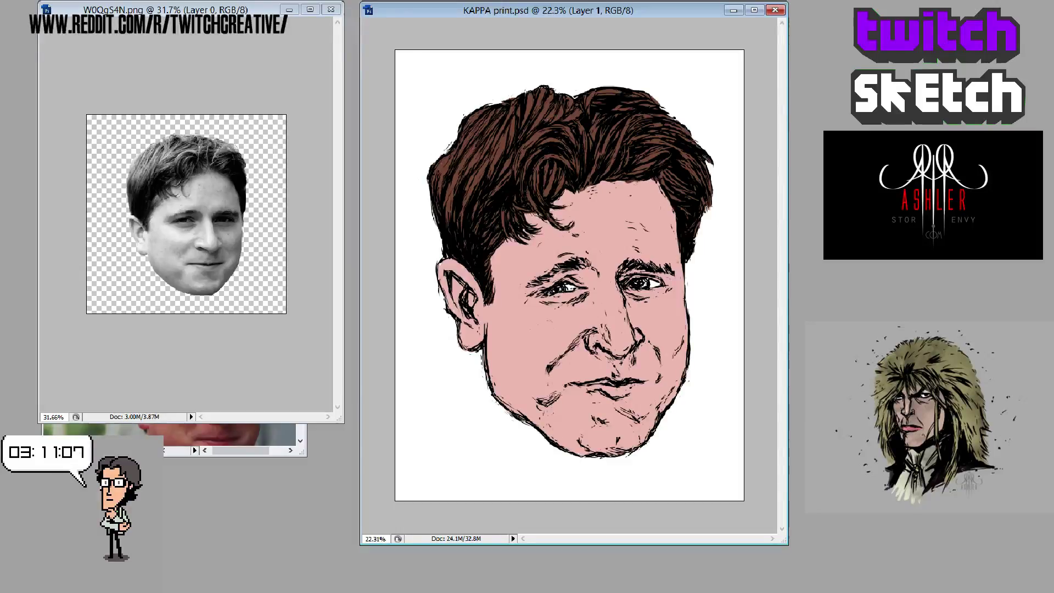
pyautogui.moveTo(442, 378); pyautogui.dragTo(395, 389)
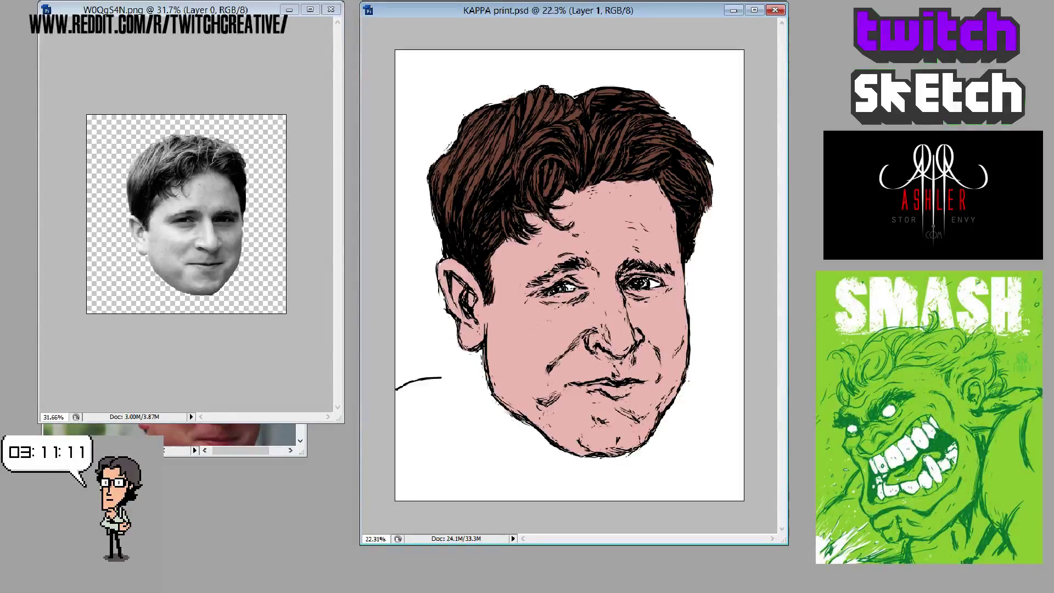
pyautogui.hotkey('ctrl', 'z')
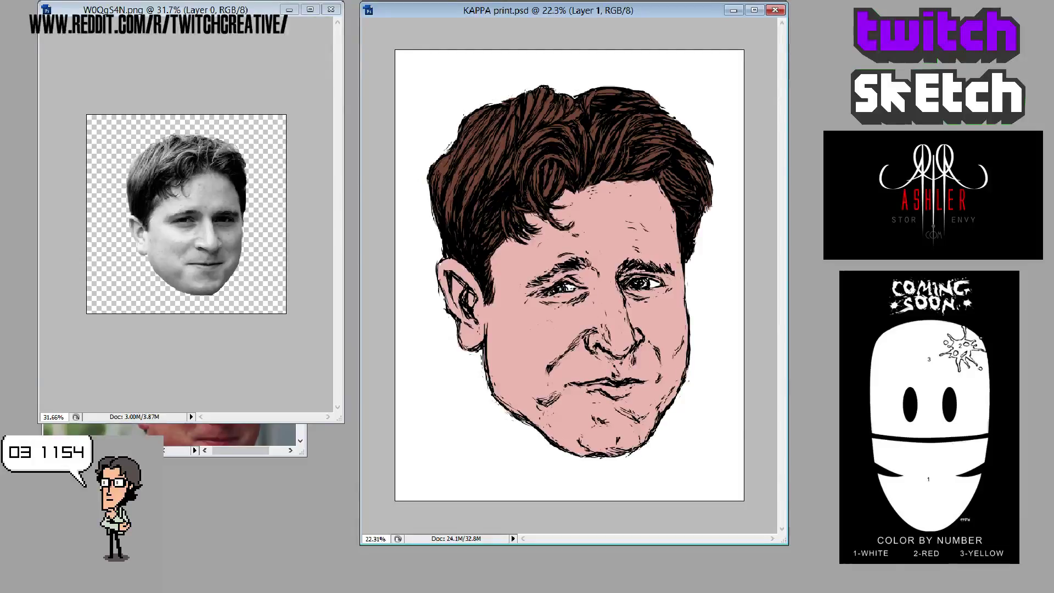
# - Copy the signature logo layer from Geralt of Rivia print.psd into KAPPA print.psd, placing it in the white area beside the jaw
pyautogui.hotkey('ctrl', 'Tab')
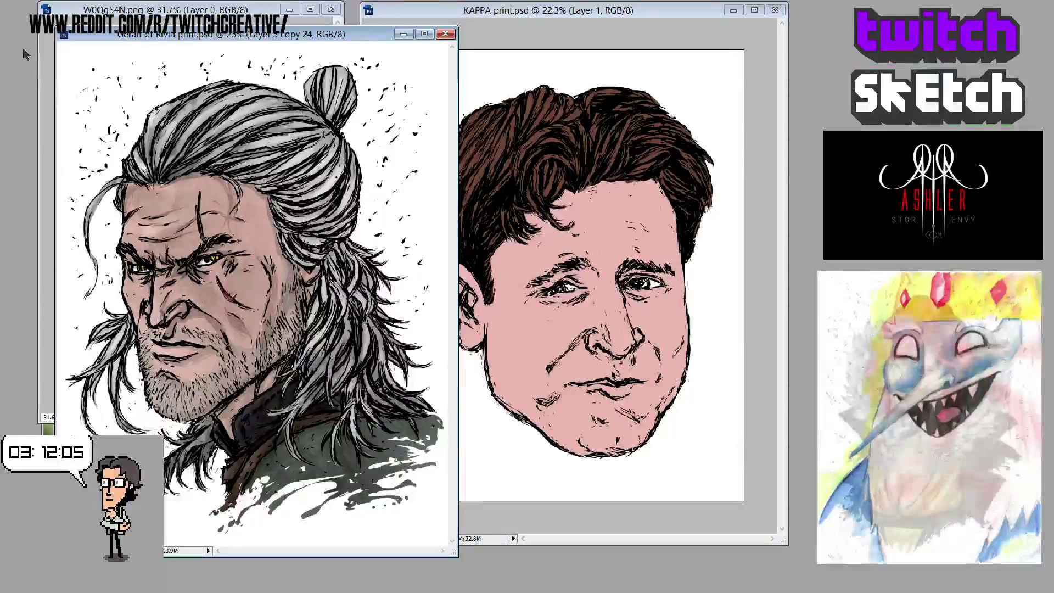
pyautogui.hotkey('ctrl', 'v')
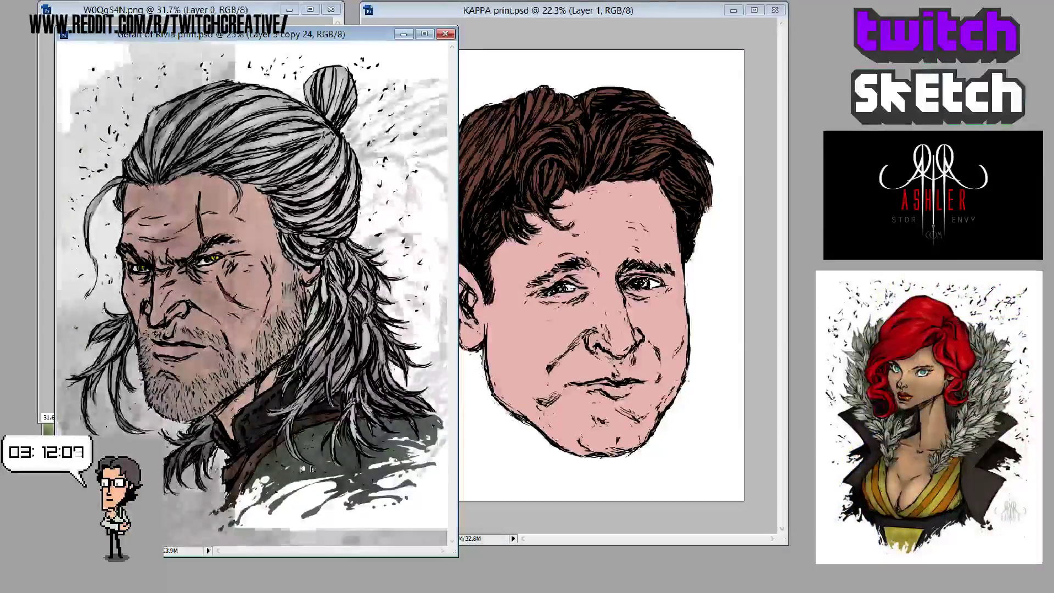
pyautogui.hotkey('ctrl', 'z')
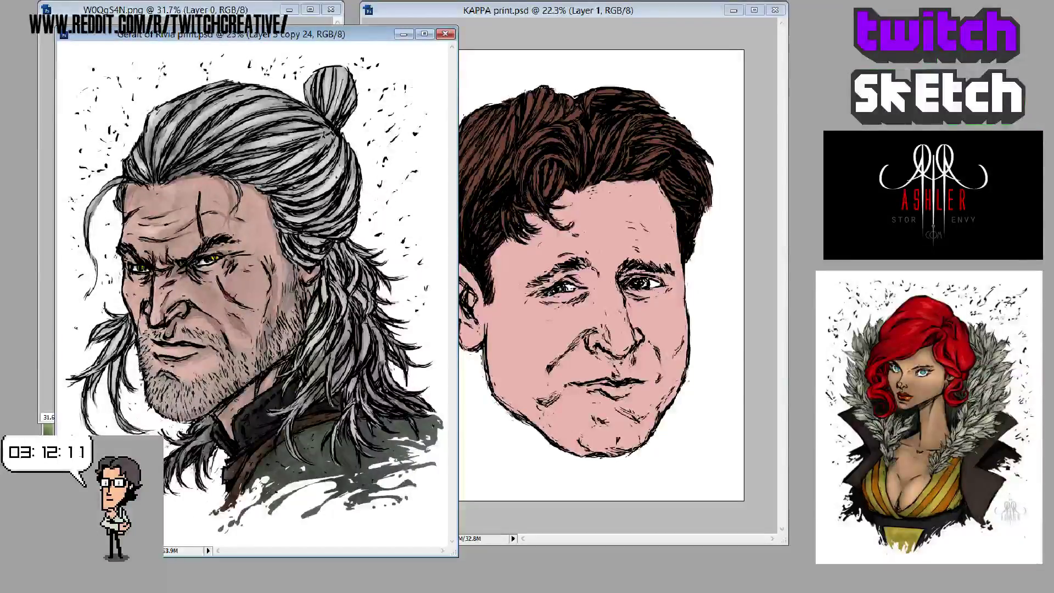
pyautogui.hotkey('alt', '[')
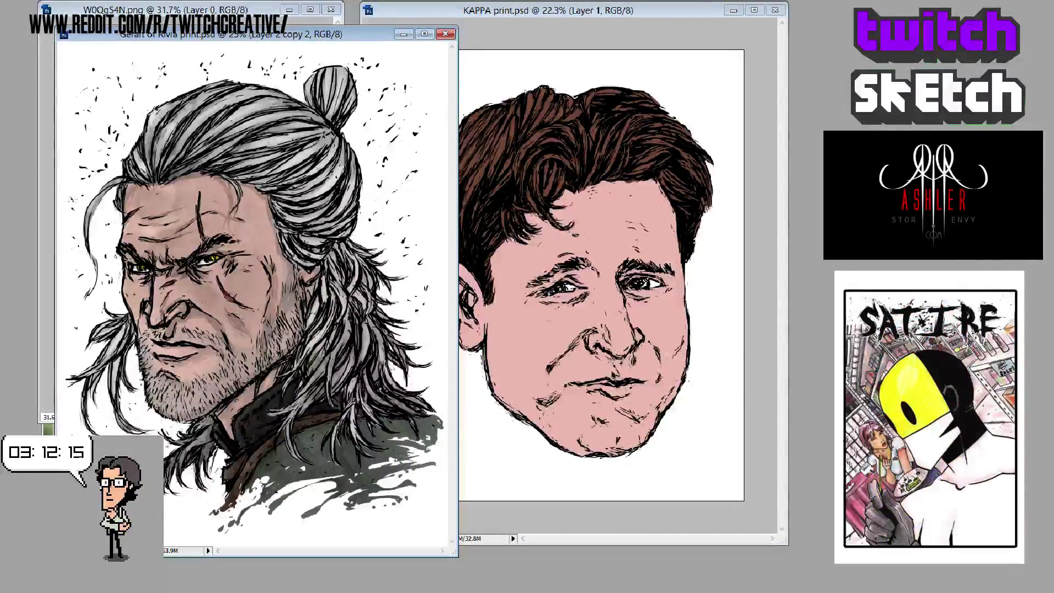
pyautogui.moveTo(230, 480); pyautogui.dragTo(466, 423)
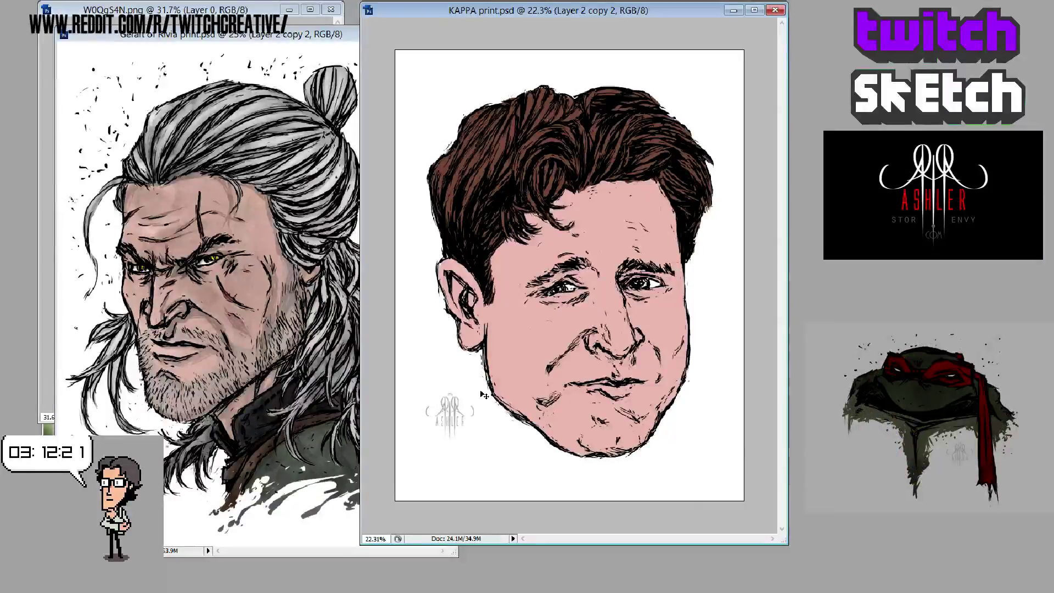
# - Copy the grey watercolor texture layer from Geralt of Rivia print.psd into KAPPA print.psd and close the Geralt document
pyautogui.click(268, 34)
pyautogui.moveTo(268, 34); pyautogui.dragTo(272, 32)
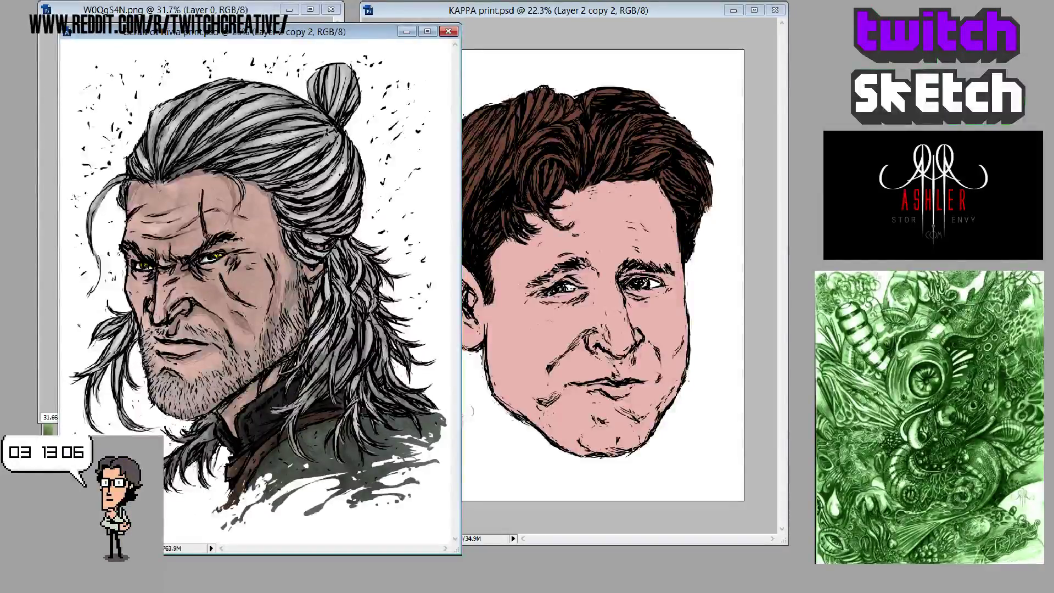
pyautogui.click(1052, 460)
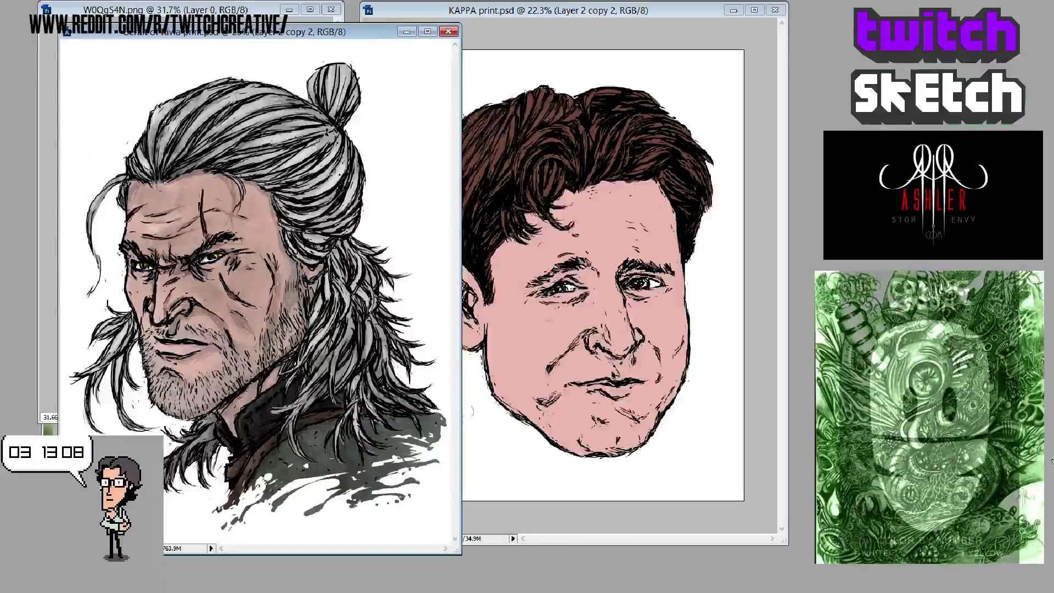
pyautogui.click(1052, 461)
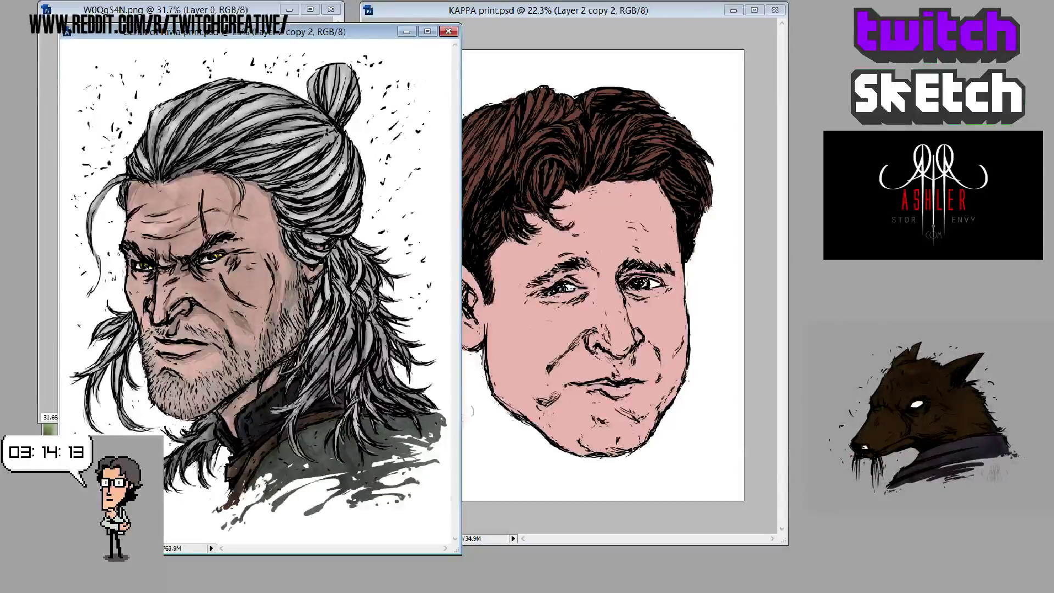
pyautogui.click(647, 349)
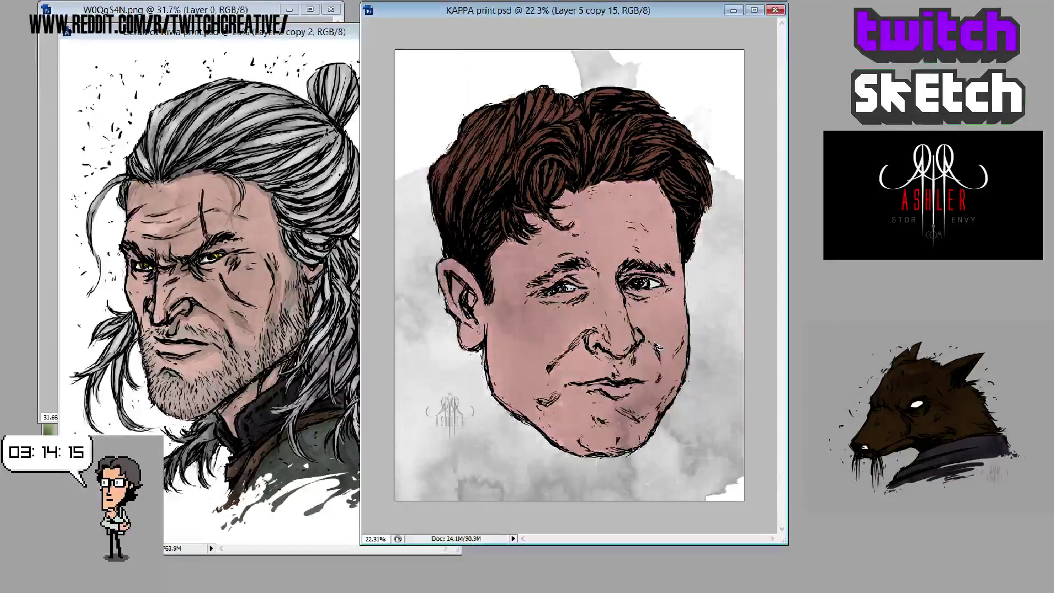
pyautogui.moveTo(277, 32); pyautogui.dragTo(275, 29)
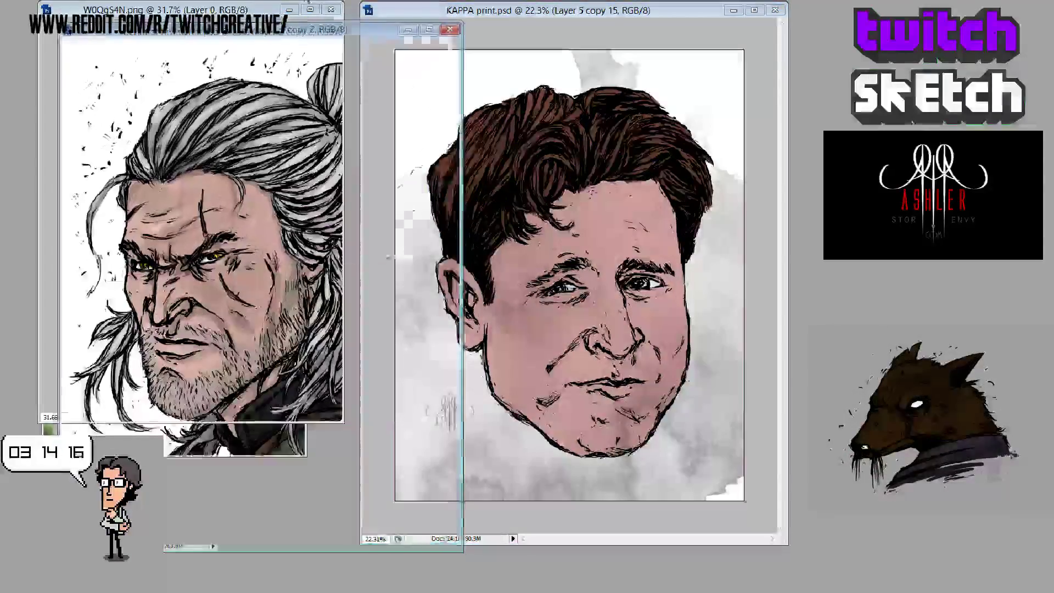
pyautogui.click(451, 30)
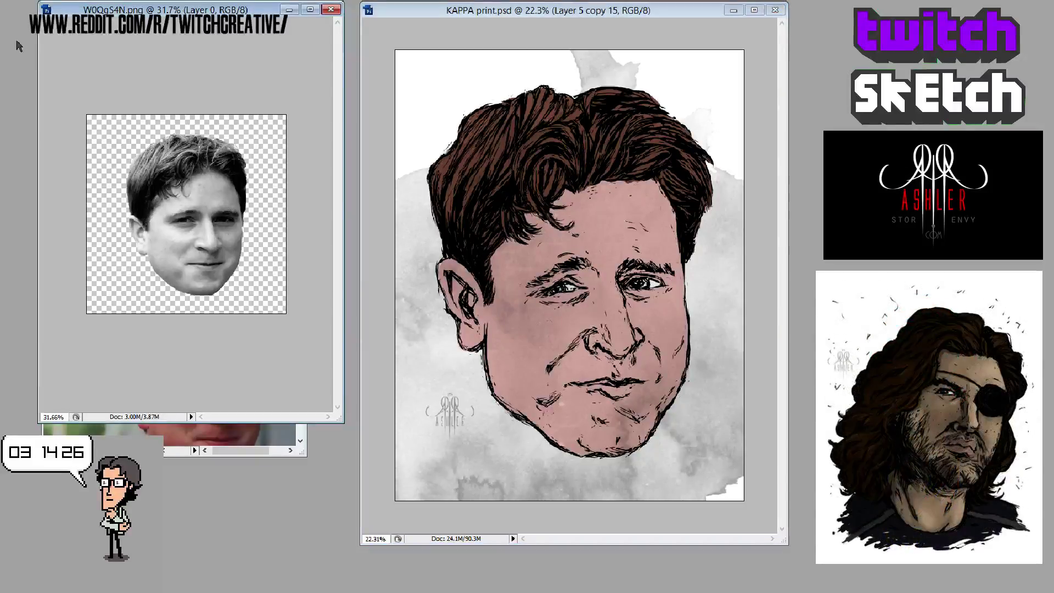
# - Reposition the watercolor texture so its grey wash surrounds the head, checking the placement against the guides
pyautogui.moveTo(711, 266); pyautogui.dragTo(715, 201)
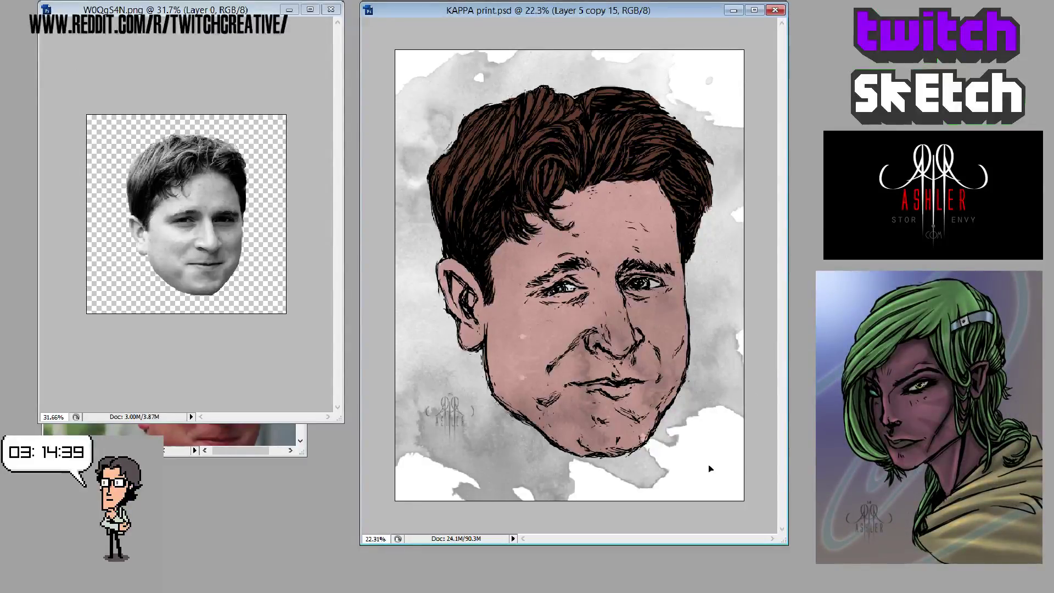
pyautogui.moveTo(709, 465); pyautogui.dragTo(674, 469)
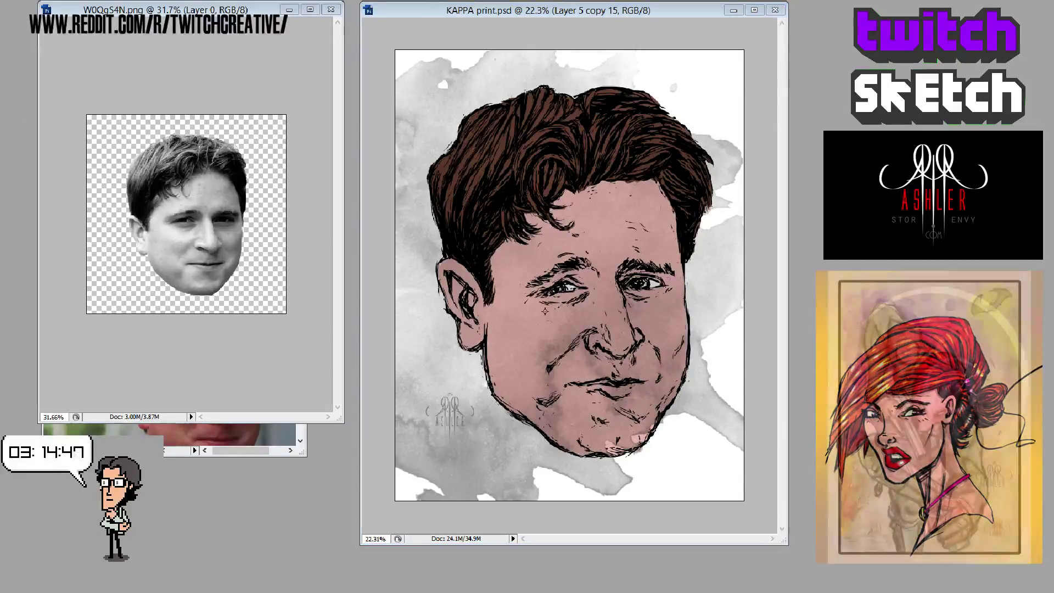
pyautogui.moveTo(690, 213); pyautogui.dragTo(727, 206)
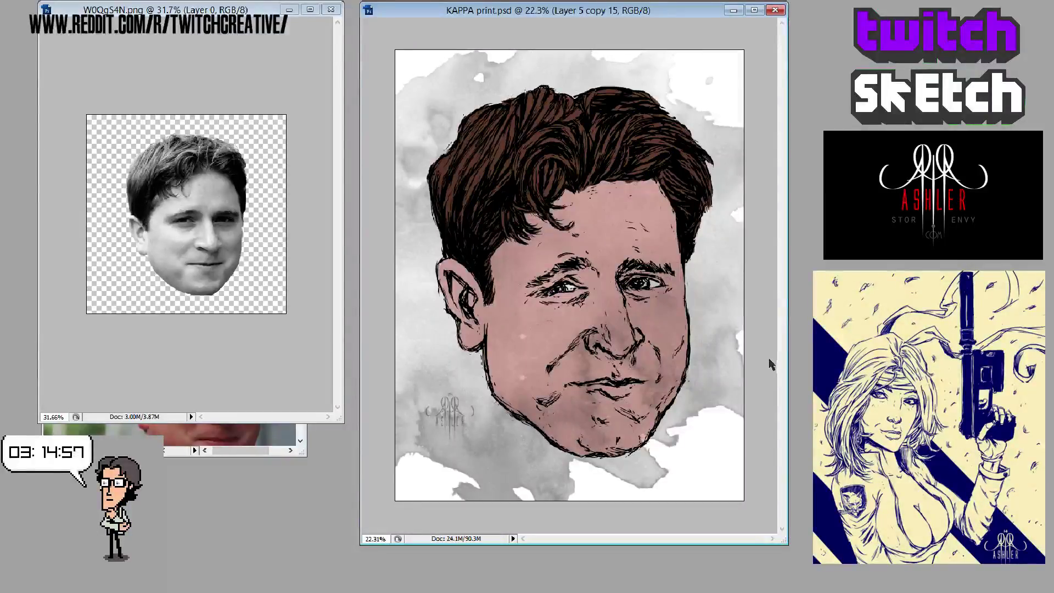
pyautogui.hotkey('ctrl', ';')
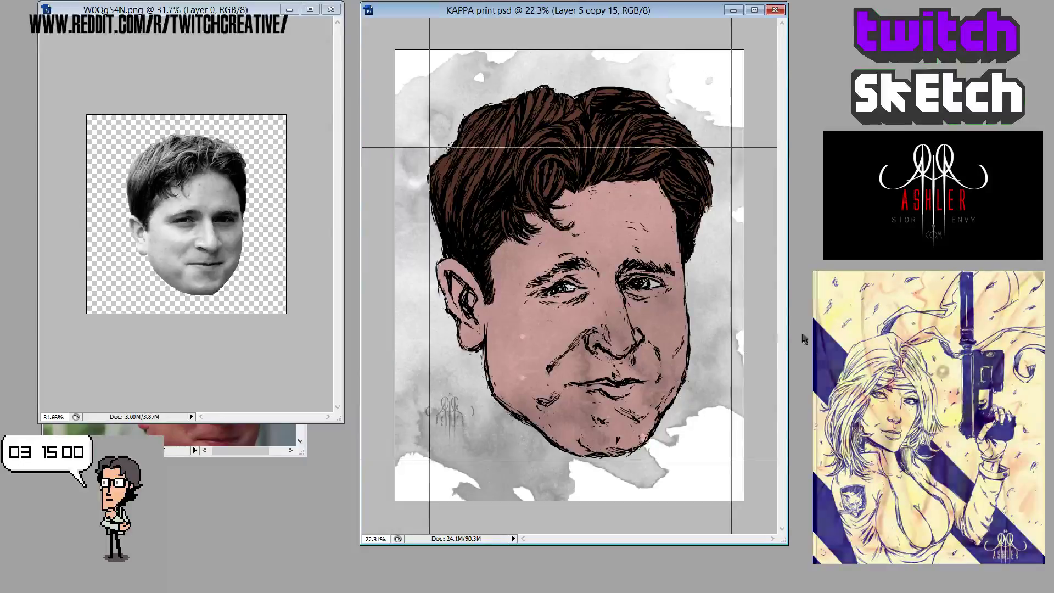
pyautogui.hotkey('ctrl', ';')
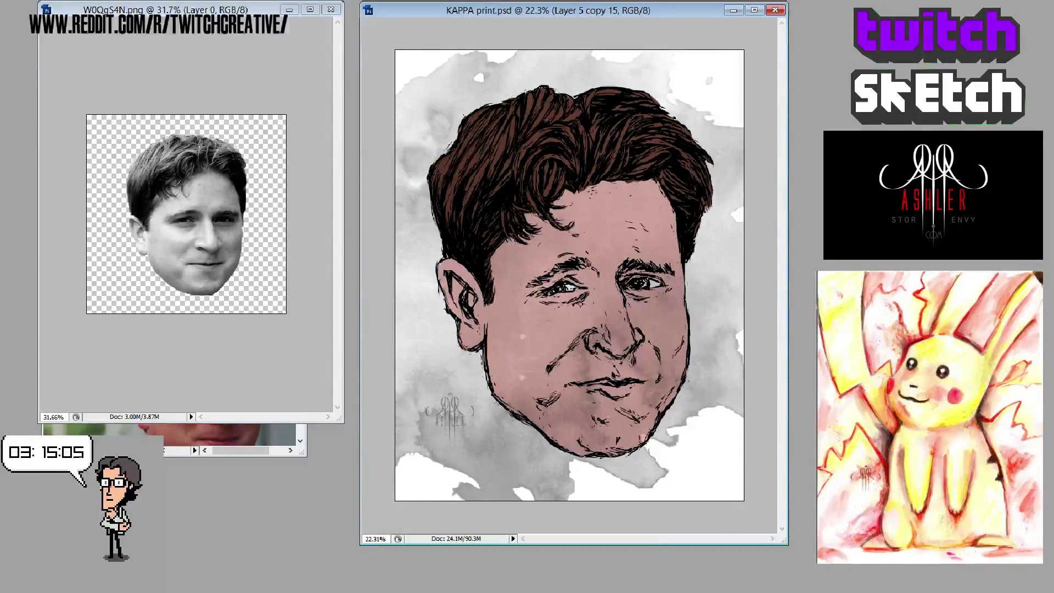
# - Rotate the watercolor texture about 25 degrees counterclockwise with Free Transform and adjust its placement behind the head
pyautogui.scroll(8, 570, 275)
pyautogui.scroll(-11, 569, 276)
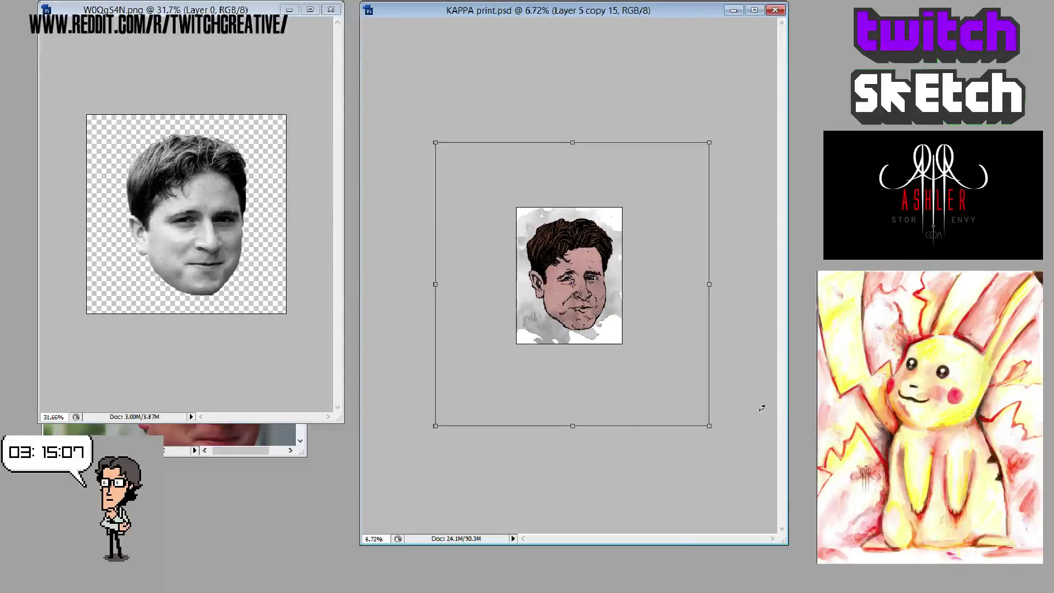
pyautogui.moveTo(732, 430); pyautogui.dragTo(741, 325)
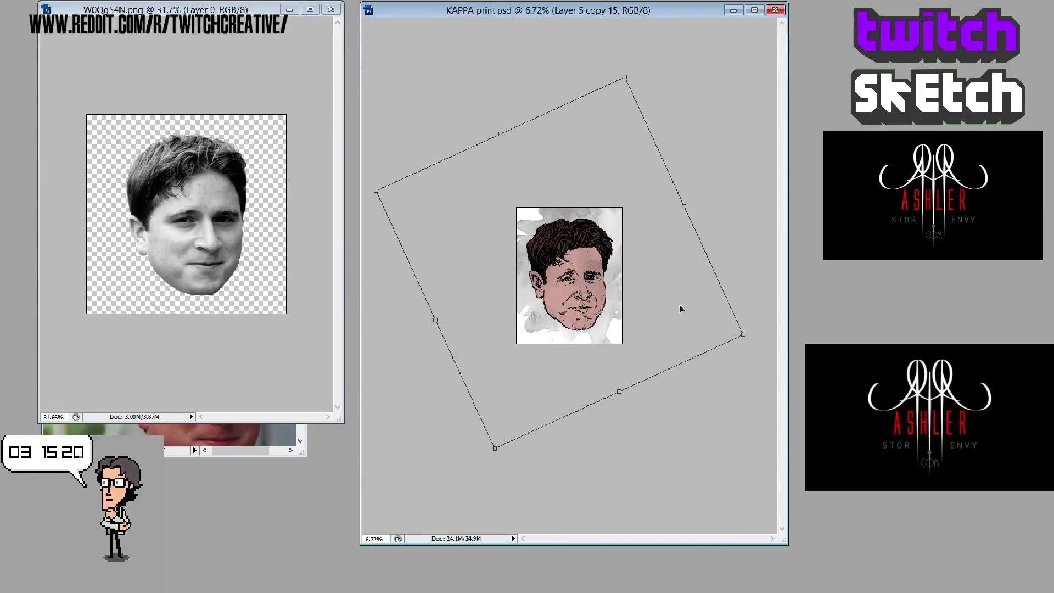
pyautogui.moveTo(680, 306); pyautogui.dragTo(680, 318)
pyautogui.moveTo(730, 231); pyautogui.dragTo(723, 227)
pyautogui.moveTo(690, 261); pyautogui.dragTo(682, 254)
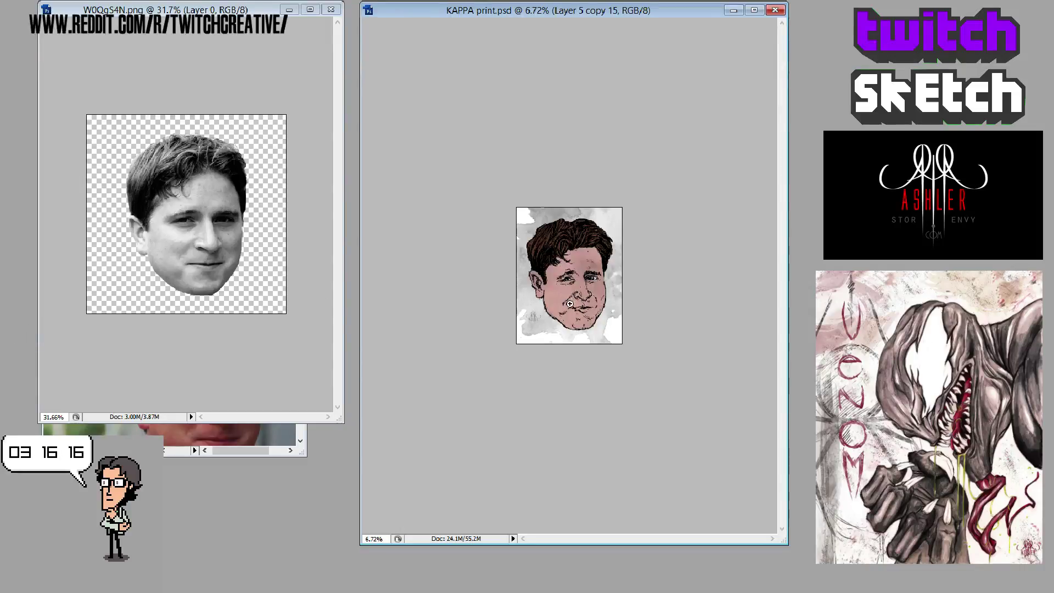
pyautogui.hotkey('ctrl', '0')
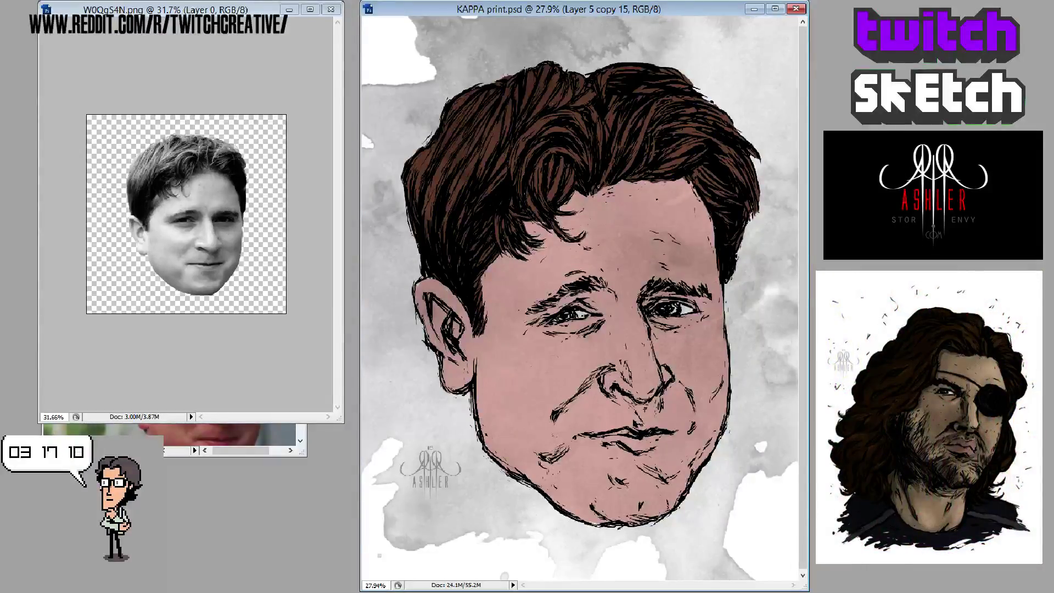
# - Hide the grey watercolor texture so only the flat-colored portrait and signature show
pyautogui.moveTo(775, 245); pyautogui.dragTo(678, 321)
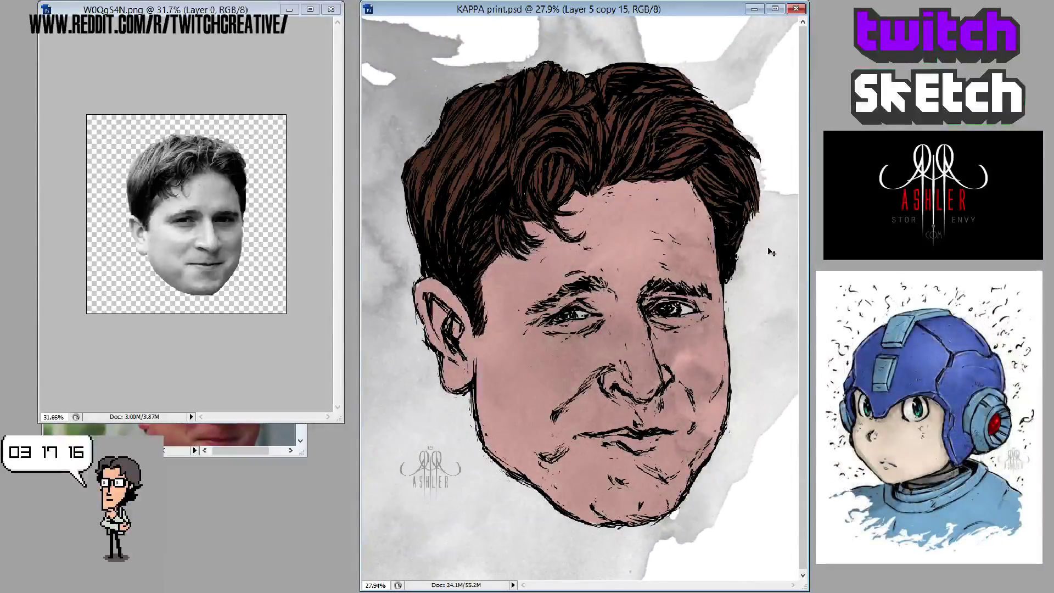
pyautogui.moveTo(771, 251); pyautogui.dragTo(797, 365)
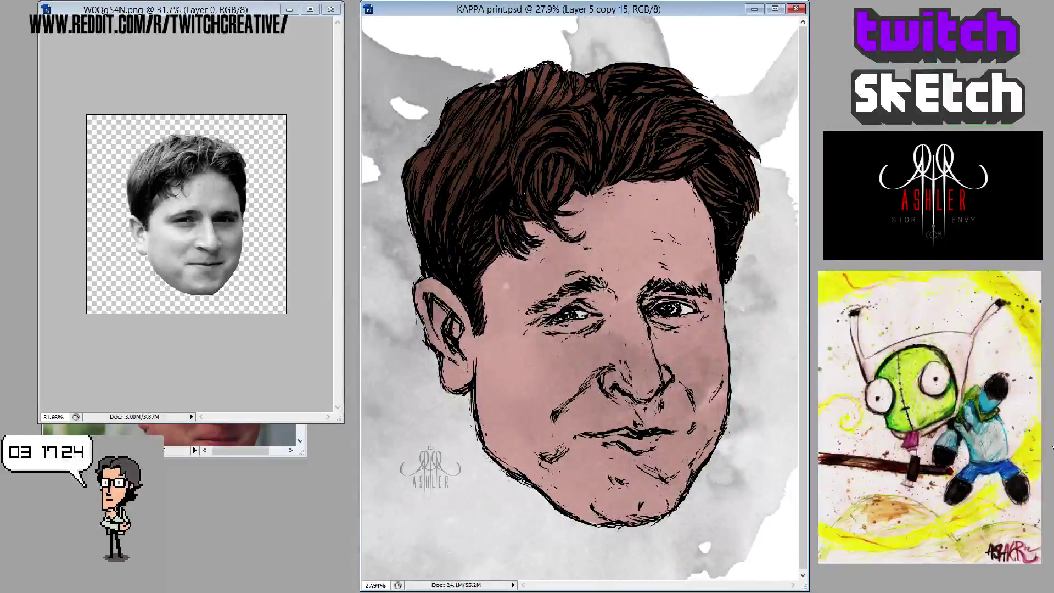
pyautogui.click(1051, 446)
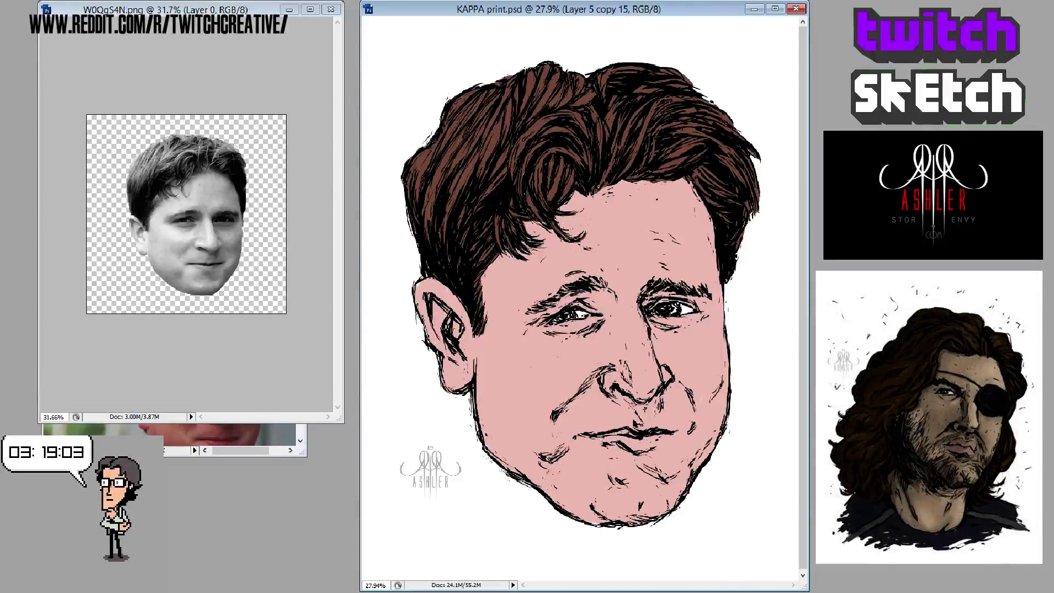
pyautogui.hotkey('alt', 'Tab')
pyautogui.click(554, 198)
pyautogui.hotkey('ctrl', 'n')
pyautogui.press('Return')
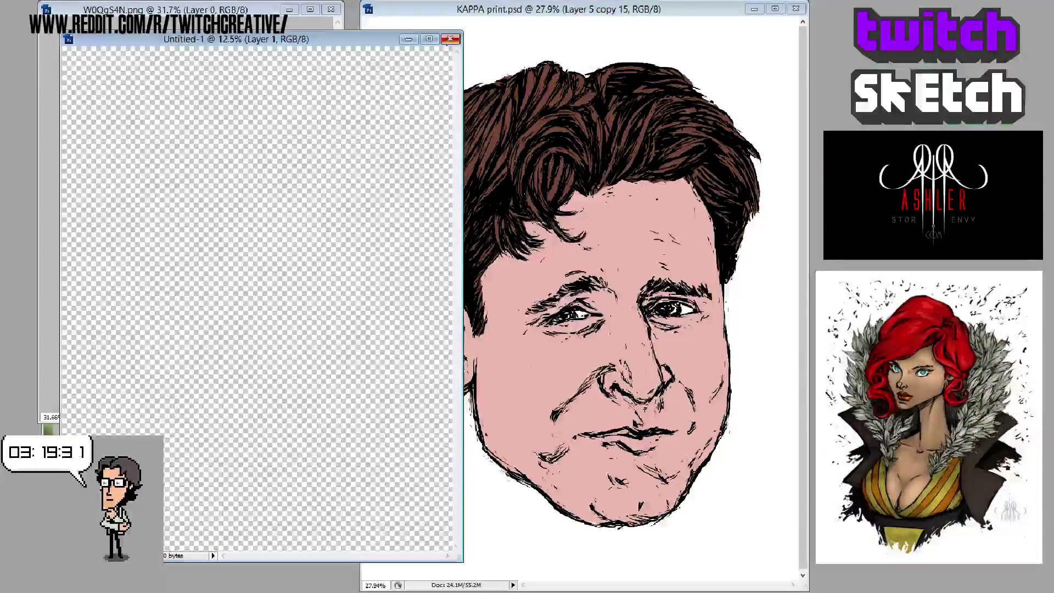
pyautogui.hotkey('ctrl', 'w')
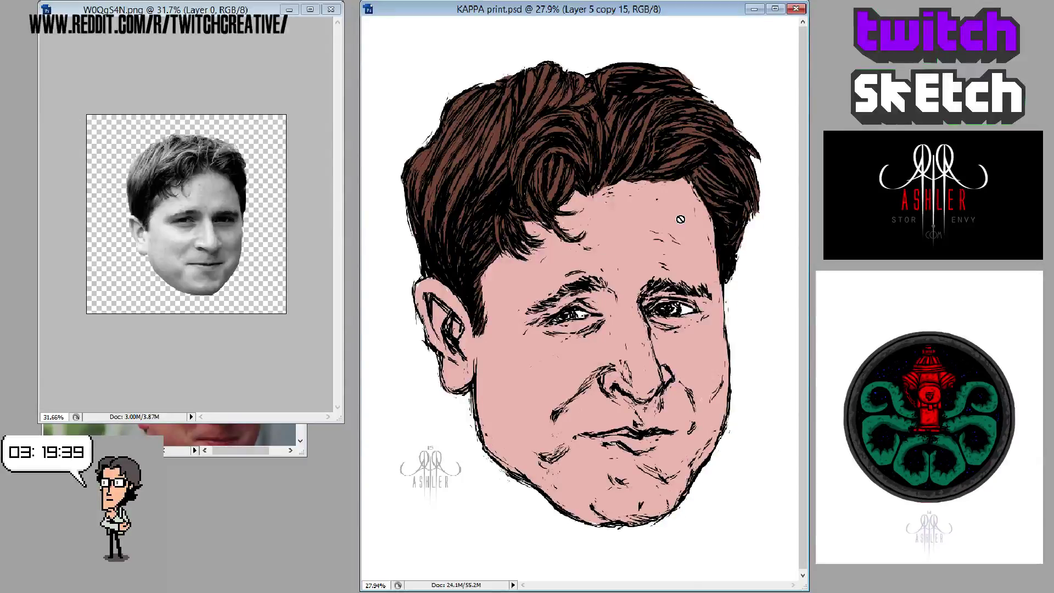
# - Show the watercolor texture layer over the portrait and change its blend mode so its grey wash darkens the face
pyautogui.hotkey('alt', '[')
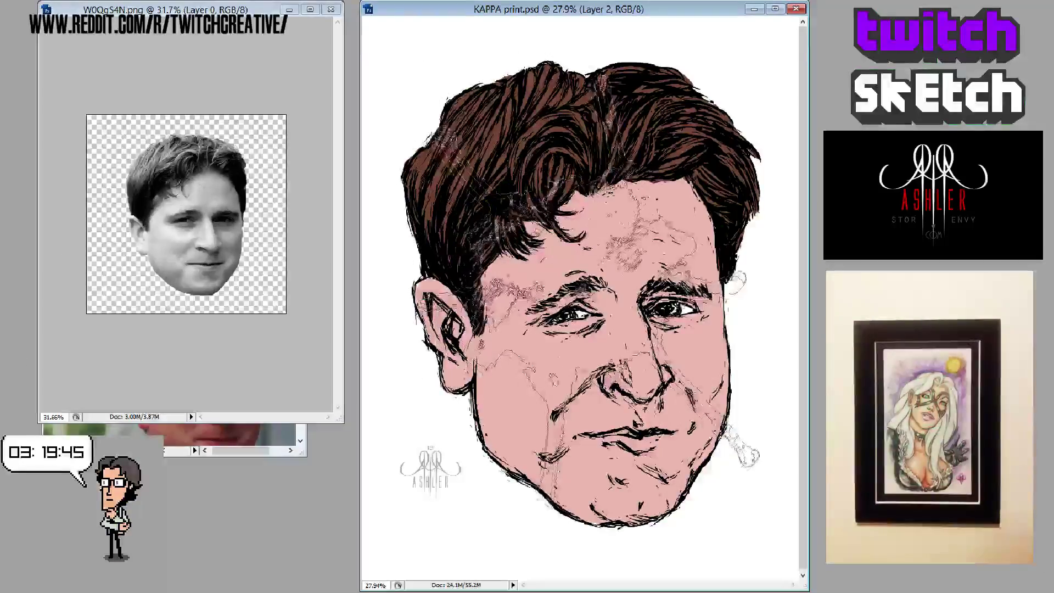
pyautogui.click(578, 347)
pyautogui.hotkey('shift', '+')
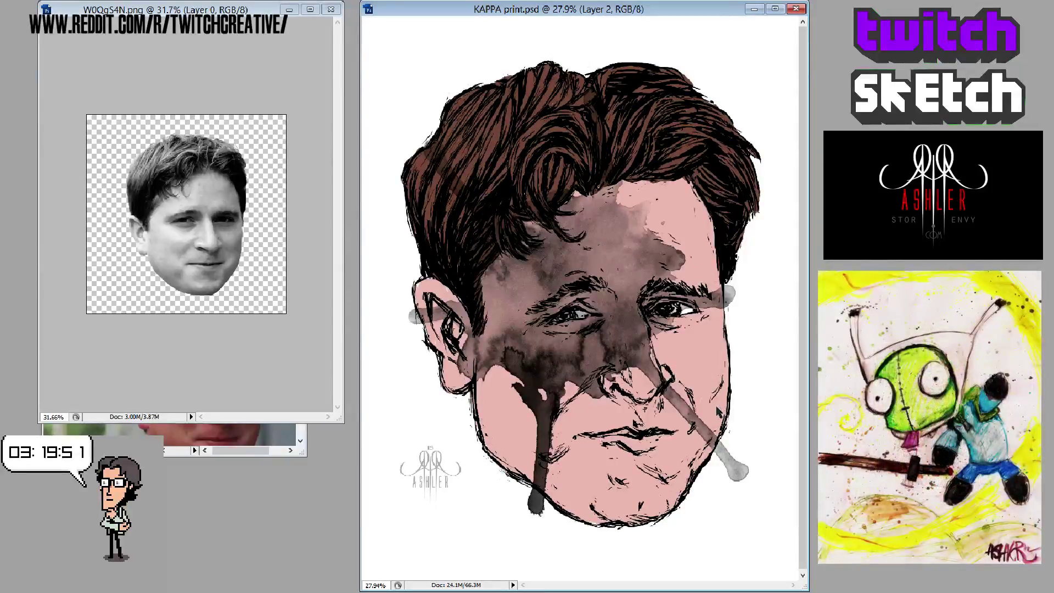
# - Enlarge the watercolor texture with Free Transform so its wash and drips extend well beyond the head, and apply it
pyautogui.hotkey('ctrl', 't')
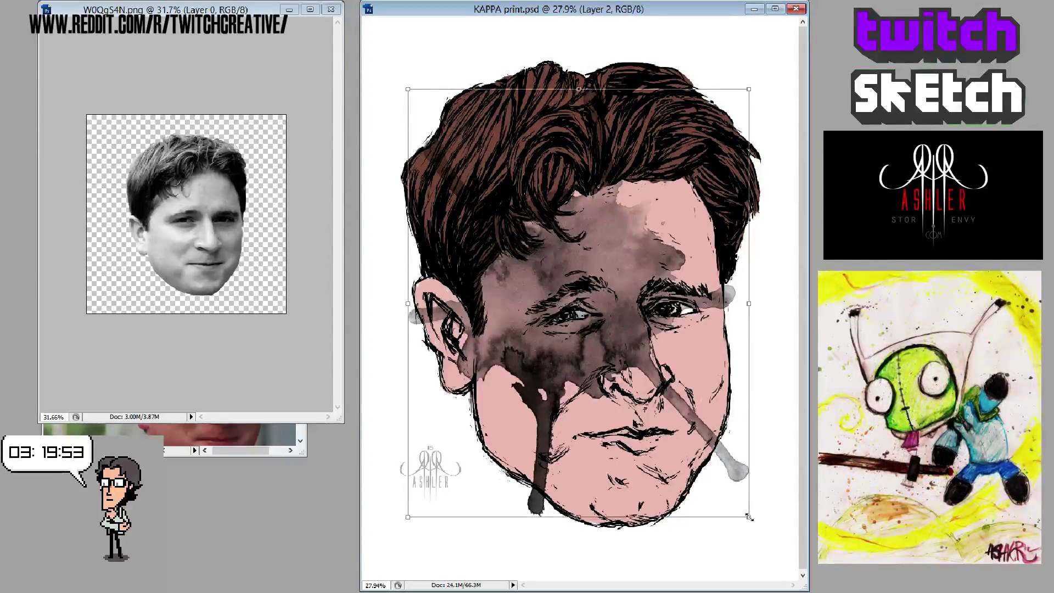
pyautogui.moveTo(749, 518); pyautogui.dragTo(806, 588)
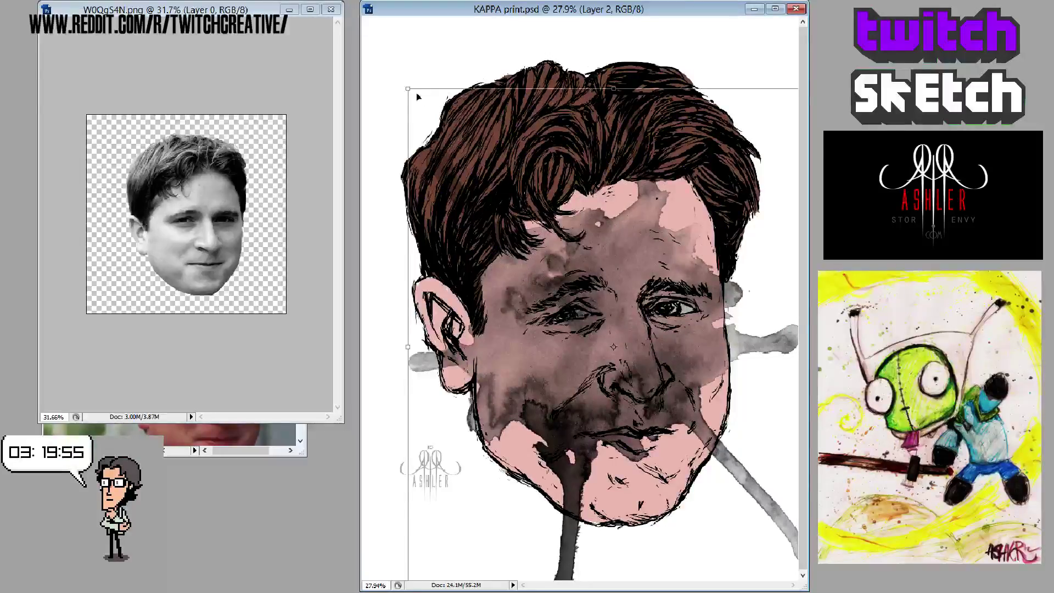
pyautogui.moveTo(408, 90)
pyautogui.mouseDown()
pyautogui.moveTo(324, 0)
pyautogui.moveTo(277, 0)
pyautogui.mouseUp()
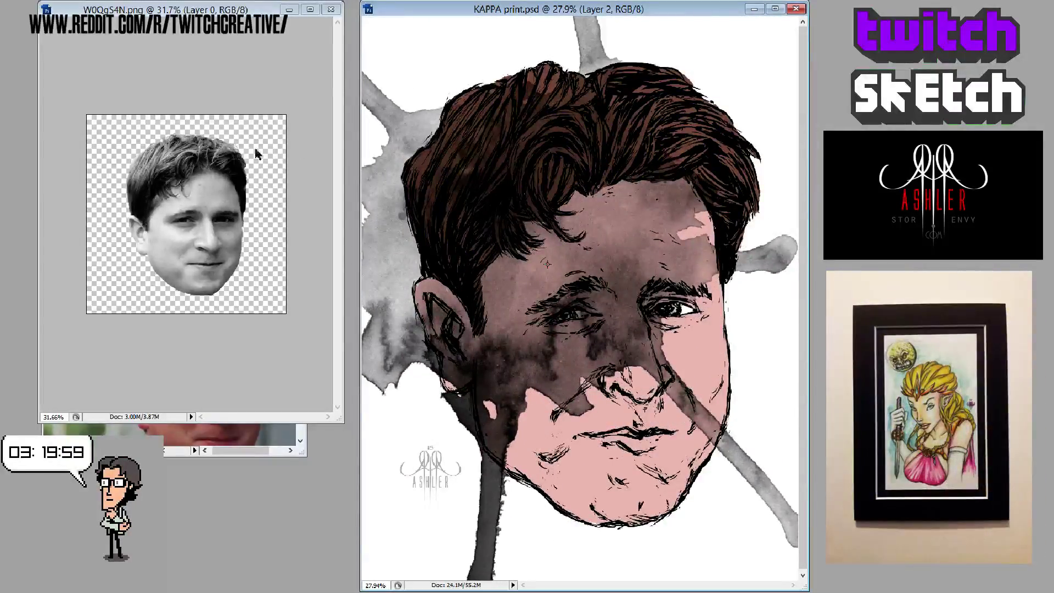
pyautogui.click(16, 39)
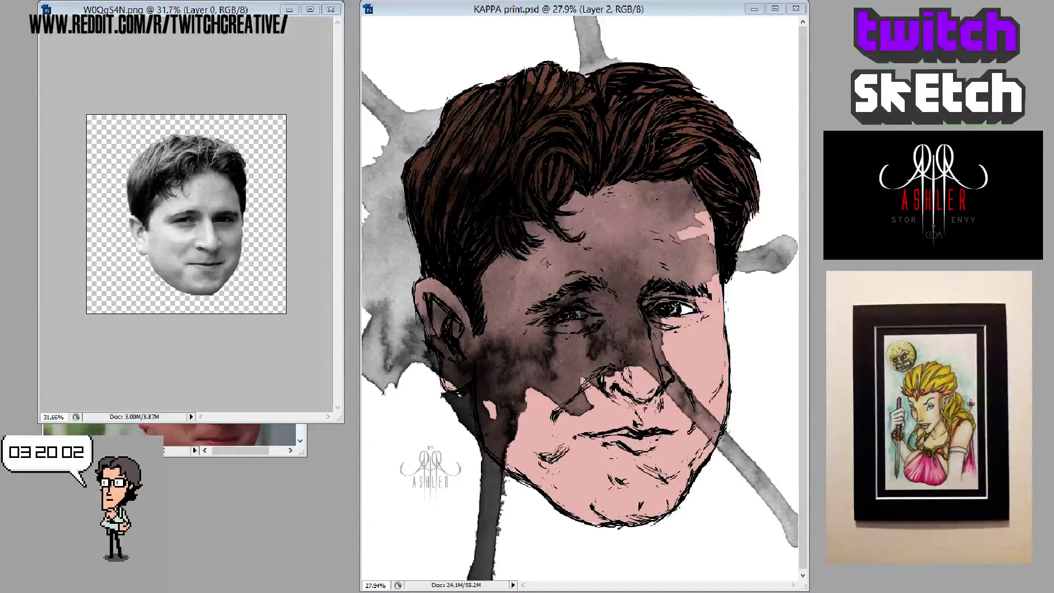
pyautogui.click(654, 198)
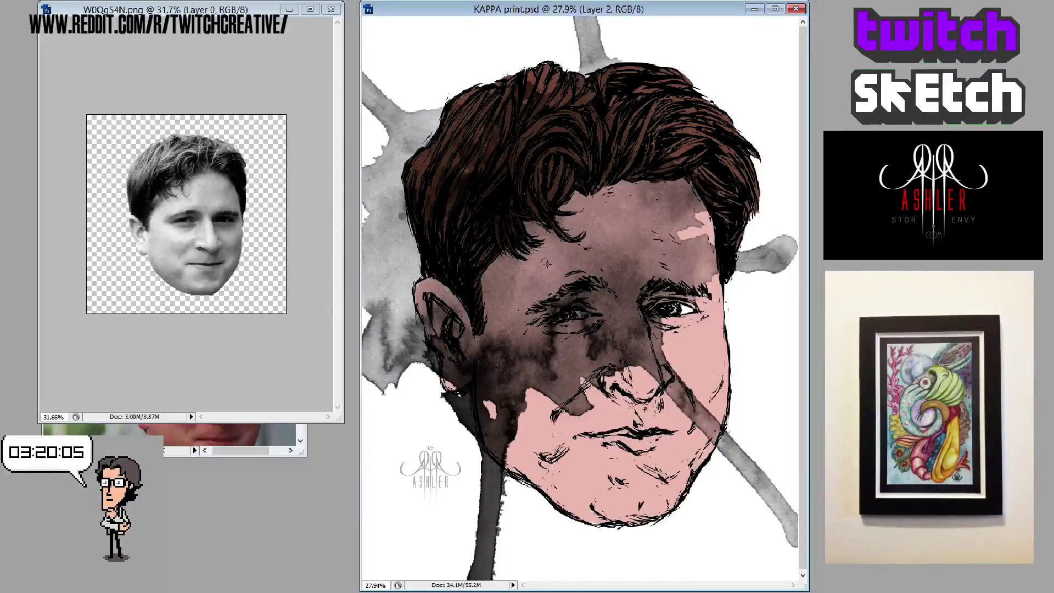
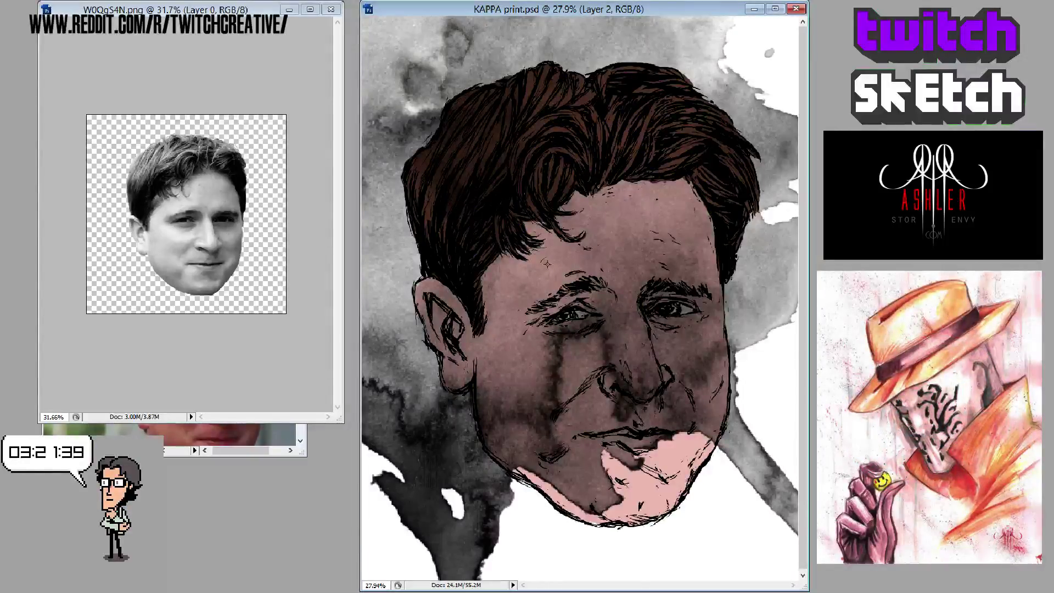
# - Try different placements of the grey watercolor texture over the portrait with the Move tool
pyautogui.press('v')
pyautogui.moveTo(684, 177); pyautogui.dragTo(808, 274)
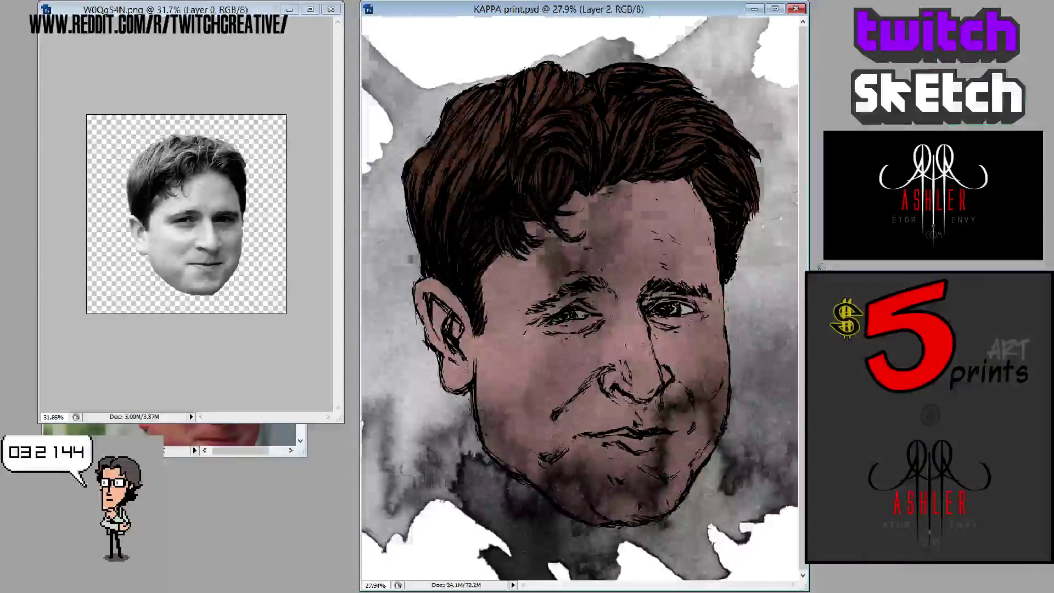
pyautogui.hotkey('ctrl', 'z')
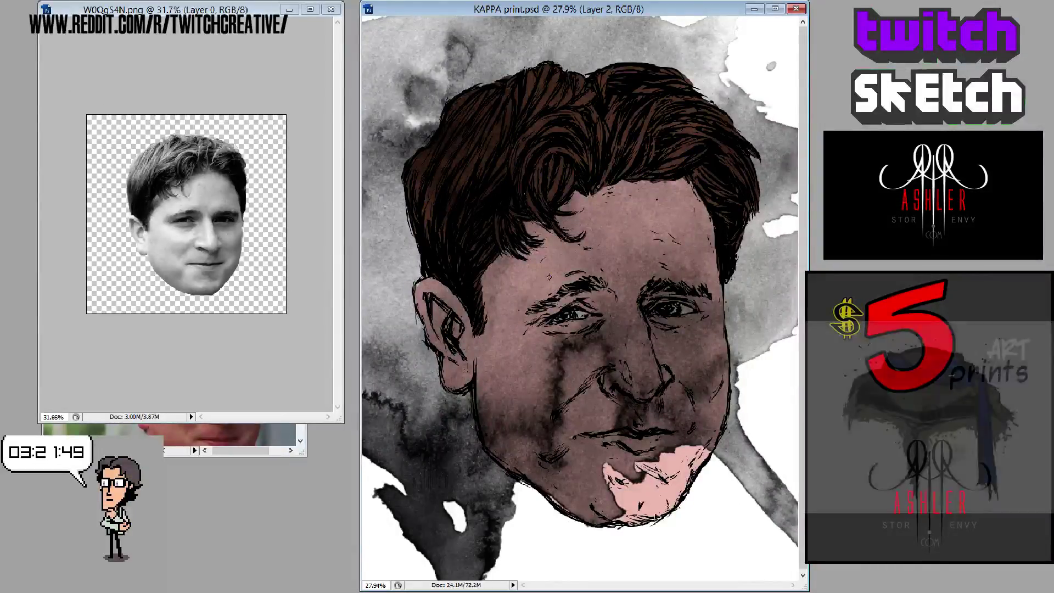
pyautogui.moveTo(708, 519); pyautogui.dragTo(717, 494)
pyautogui.hotkey('ctrl', 'shift', 'z')
pyautogui.hotkey('ctrl', 'shift', 'z')
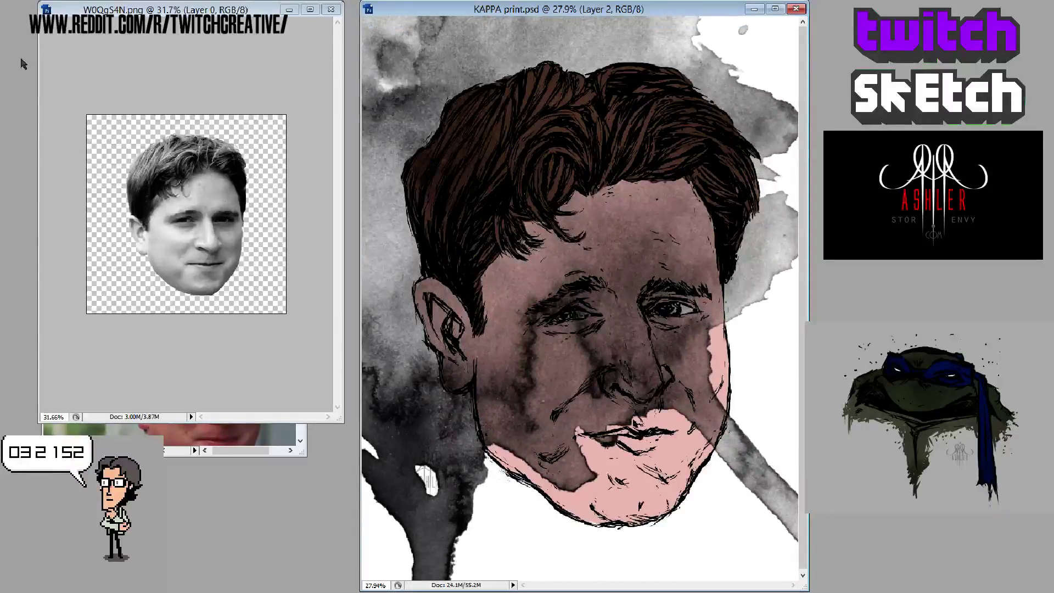
pyautogui.hotkey('ctrl', 'shift', 'z')
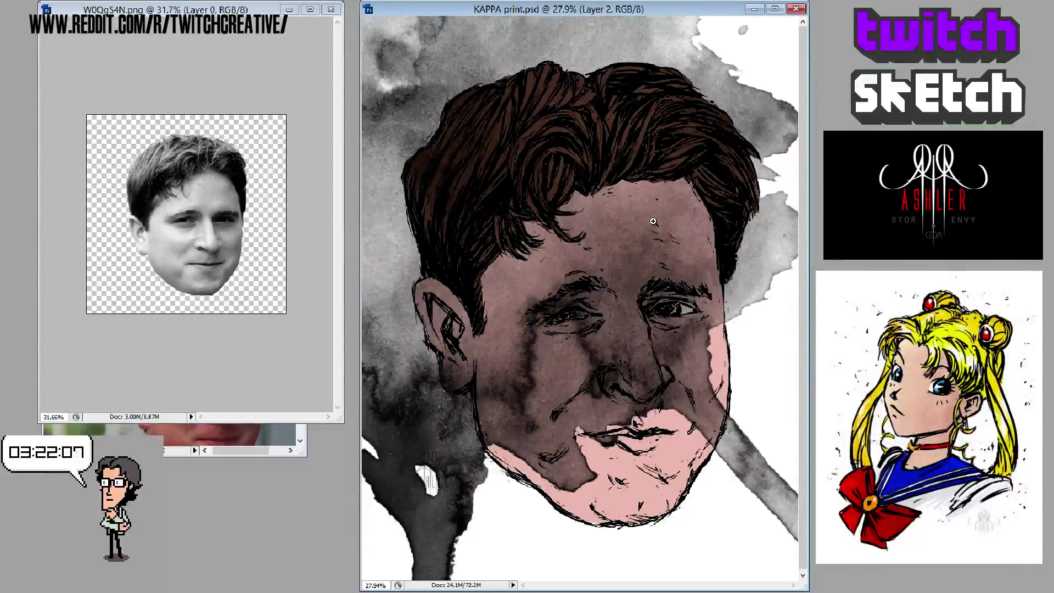
# - Enlarge the watercolor texture with Free Transform and shift it so its wash spreads behind the whole head
pyautogui.moveTo(639, 307); pyautogui.dragTo(604, 352)
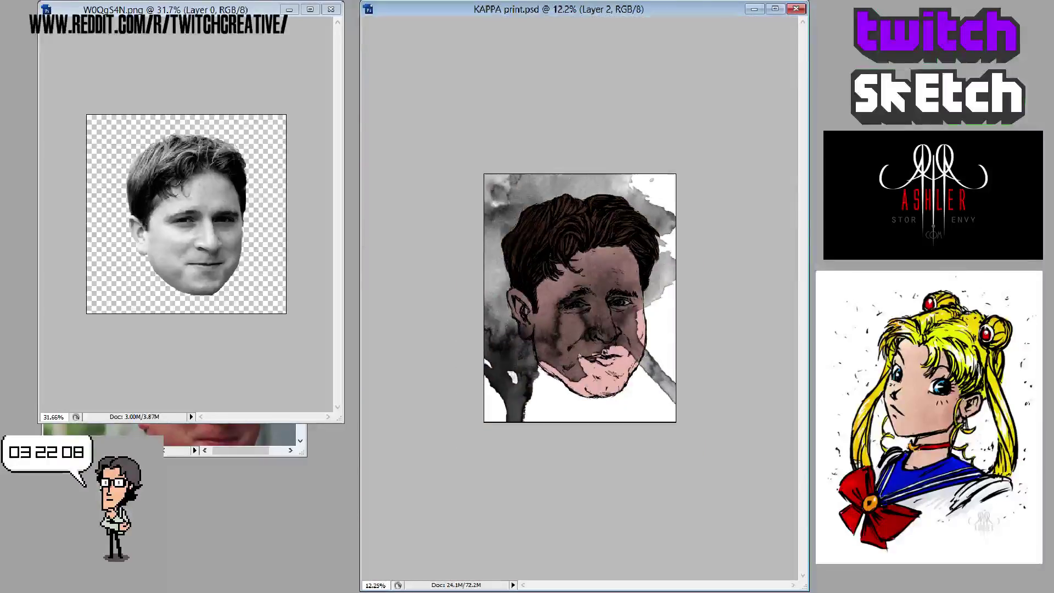
pyautogui.scroll(-2, 580, 298)
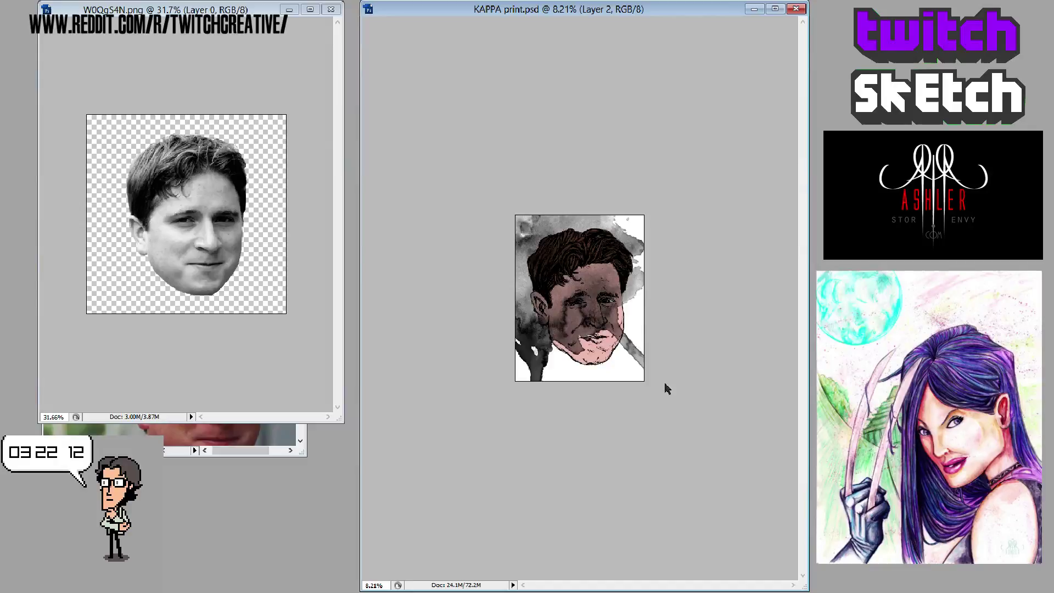
pyautogui.hotkey('ctrl', 't')
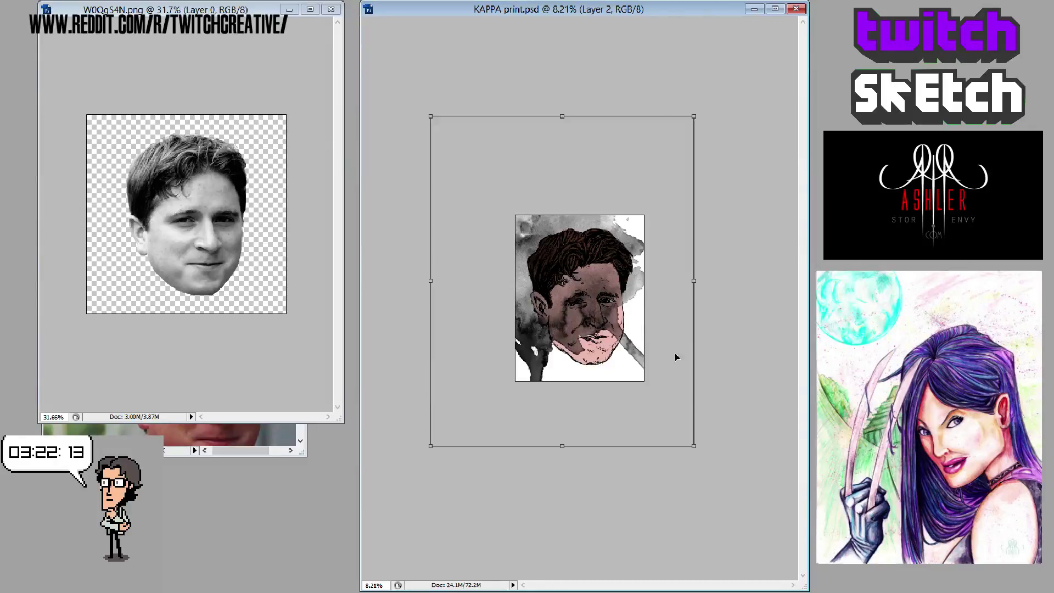
pyautogui.moveTo(652, 360); pyautogui.dragTo(684, 387)
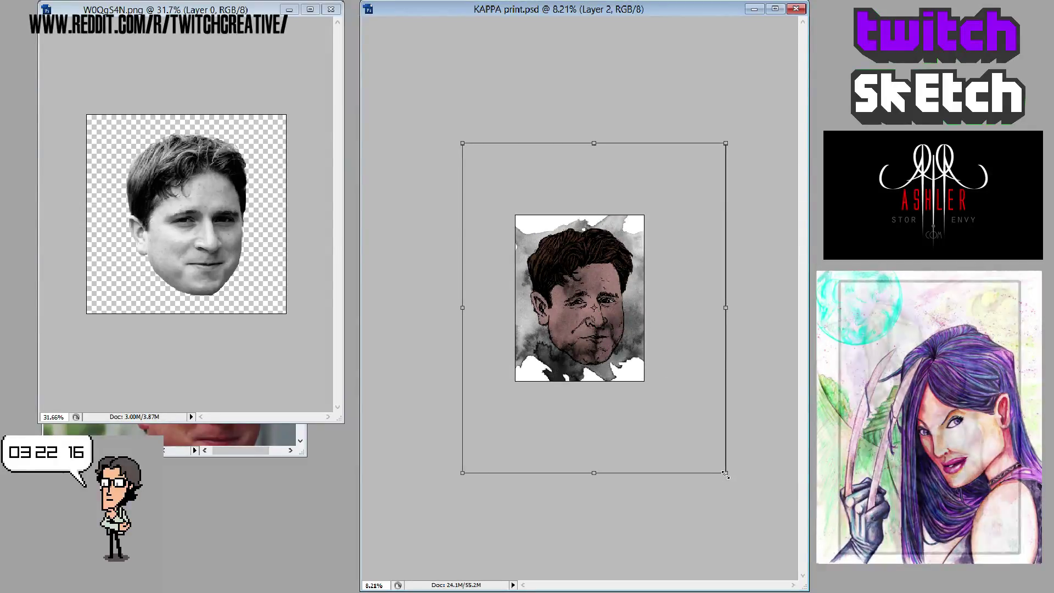
pyautogui.moveTo(725, 475); pyautogui.dragTo(786, 557)
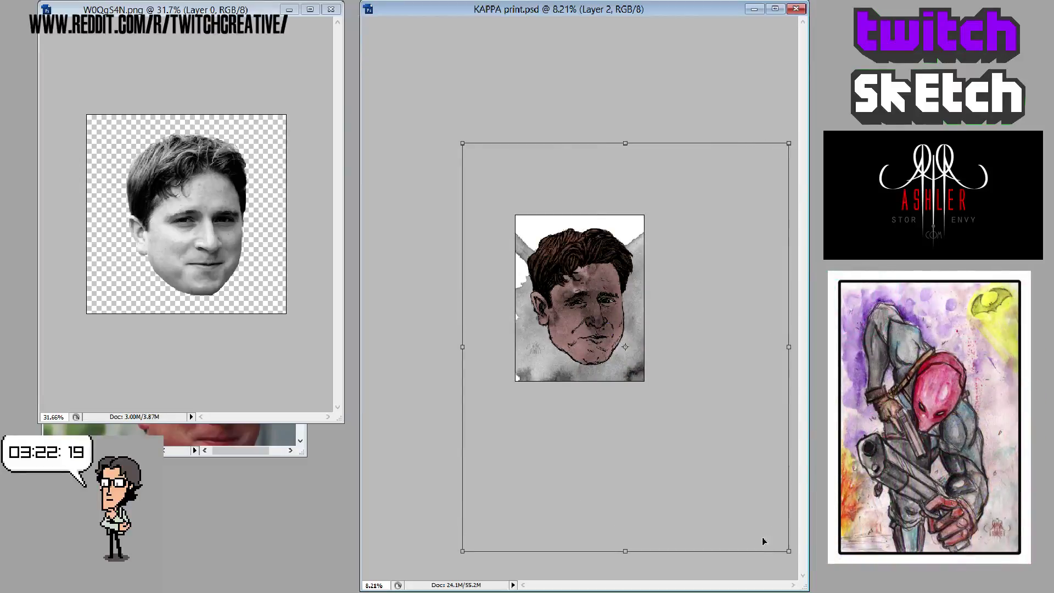
pyautogui.moveTo(730, 422)
pyautogui.mouseDown()
pyautogui.moveTo(708, 376)
pyautogui.moveTo(722, 403)
pyautogui.mouseUp()
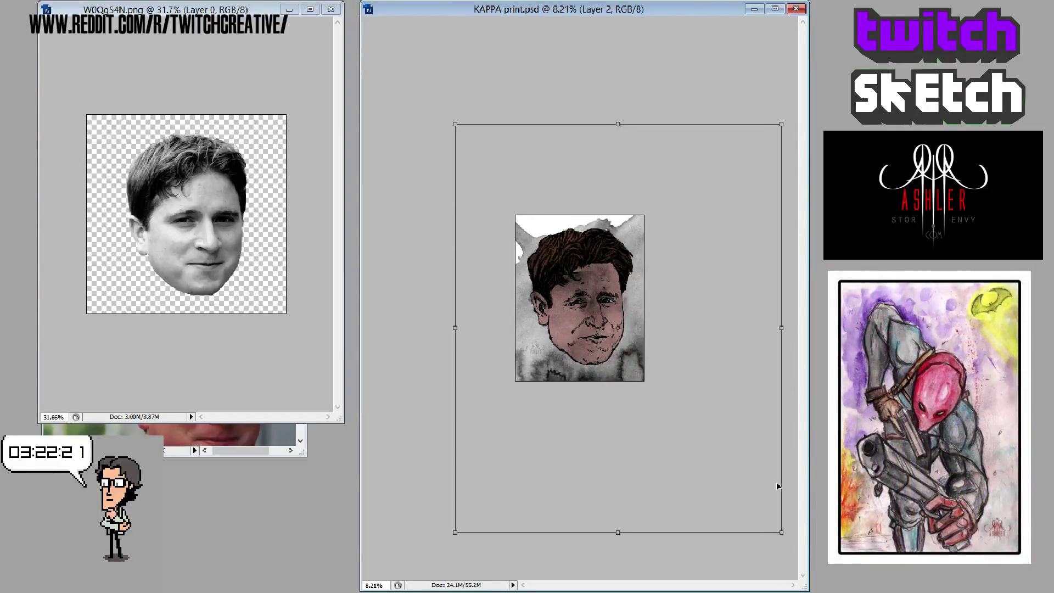
pyautogui.moveTo(779, 529); pyautogui.dragTo(802, 558)
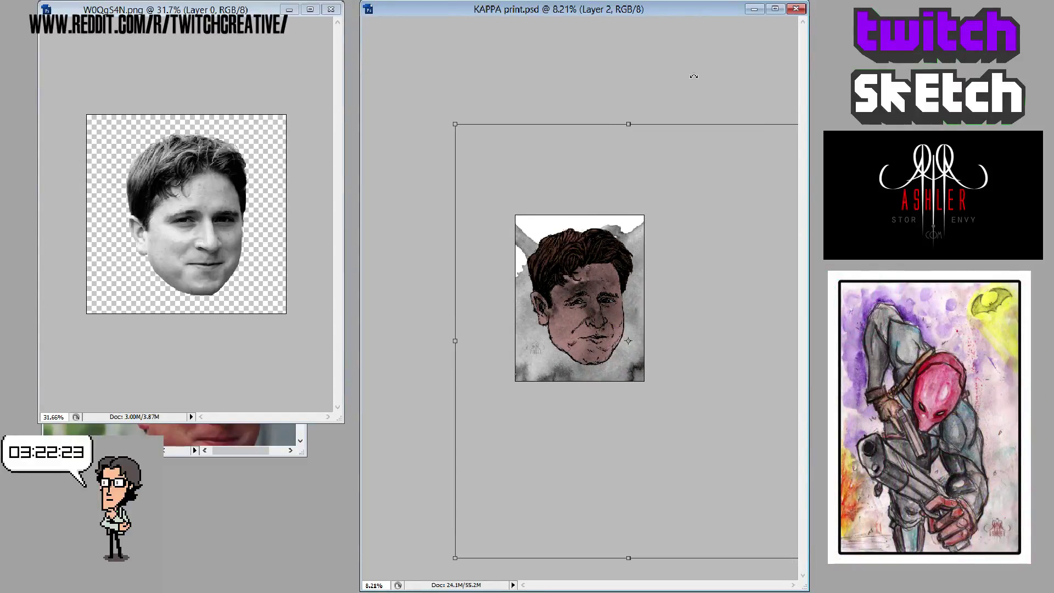
# - Rotate the watercolor texture in both directions and reposition it to try different wash and drip placements around the head
pyautogui.moveTo(694, 76); pyautogui.dragTo(774, 330)
pyautogui.moveTo(735, 358); pyautogui.dragTo(732, 361)
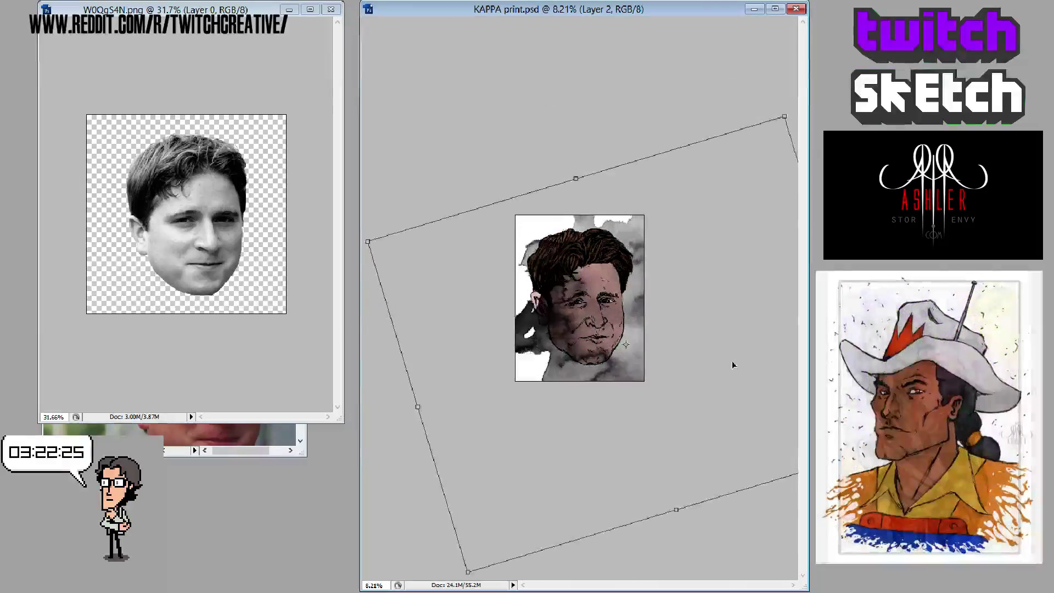
pyautogui.moveTo(790, 112); pyautogui.dragTo(814, 276)
pyautogui.moveTo(748, 280); pyautogui.dragTo(744, 257)
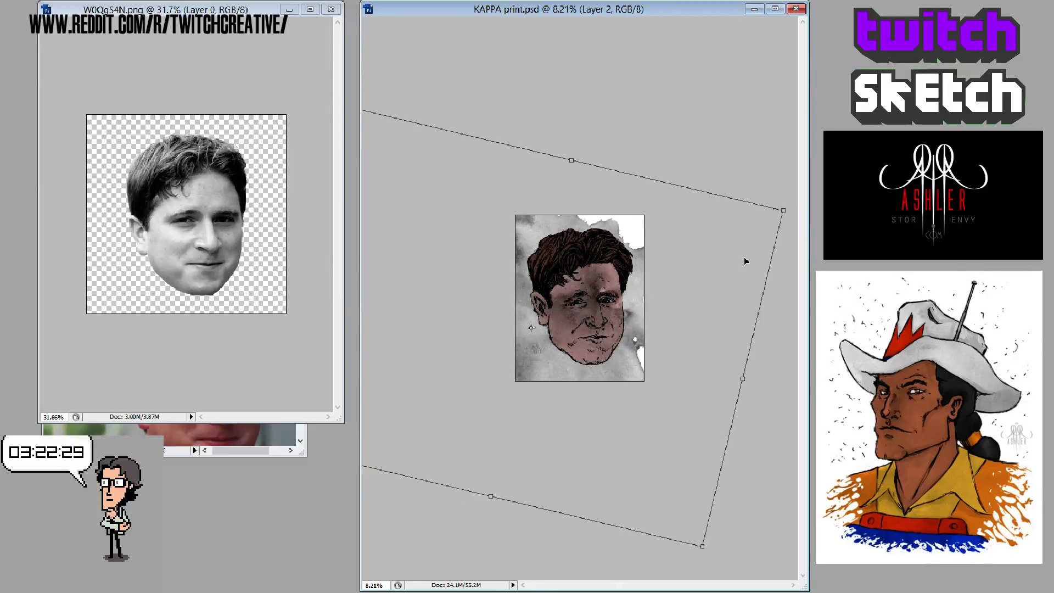
pyautogui.moveTo(788, 294); pyautogui.dragTo(561, 402)
pyautogui.moveTo(648, 353); pyautogui.dragTo(629, 396)
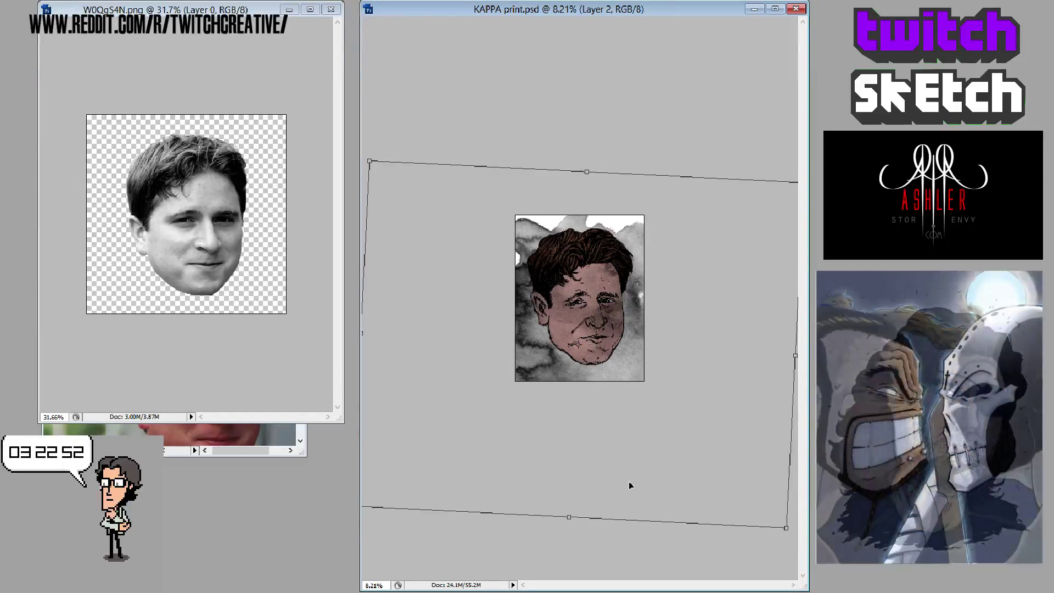
# - Tilt the watercolor texture about 6 degrees counterclockwise, scale it down slightly around the head, and apply the transform
pyautogui.moveTo(732, 541); pyautogui.dragTo(768, 483)
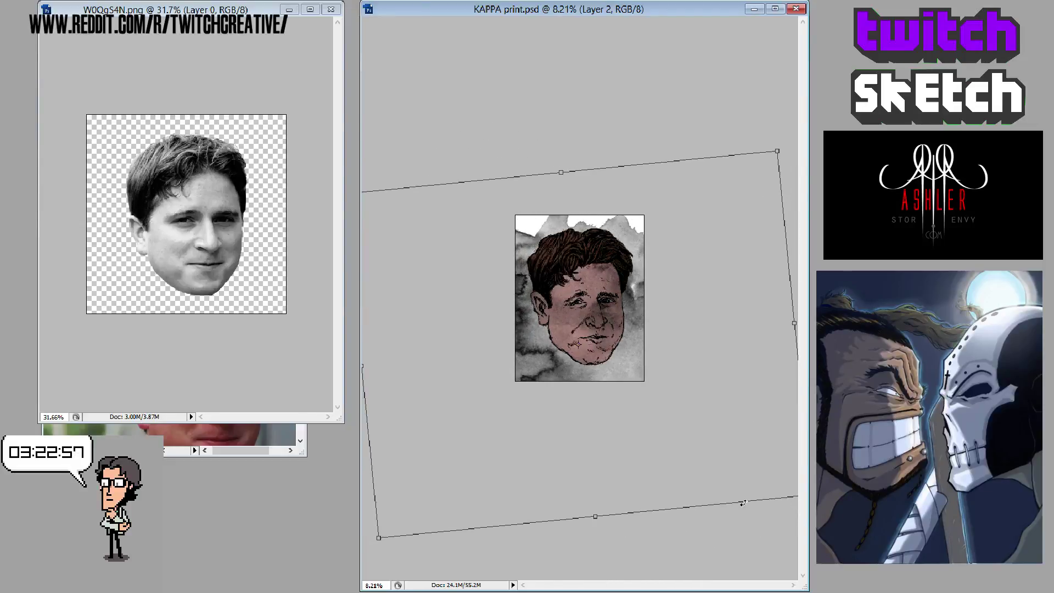
pyautogui.moveTo(664, 403); pyautogui.dragTo(657, 402)
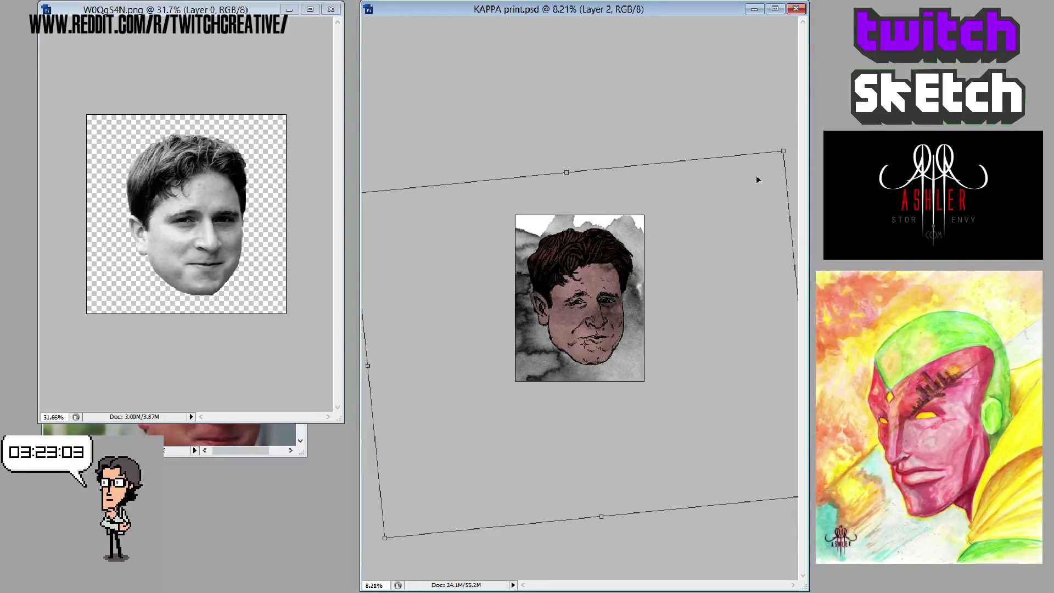
pyautogui.moveTo(762, 129); pyautogui.dragTo(769, 135)
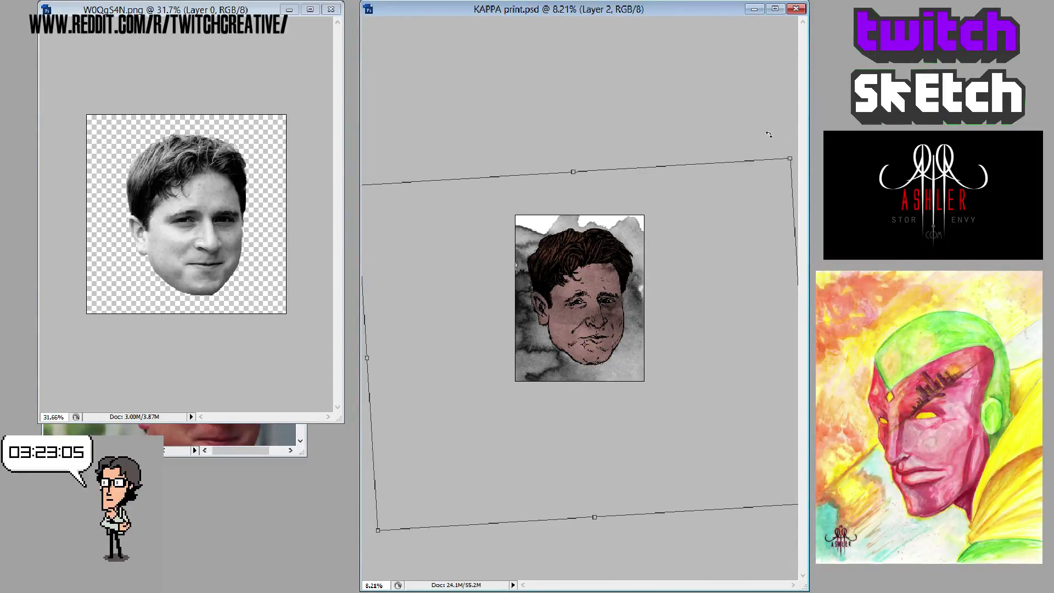
pyautogui.moveTo(569, 156)
pyautogui.mouseDown()
pyautogui.moveTo(598, 149)
pyautogui.moveTo(578, 152)
pyautogui.mouseUp()
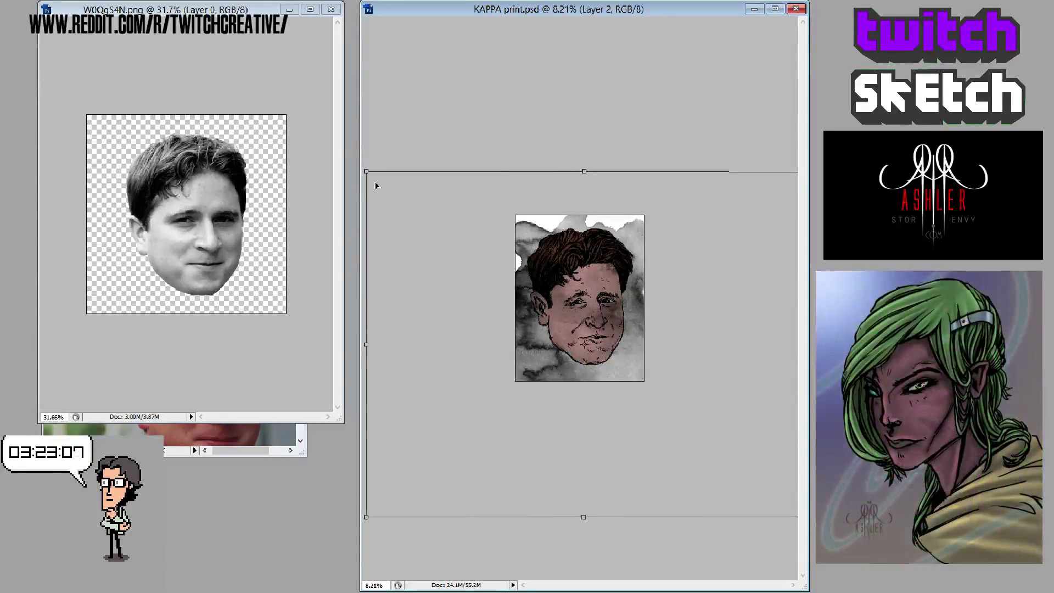
pyautogui.moveTo(366, 172); pyautogui.dragTo(389, 188)
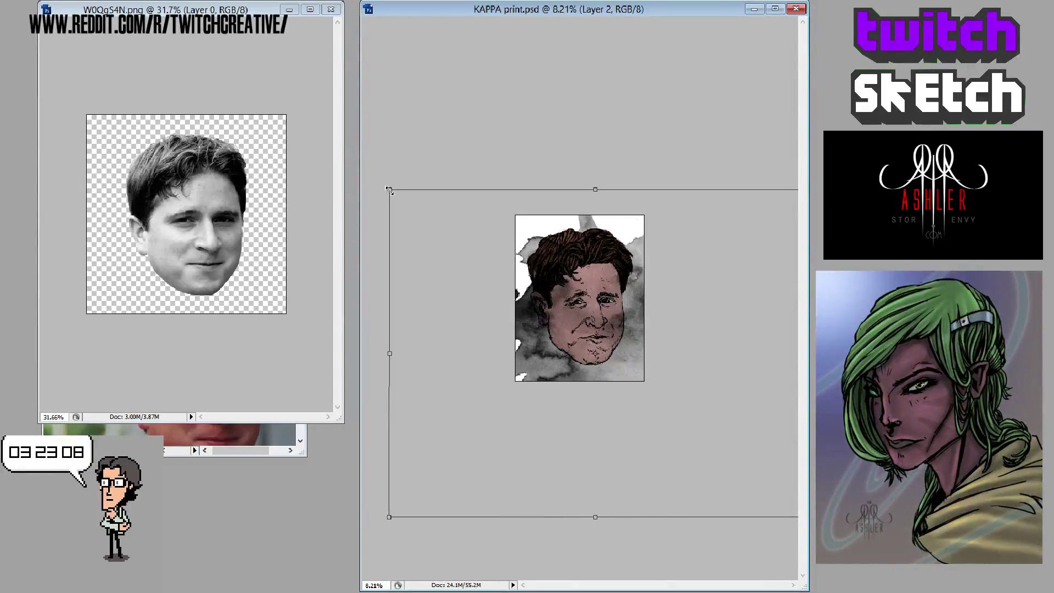
pyautogui.hotkey('ctrl', 'z')
pyautogui.moveTo(736, 163); pyautogui.dragTo(717, 147)
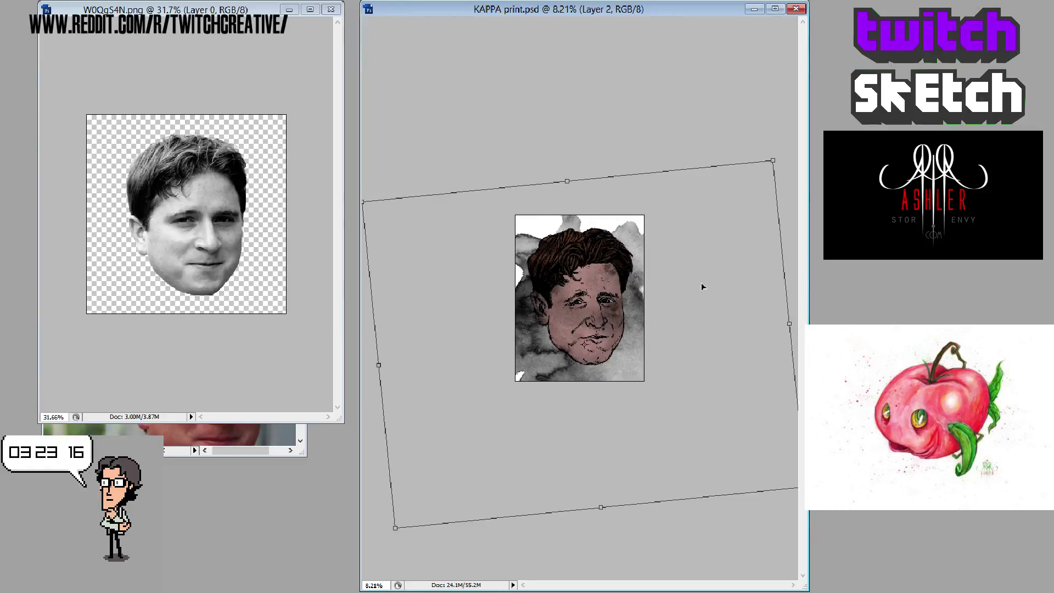
pyautogui.click(17, 55)
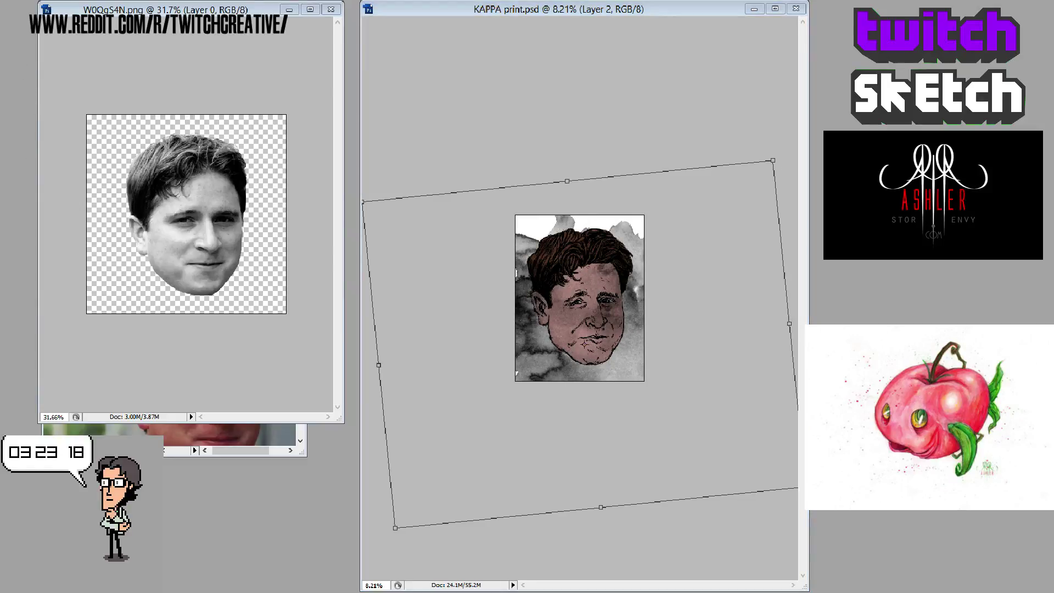
pyautogui.click(610, 118)
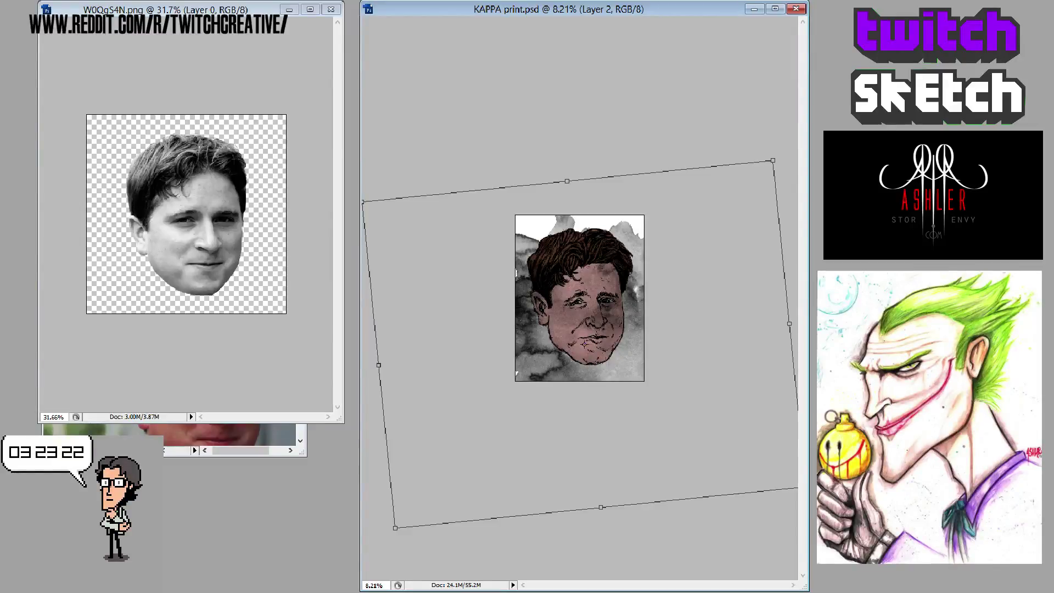
pyautogui.press('Return')
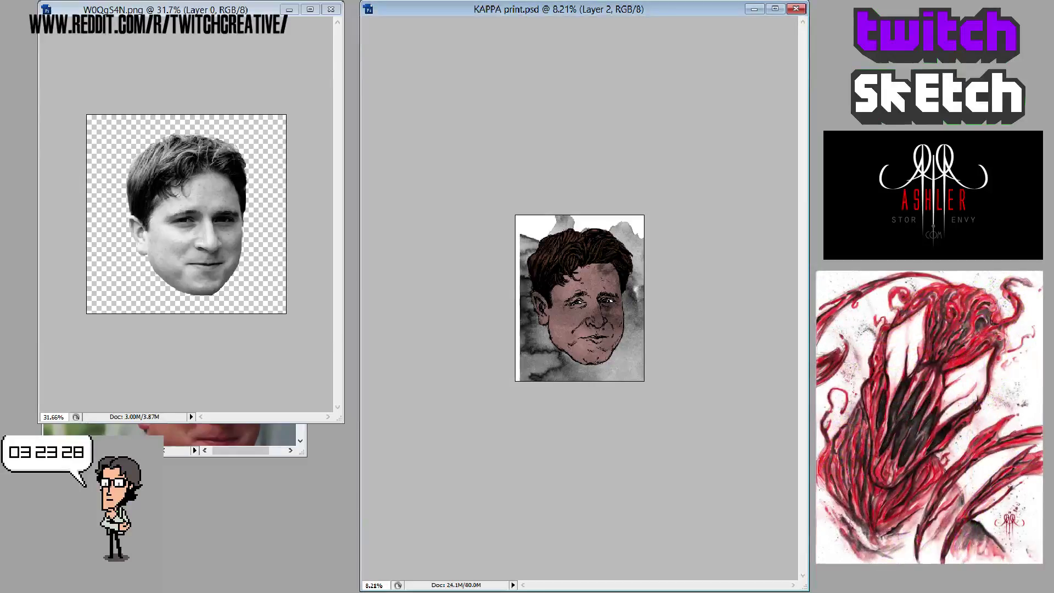
pyautogui.press('Return')
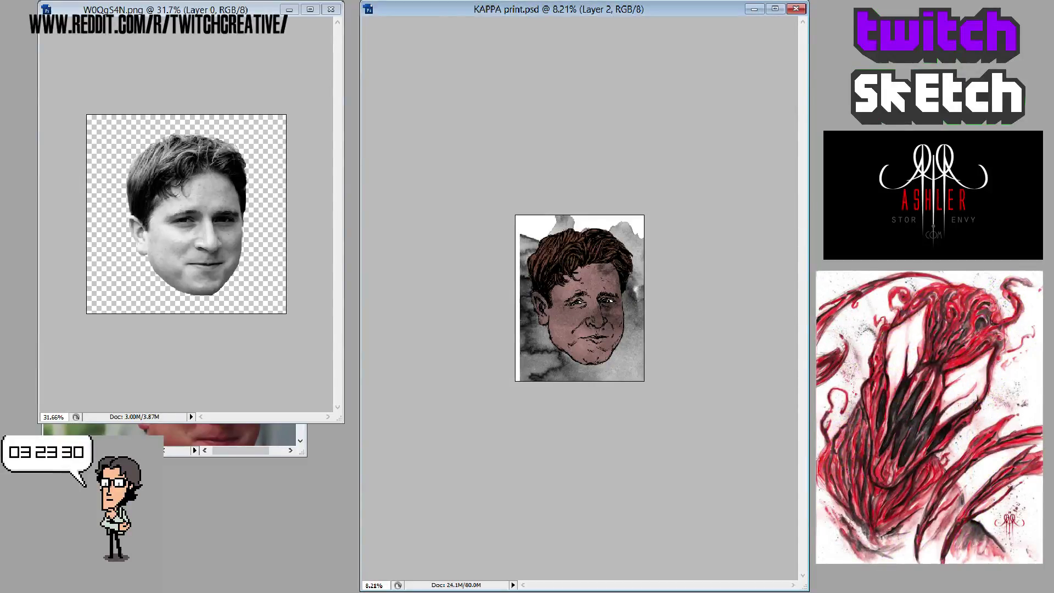
# - Clip the watercolor texture to the colored portrait and lighten its effect on the face and hair
pyautogui.hotkey('ctrl', 'alt', 'g')
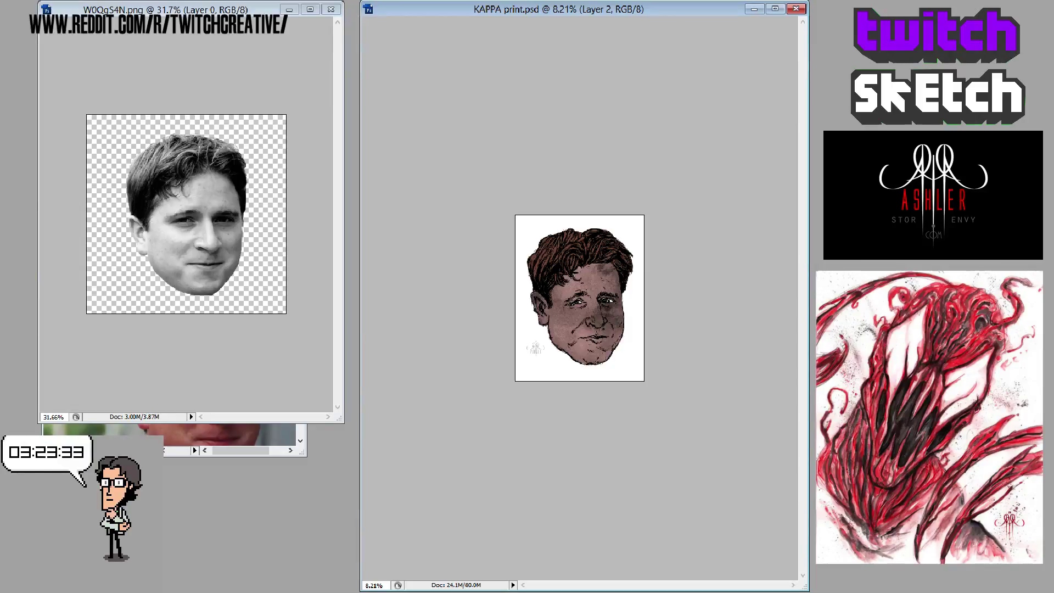
pyautogui.hotkey('ctrl', 'z')
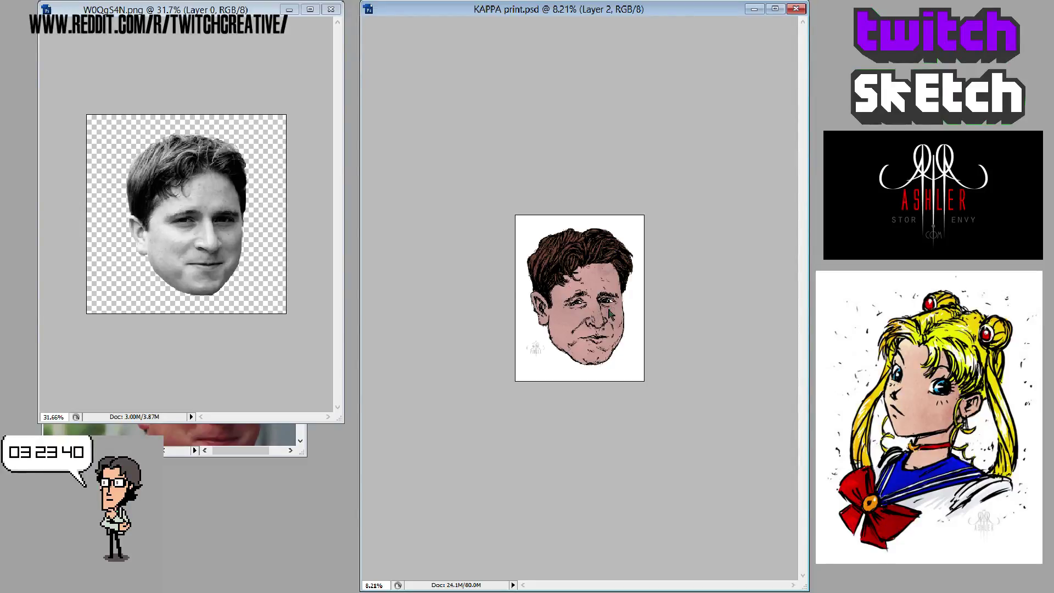
pyautogui.hotkey('ctrl', '0')
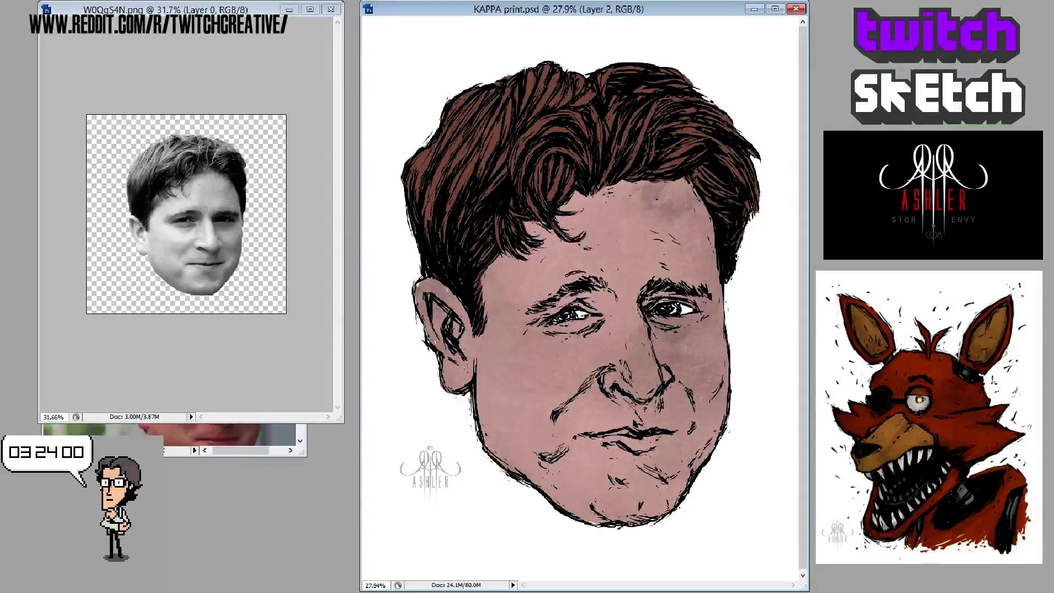
# - Target a layer mask on the watercolor texture layer, try a splatter brush mark on the forehead, and undo the mark
pyautogui.hotkey('ctrl', '\\')
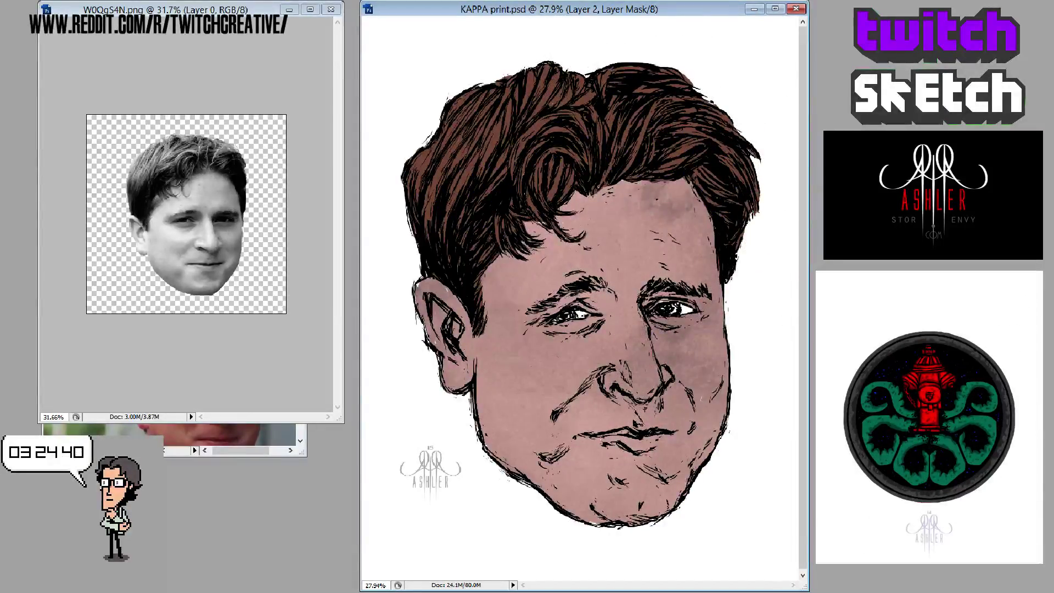
pyautogui.click(685, 215)
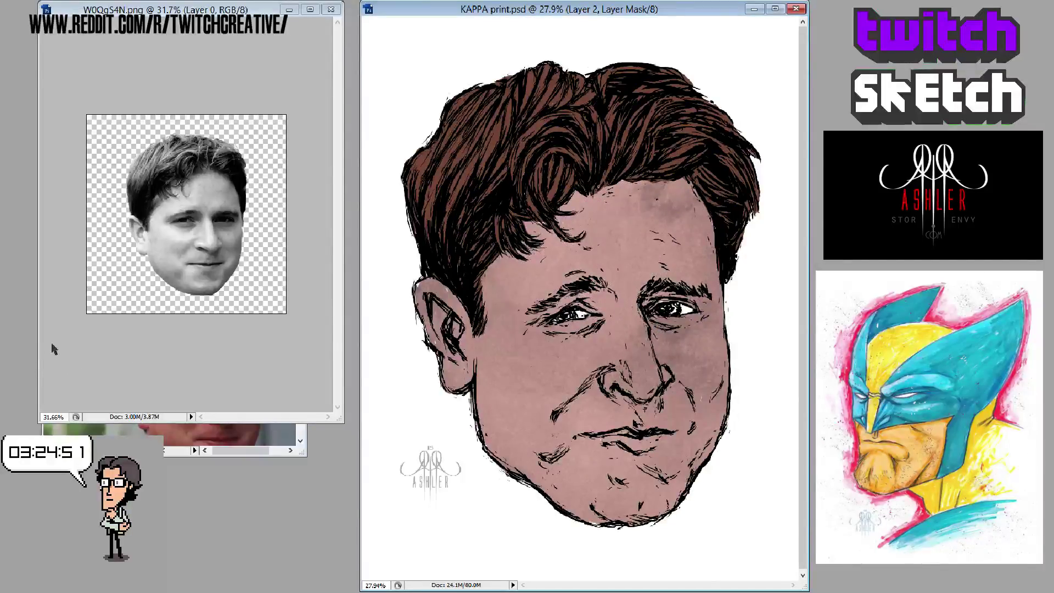
pyautogui.hotkey('ctrl', 'z')
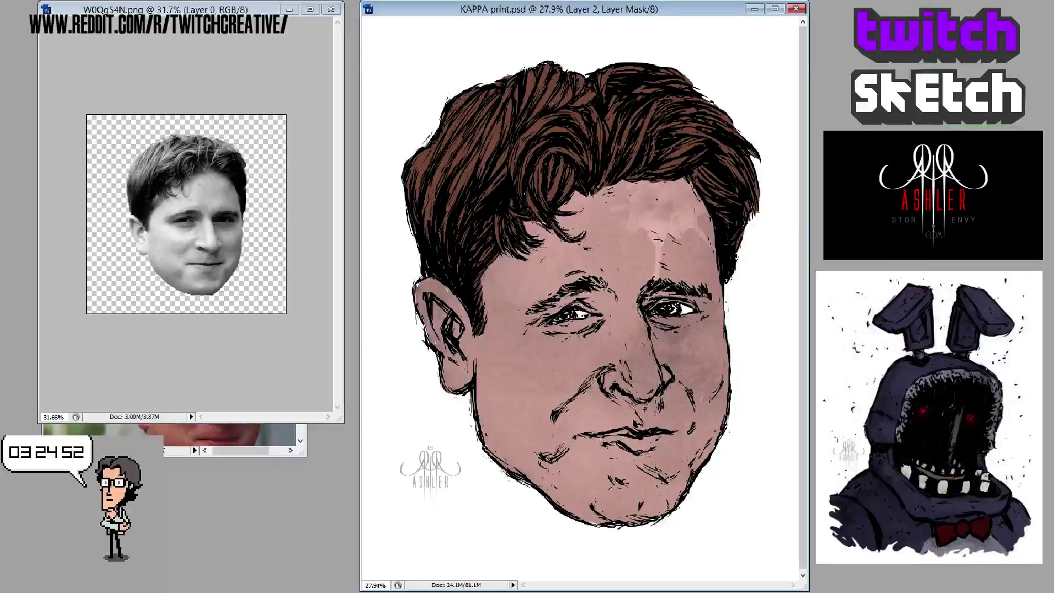
pyautogui.hotkey('ctrl', 'alt', 'z')
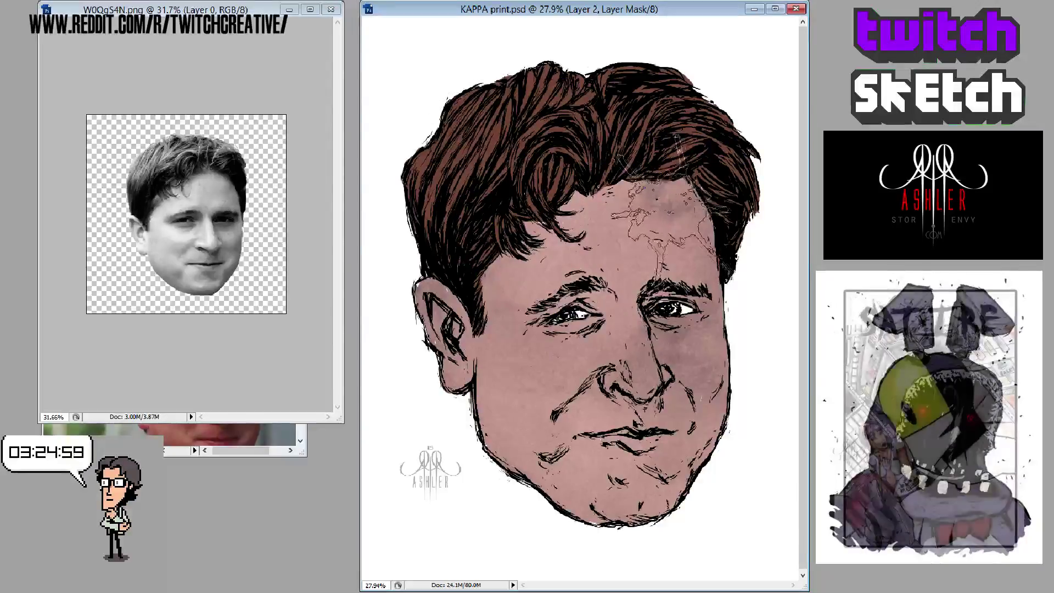
# - Paint splatter marks on the watercolor texture's mask across the forehead, nose and the cheek beside the ear to break up the wash
pyautogui.moveTo(620, 273)
pyautogui.mouseDown()
pyautogui.moveTo(671, 211)
pyautogui.moveTo(595, 238)
pyautogui.moveTo(675, 215)
pyautogui.moveTo(654, 207)
pyautogui.moveTo(532, 345)
pyautogui.moveTo(682, 191)
pyautogui.moveTo(700, 202)
pyautogui.moveTo(740, 289)
pyautogui.moveTo(725, 332)
pyautogui.moveTo(586, 291)
pyautogui.moveTo(585, 281)
pyautogui.mouseUp()
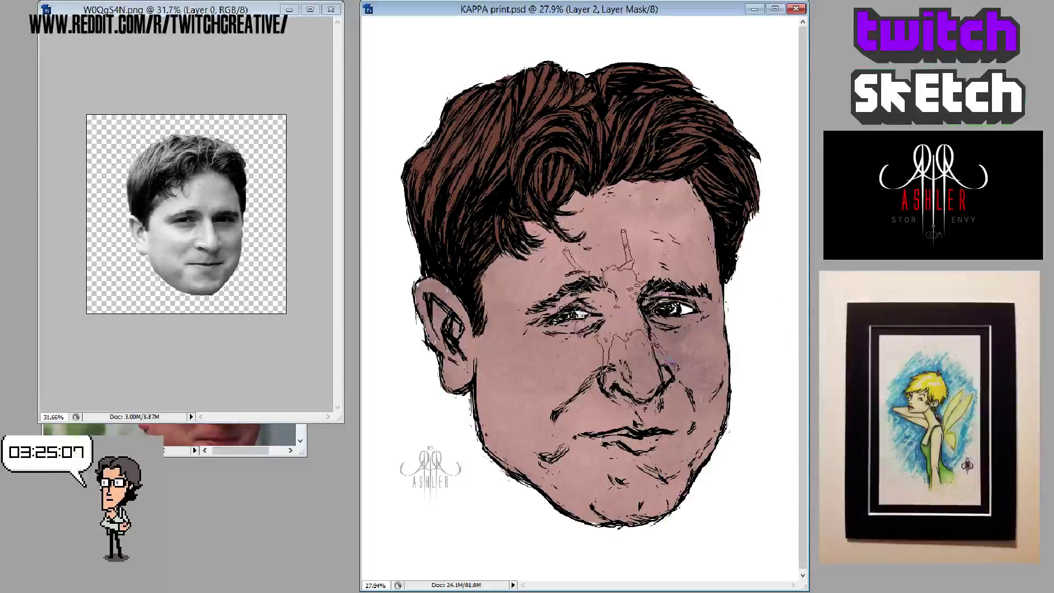
pyautogui.moveTo(586, 354)
pyautogui.mouseDown()
pyautogui.moveTo(550, 344)
pyautogui.moveTo(588, 345)
pyautogui.moveTo(543, 345)
pyautogui.moveTo(592, 344)
pyautogui.moveTo(532, 346)
pyautogui.mouseUp()
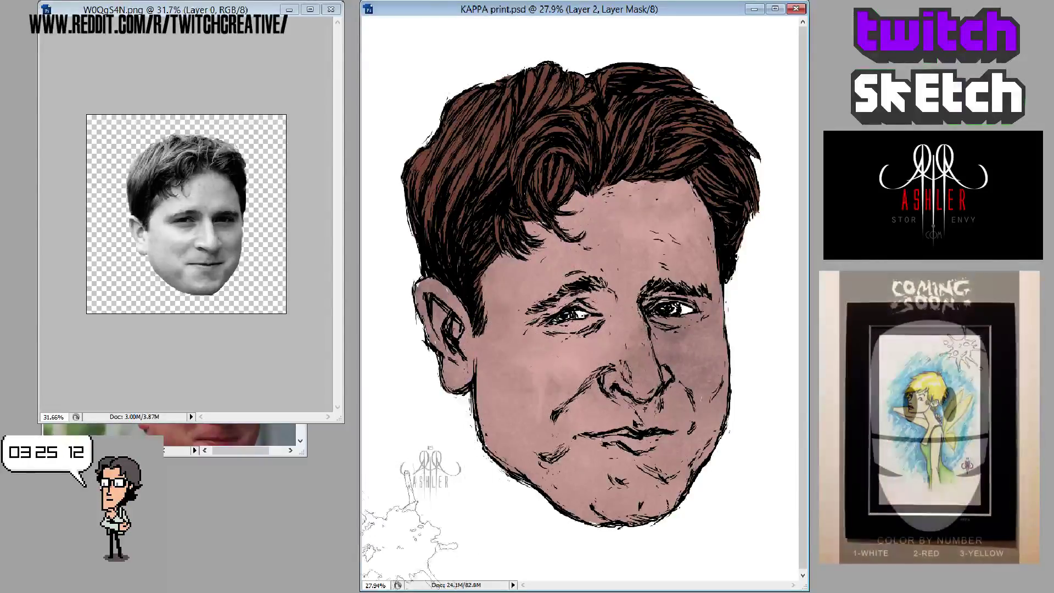
pyautogui.moveTo(505, 359)
pyautogui.mouseDown()
pyautogui.moveTo(531, 301)
pyautogui.moveTo(520, 288)
pyautogui.moveTo(528, 301)
pyautogui.moveTo(512, 296)
pyautogui.moveTo(487, 367)
pyautogui.moveTo(522, 294)
pyautogui.mouseUp()
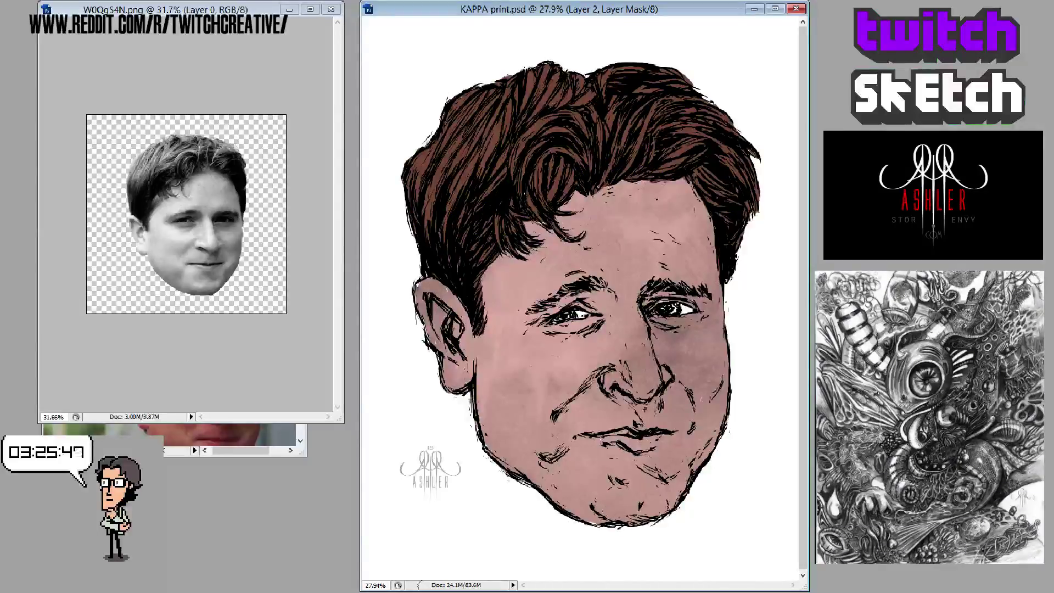
pyautogui.hotkey('ctrl', 'shift', 'd')
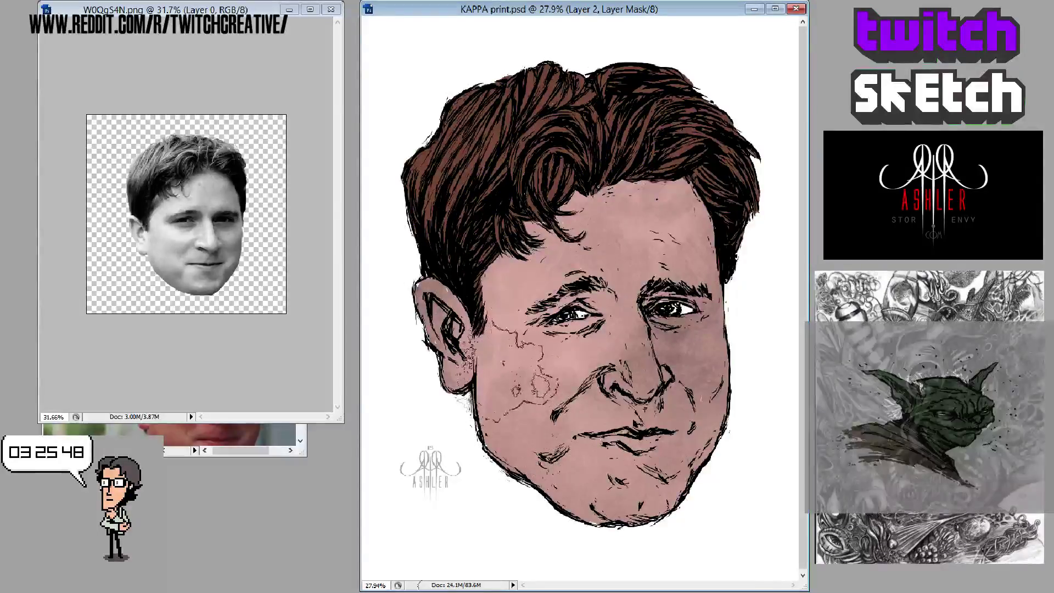
pyautogui.moveTo(538, 393)
pyautogui.mouseDown()
pyautogui.moveTo(548, 412)
pyautogui.moveTo(455, 481)
pyautogui.moveTo(516, 365)
pyautogui.moveTo(477, 466)
pyautogui.mouseUp()
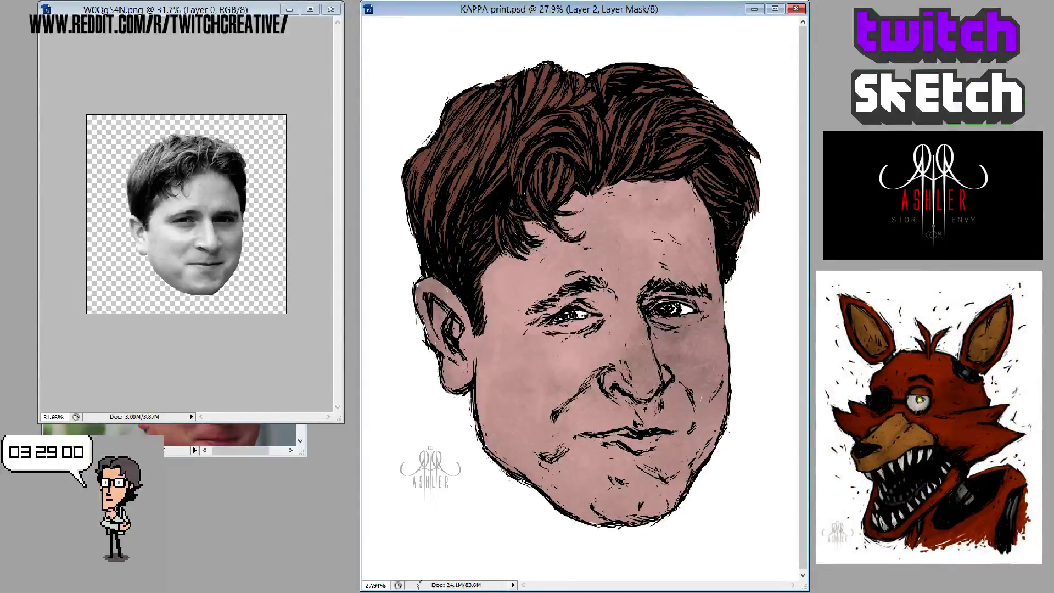
# - Return to the Layer 2 mask after selecting the color fill copy, add splatter strokes around the ear-side cheek and temple, and undo the last one
pyautogui.hotkey('alt', '[')
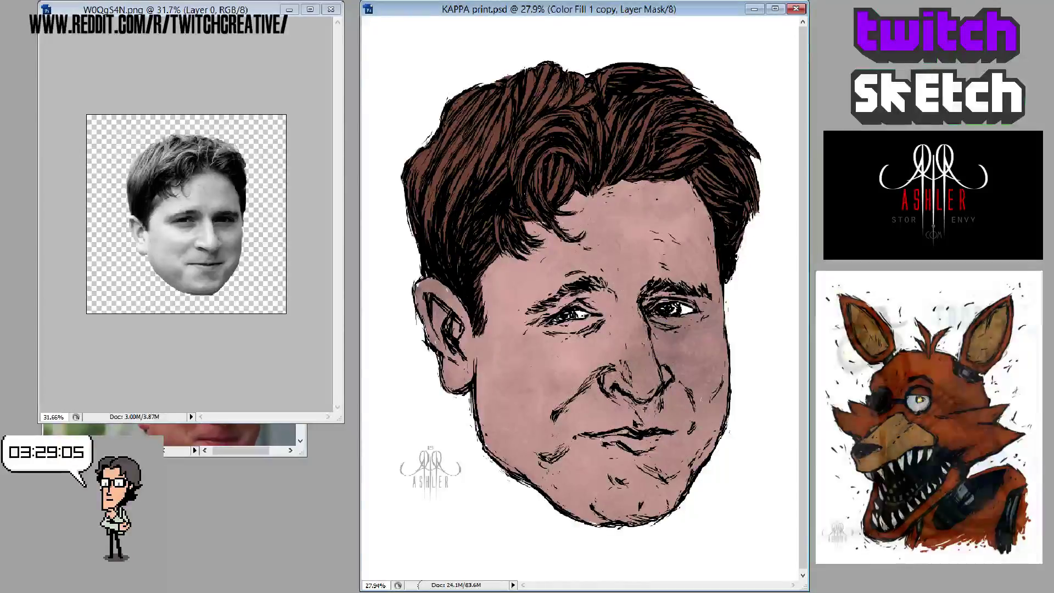
pyautogui.hotkey('alt', '[')
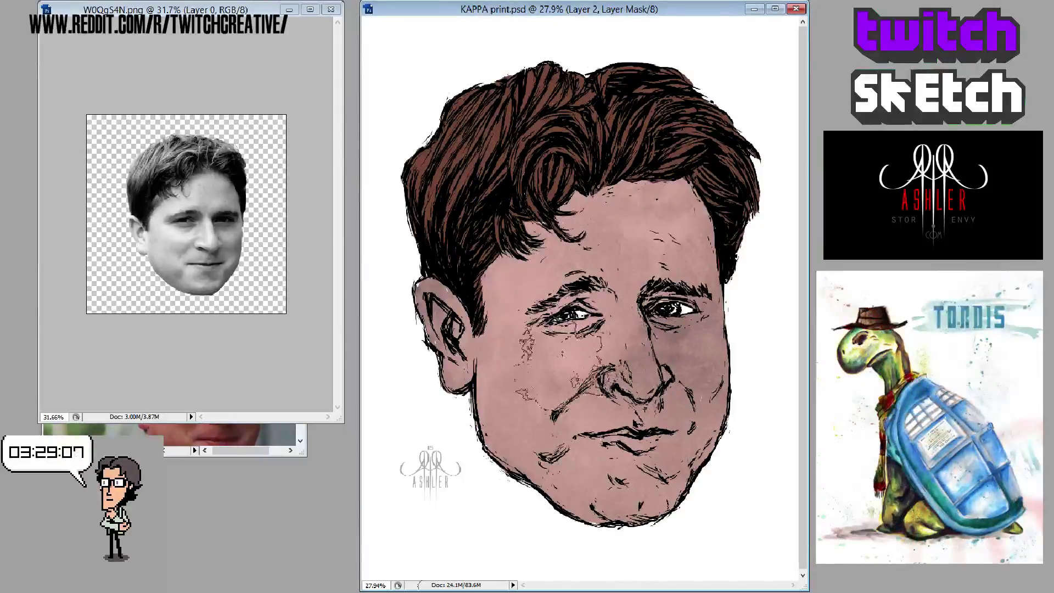
pyautogui.moveTo(590, 367)
pyautogui.mouseDown()
pyautogui.moveTo(552, 362)
pyautogui.moveTo(566, 417)
pyautogui.moveTo(535, 445)
pyautogui.moveTo(611, 354)
pyautogui.moveTo(574, 365)
pyautogui.moveTo(599, 374)
pyautogui.moveTo(463, 437)
pyautogui.mouseUp()
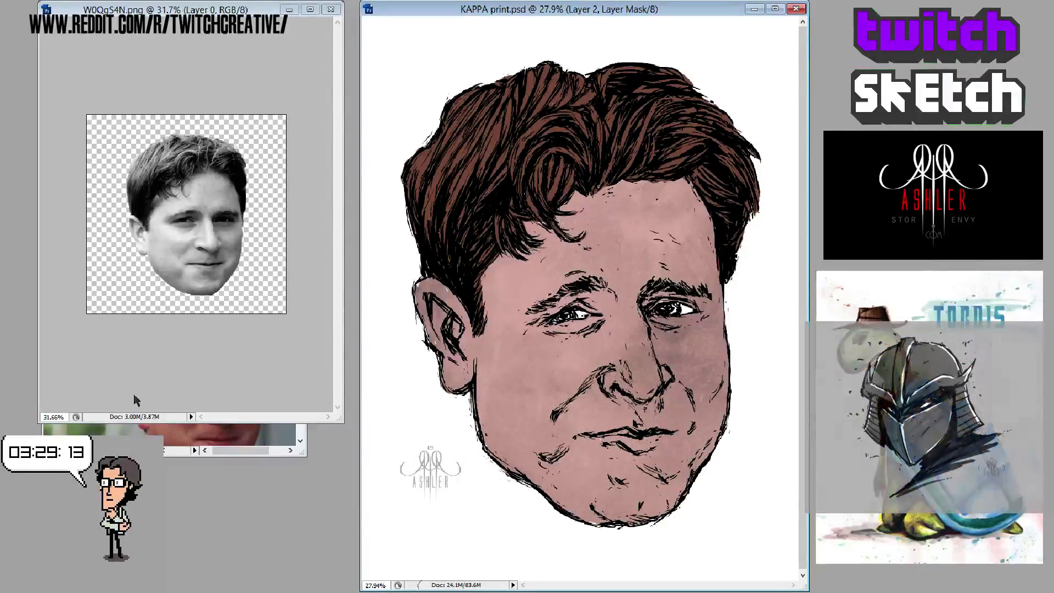
pyautogui.moveTo(522, 354)
pyautogui.mouseDown()
pyautogui.moveTo(563, 376)
pyautogui.moveTo(595, 371)
pyautogui.moveTo(532, 358)
pyautogui.moveTo(546, 378)
pyautogui.moveTo(527, 379)
pyautogui.mouseUp()
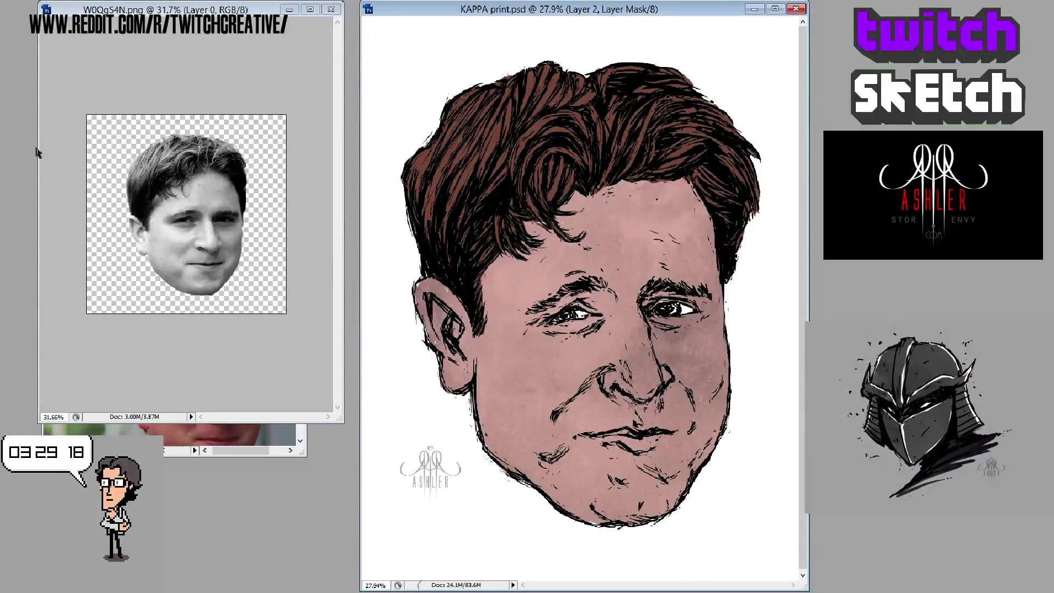
pyautogui.moveTo(531, 335)
pyautogui.mouseDown()
pyautogui.moveTo(544, 365)
pyautogui.moveTo(551, 357)
pyautogui.moveTo(569, 377)
pyautogui.mouseUp()
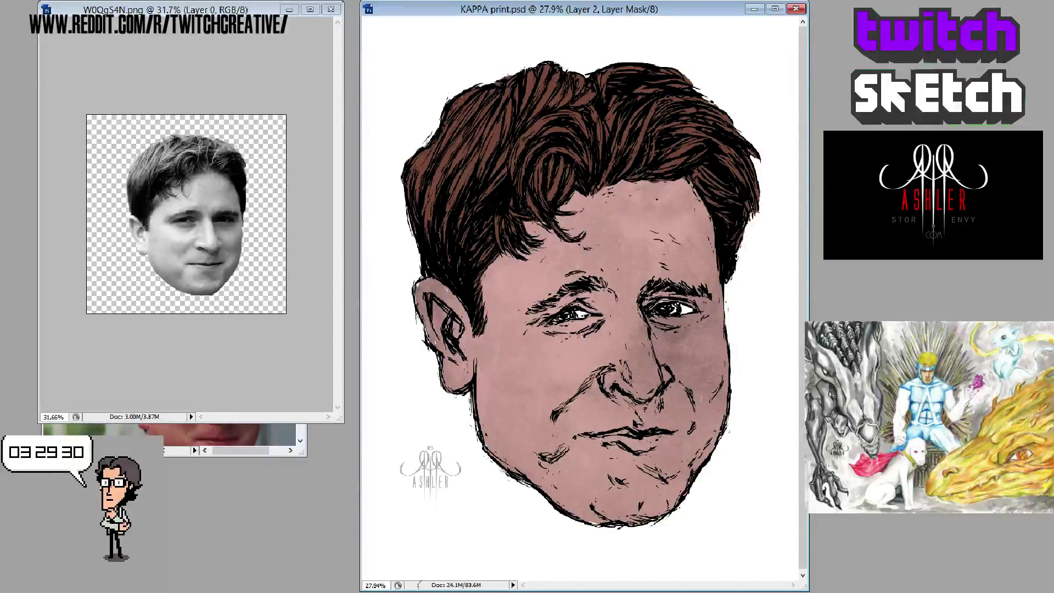
pyautogui.hotkey('ctrl', 'z')
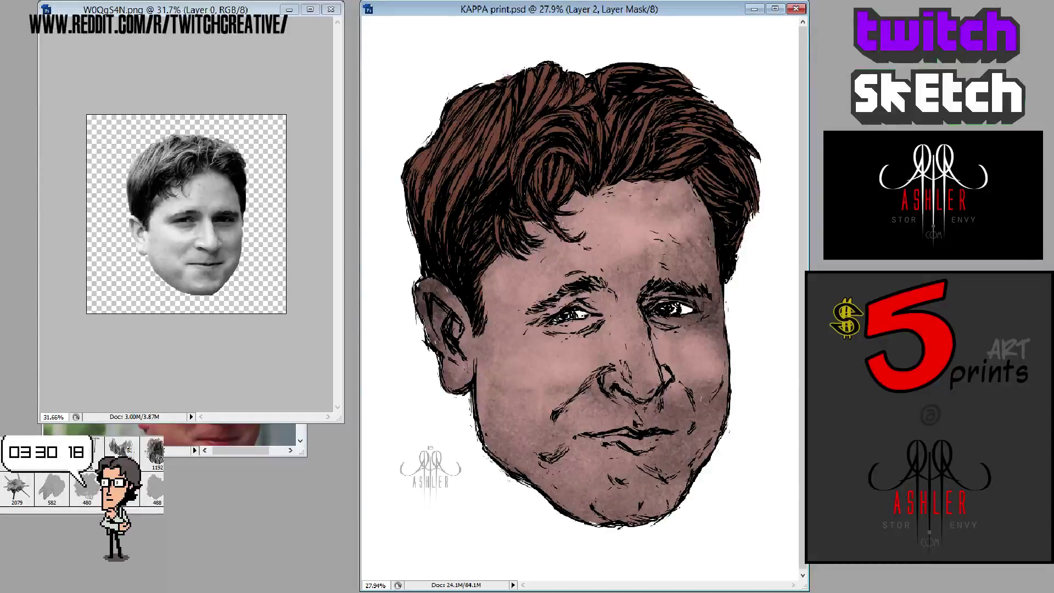
# - Lighten the cheek opposite the ear and the nose with splatter brush strokes on the Layer 2 mask
pyautogui.click(669, 354)
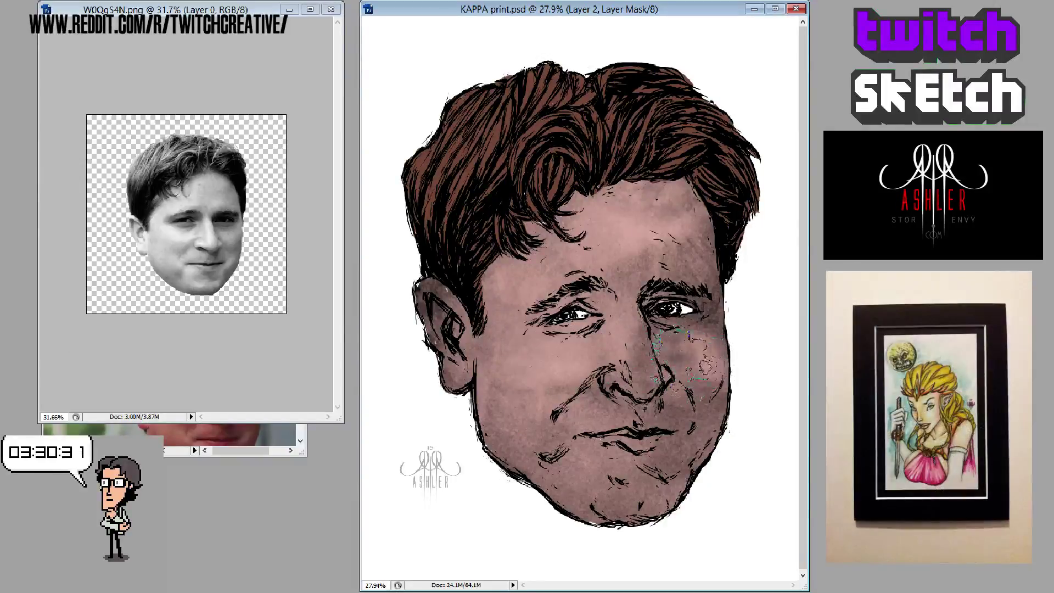
pyautogui.moveTo(689, 359)
pyautogui.mouseDown()
pyautogui.moveTo(712, 367)
pyautogui.moveTo(702, 359)
pyautogui.mouseUp()
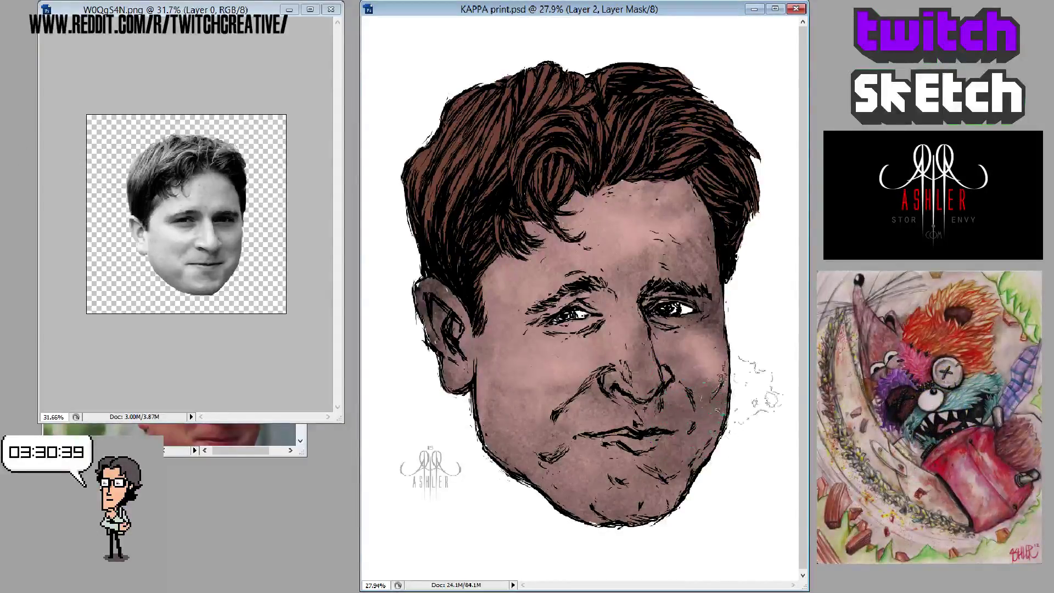
pyautogui.moveTo(700, 356)
pyautogui.mouseDown()
pyautogui.moveTo(684, 354)
pyautogui.moveTo(733, 345)
pyautogui.mouseUp()
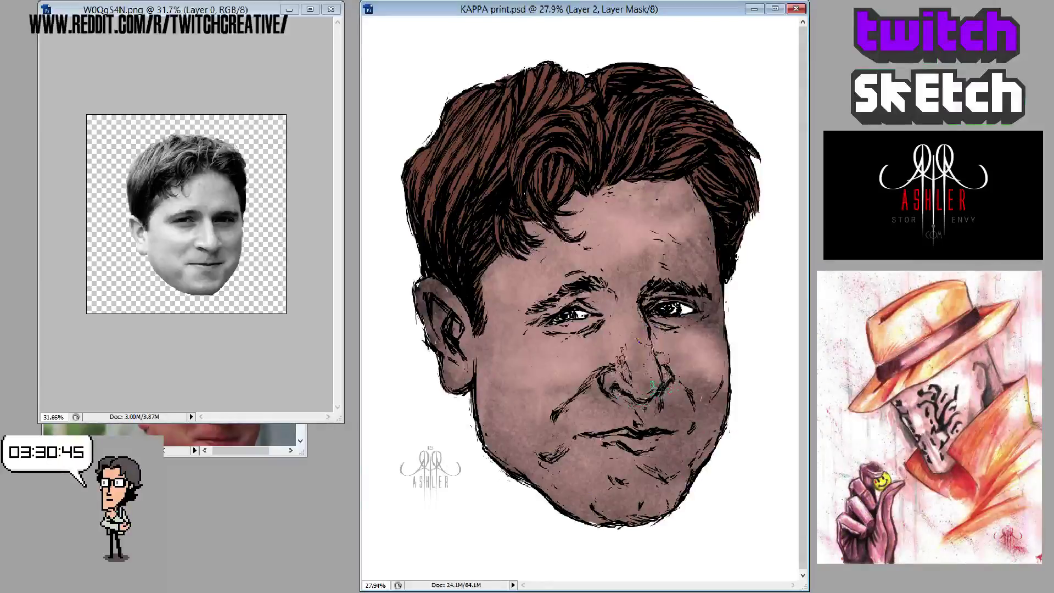
pyautogui.moveTo(643, 371)
pyautogui.mouseDown()
pyautogui.moveTo(641, 328)
pyautogui.moveTo(642, 420)
pyautogui.mouseUp()
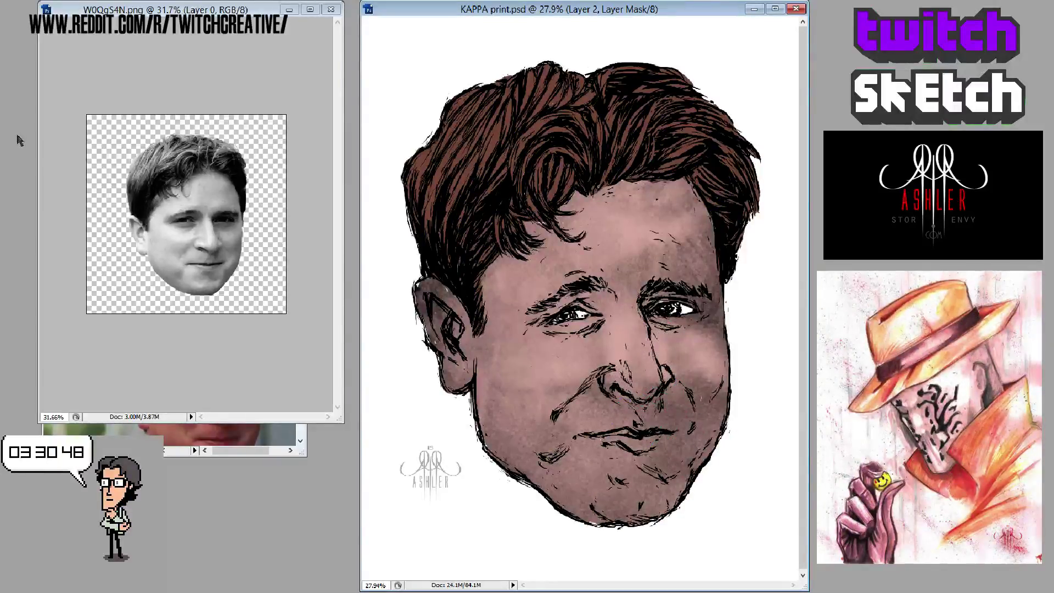
pyautogui.moveTo(607, 360)
pyautogui.mouseDown()
pyautogui.moveTo(631, 343)
pyautogui.moveTo(623, 346)
pyautogui.moveTo(637, 363)
pyautogui.mouseUp()
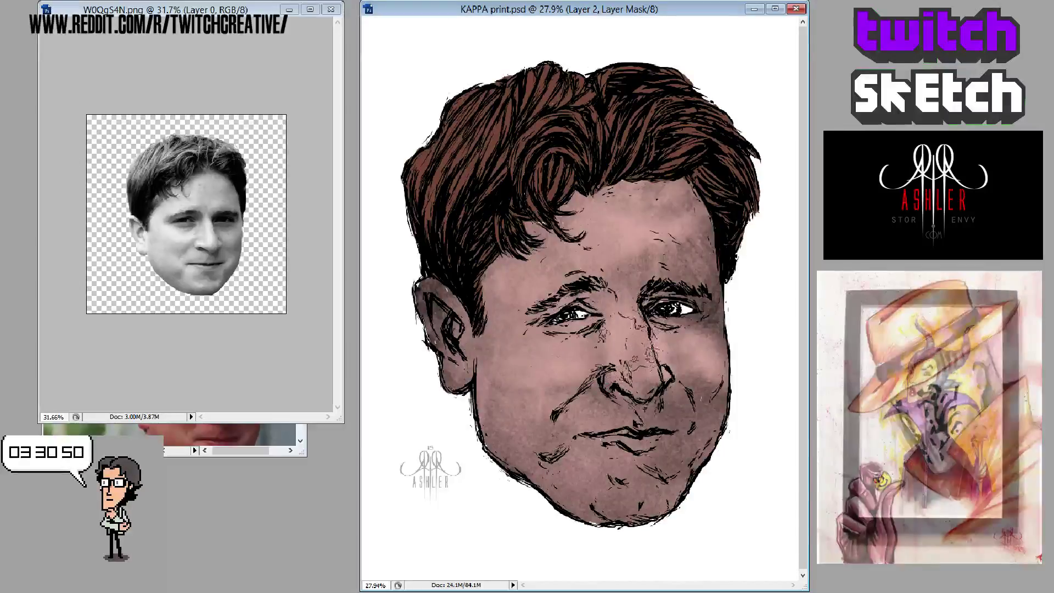
# - Adjust the splatter brush and work smaller marks into the bridge of the nose and beside the nostril on the Layer 2 mask
pyautogui.press('F5')
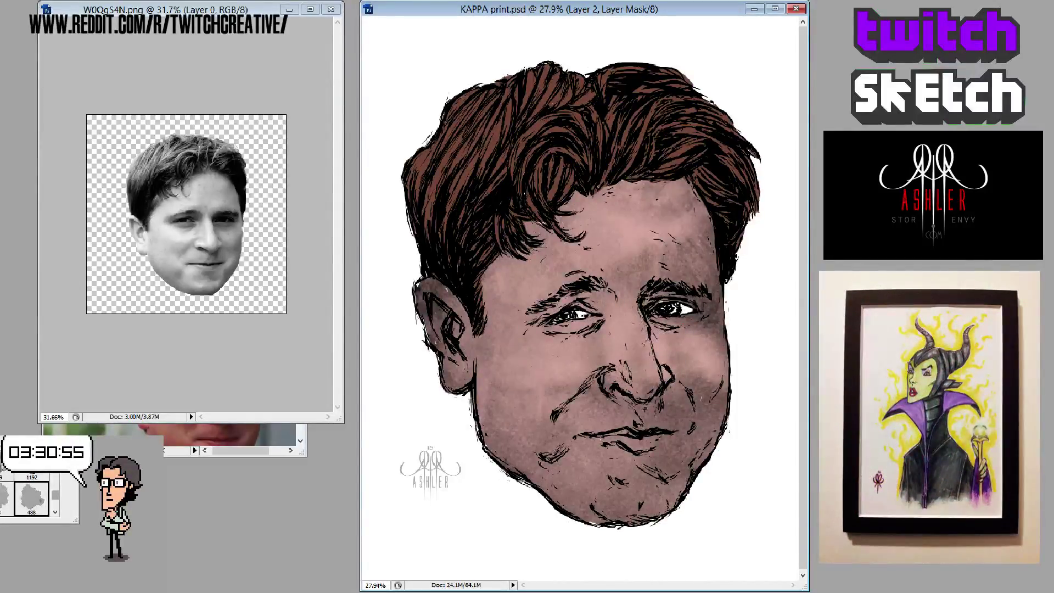
pyautogui.moveTo(626, 326); pyautogui.dragTo(621, 315)
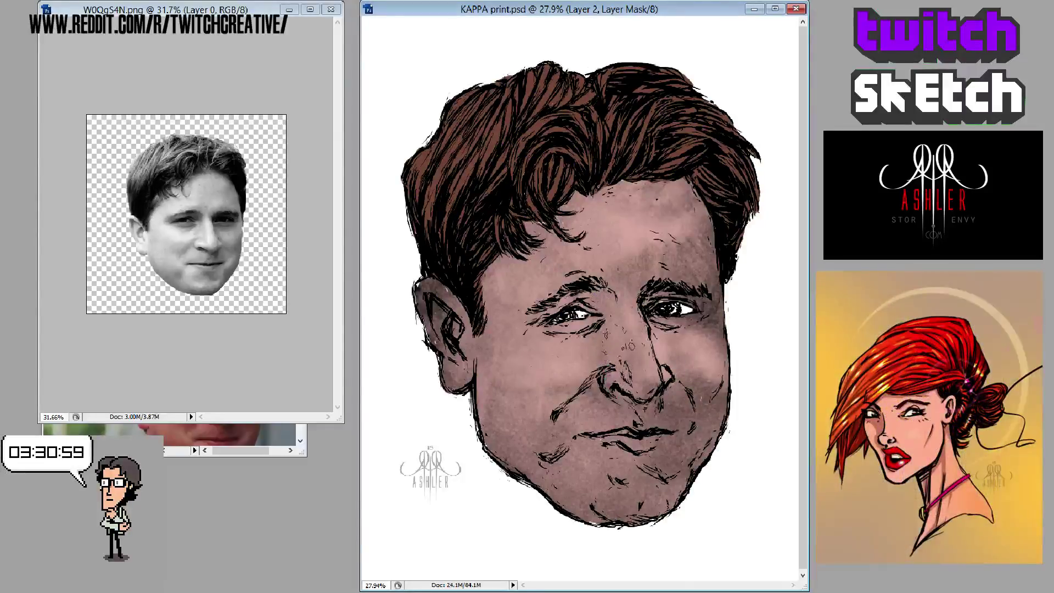
pyautogui.moveTo(608, 310); pyautogui.dragTo(625, 328)
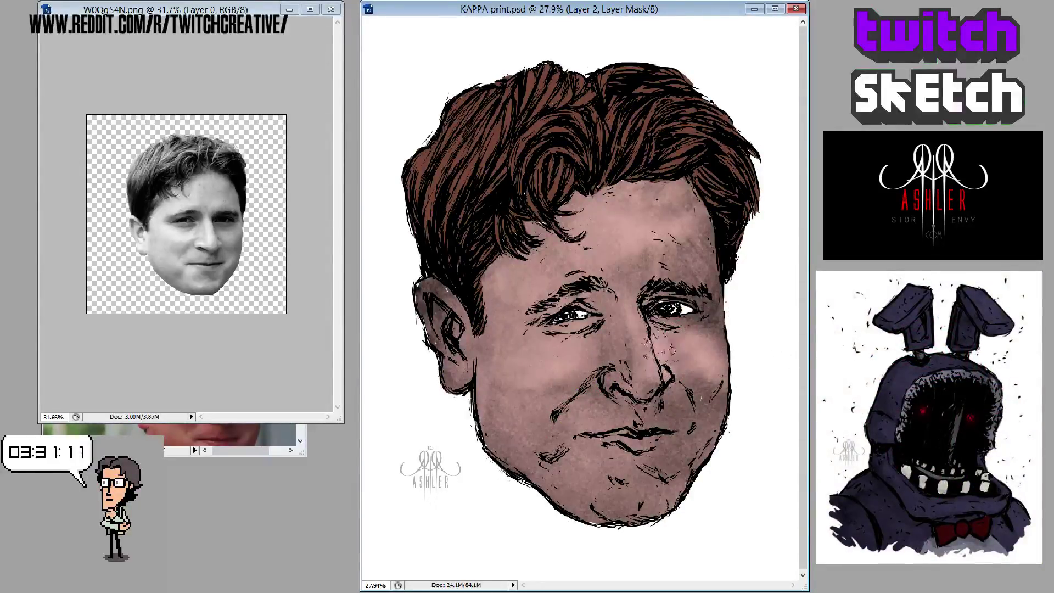
pyautogui.moveTo(660, 347)
pyautogui.mouseDown()
pyautogui.moveTo(669, 341)
pyautogui.moveTo(667, 362)
pyautogui.moveTo(701, 389)
pyautogui.mouseUp()
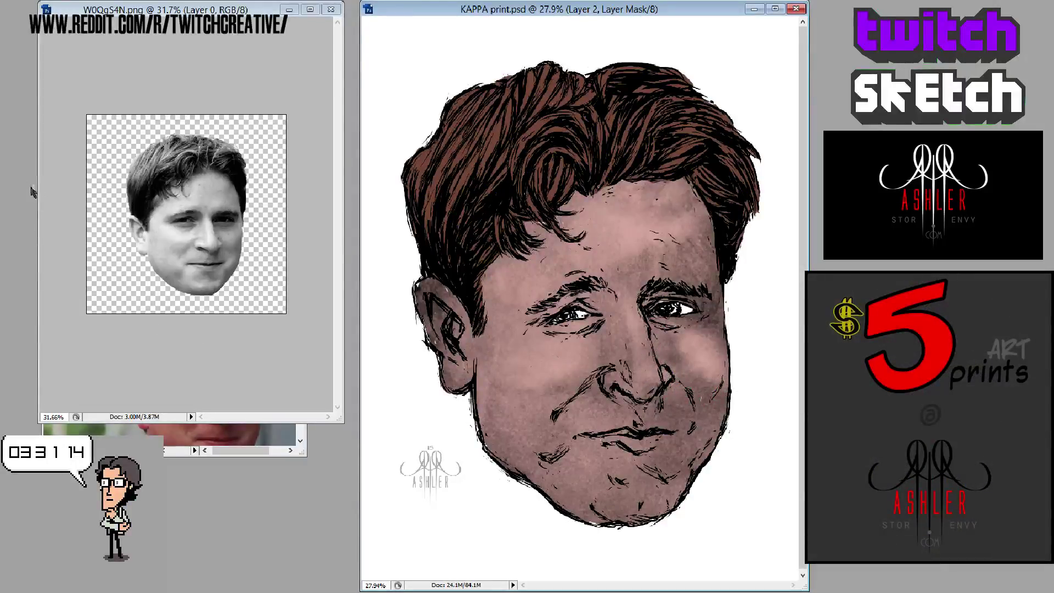
# - Switch to another splatter brush tip and build up a soft highlight on the cheek opposite the ear
pyautogui.moveTo(705, 358)
pyautogui.mouseDown()
pyautogui.moveTo(696, 369)
pyautogui.moveTo(708, 362)
pyautogui.mouseUp()
pyautogui.rightClick(720, 355)
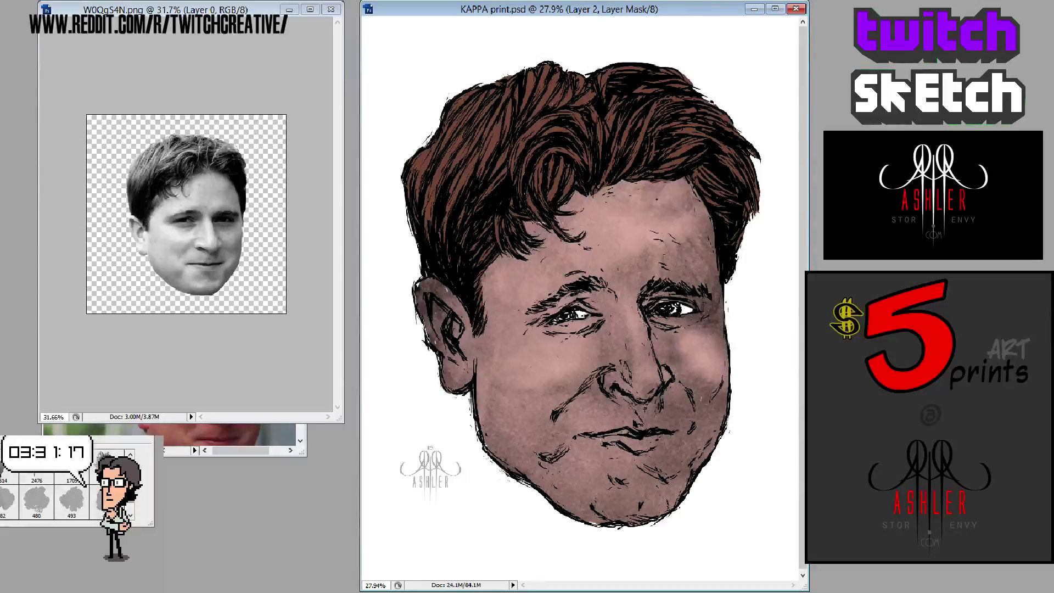
pyautogui.click(689, 358)
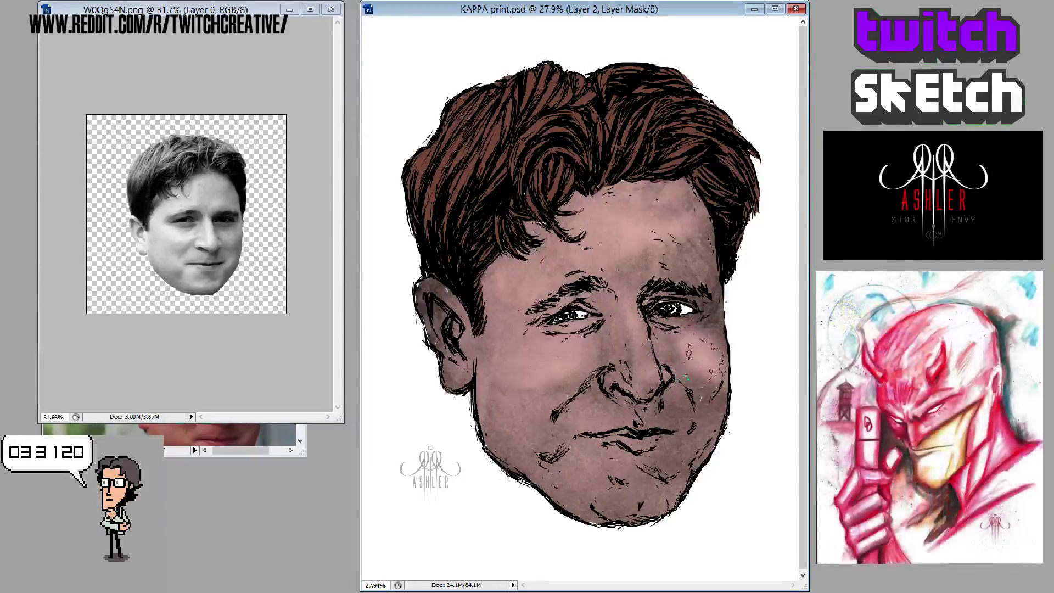
pyautogui.moveTo(706, 364)
pyautogui.mouseDown()
pyautogui.moveTo(671, 354)
pyautogui.moveTo(681, 348)
pyautogui.mouseUp()
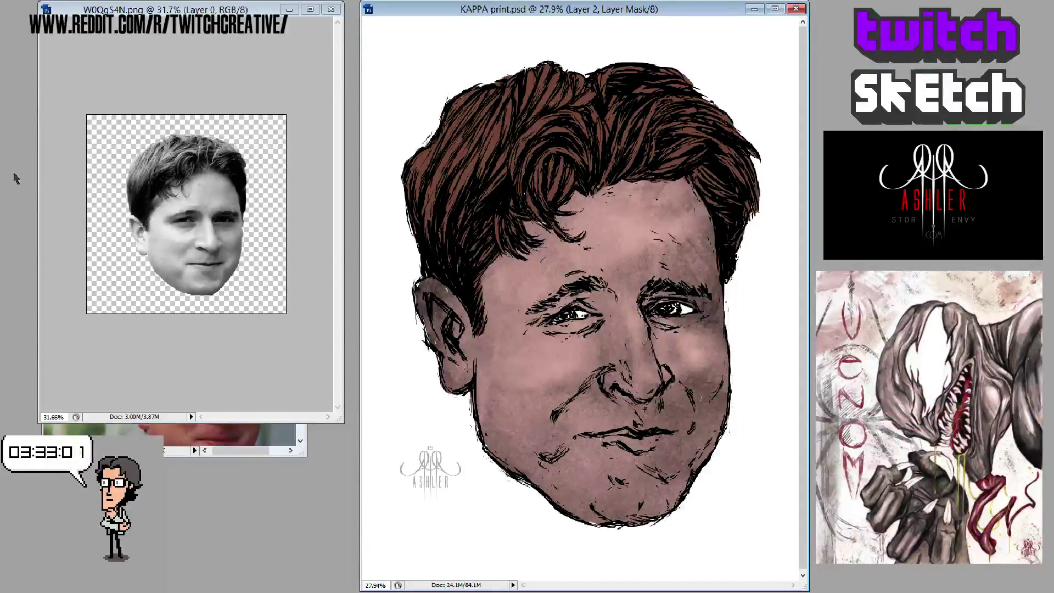
# - Lighten the chin, both sides of the jaw, the ear-side cheek and the nose with splatter strokes on the Layer 2 mask
pyautogui.moveTo(588, 460)
pyautogui.mouseDown()
pyautogui.moveTo(605, 451)
pyautogui.moveTo(597, 466)
pyautogui.moveTo(628, 510)
pyautogui.mouseUp()
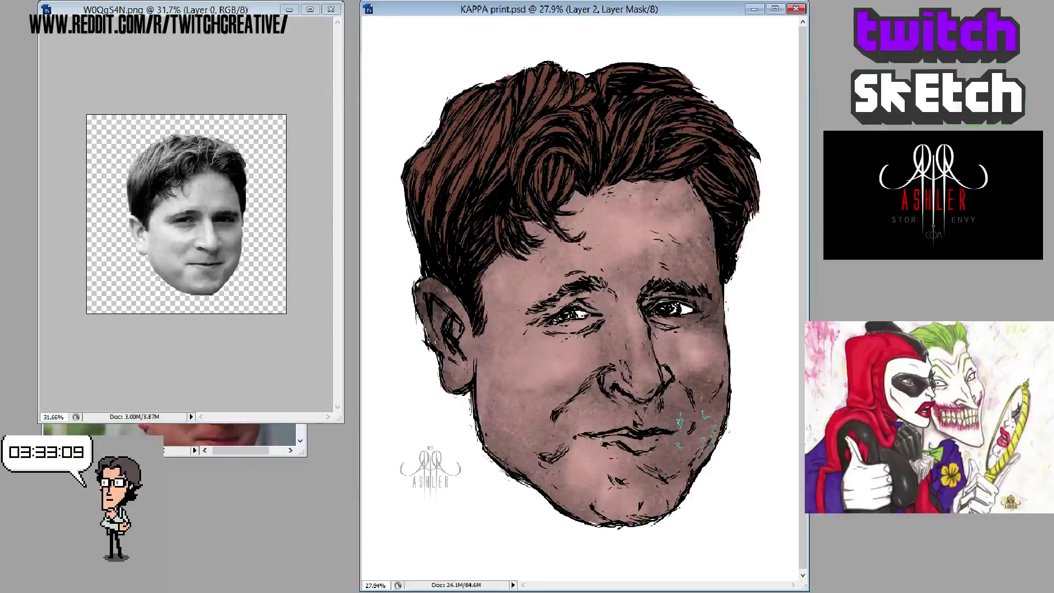
pyautogui.moveTo(700, 413)
pyautogui.mouseDown()
pyautogui.moveTo(693, 429)
pyautogui.moveTo(706, 425)
pyautogui.moveTo(684, 459)
pyautogui.moveTo(692, 457)
pyautogui.mouseUp()
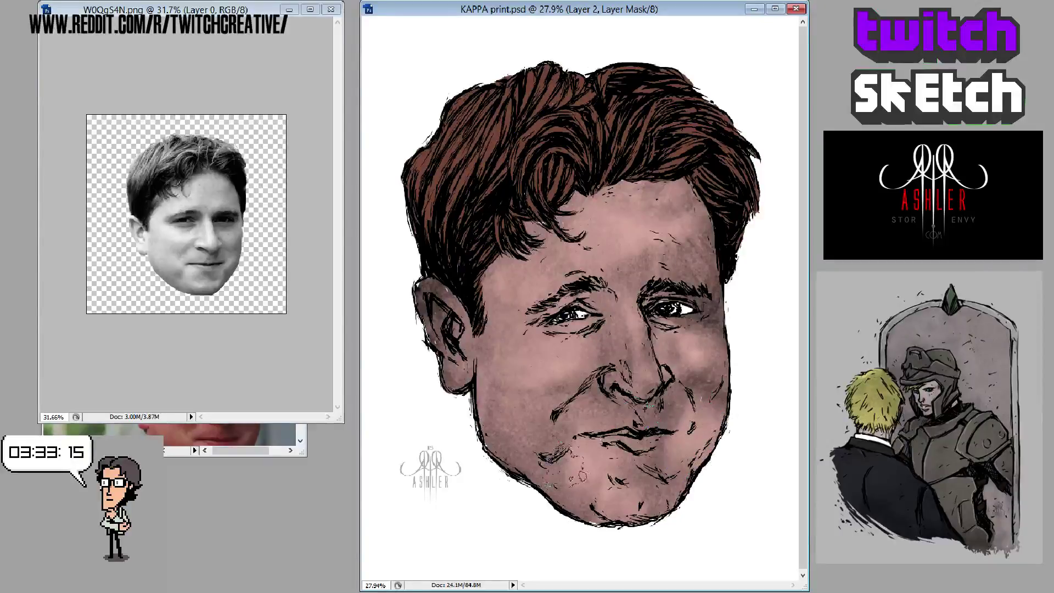
pyautogui.moveTo(573, 466)
pyautogui.mouseDown()
pyautogui.moveTo(553, 438)
pyautogui.moveTo(558, 445)
pyautogui.mouseUp()
pyautogui.click(502, 398)
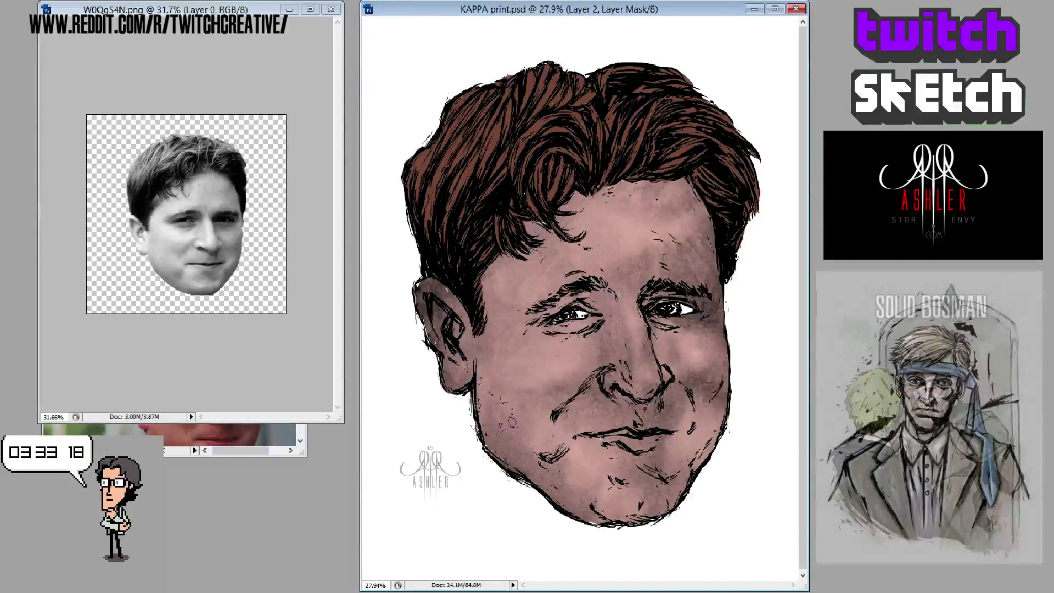
pyautogui.moveTo(500, 394)
pyautogui.mouseDown()
pyautogui.moveTo(500, 422)
pyautogui.moveTo(502, 363)
pyautogui.mouseUp()
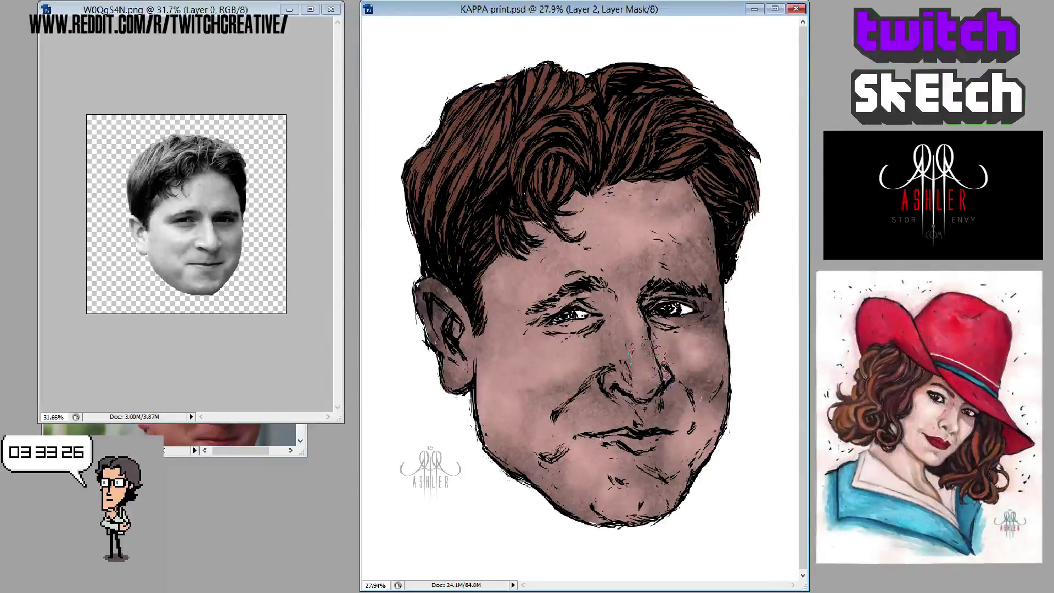
pyautogui.moveTo(626, 365)
pyautogui.mouseDown()
pyautogui.moveTo(659, 384)
pyautogui.moveTo(632, 371)
pyautogui.moveTo(666, 364)
pyautogui.moveTo(636, 362)
pyautogui.moveTo(661, 373)
pyautogui.moveTo(600, 356)
pyautogui.mouseUp()
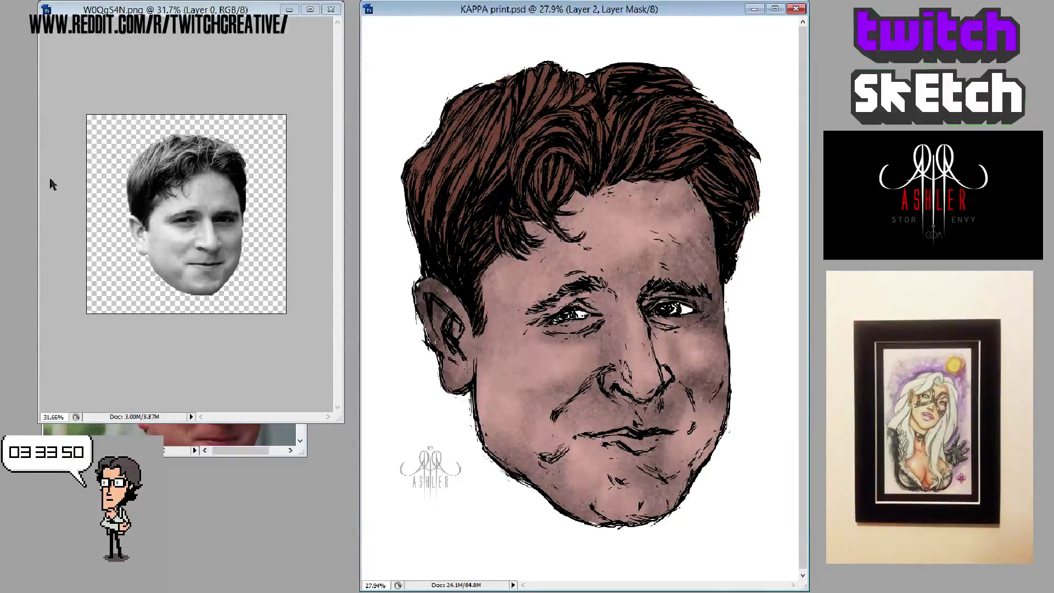
# - Rework the shading along the outer edge of the cheek opposite the ear with splatter marks on the Layer 2 mask
pyautogui.click(728, 368)
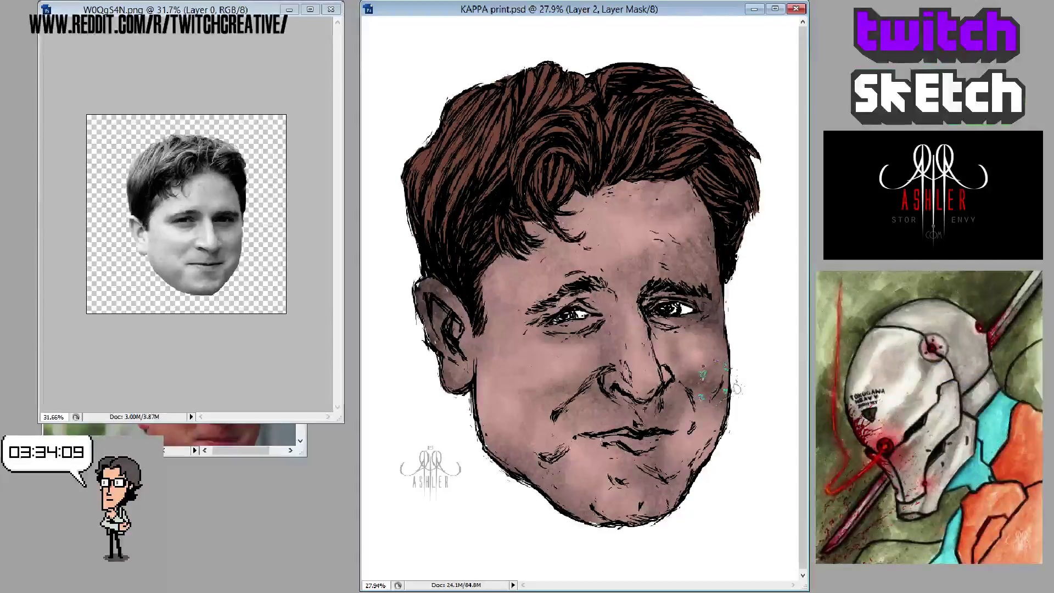
pyautogui.moveTo(738, 388); pyautogui.dragTo(739, 389)
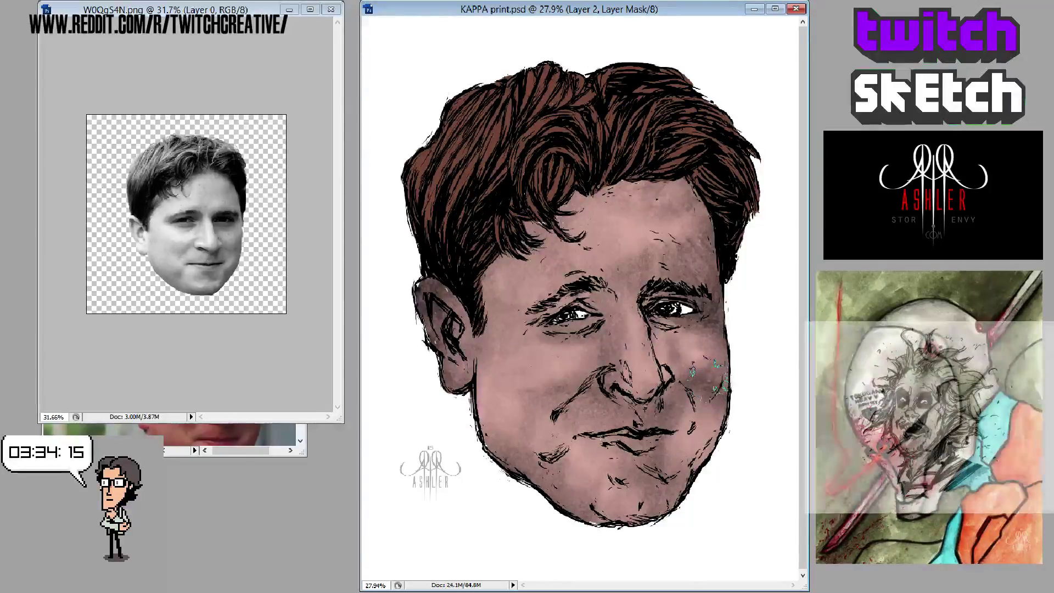
pyautogui.moveTo(740, 381); pyautogui.dragTo(787, 334)
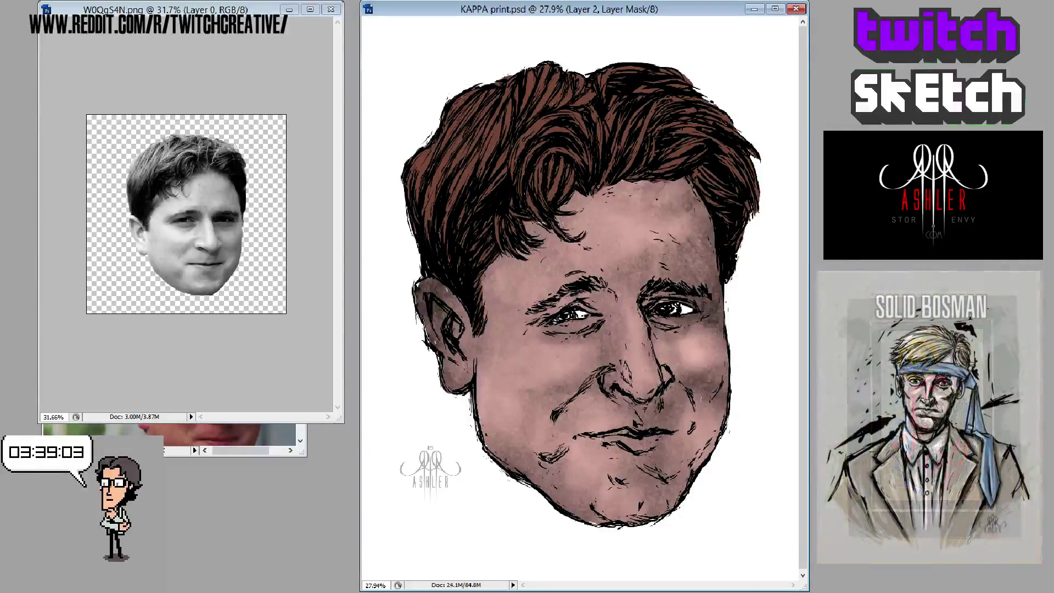
# - Target Layer 2 itself instead of its mask and darken the inside of the ear with short strokes
pyautogui.hotkey('alt', '[')
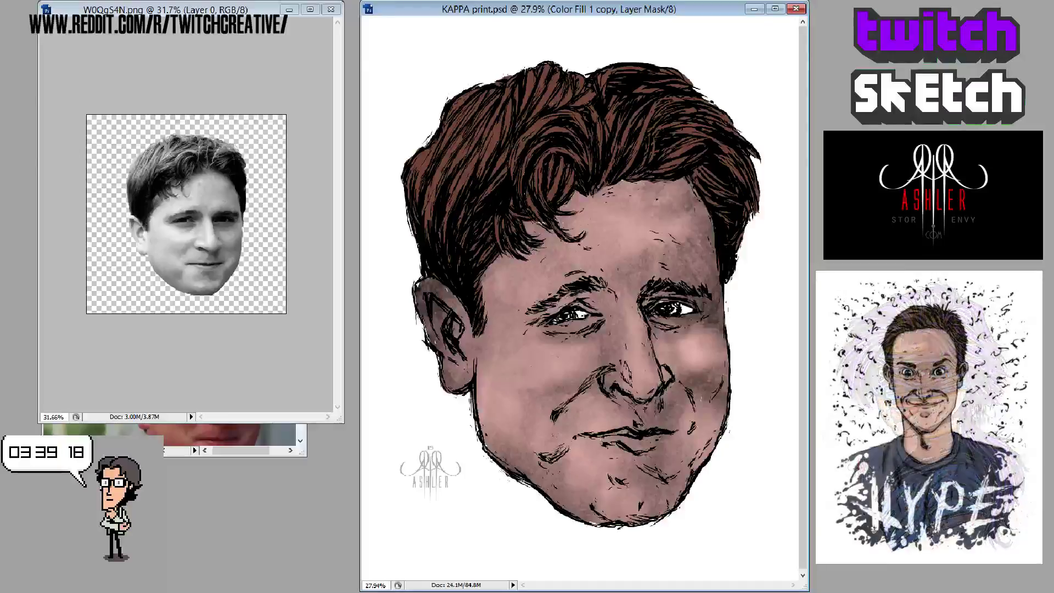
pyautogui.hotkey('alt', '[')
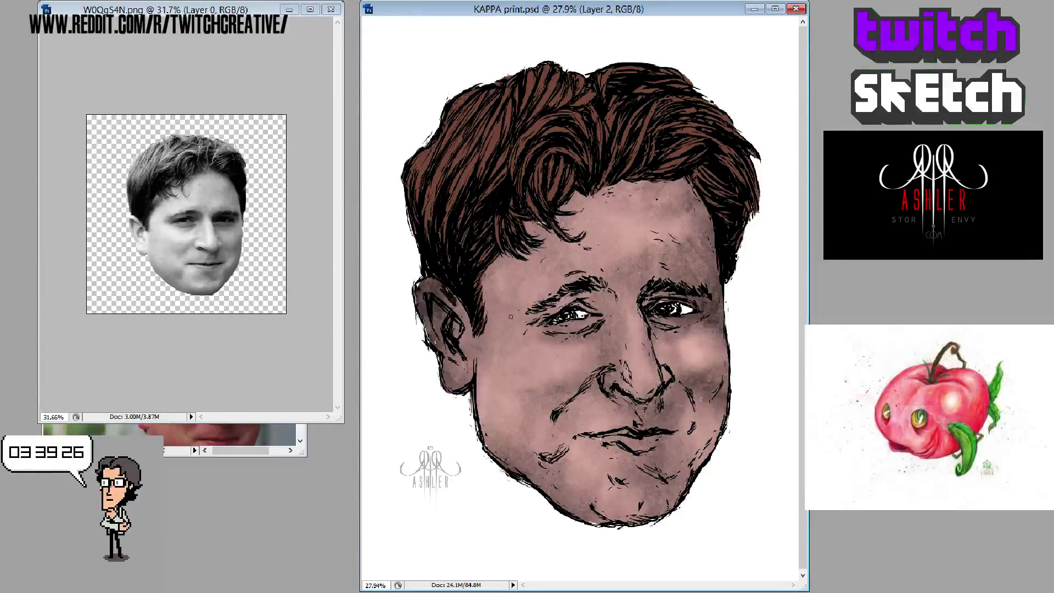
pyautogui.moveTo(444, 289); pyautogui.dragTo(454, 303)
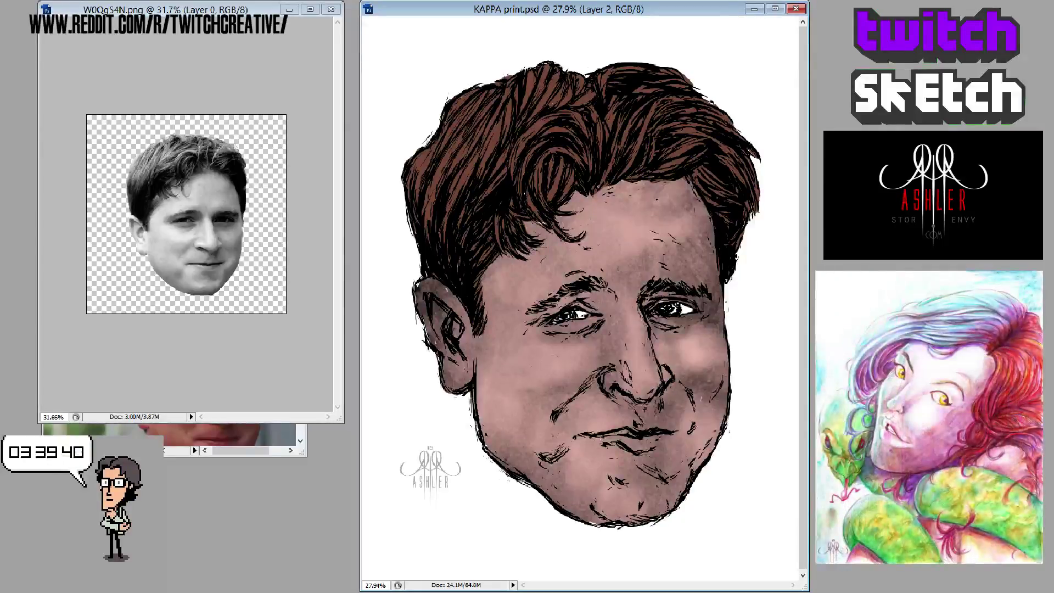
pyautogui.moveTo(442, 288); pyautogui.dragTo(455, 304)
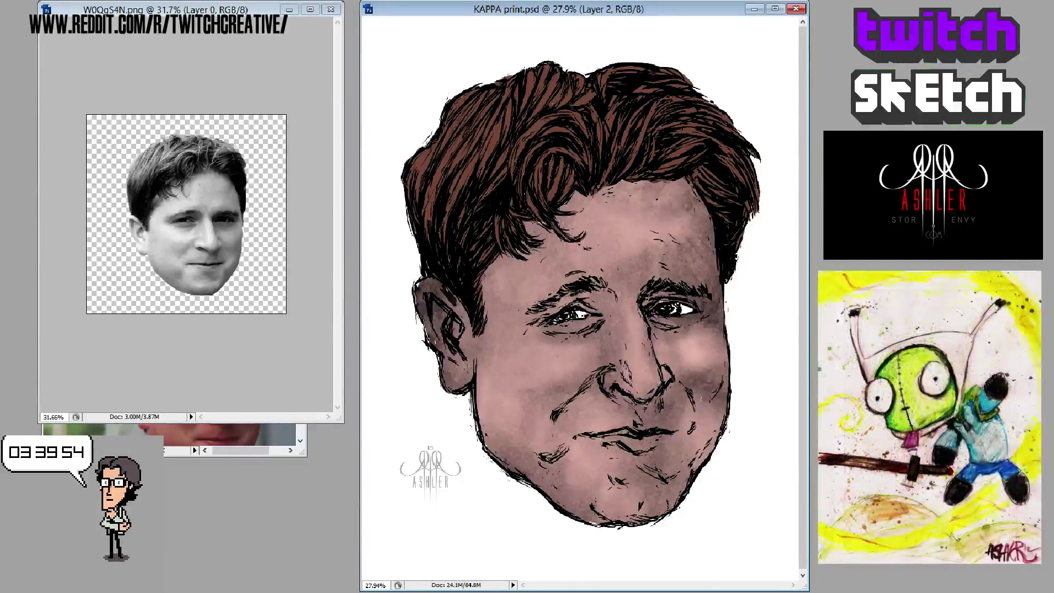
pyautogui.click(1049, 536)
pyautogui.click(1049, 536)
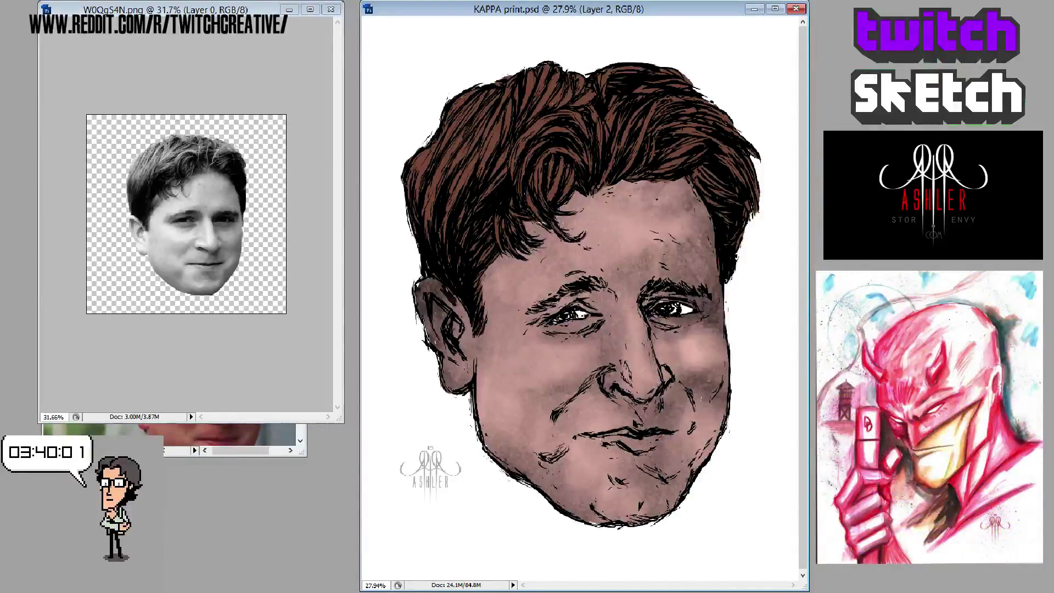
# - Undo the latest ear strokes and target Layer 2 itself instead of its mask
pyautogui.hotkey('ctrl', '\\')
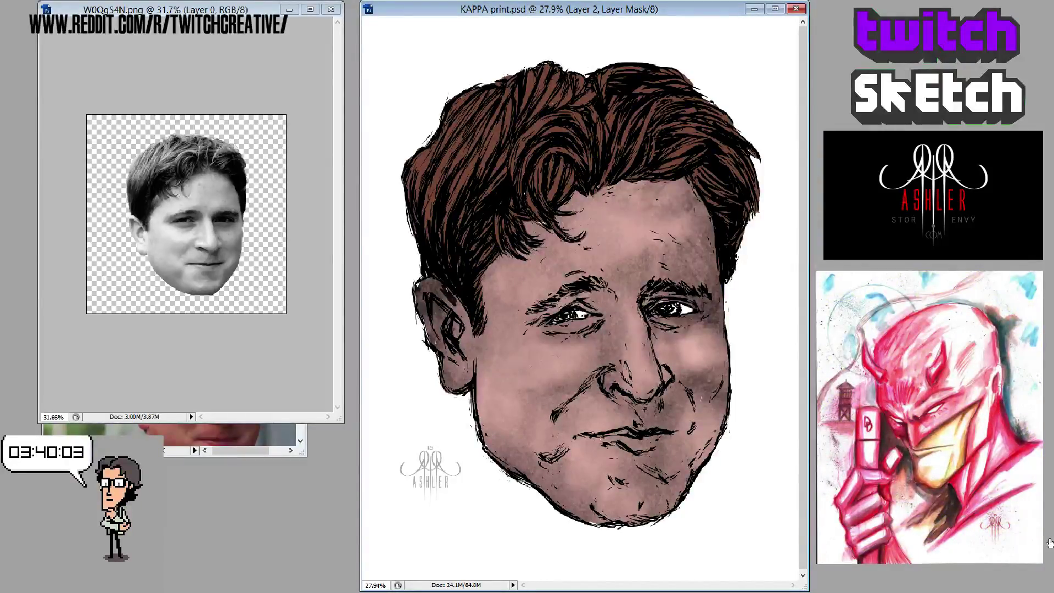
pyautogui.hotkey('ctrl', 'z')
pyautogui.hotkey('ctrl', 'z')
pyautogui.hotkey('ctrl', '`')
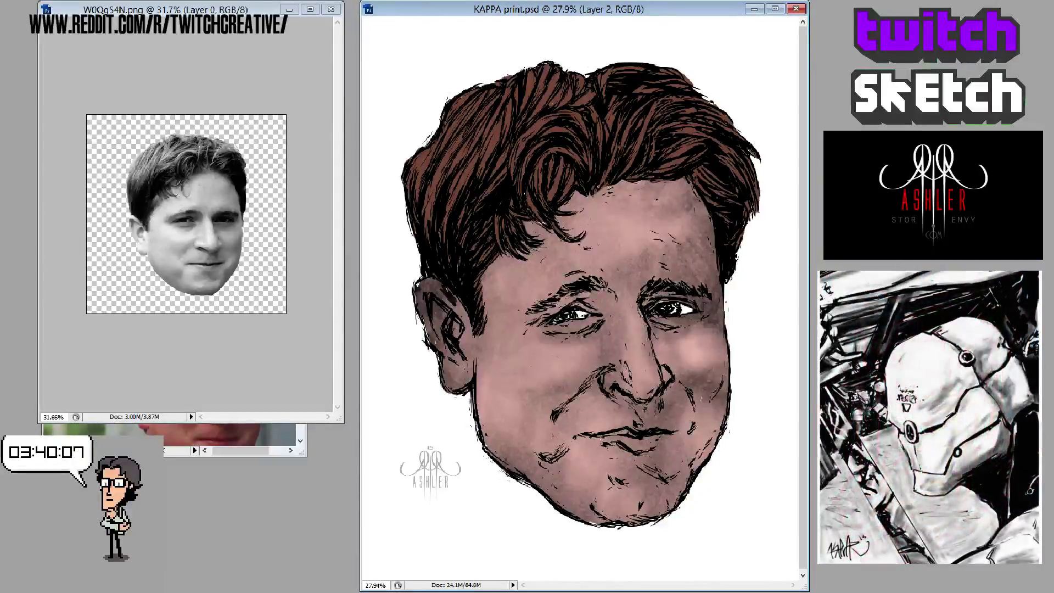
pyautogui.hotkey('ctrl', '\\')
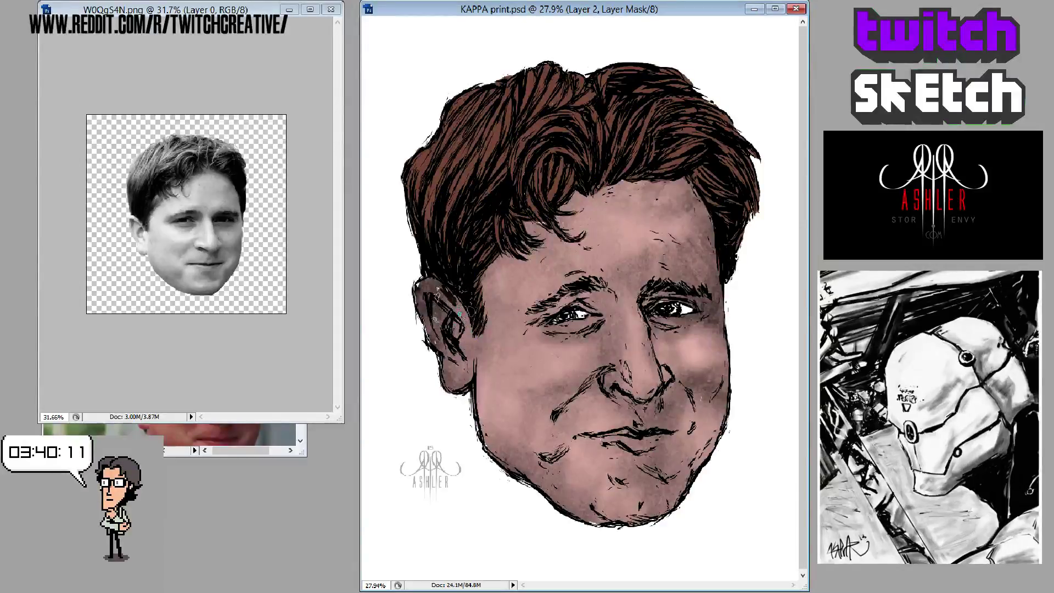
pyautogui.hotkey('ctrl', '2')
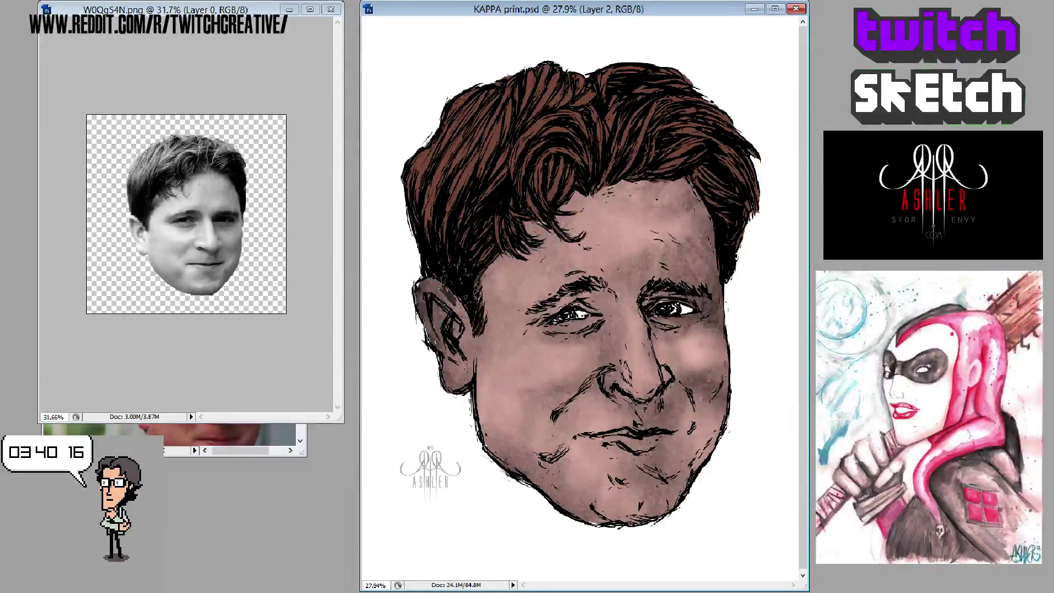
# - Try reworking the shading along the ear's upper rim with strokes on Layer 2, and undo them
pyautogui.moveTo(433, 312)
pyautogui.mouseDown()
pyautogui.moveTo(478, 307)
pyautogui.moveTo(437, 285)
pyautogui.moveTo(475, 315)
pyautogui.moveTo(444, 291)
pyautogui.moveTo(439, 311)
pyautogui.moveTo(451, 296)
pyautogui.moveTo(433, 290)
pyautogui.moveTo(548, 271)
pyautogui.mouseUp()
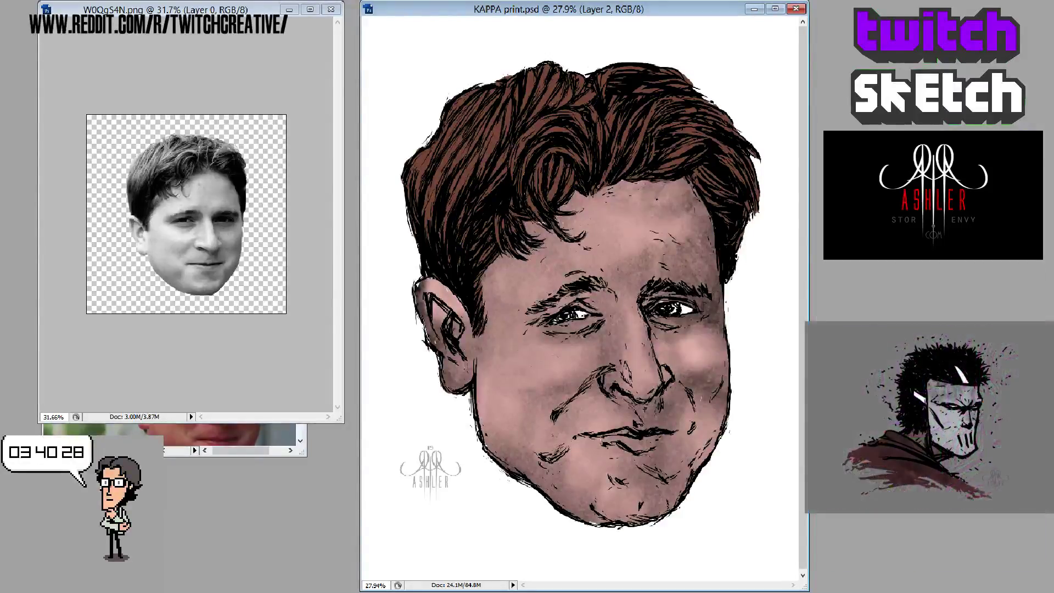
pyautogui.moveTo(433, 286); pyautogui.dragTo(457, 307)
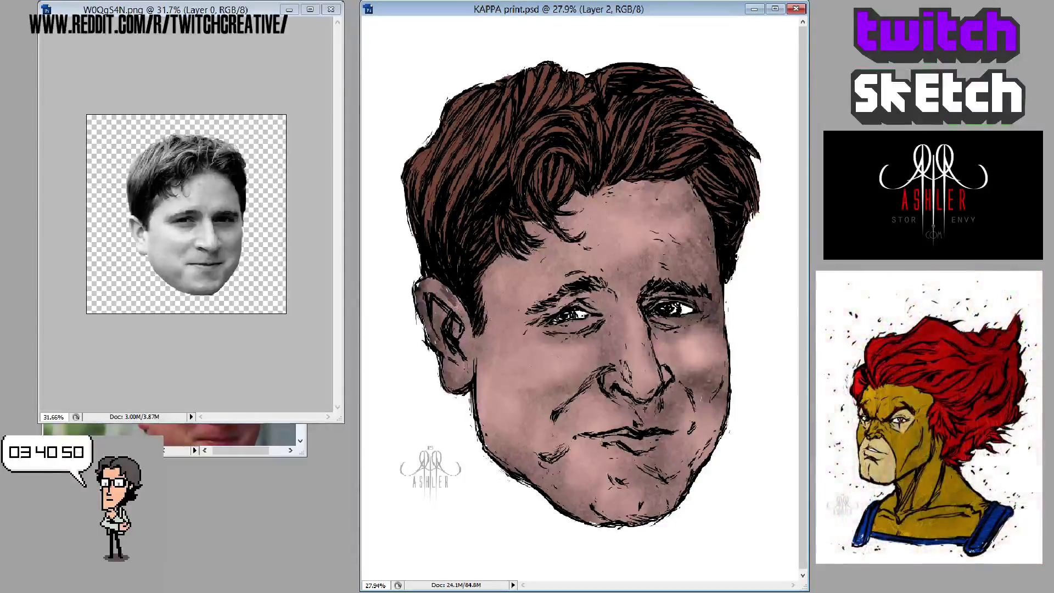
pyautogui.hotkey('ctrl', 'z')
pyautogui.hotkey('ctrl', 'z')
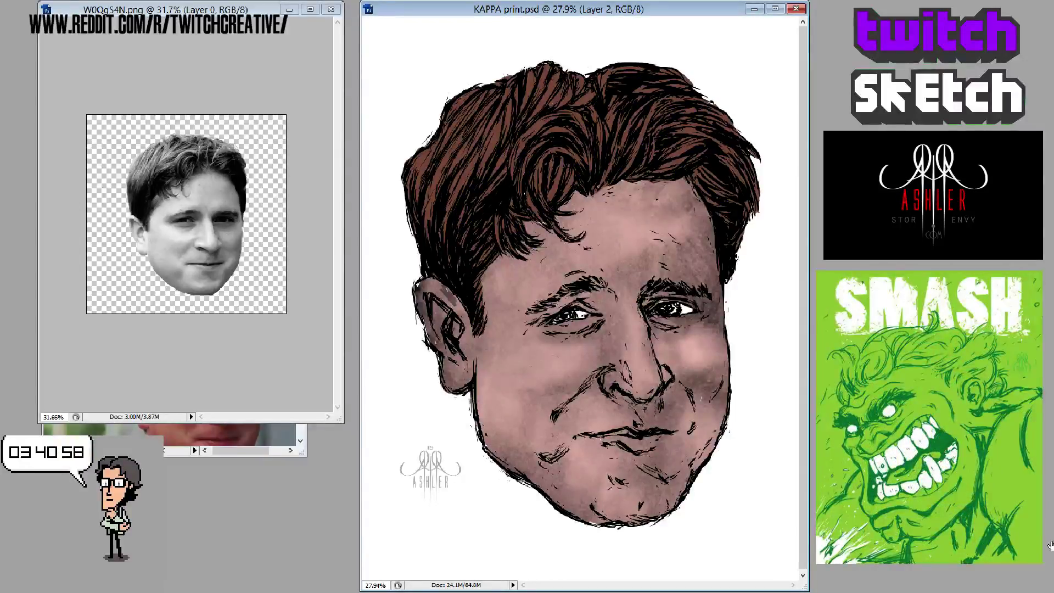
pyautogui.hotkey('ctrl', 'z')
pyautogui.hotkey('ctrl', 'z')
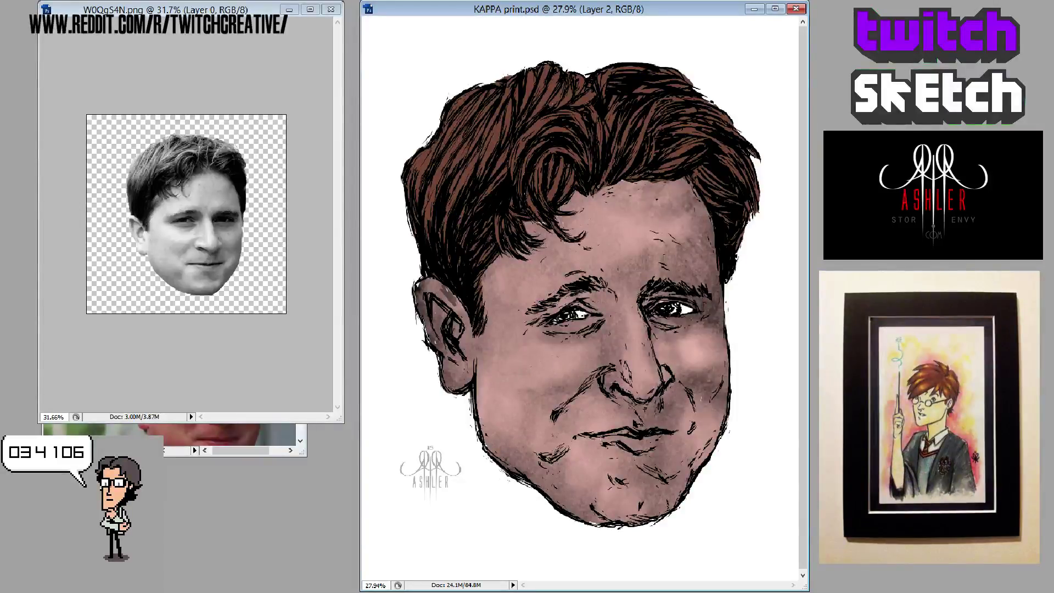
# - Lighten the upper rim of the ear with short strokes on the Layer 2 mask
pyautogui.hotkey('ctrl', '\\')
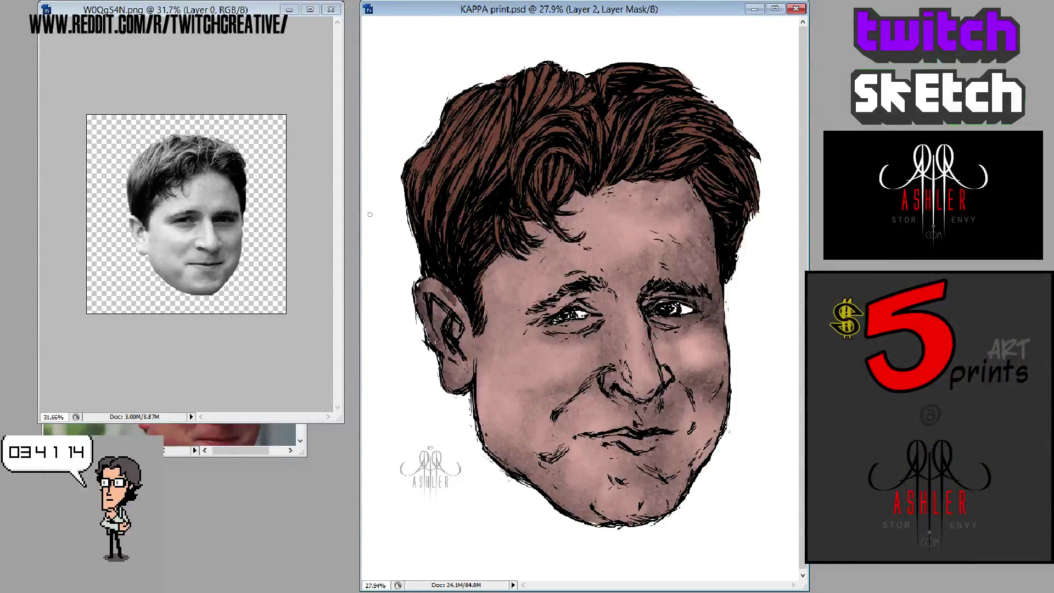
pyautogui.moveTo(444, 293); pyautogui.dragTo(457, 302)
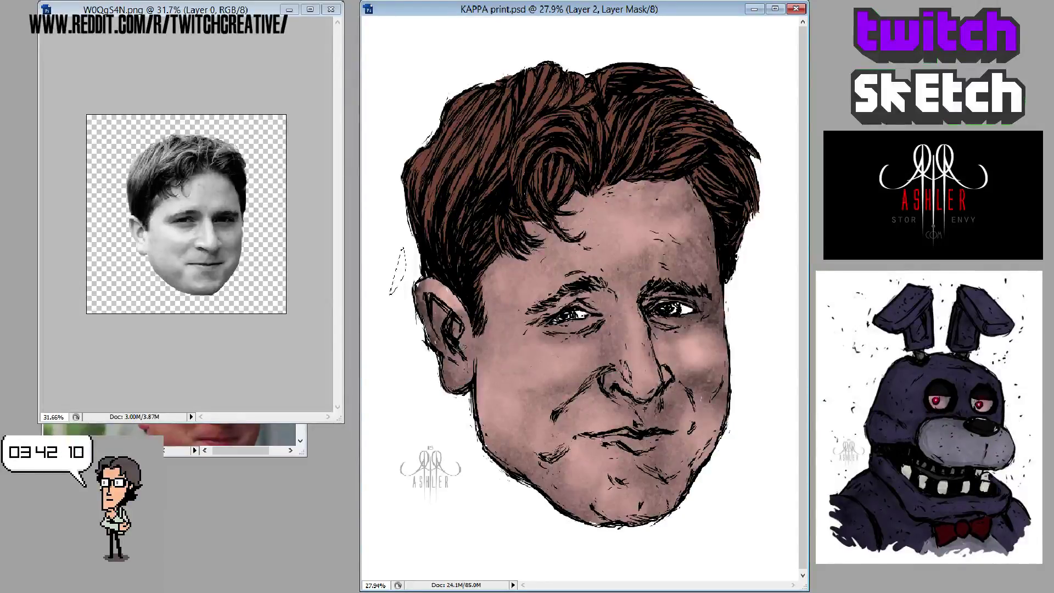
# - Try a freehand selection beside the ear and a duplicate of Layer 2, and undo the duplicate
pyautogui.moveTo(401, 279)
pyautogui.mouseDown()
pyautogui.moveTo(394, 214)
pyautogui.moveTo(404, 282)
pyautogui.moveTo(409, 248)
pyautogui.mouseUp()
pyautogui.hotkey('ctrl', '2')
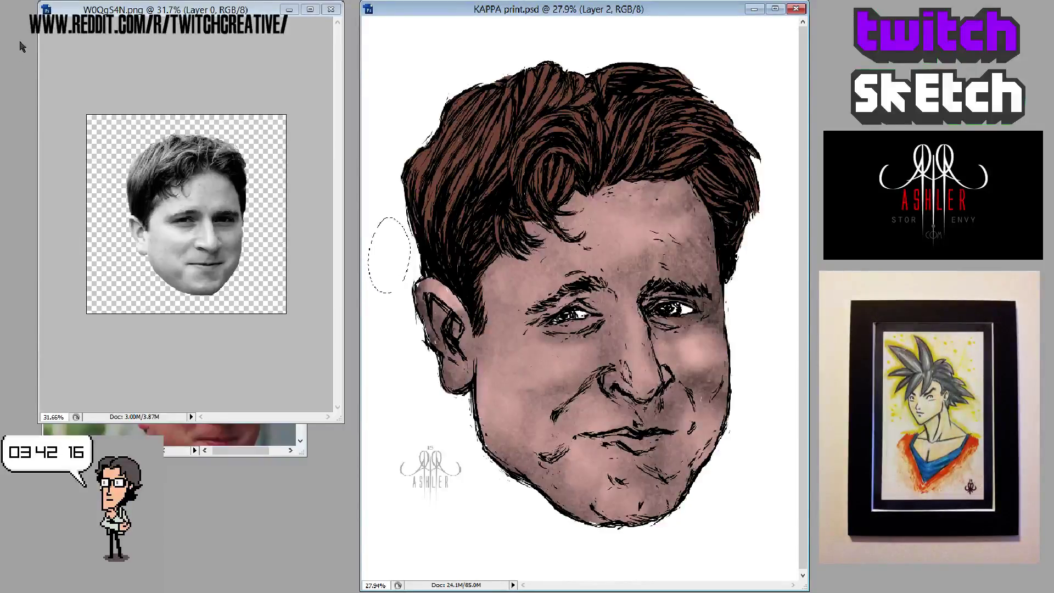
pyautogui.moveTo(409, 278)
pyautogui.mouseDown()
pyautogui.moveTo(467, 305)
pyautogui.moveTo(454, 271)
pyautogui.moveTo(459, 309)
pyautogui.moveTo(446, 342)
pyautogui.mouseUp()
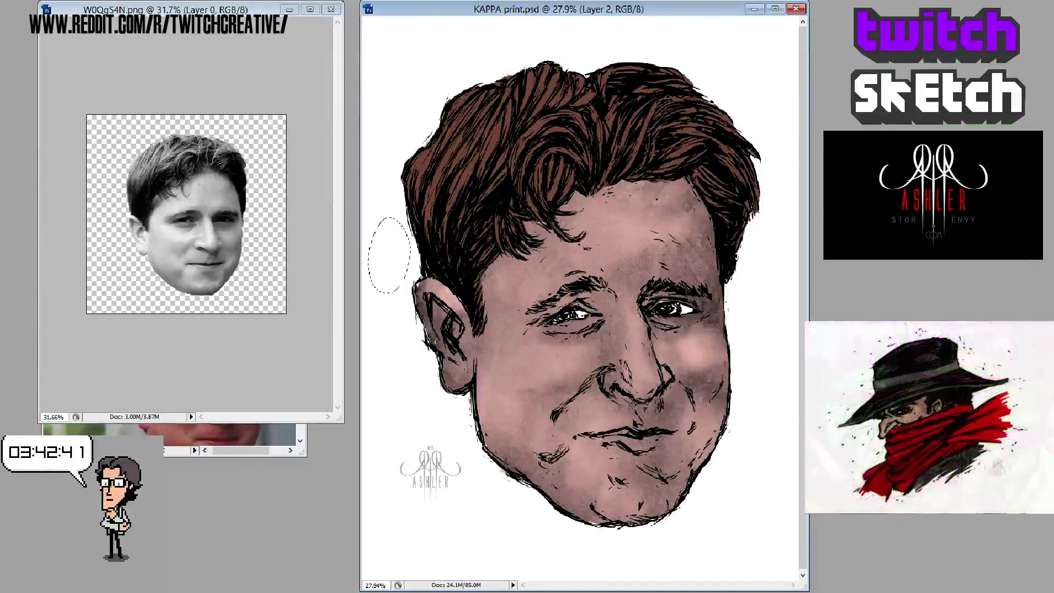
pyautogui.hotkey('ctrl', 'j')
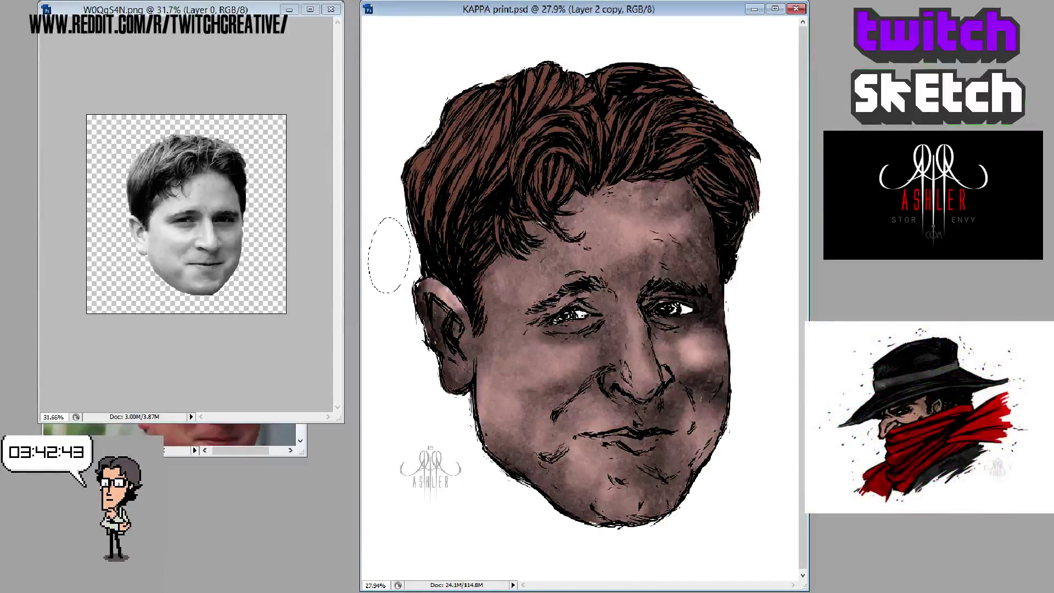
pyautogui.hotkey('ctrl', 'z')
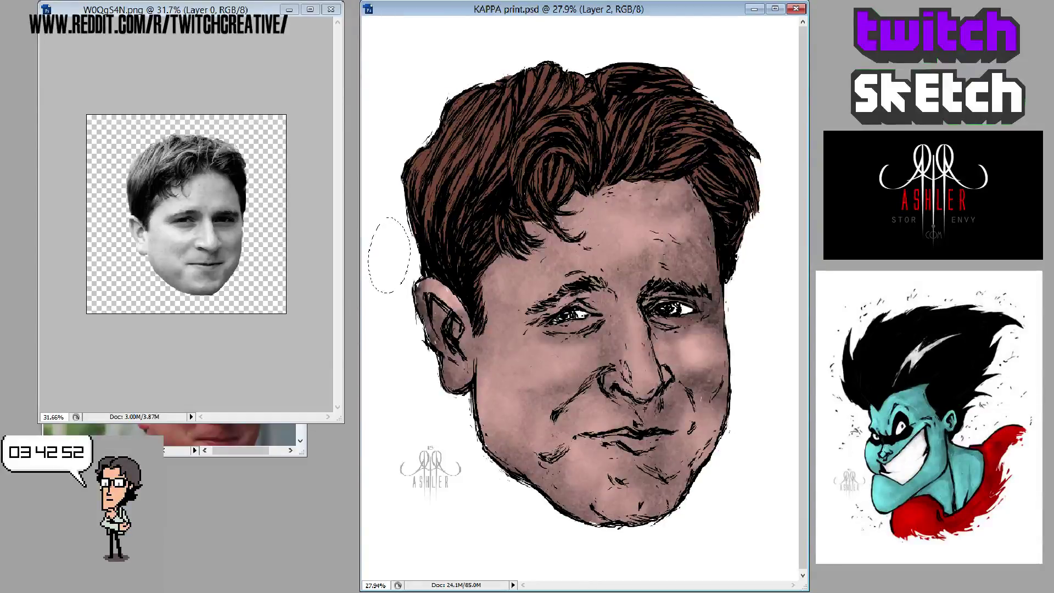
# - Release Layer 2 from its clipping mask and fill a freehand shape beside the jaw with dark gray on a new layer
pyautogui.hotkey('ctrl', 'z')
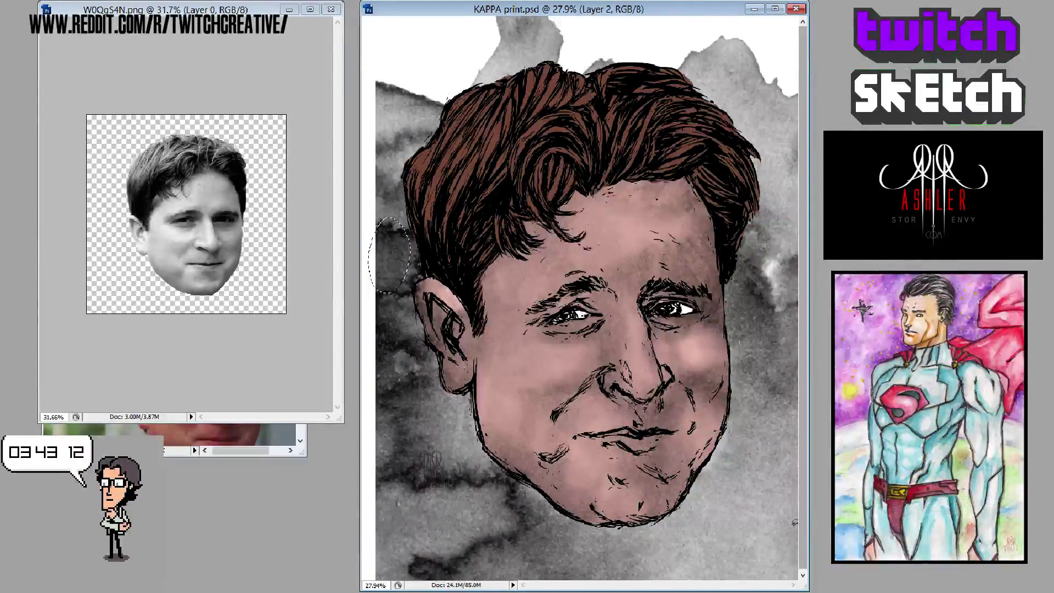
pyautogui.moveTo(758, 525)
pyautogui.mouseDown()
pyautogui.moveTo(783, 465)
pyautogui.moveTo(713, 563)
pyautogui.moveTo(760, 528)
pyautogui.mouseUp()
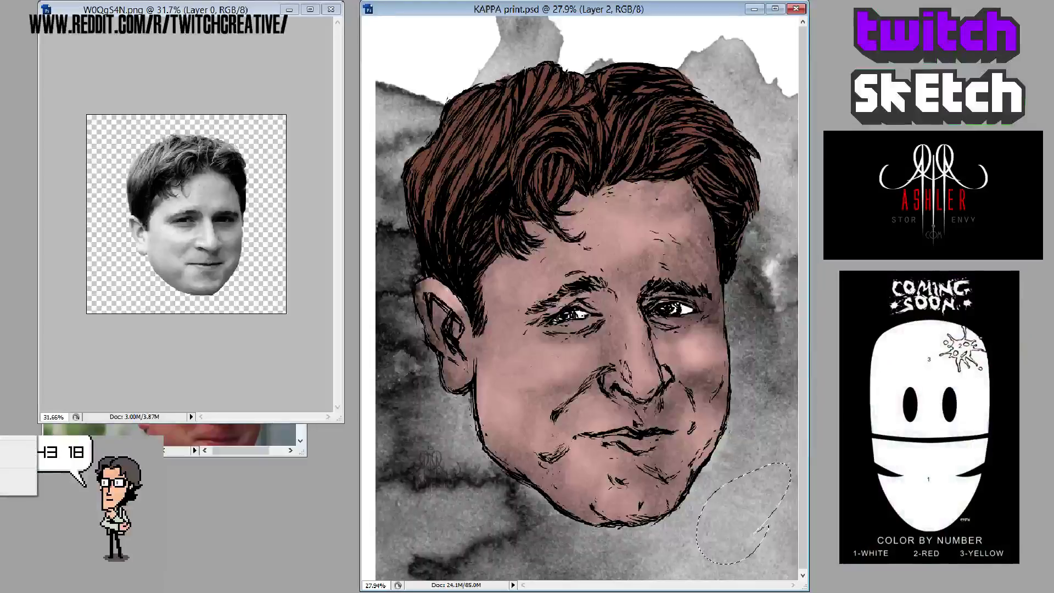
pyautogui.hotkey('ctrl', 'shift', 'alt', 'n')
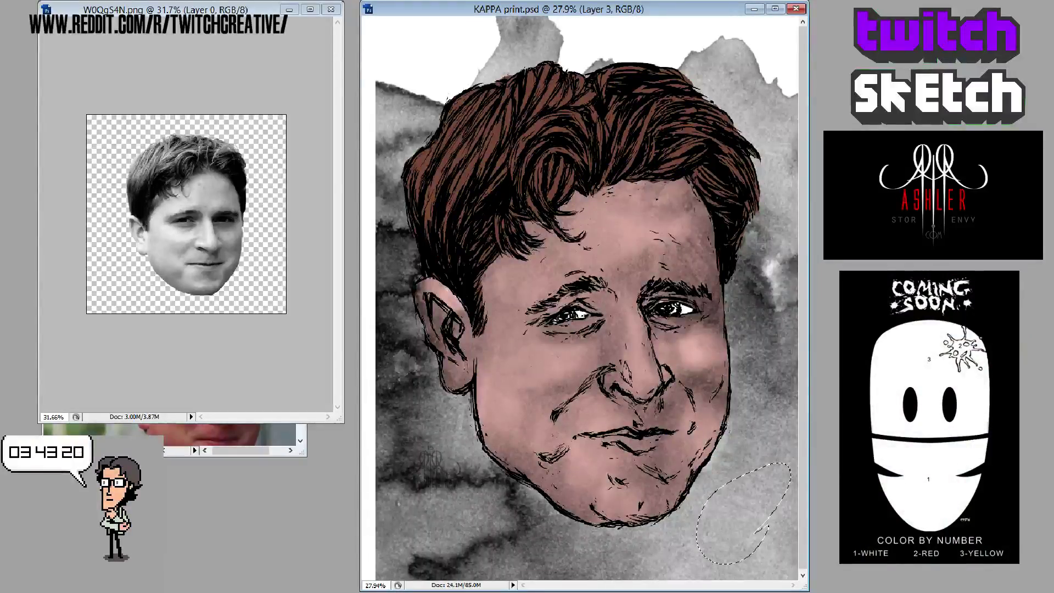
pyautogui.hotkey('alt', 'BackSpace')
pyautogui.hotkey('ctrl', 'd')
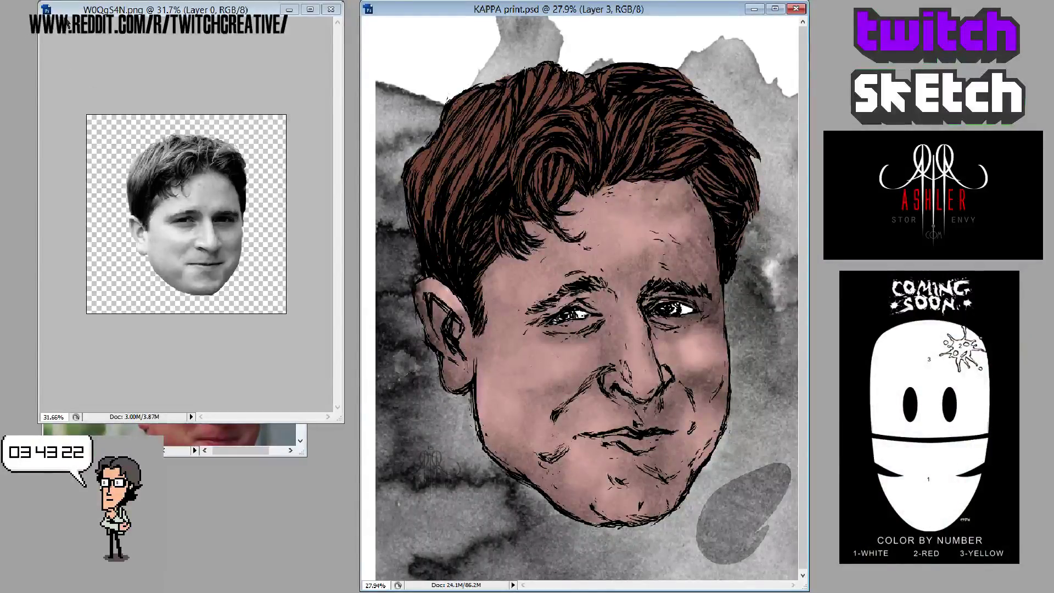
pyautogui.moveTo(752, 516); pyautogui.dragTo(457, 280)
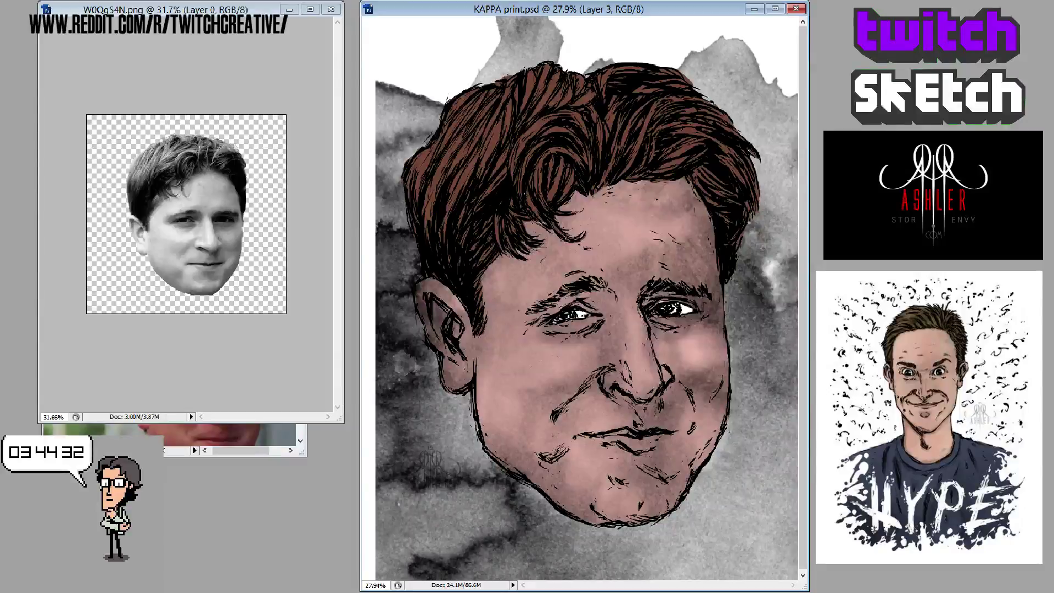
# - Compare the portrait with the skin color, hair color and watercolor texture layers hidden and shown in turn
pyautogui.hotkey('ctrl', 'z')
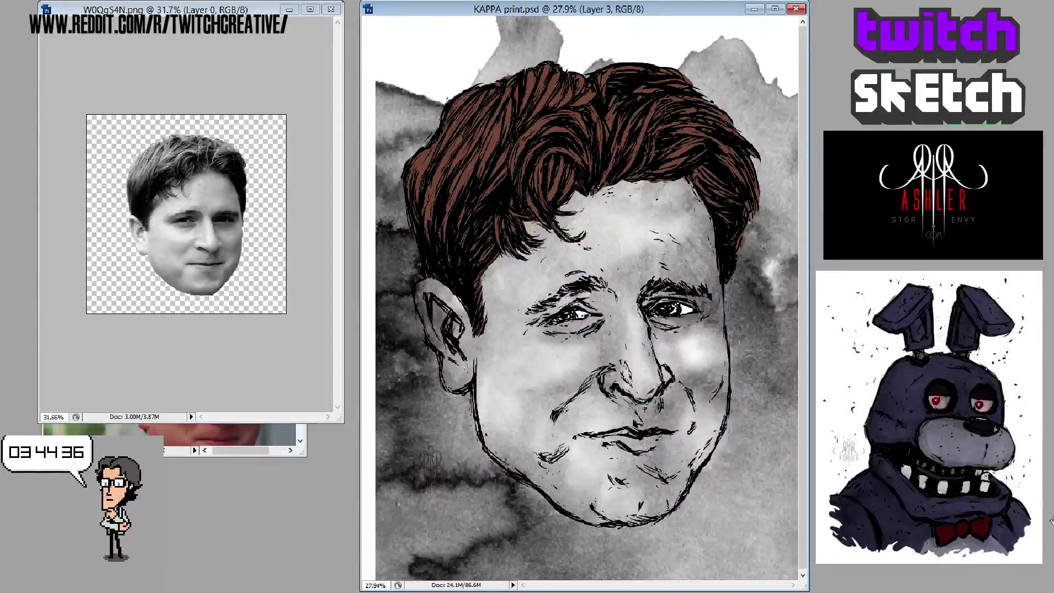
pyautogui.hotkey('ctrl', 'z')
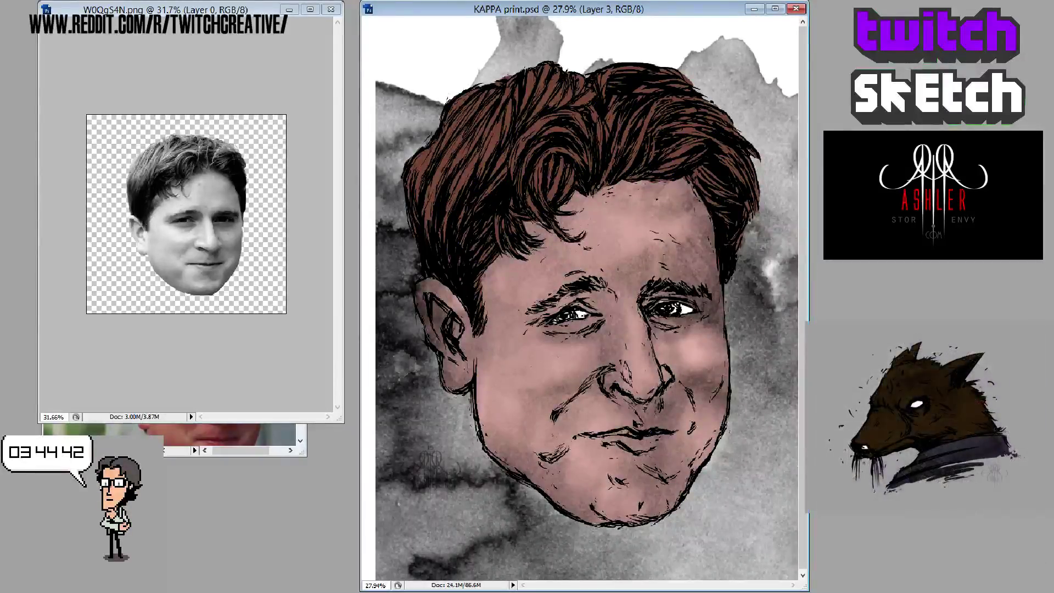
pyautogui.hotkey('ctrl', 'alt', 'z')
pyautogui.hotkey('ctrl', 'alt', 'z')
pyautogui.hotkey('ctrl', 'alt', 'z')
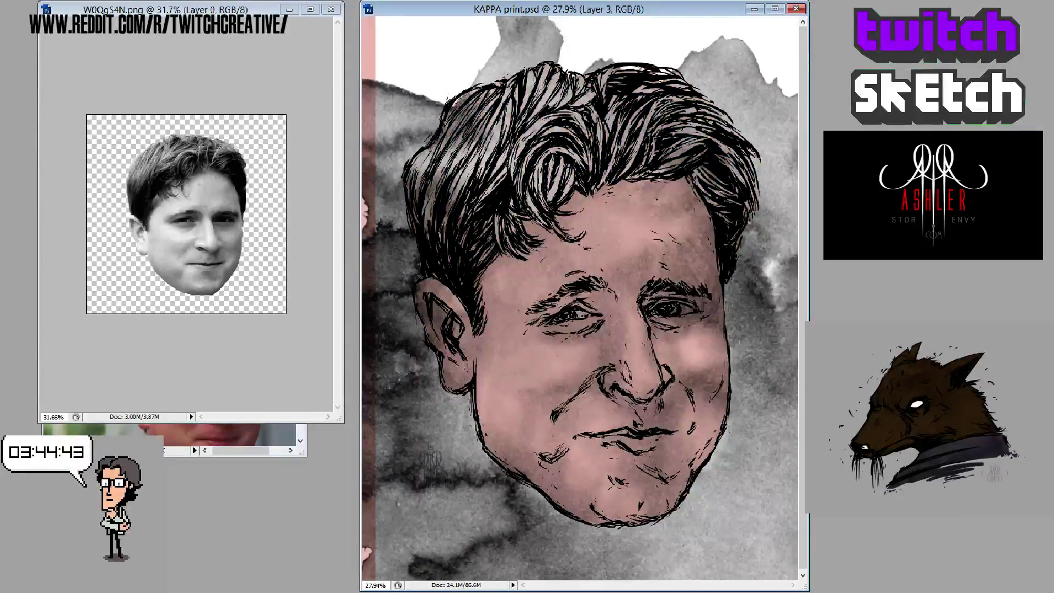
pyautogui.hotkey('ctrl', 'alt', 'z')
pyautogui.hotkey('ctrl', 'alt', 'z')
pyautogui.hotkey('ctrl', 'alt', 'z')
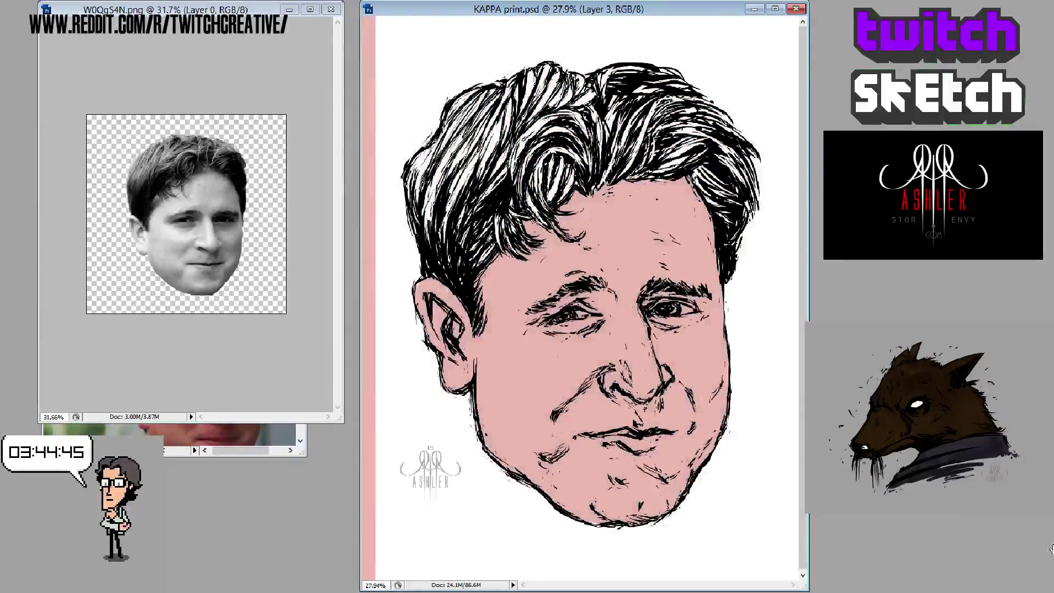
pyautogui.hotkey('ctrl', 'shift', 'z')
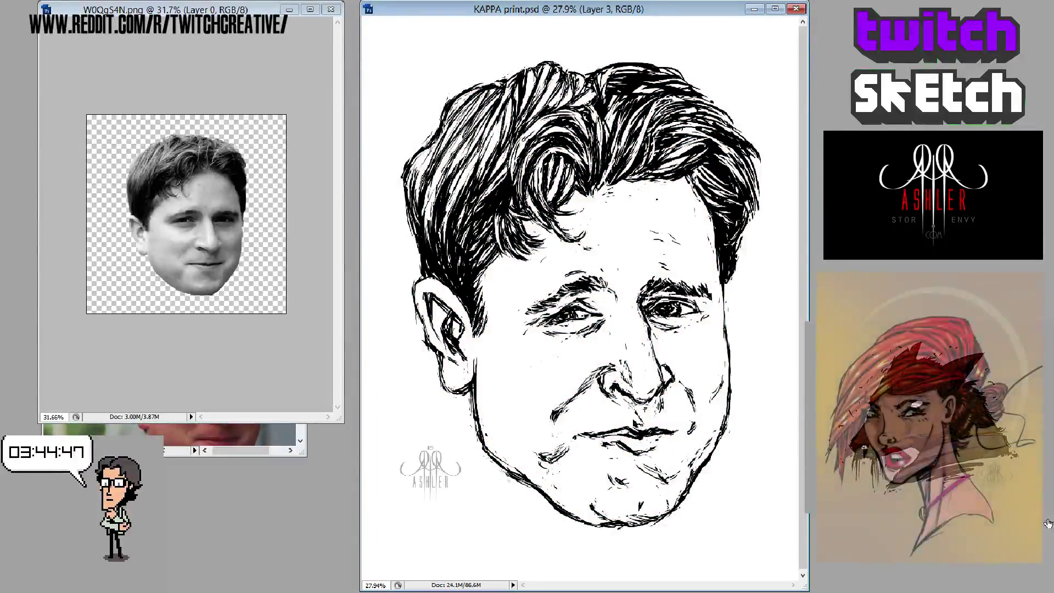
pyautogui.hotkey('ctrl', 'shift', 'z')
pyautogui.hotkey('ctrl', 'shift', 'z')
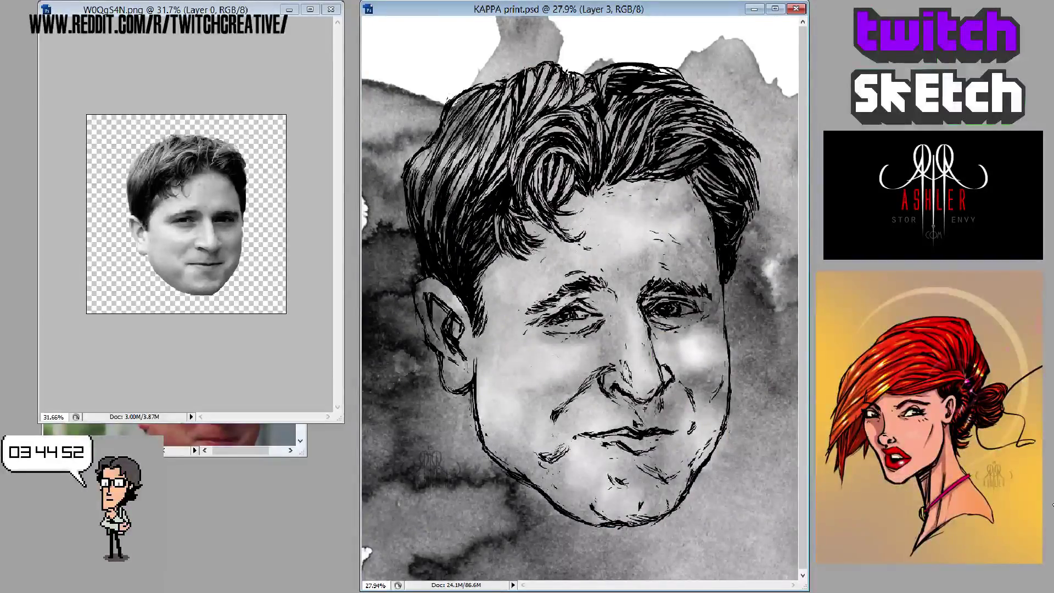
# - Show the skin and hair colors again and clip Layer 2's watercolor texture to the portrait
pyautogui.hotkey('ctrl', 'shift', 'z')
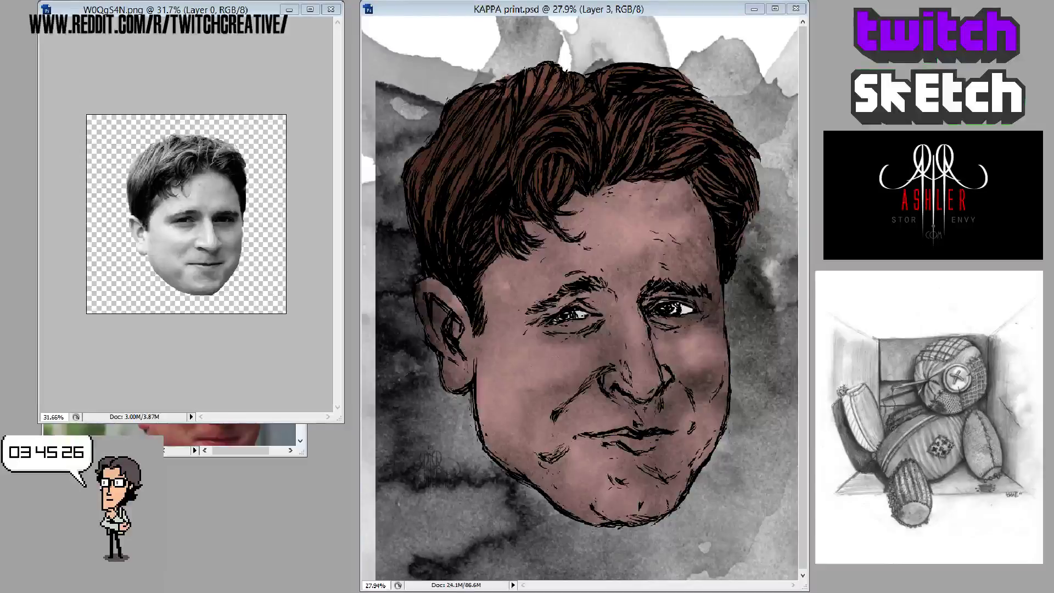
pyautogui.hotkey('alt', '[')
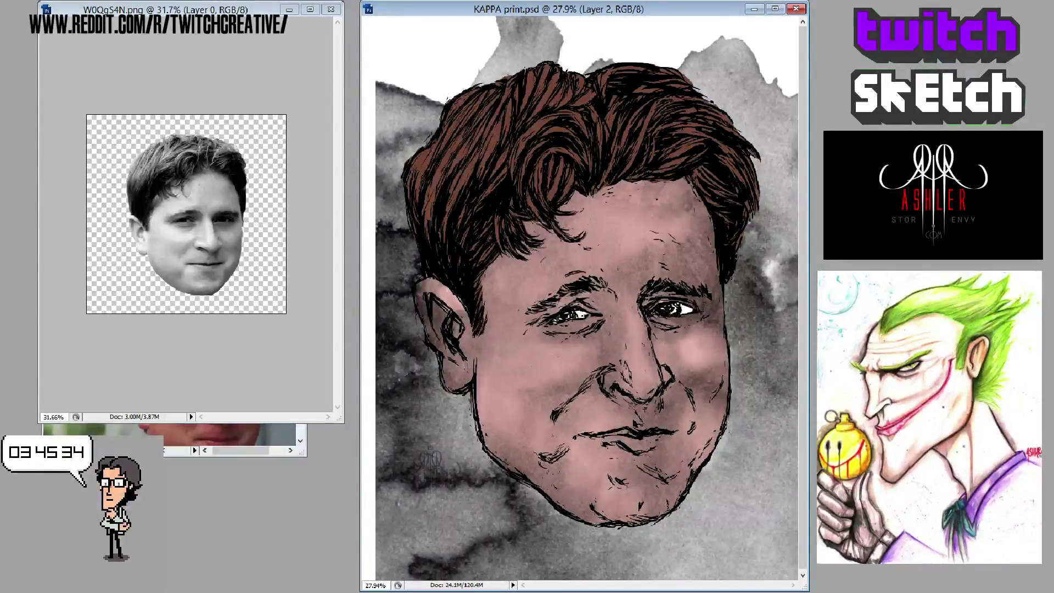
pyautogui.hotkey('ctrl', 'alt', 'g')
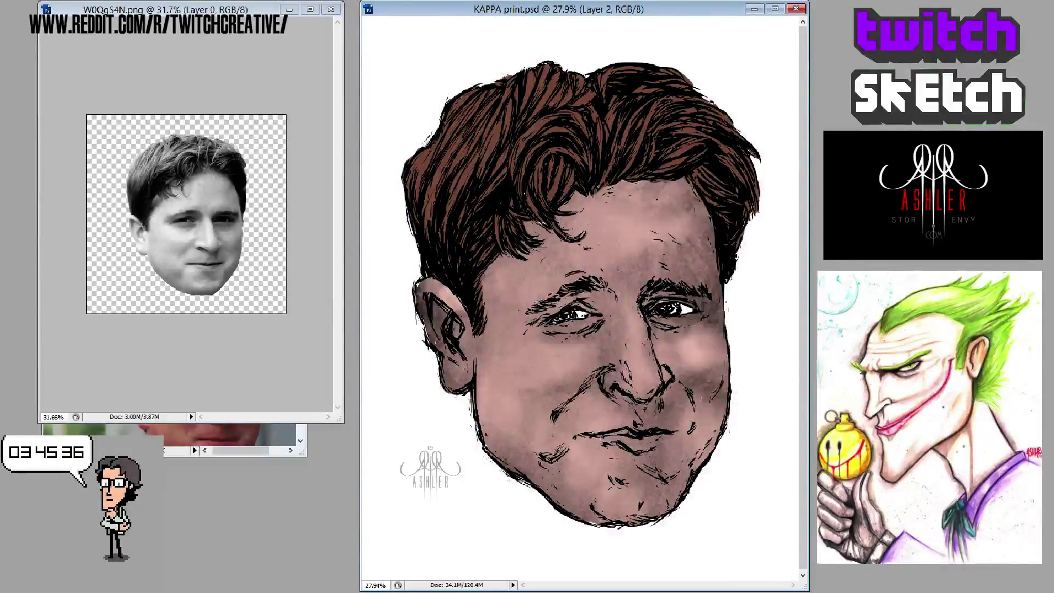
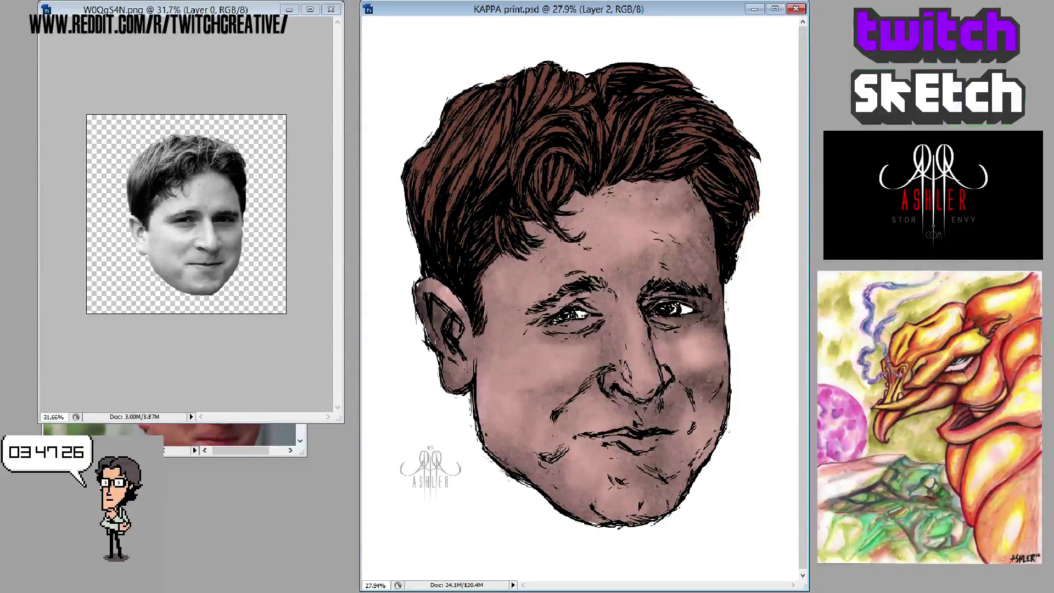
# - Set Layer 2's opacity to 50%, duplicate it and release the copy from its clipping mask
pyautogui.press('5')
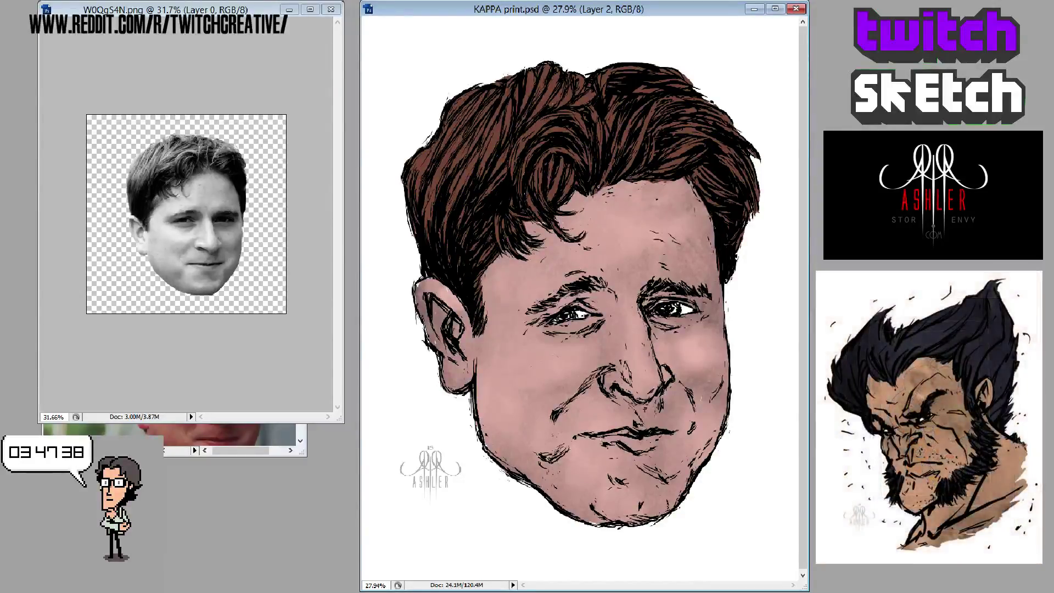
pyautogui.hotkey('ctrl', 'j')
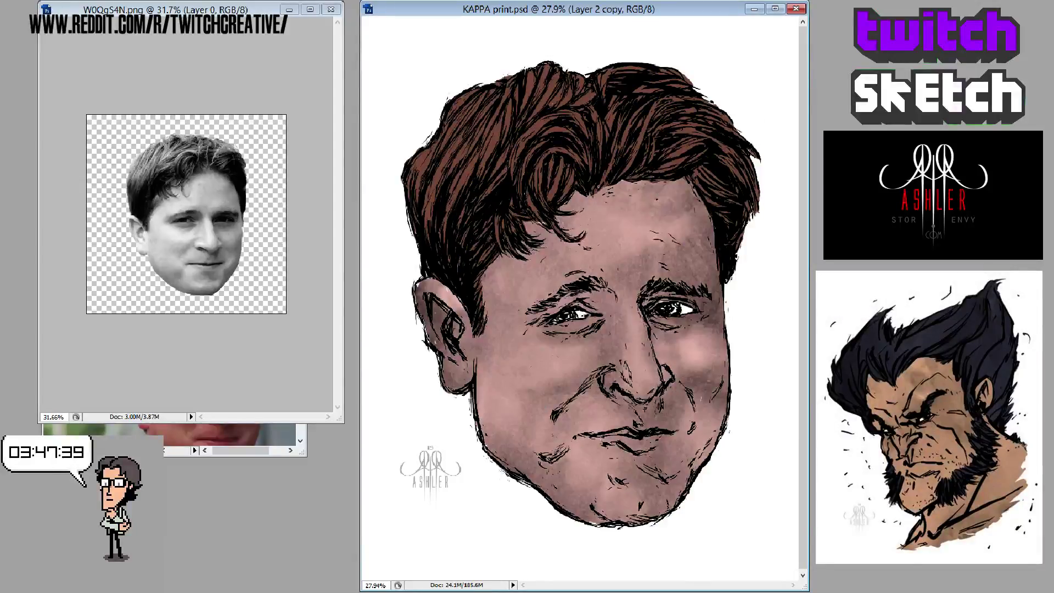
pyautogui.hotkey('ctrl', 'u')
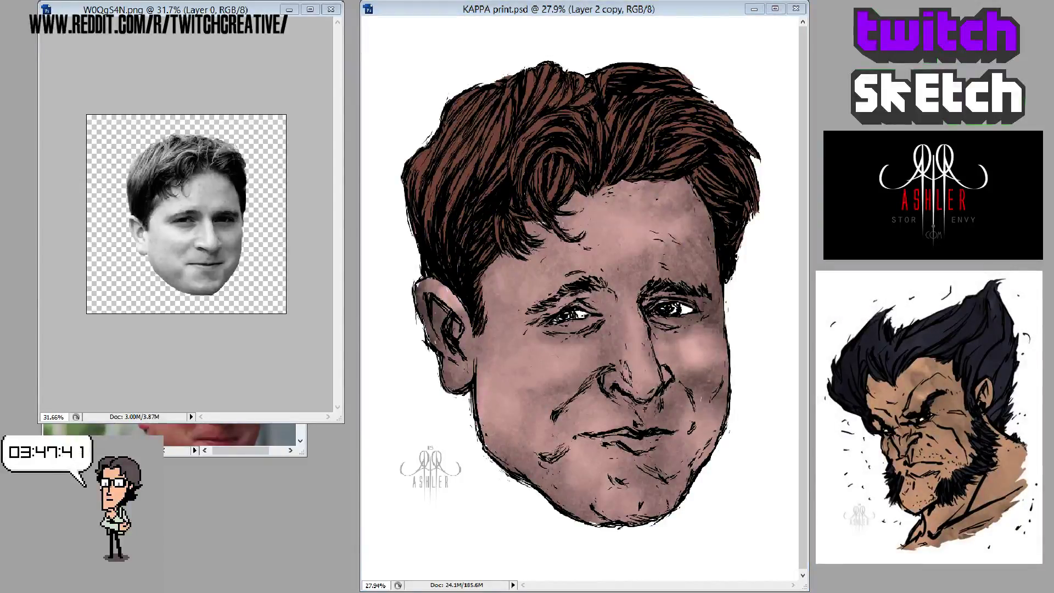
pyautogui.press('Return')
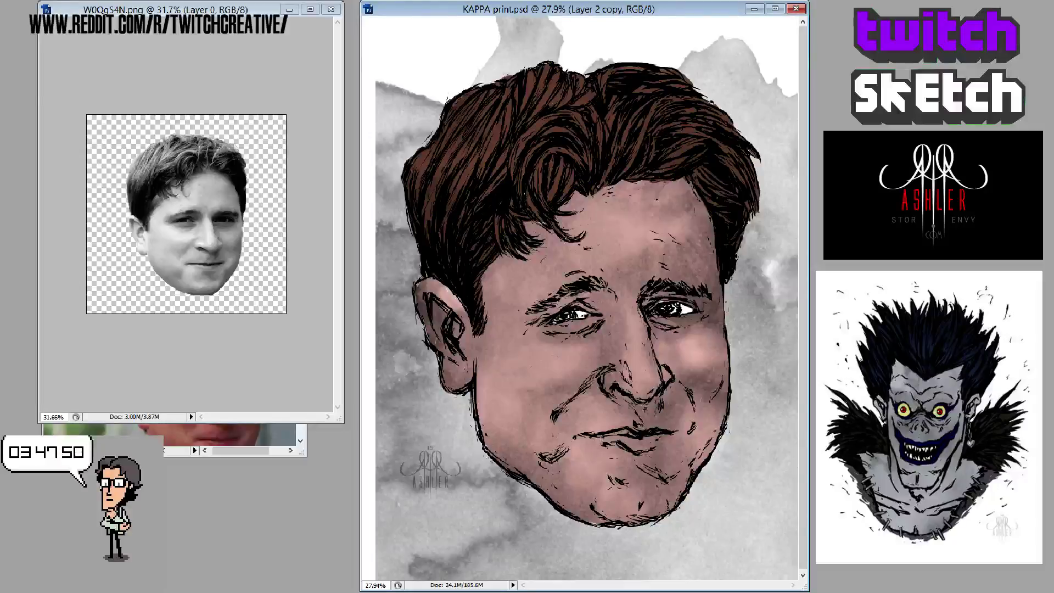
# - Try the Layer 2 copy's texture clipped to the portrait, release it again and target the copy's layer mask
pyautogui.hotkey('ctrl', '\\')
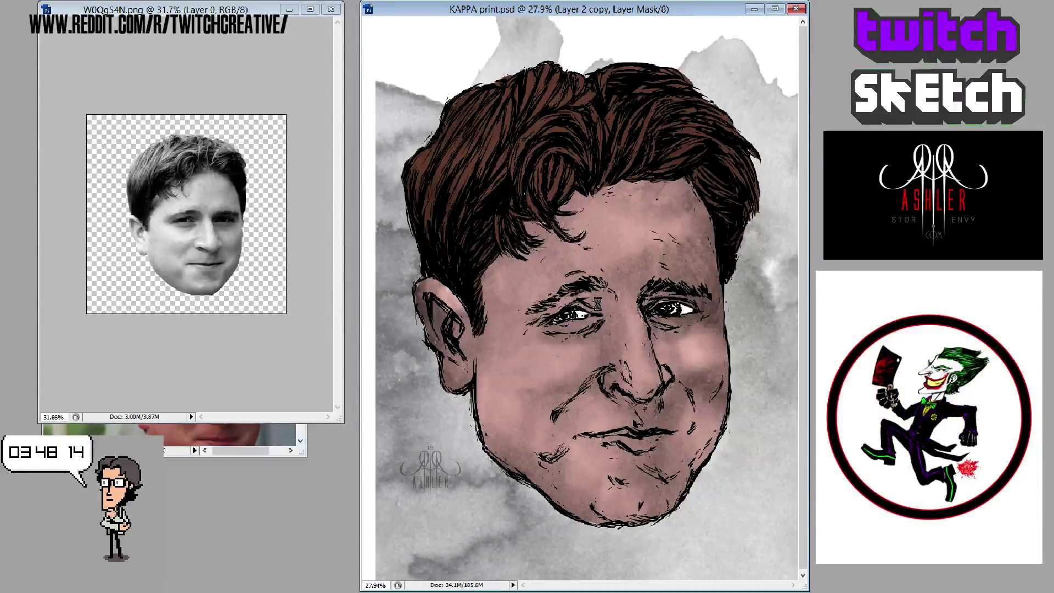
pyautogui.click(560, 323)
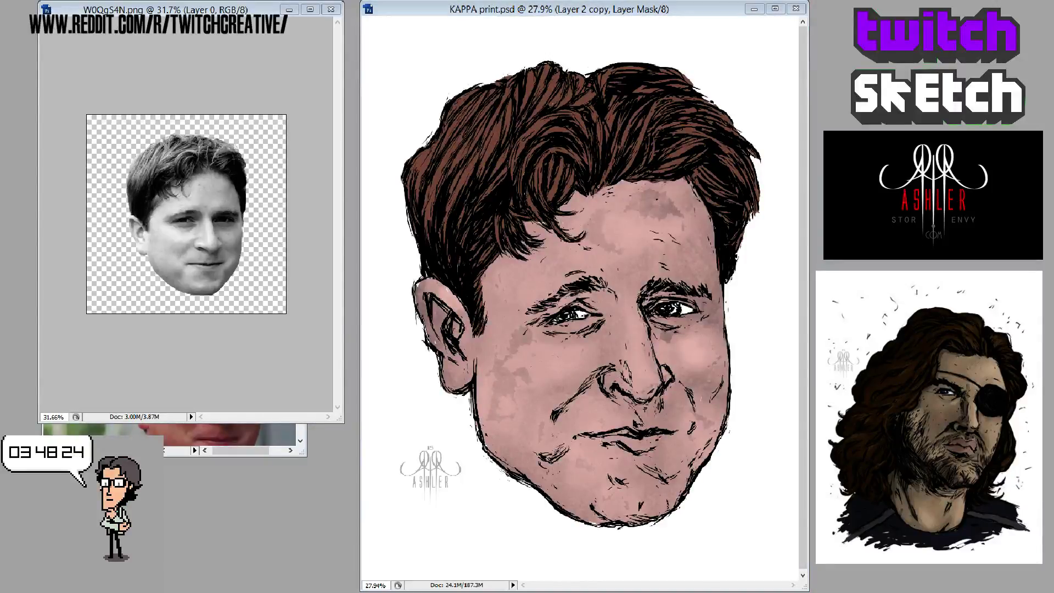
pyautogui.hotkey('ctrl', '2')
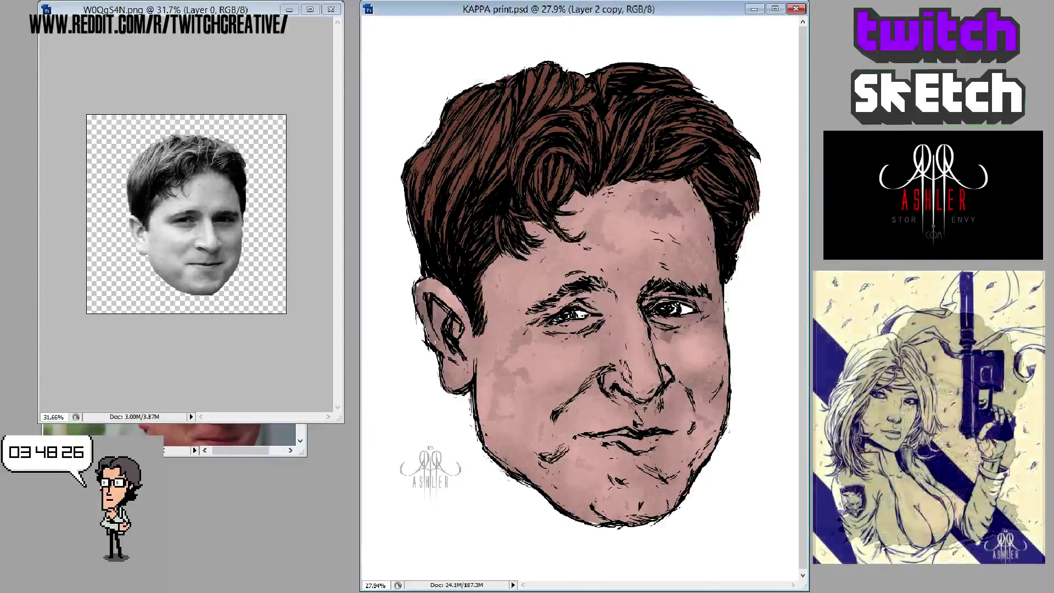
pyautogui.hotkey('ctrl', 'z')
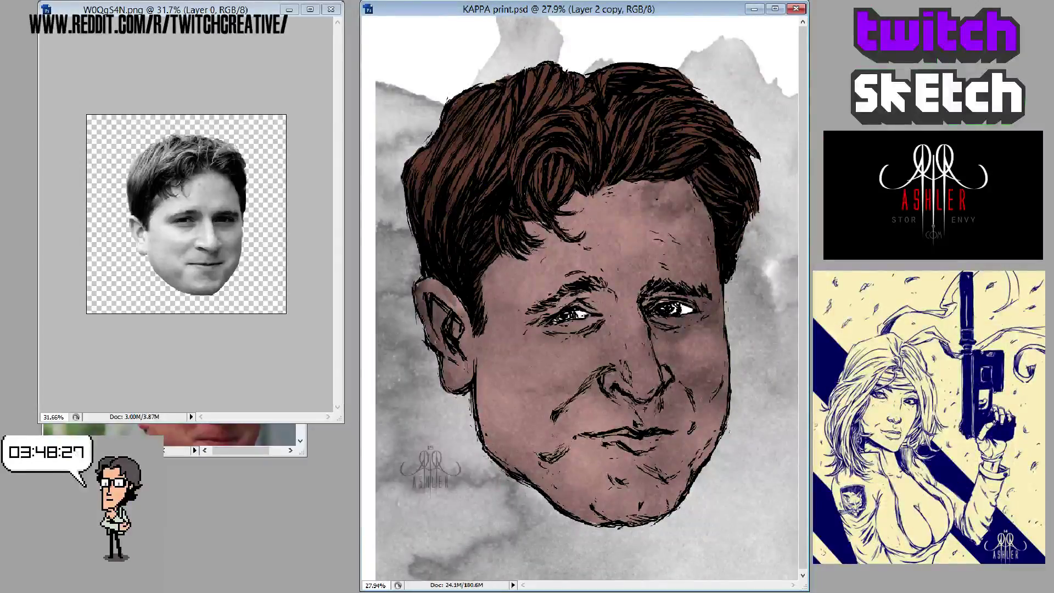
pyautogui.hotkey('ctrl', '\\')
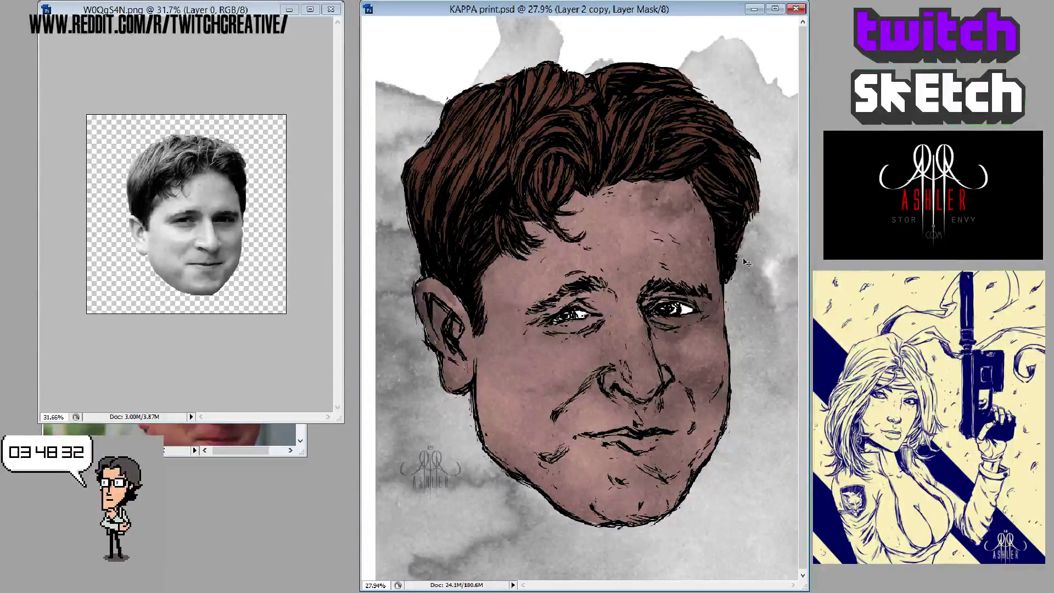
# - Try different placements of the Layer 2 copy's watercolor texture over the portrait
pyautogui.moveTo(742, 259); pyautogui.dragTo(747, 184)
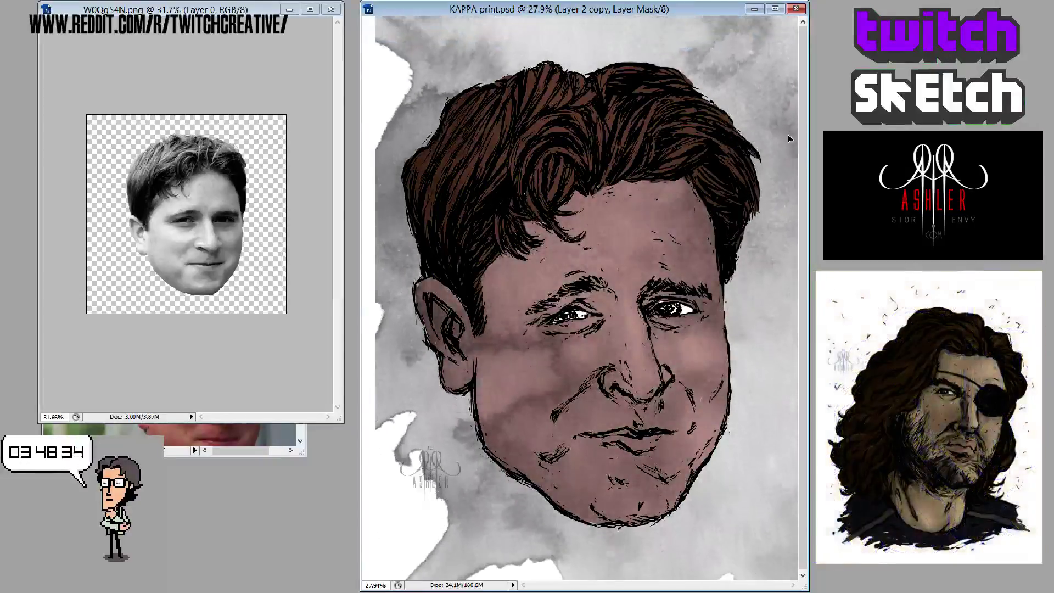
pyautogui.moveTo(699, 156); pyautogui.dragTo(724, 165)
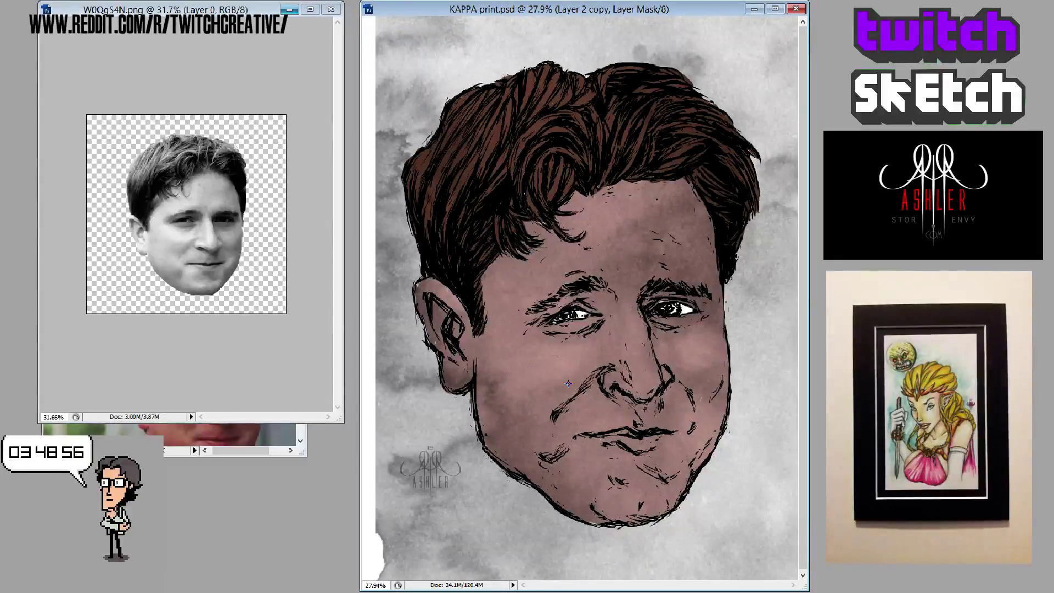
pyautogui.hotkey('ctrl', 'z')
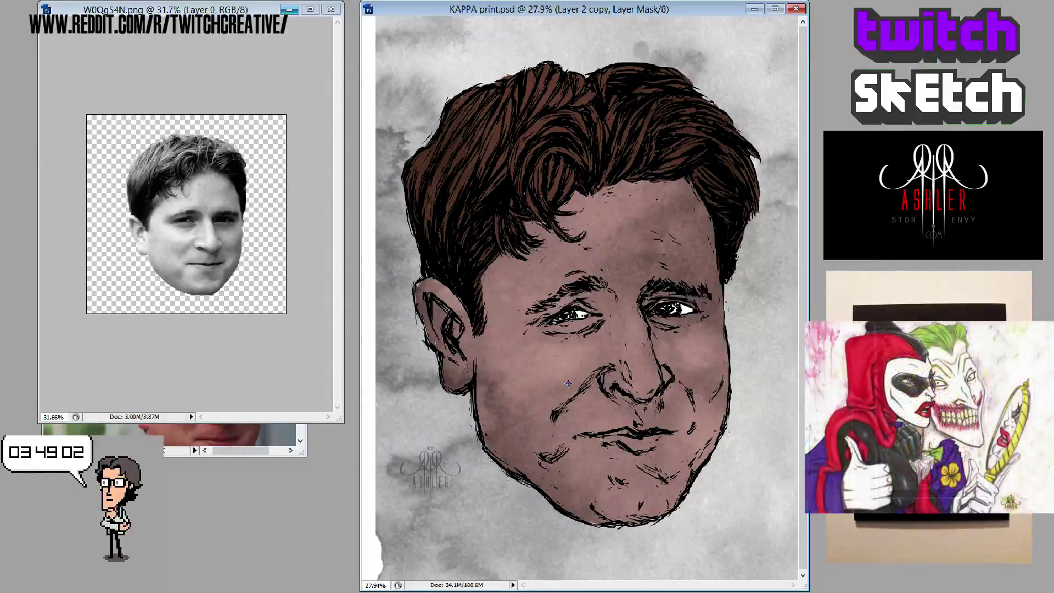
pyautogui.hotkey('ctrl', 'z')
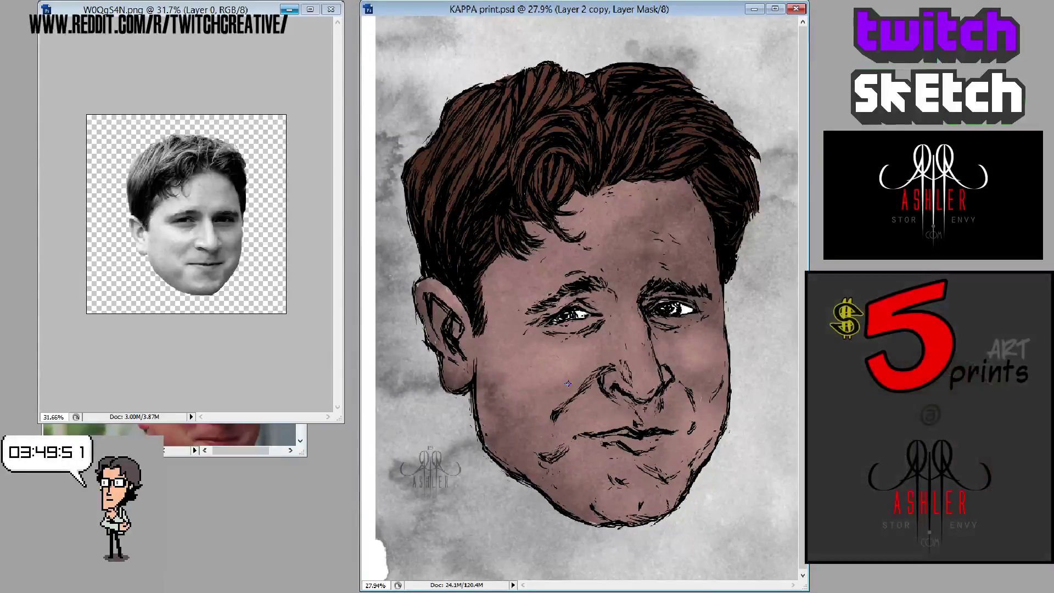
pyautogui.hotkey('ctrl', 'z')
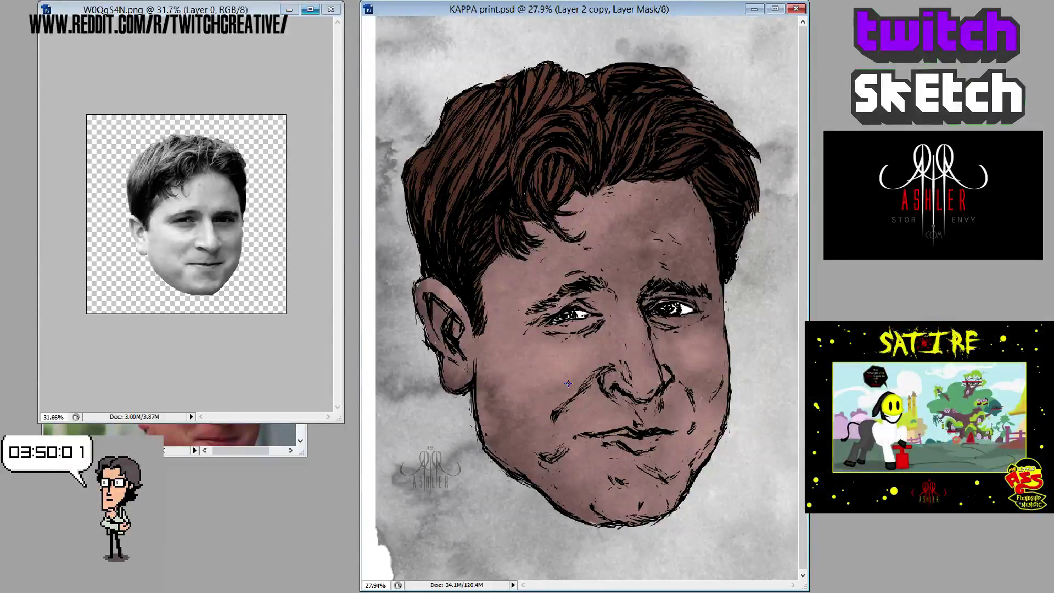
pyautogui.hotkey('ctrl', 'z')
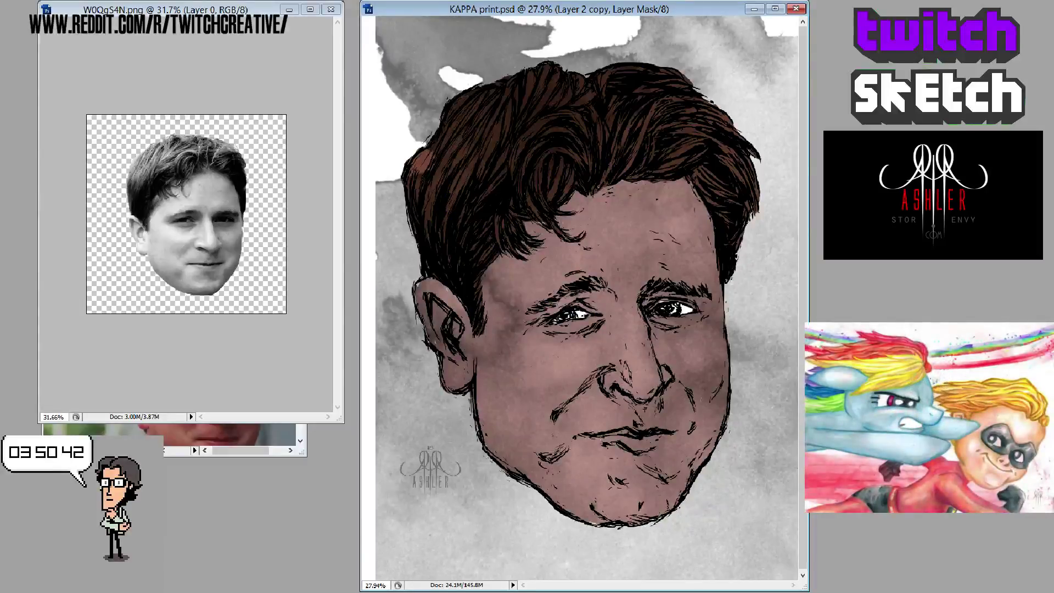
# - Rotate the Layer 2 copy's watercolor texture to a diagonal with Free Transform and shift it slightly over the portrait
pyautogui.scroll(6, 581, 298)
pyautogui.scroll(-8, 581, 298)
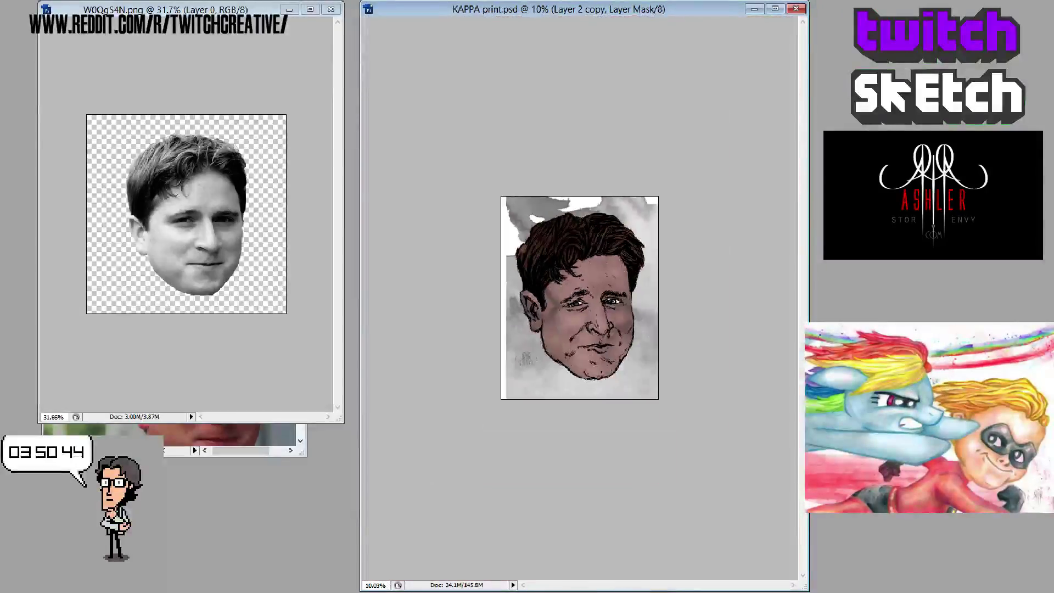
pyautogui.scroll(2, 579, 299)
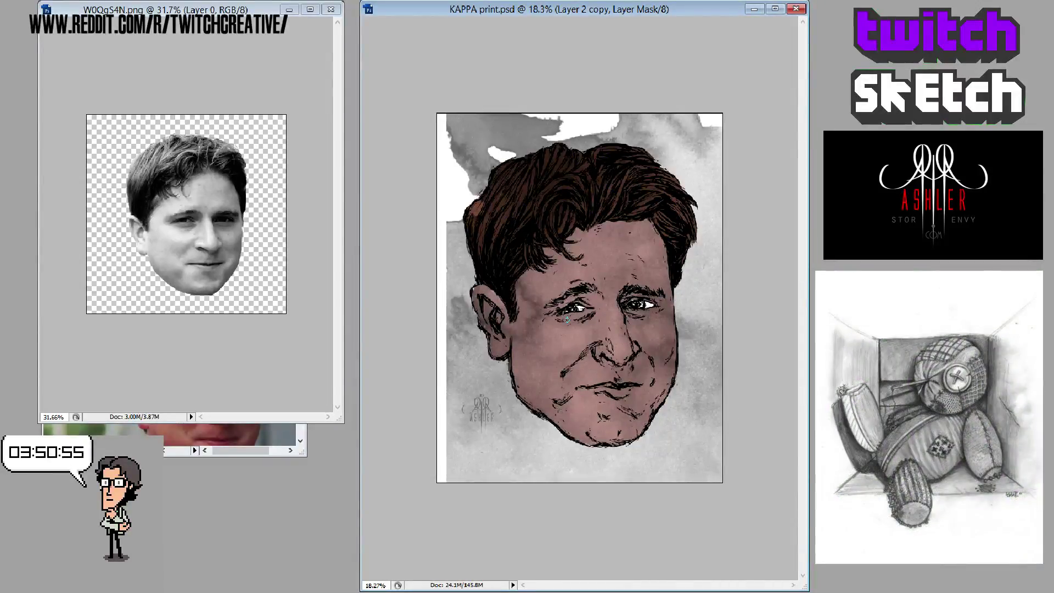
pyautogui.scroll(10, 567, 319)
pyautogui.scroll(-20, 567, 320)
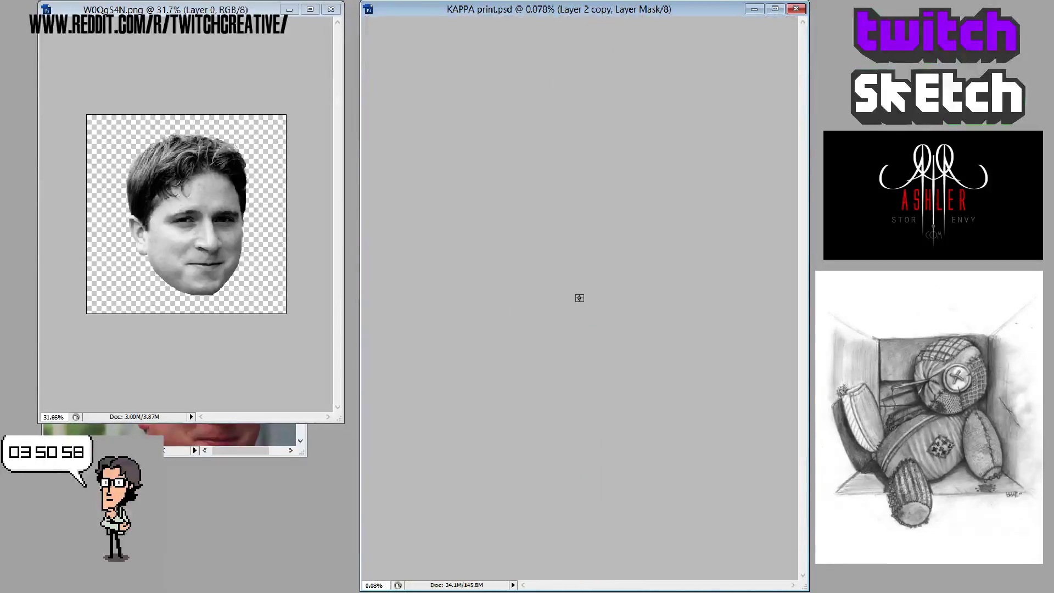
pyautogui.scroll(6, 579, 298)
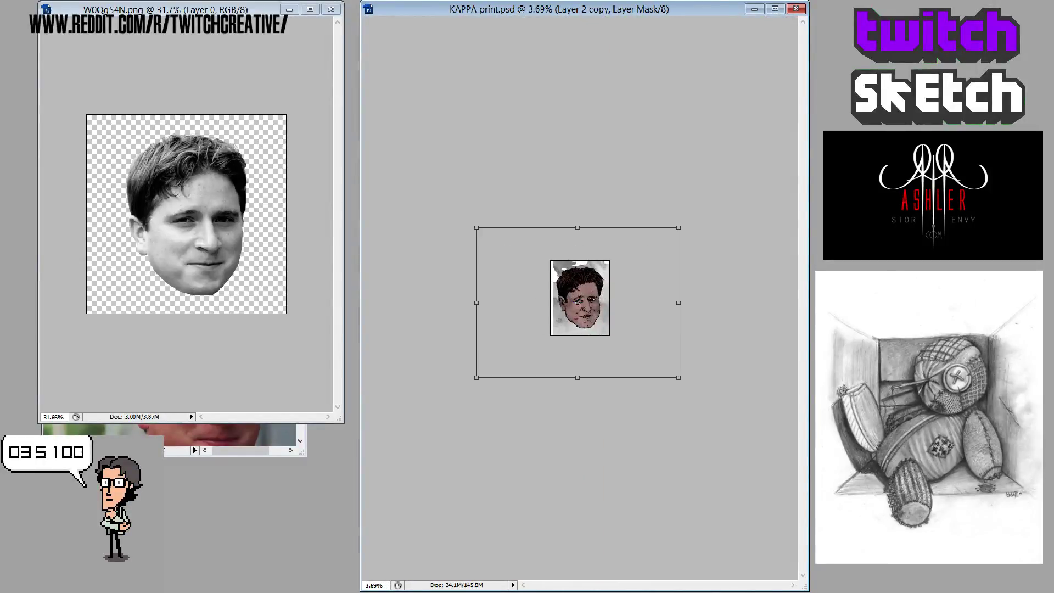
pyautogui.moveTo(699, 405); pyautogui.dragTo(549, 147)
pyautogui.moveTo(644, 292); pyautogui.dragTo(640, 286)
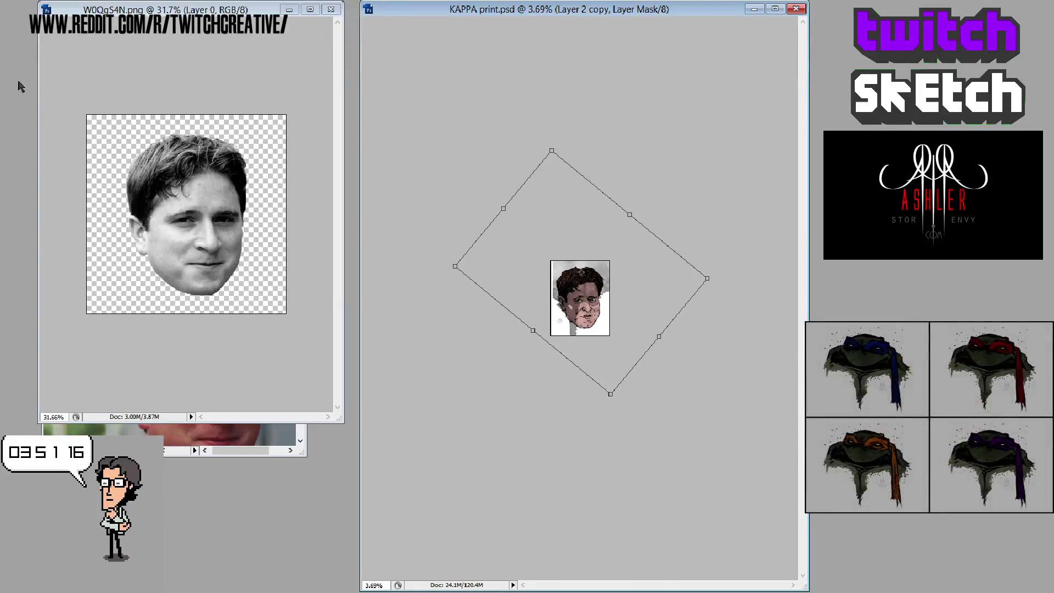
# - Move the Layer 2 copy's rotated texture to cover the whole head and clip it to the hair
pyautogui.hotkey('alt', 'Tab')
pyautogui.click(566, 197)
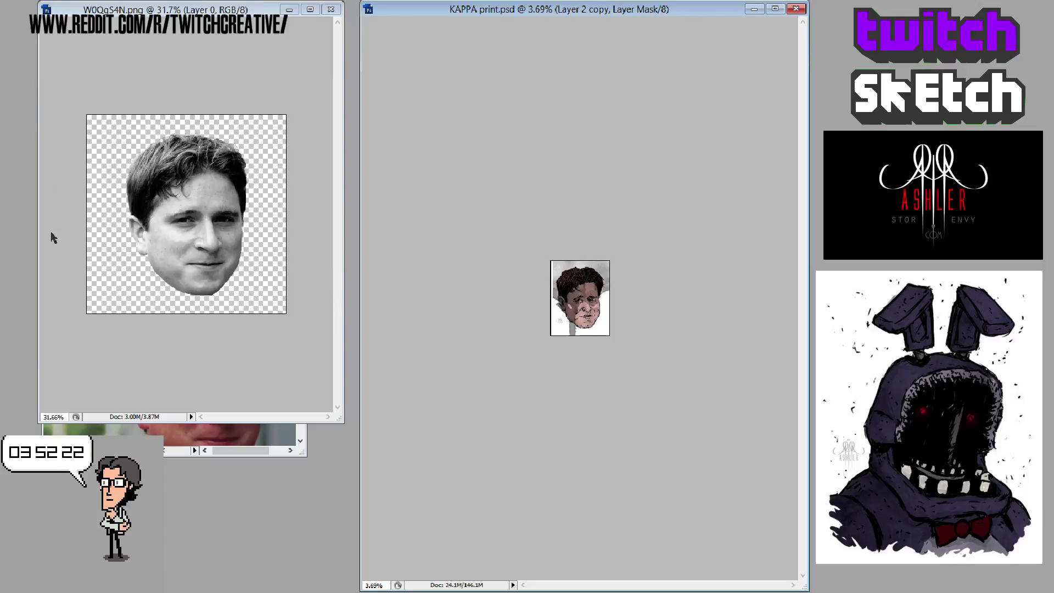
pyautogui.click(596, 335)
pyautogui.click(596, 340)
pyautogui.click(600, 365)
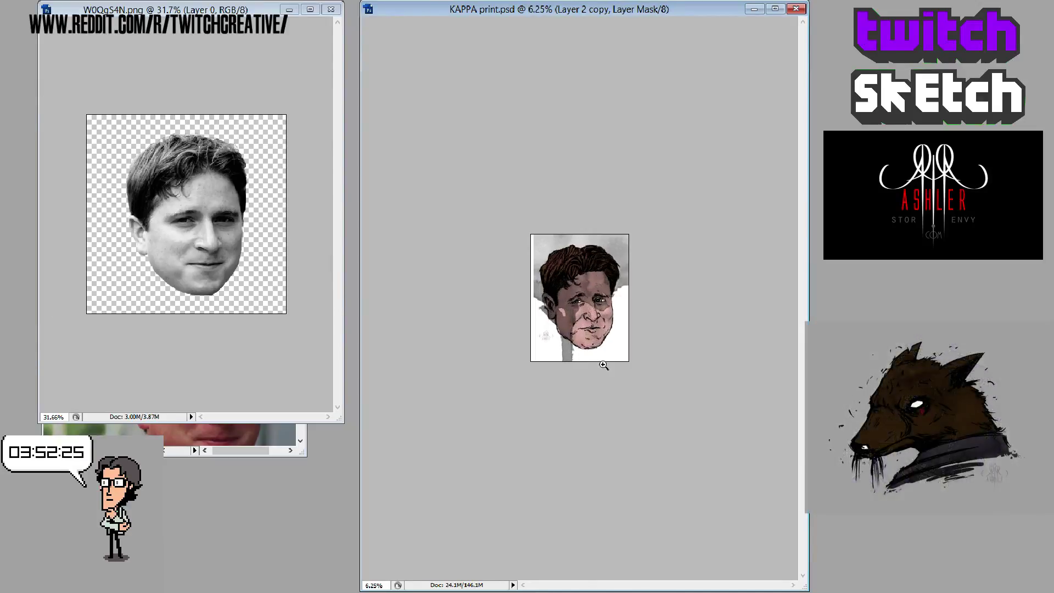
pyautogui.click(550, 422)
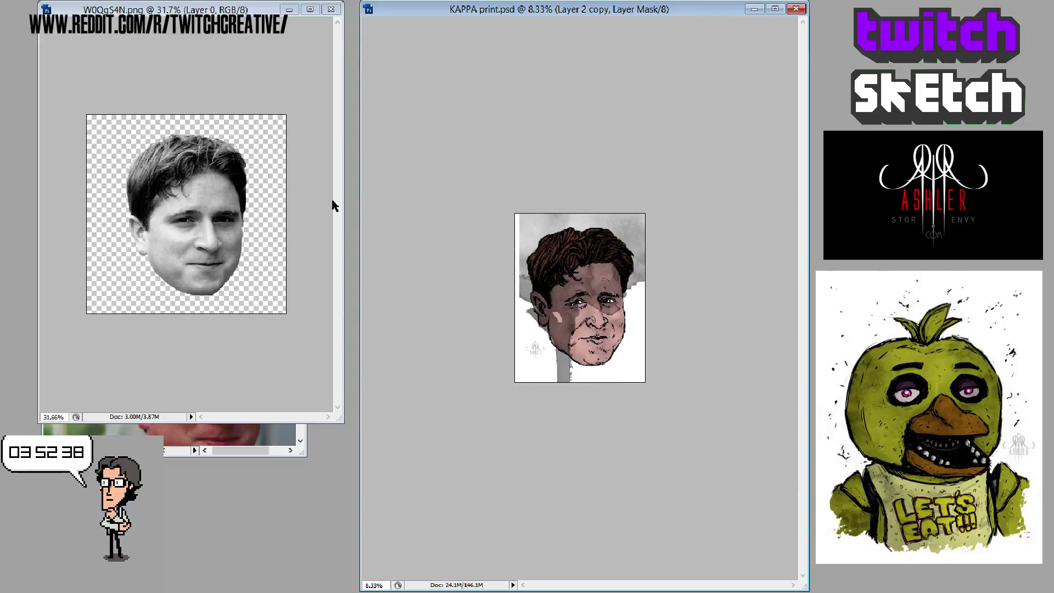
pyautogui.moveTo(594, 292); pyautogui.dragTo(608, 344)
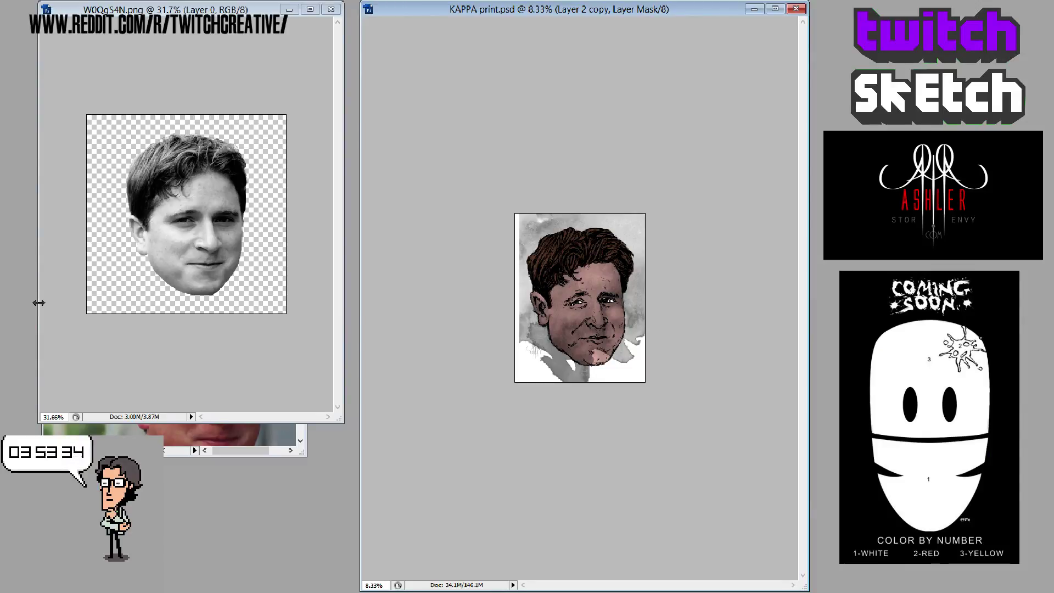
pyautogui.moveTo(619, 273); pyautogui.dragTo(622, 307)
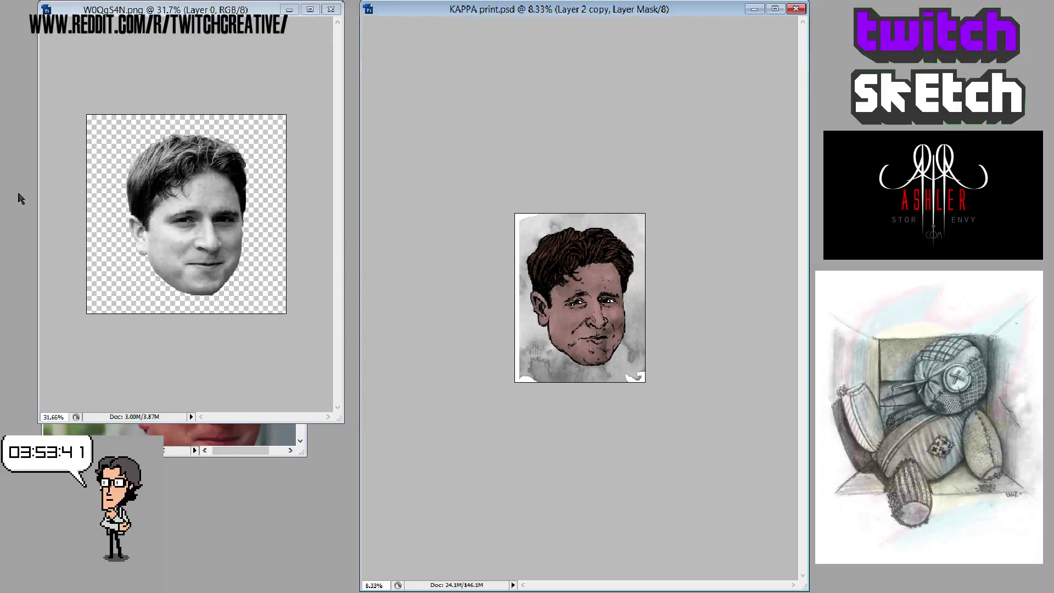
pyautogui.click(592, 346)
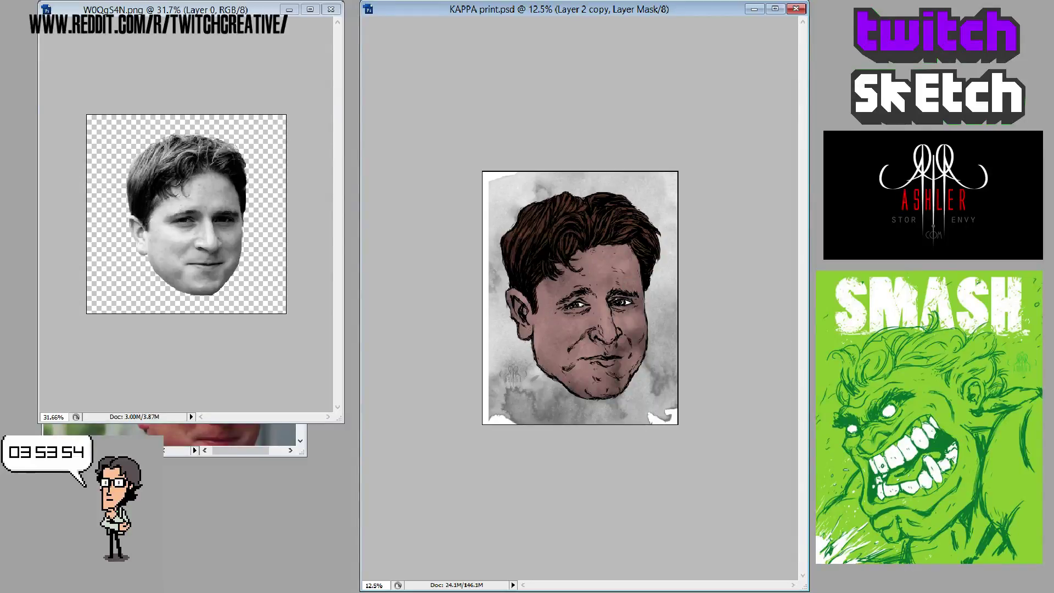
pyautogui.hotkey('ctrl', 'z')
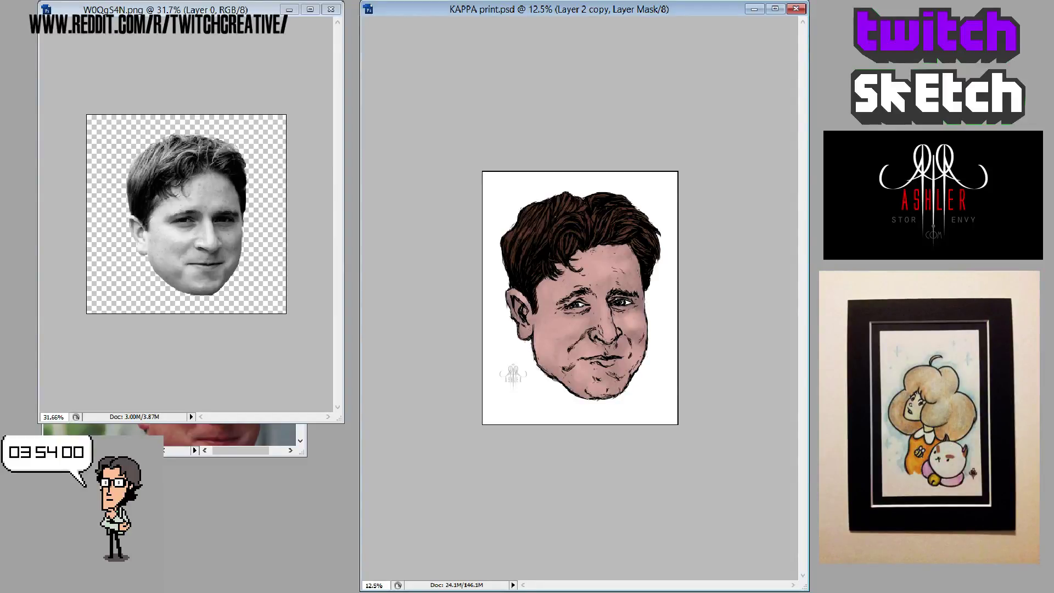
pyautogui.hotkey('ctrl', 'alt', 'z')
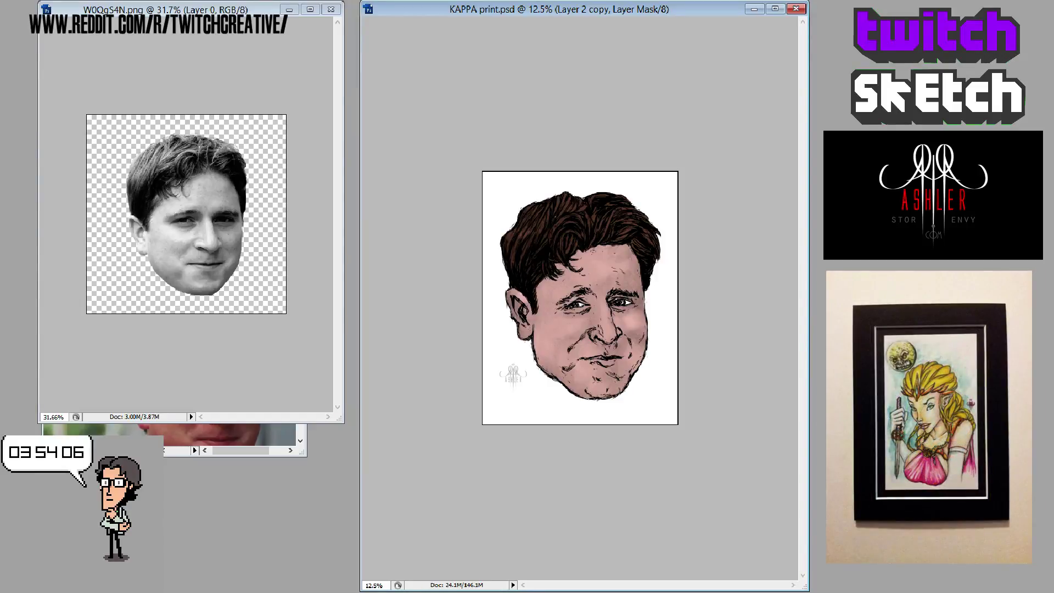
# - Duplicate Layer 1, try a narrow freehand selection along the jaw below the ear, and deselect it
pyautogui.hotkey('alt', '[')
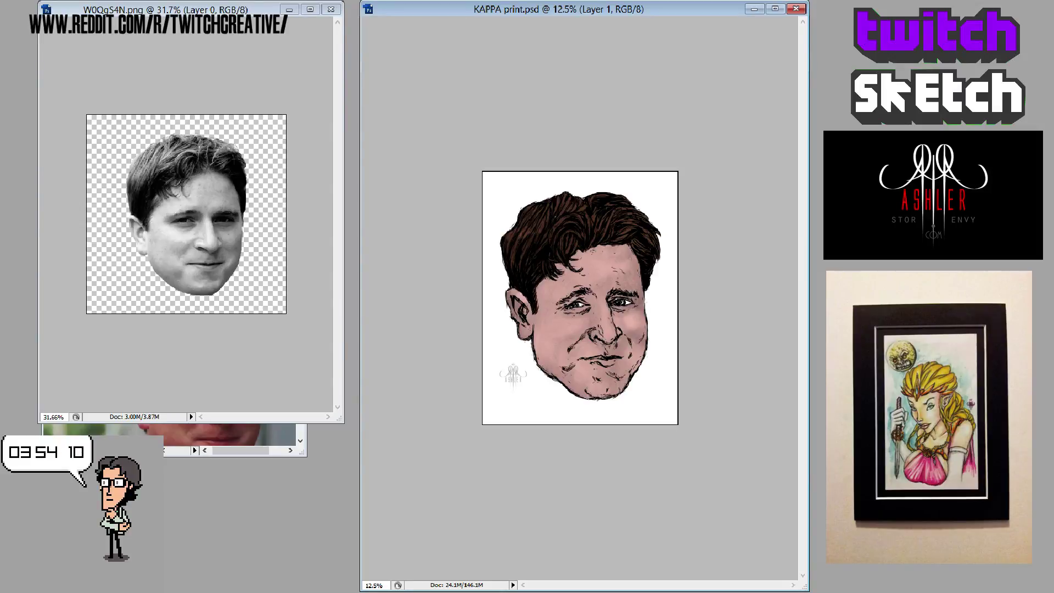
pyautogui.hotkey('ctrl', 'j')
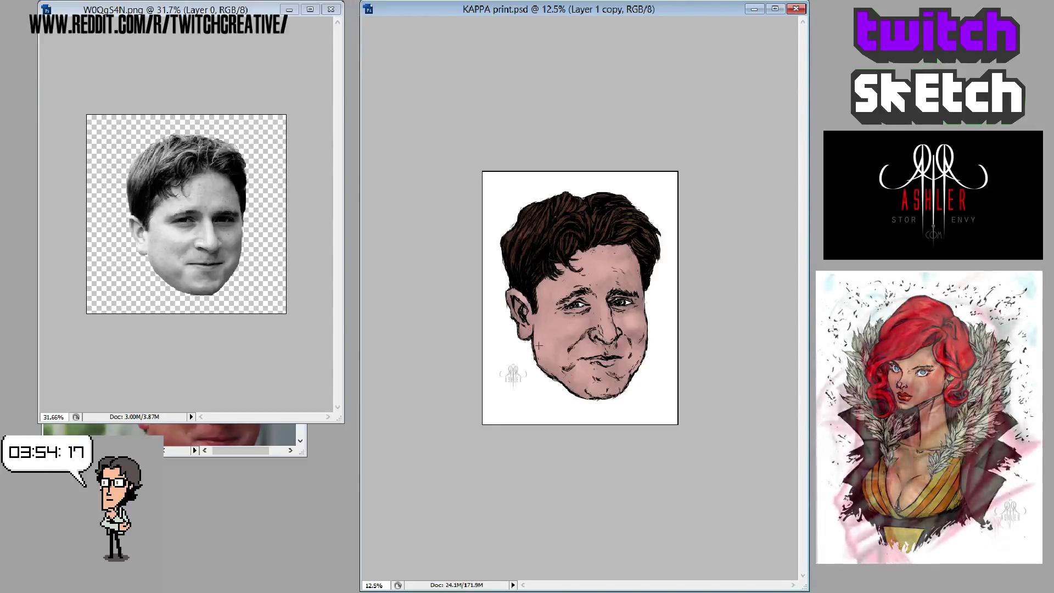
pyautogui.moveTo(531, 321); pyautogui.dragTo(547, 382)
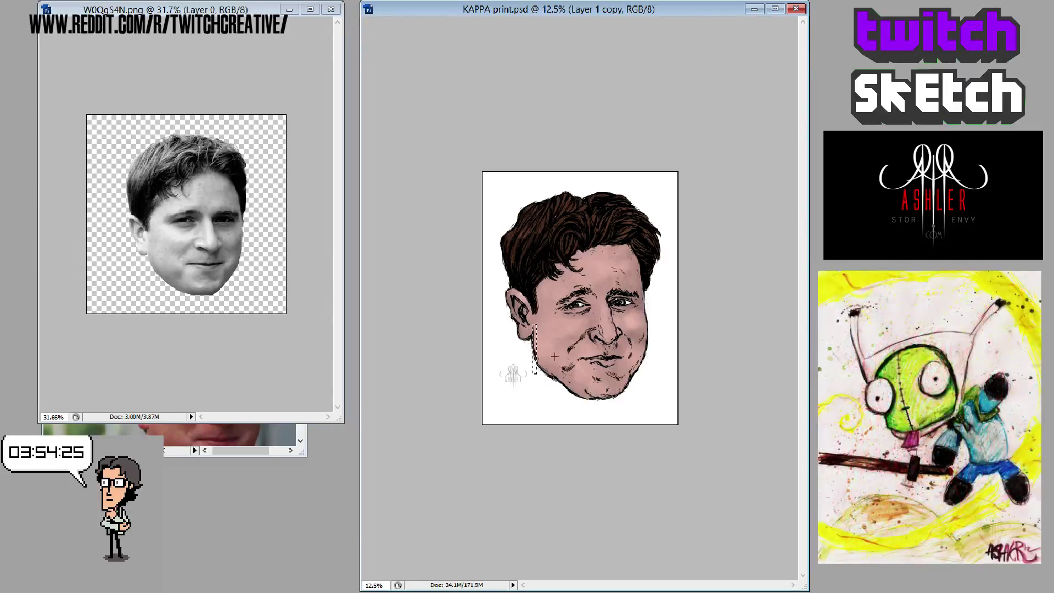
pyautogui.hotkey('ctrl', 'd')
pyautogui.hotkey('alt', 'Tab')
pyautogui.click(569, 204)
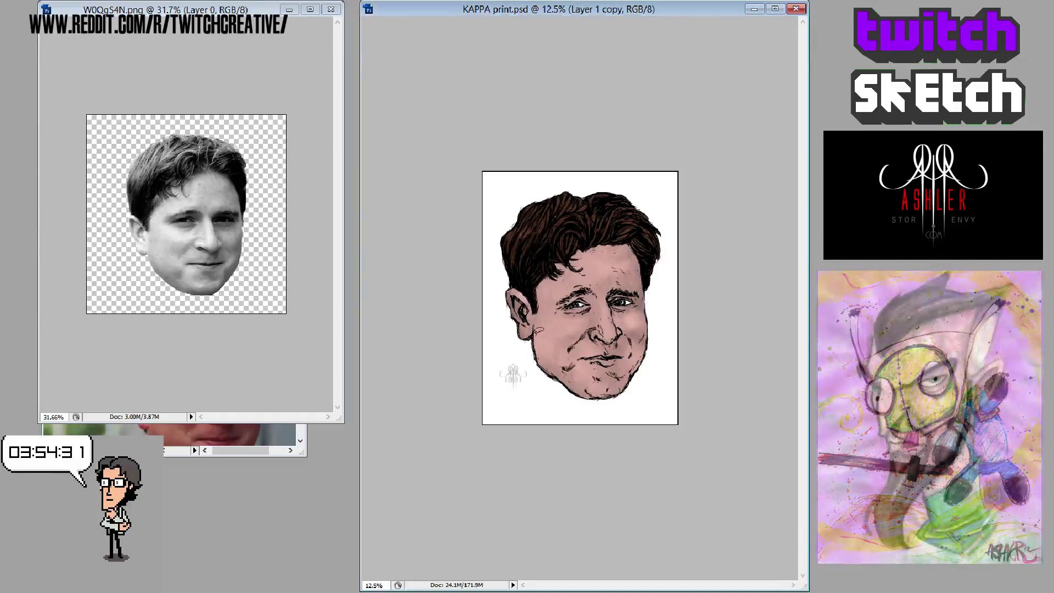
# - Outline the cheek and jaw below the ear with a freehand selection on the Layer 1 copy and try a Free Transform
pyautogui.moveTo(534, 329)
pyautogui.mouseDown()
pyautogui.moveTo(525, 351)
pyautogui.moveTo(533, 370)
pyautogui.moveTo(570, 398)
pyautogui.moveTo(578, 381)
pyautogui.moveTo(542, 323)
pyautogui.mouseUp()
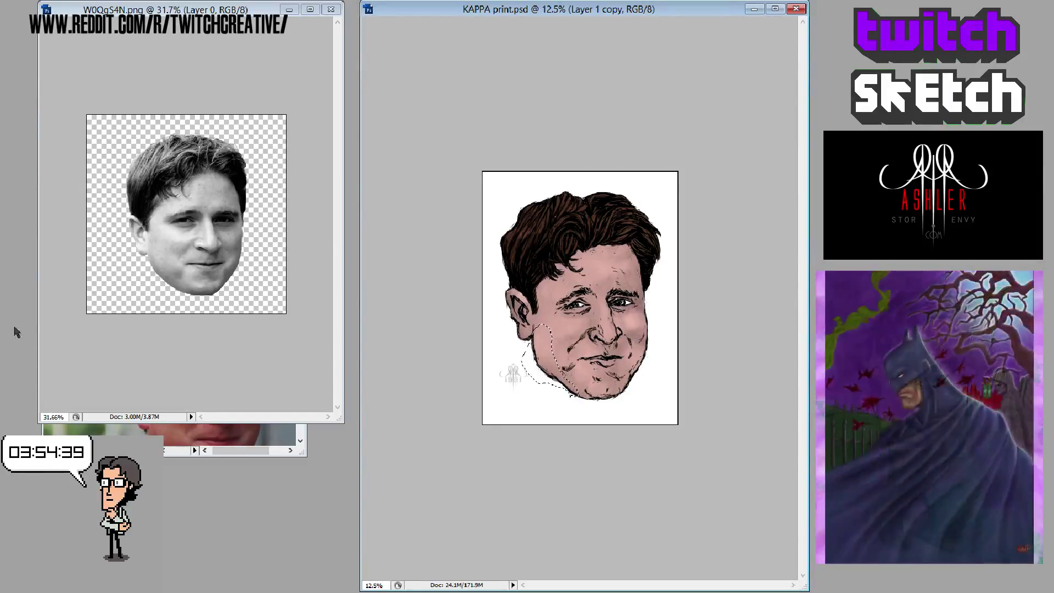
pyautogui.press('z')
pyautogui.click(609, 413)
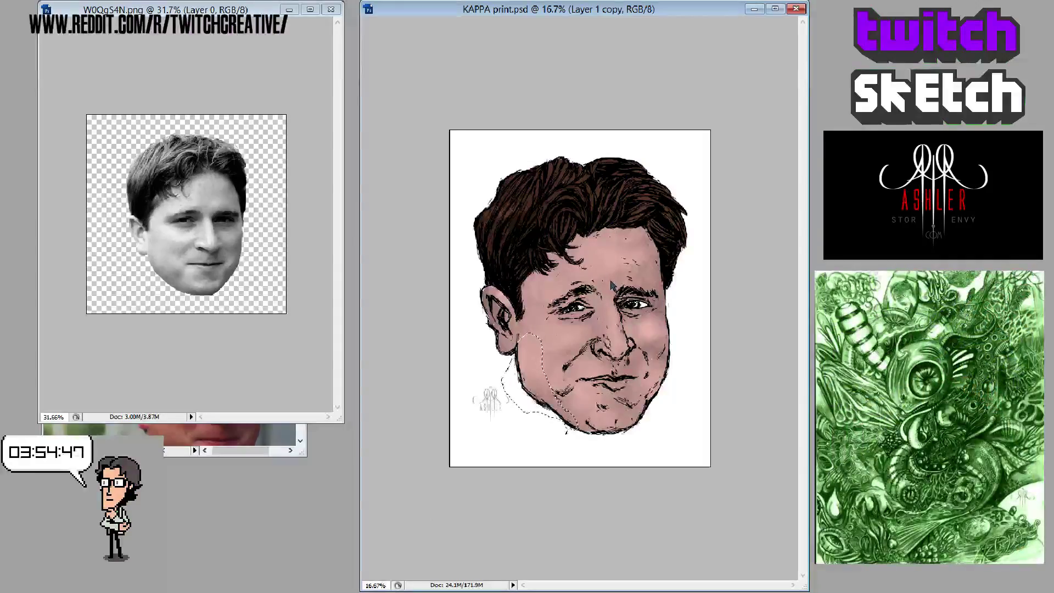
pyautogui.hotkey('ctrl', 't')
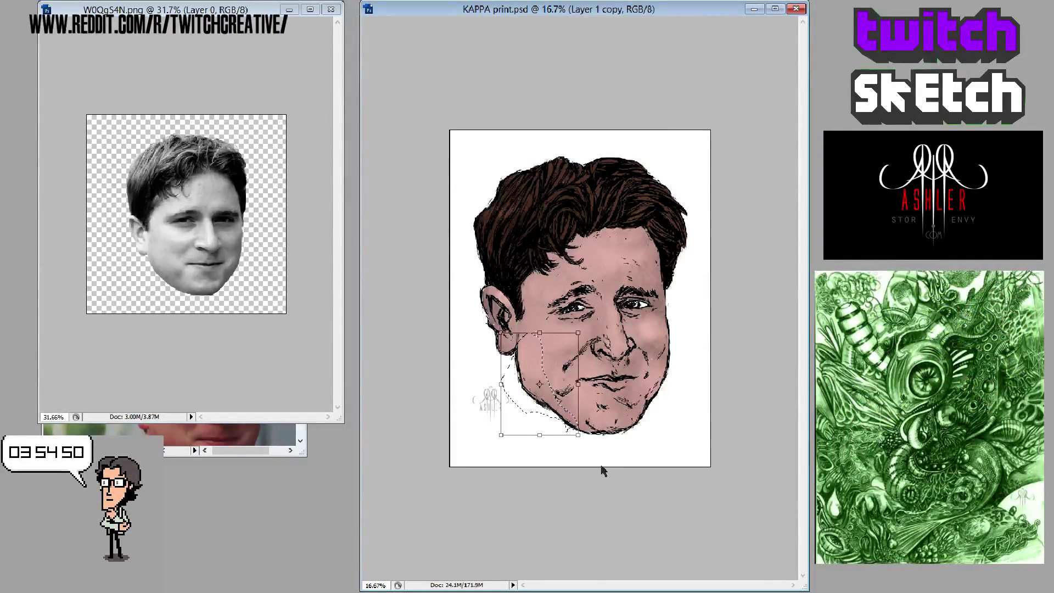
pyautogui.moveTo(524, 384); pyautogui.dragTo(522, 379)
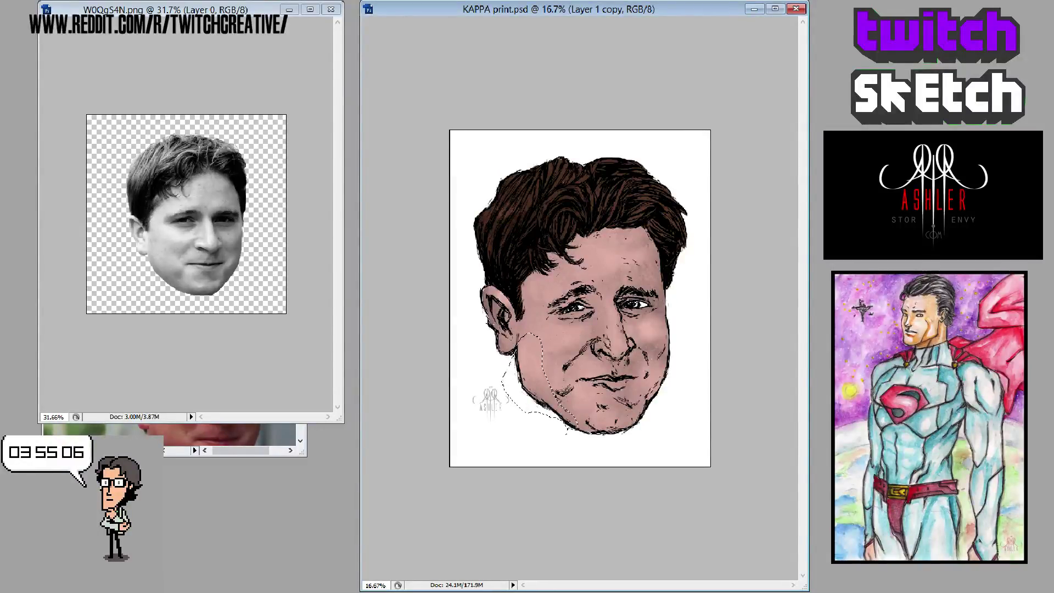
# - Outline the hair and upper forehead with a freehand selection on the Layer 1 copy and warp that line art slightly downward
pyautogui.hotkey('ctrl', 'd')
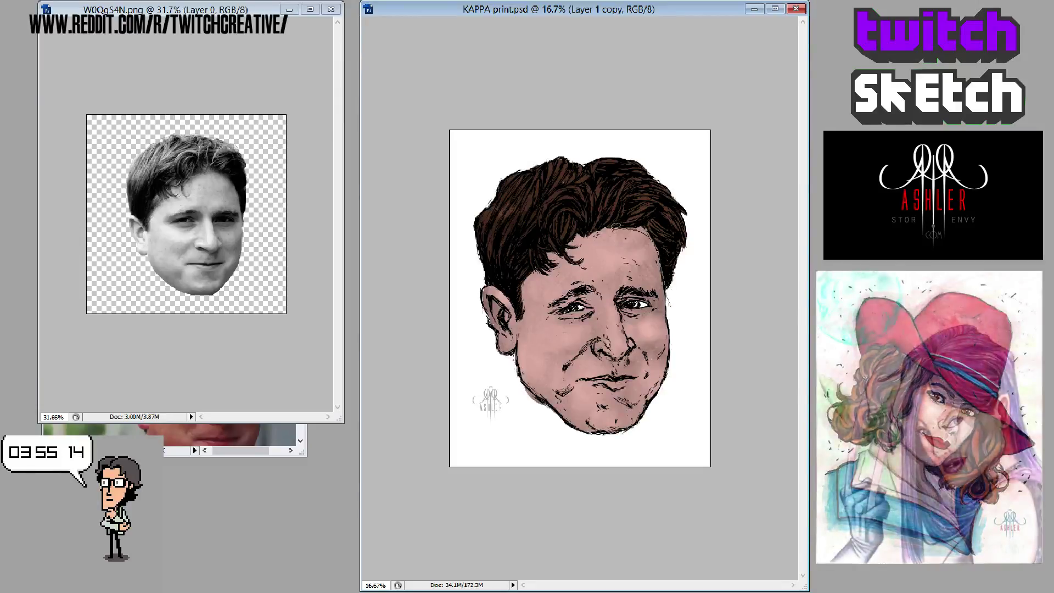
pyautogui.moveTo(615, 226)
pyautogui.mouseDown()
pyautogui.moveTo(559, 285)
pyautogui.moveTo(532, 282)
pyautogui.moveTo(524, 320)
pyautogui.moveTo(511, 289)
pyautogui.moveTo(481, 281)
pyautogui.moveTo(461, 207)
pyautogui.moveTo(563, 140)
pyautogui.moveTo(697, 173)
pyautogui.moveTo(679, 310)
pyautogui.mouseUp()
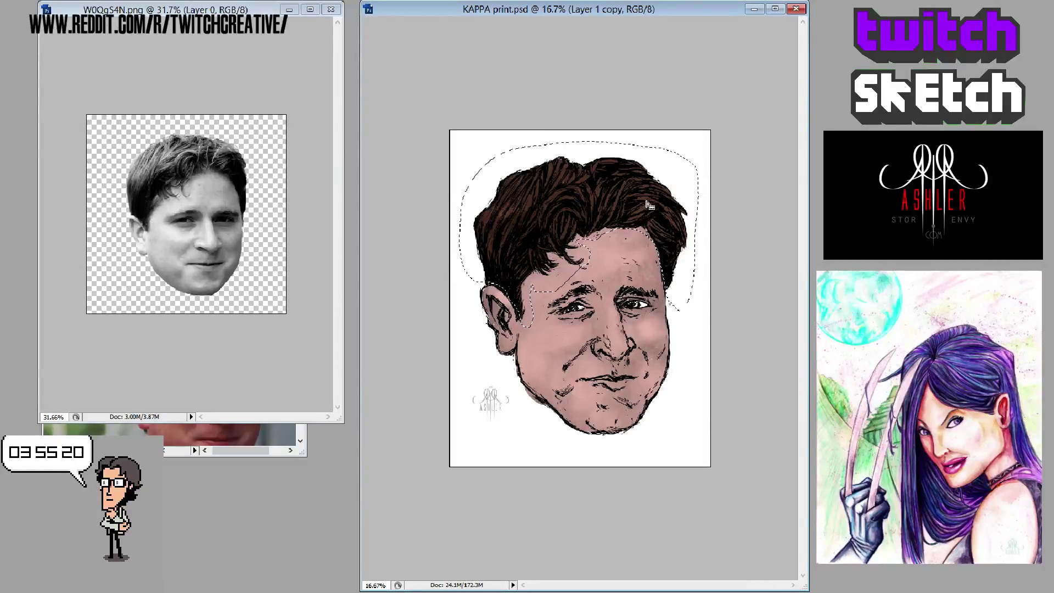
pyautogui.hotkey('ctrl', 't')
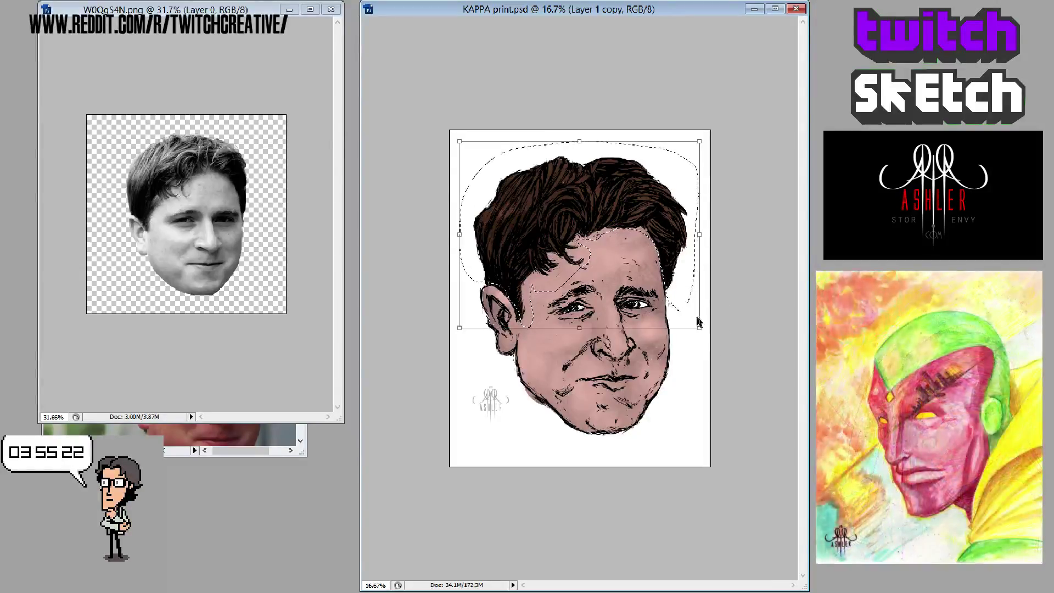
pyautogui.click(704, 296)
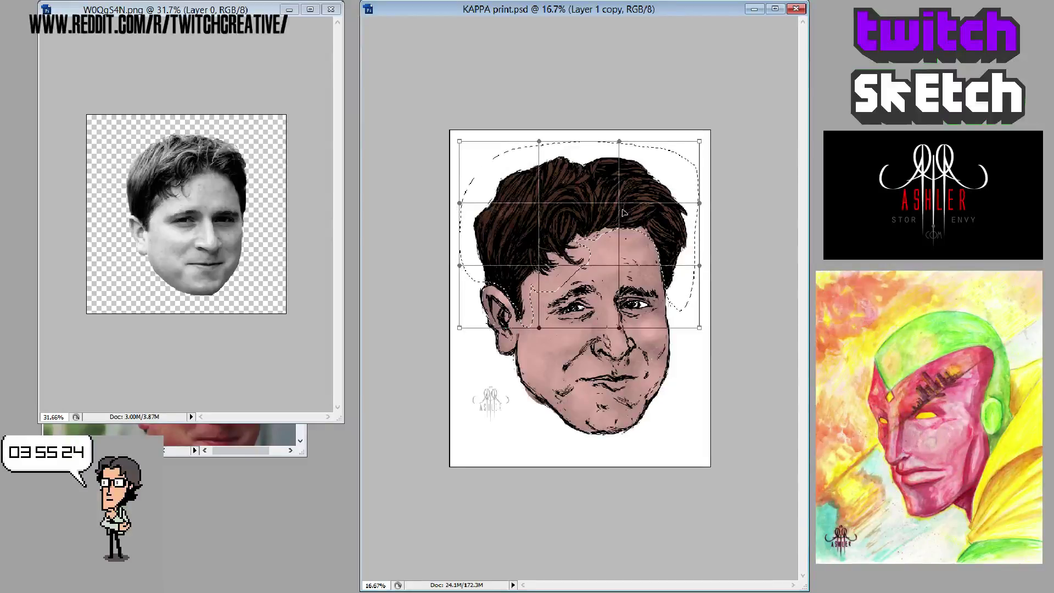
pyautogui.moveTo(624, 213); pyautogui.dragTo(623, 221)
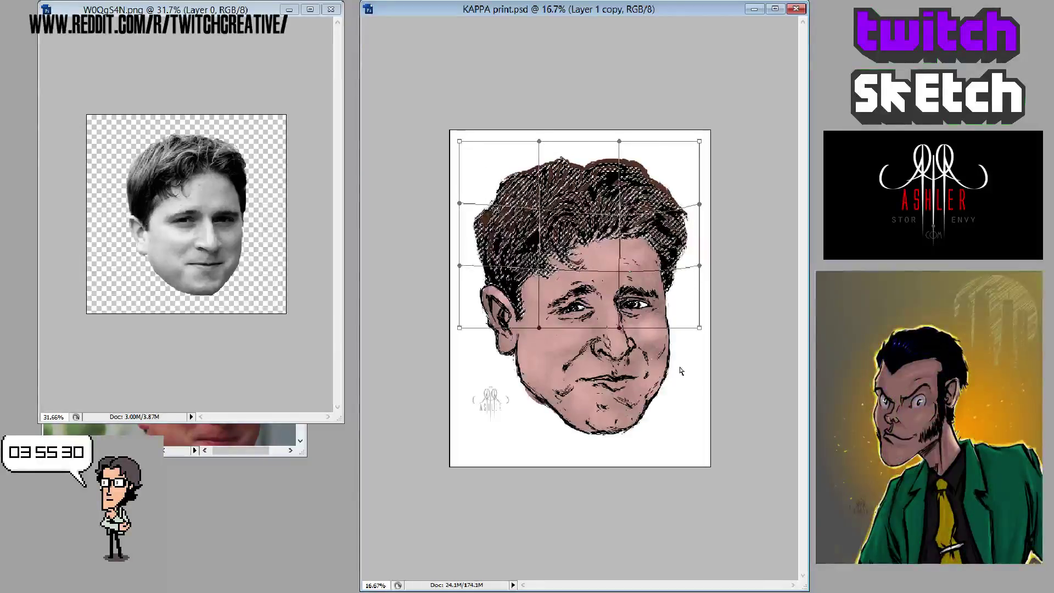
pyautogui.press('Return')
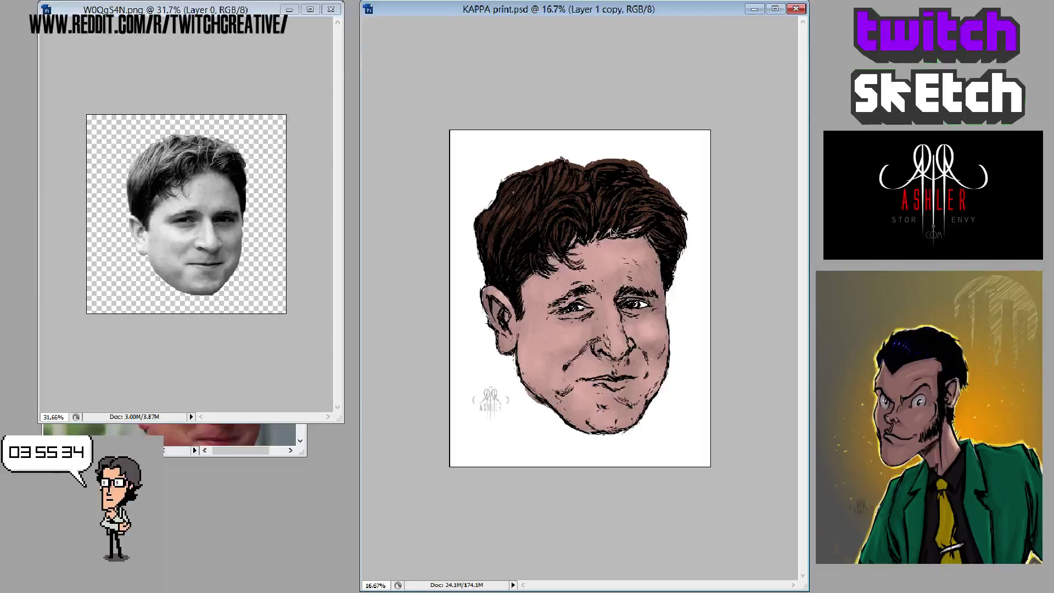
# - Undo the extra change to the hair's outer edge and show only the warped line art over the colors
pyautogui.hotkey('ctrl', 'z')
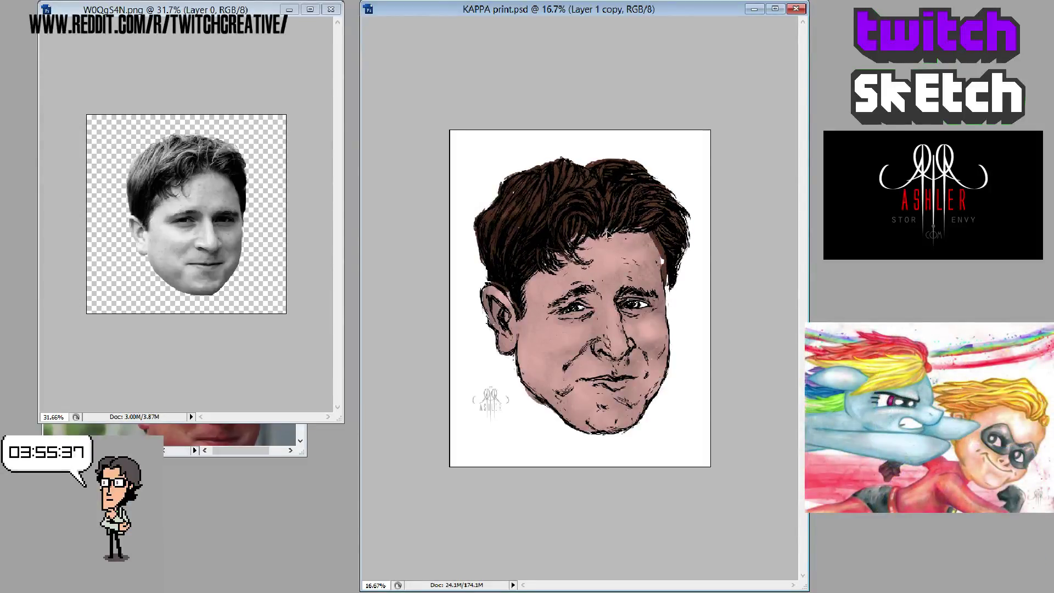
pyautogui.hotkey('ctrl', 'z')
pyautogui.hotkey('ctrl', 'z')
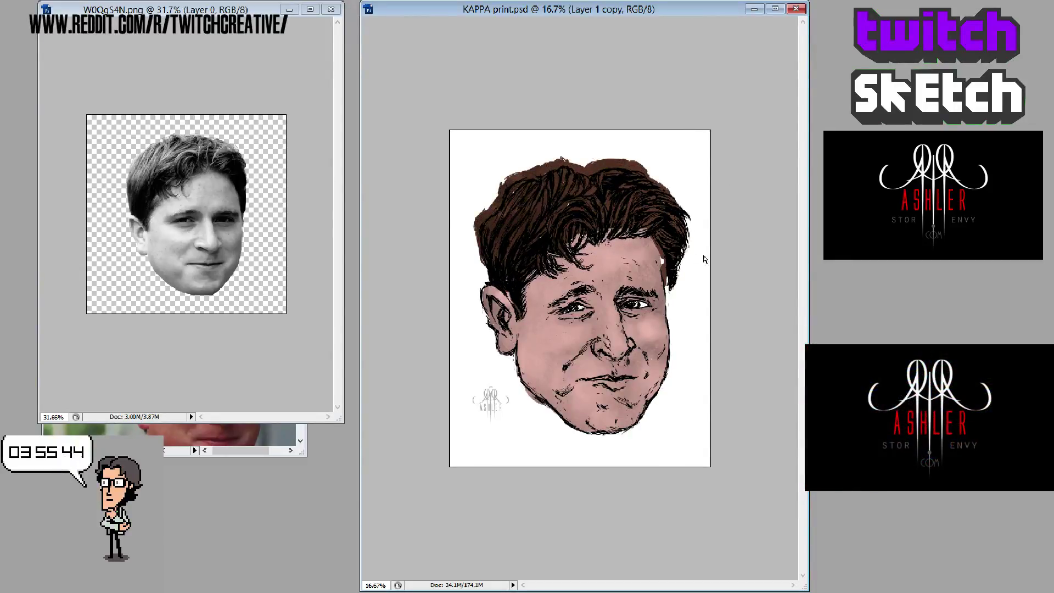
pyautogui.hotkey('ctrl', 'z')
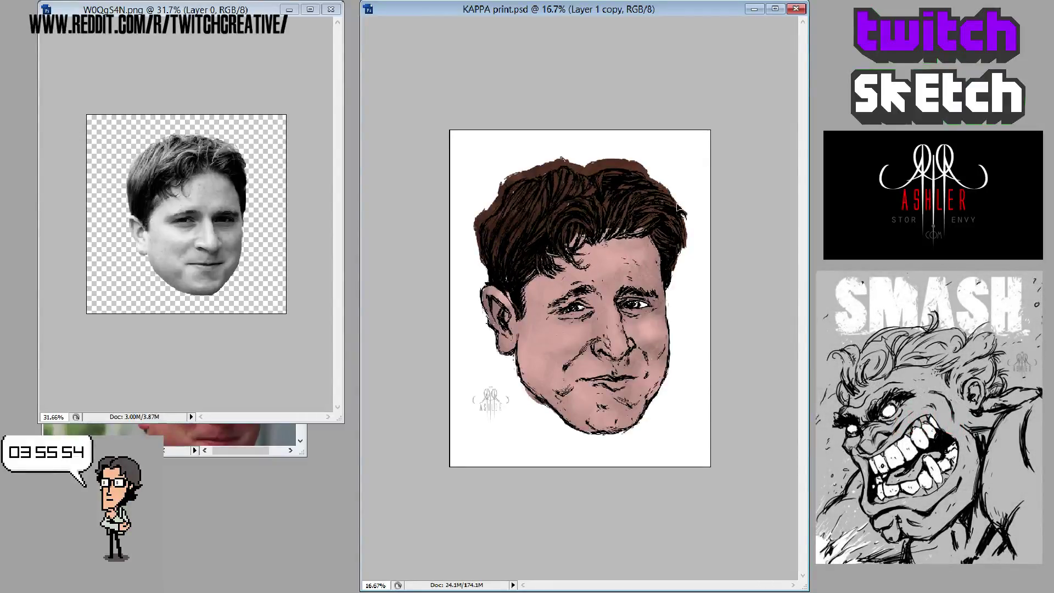
pyautogui.click(12, 118)
pyautogui.click(658, 109)
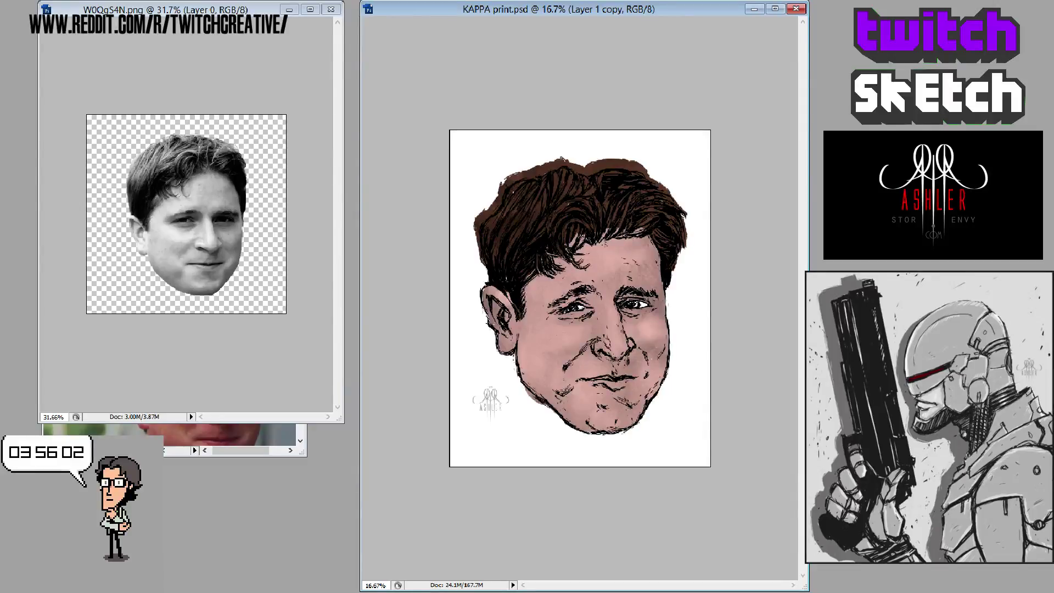
# - Select the stack of color layers starting at Color Fill 1 copy 4 and group them
pyautogui.hotkey('alt', '[')
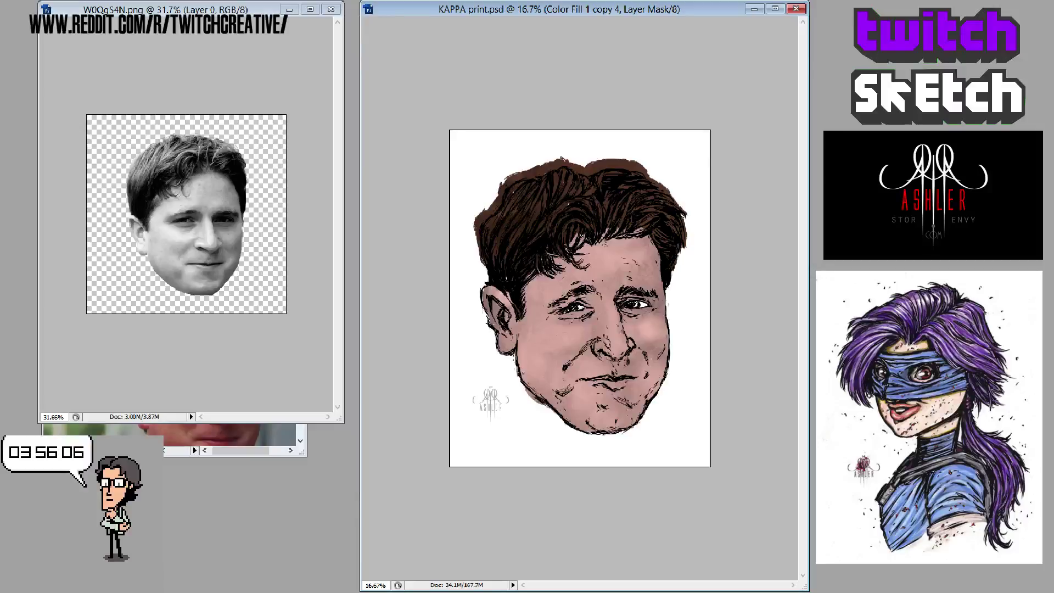
pyautogui.hotkey('alt', 'shift', '[')
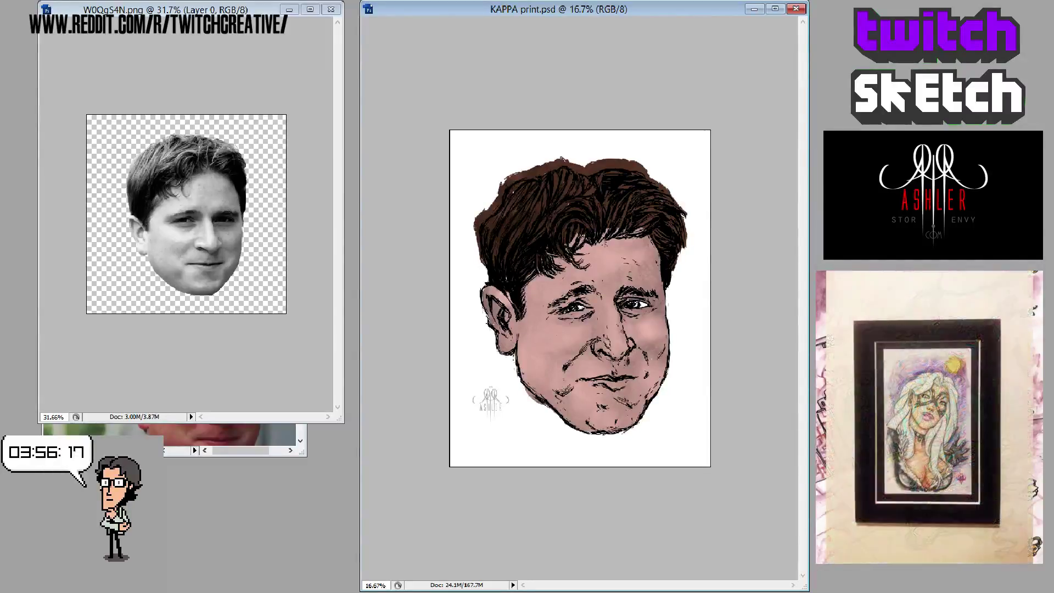
pyautogui.hotkey('ctrl', 'g')
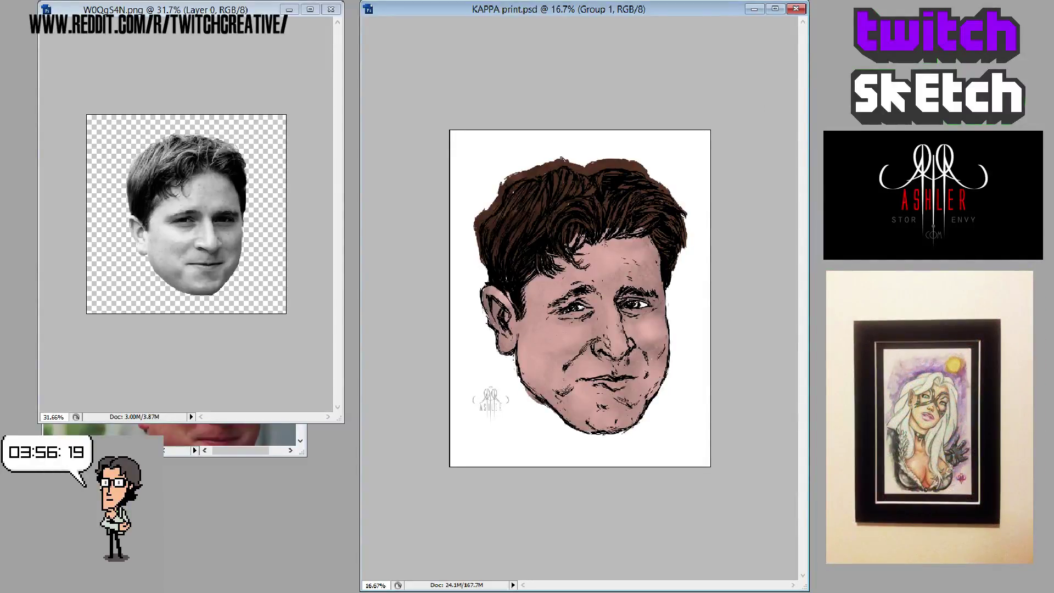
# - Hide the grouped colors and compare the original line art with the warped line art
pyautogui.click(1052, 520)
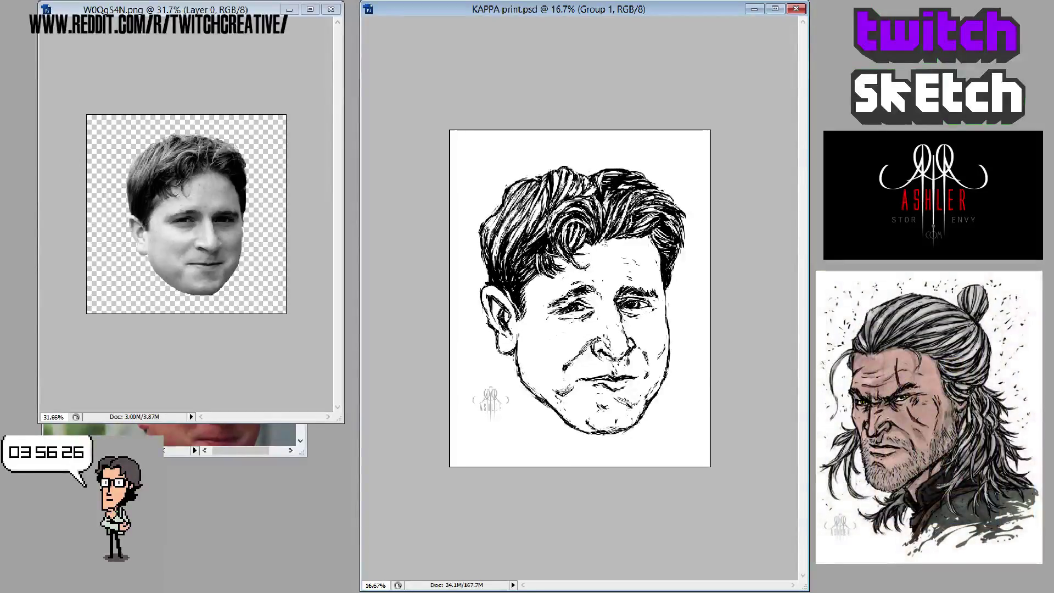
pyautogui.hotkey('ctrl', ',')
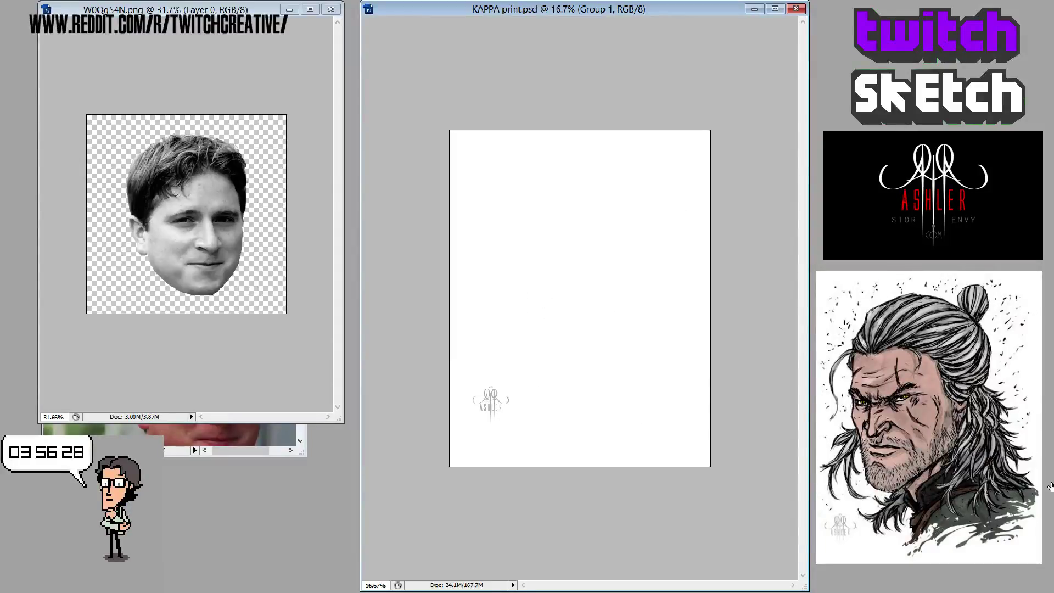
pyautogui.hotkey('ctrl', ',')
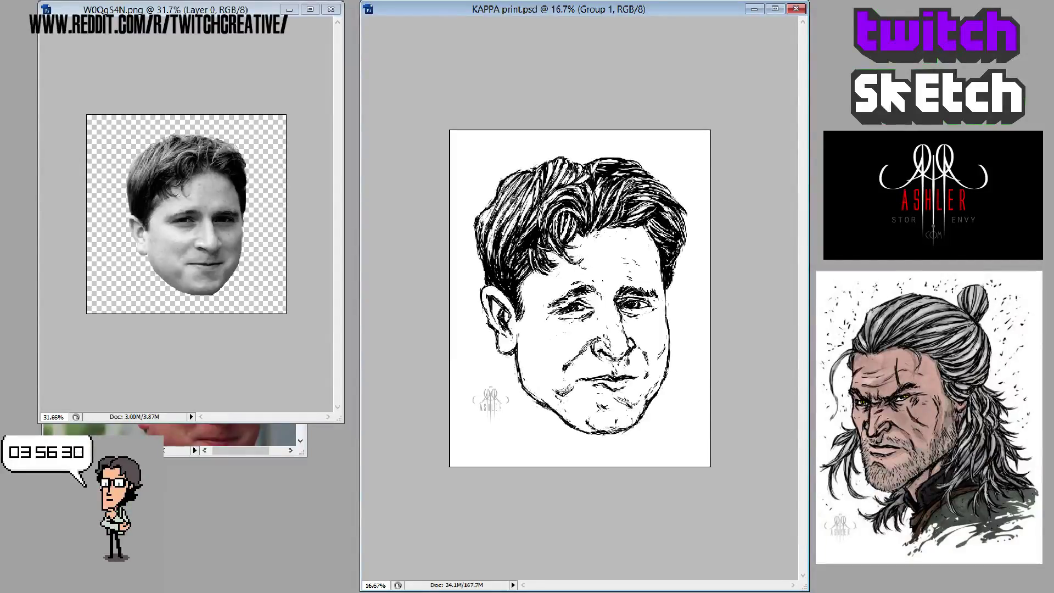
pyautogui.hotkey('ctrl', ',')
pyautogui.hotkey('ctrl', ',')
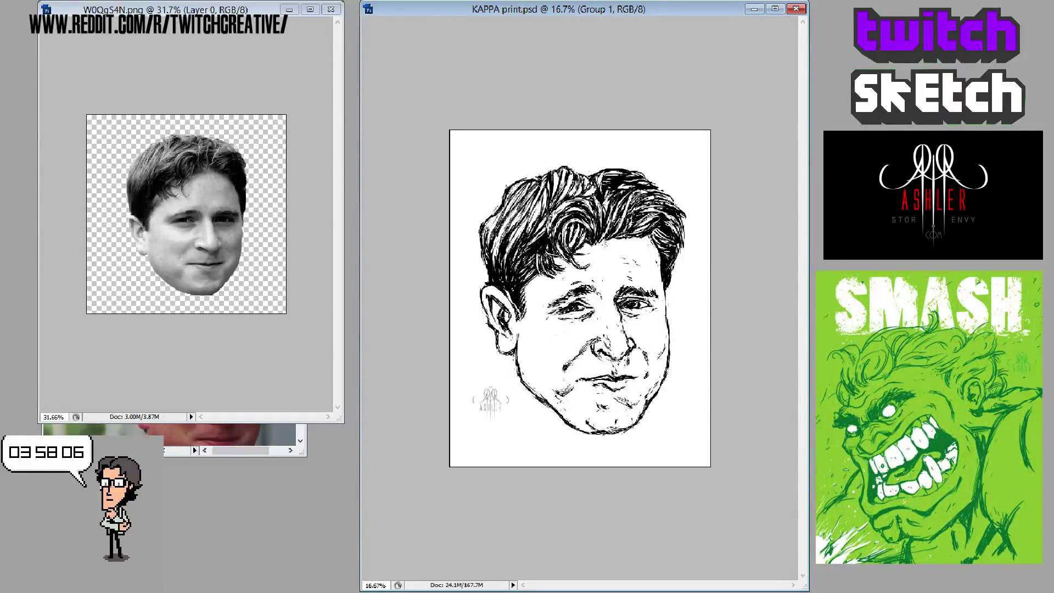
# - Overlay both line-art layers, restore the grouped colors, and leave only the warped line art visible above them
pyautogui.click(1052, 484)
pyautogui.click(1052, 484)
pyautogui.click(1051, 506)
pyautogui.click(1052, 489)
pyautogui.click(1053, 489)
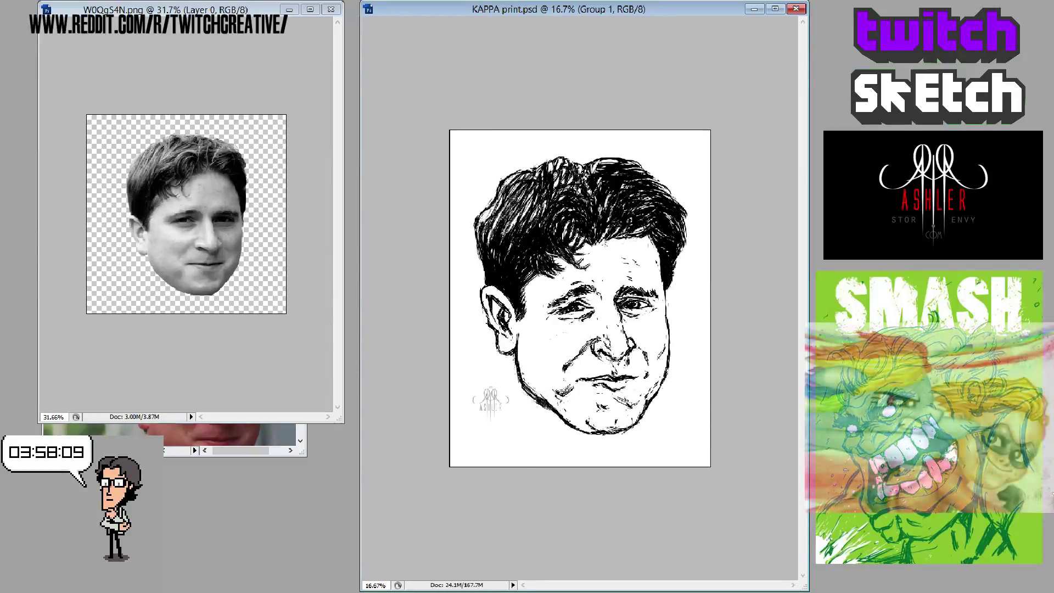
pyautogui.click(1050, 516)
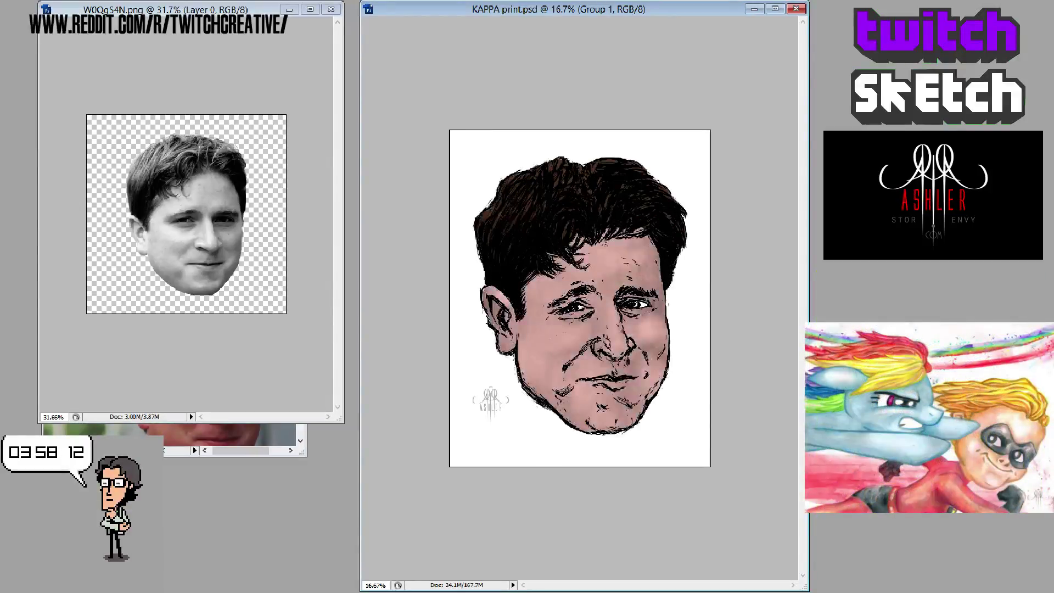
pyautogui.click(1050, 519)
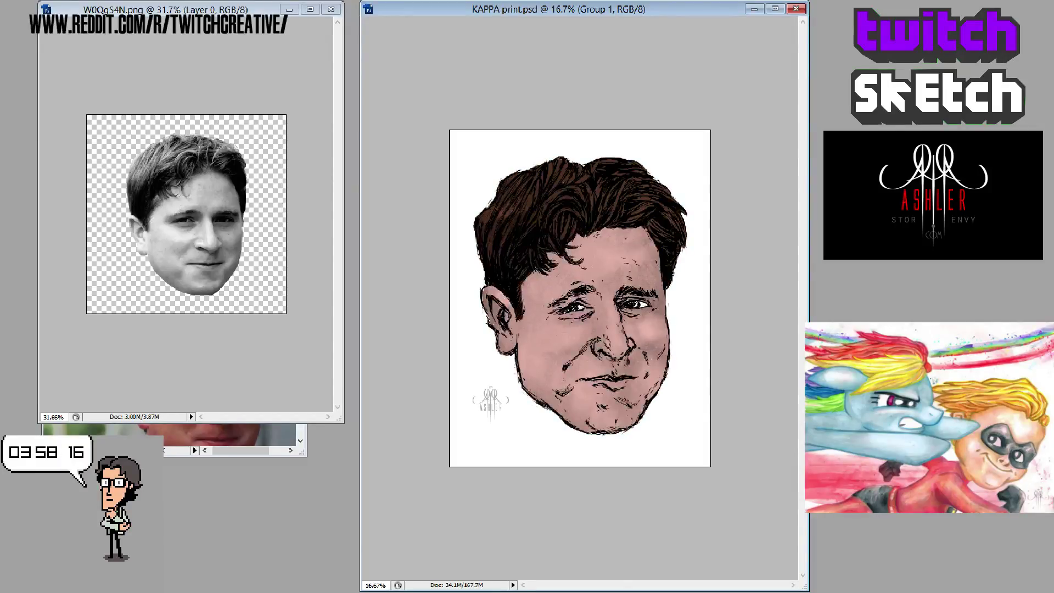
pyautogui.click(1051, 501)
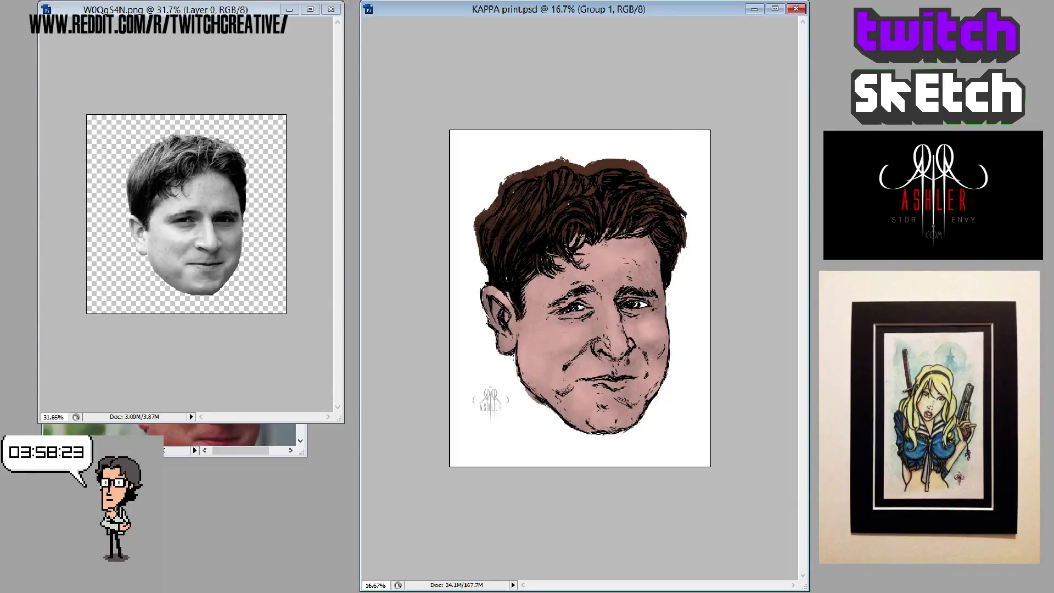
# - Duplicate Group 1 and select the Color Fill 1 copy 7 layer mask inside the copy
pyautogui.hotkey('ctrl', 'j')
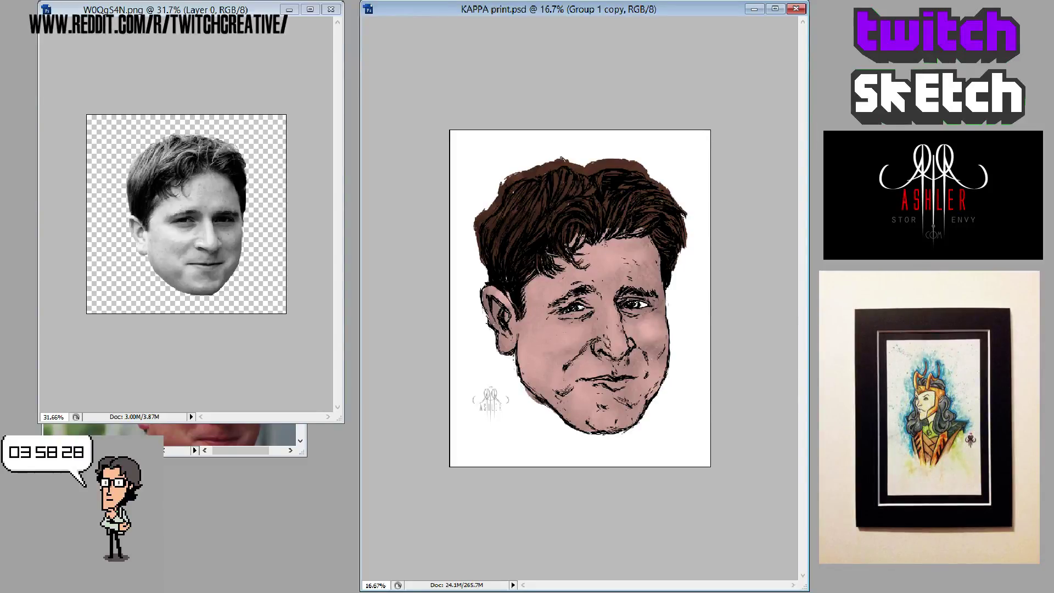
pyautogui.hotkey('alt', '[')
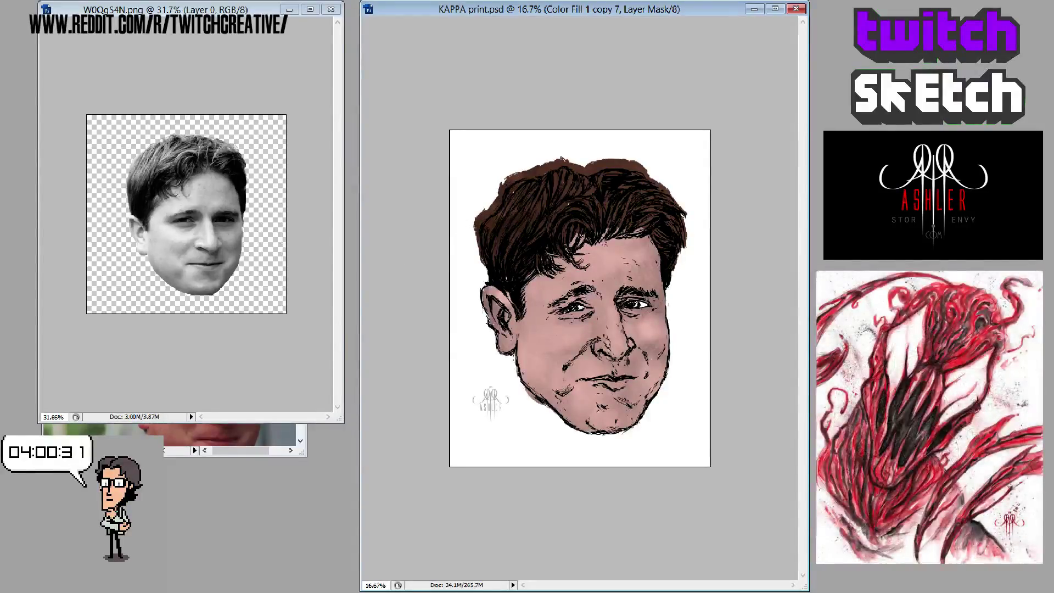
pyautogui.hotkey('ctrl', 'z')
pyautogui.hotkey('ctrl', 'z')
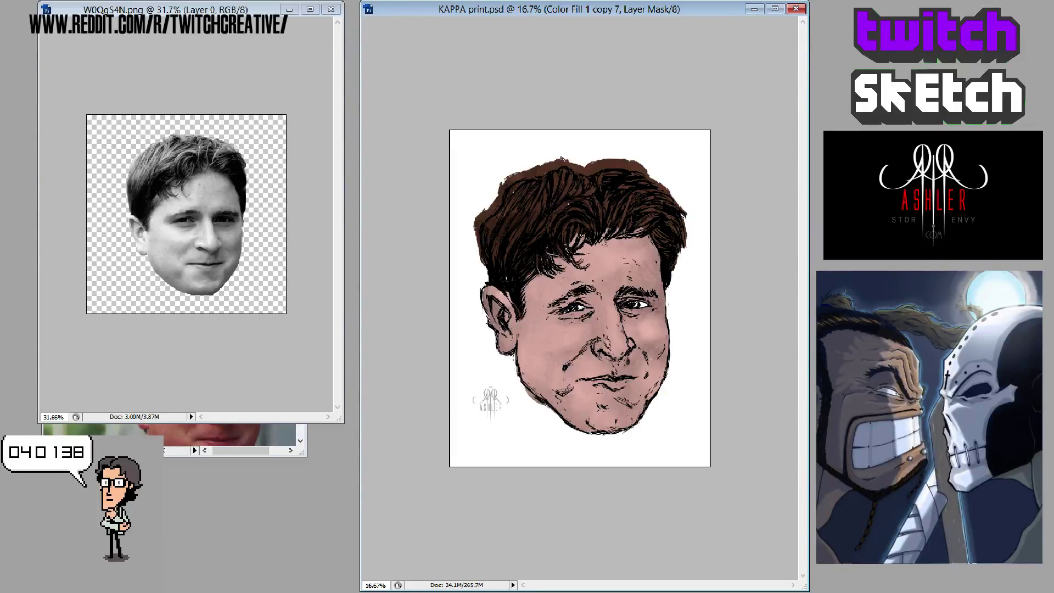
pyautogui.hotkey('ctrl', 'z')
pyautogui.hotkey('ctrl', 'z')
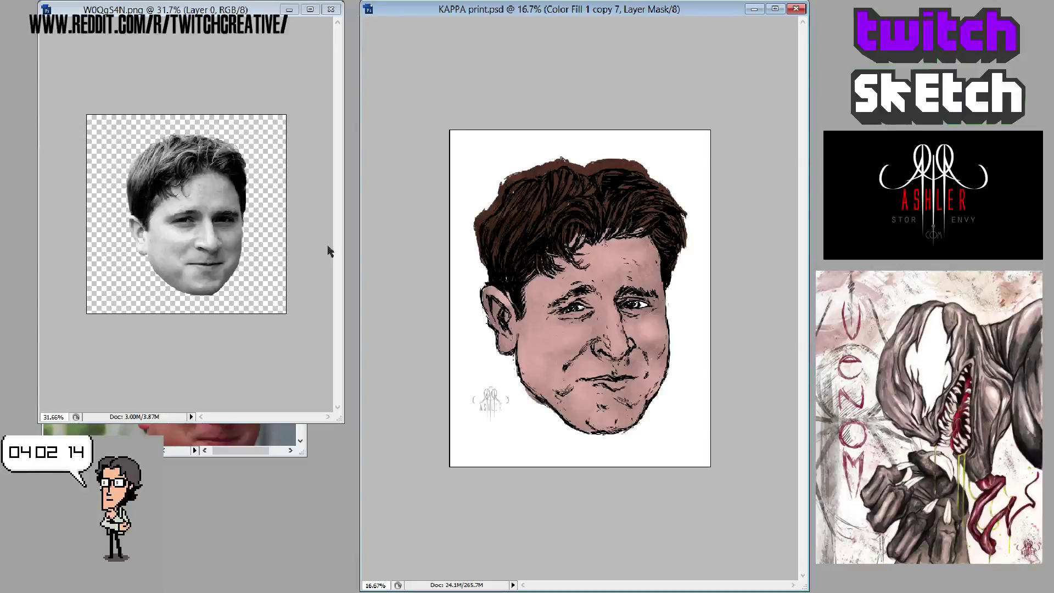
# - Step through the duplicated group and the Layer 1 copy to select the Color Fill 1 copy 6 layer mask
pyautogui.hotkey('ctrl', '+')
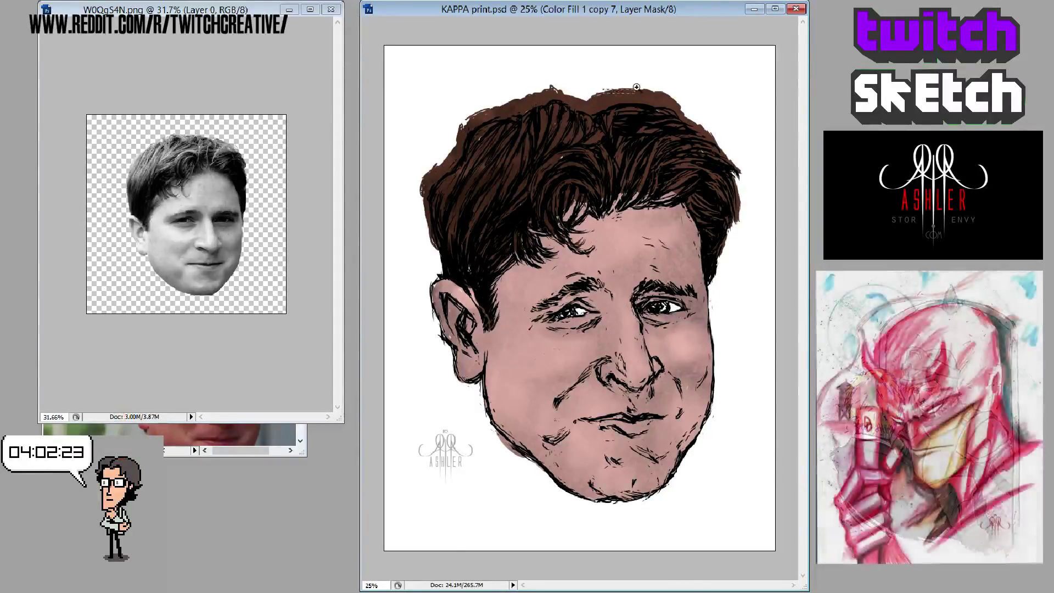
pyautogui.moveTo(636, 87); pyautogui.dragTo(636, 87)
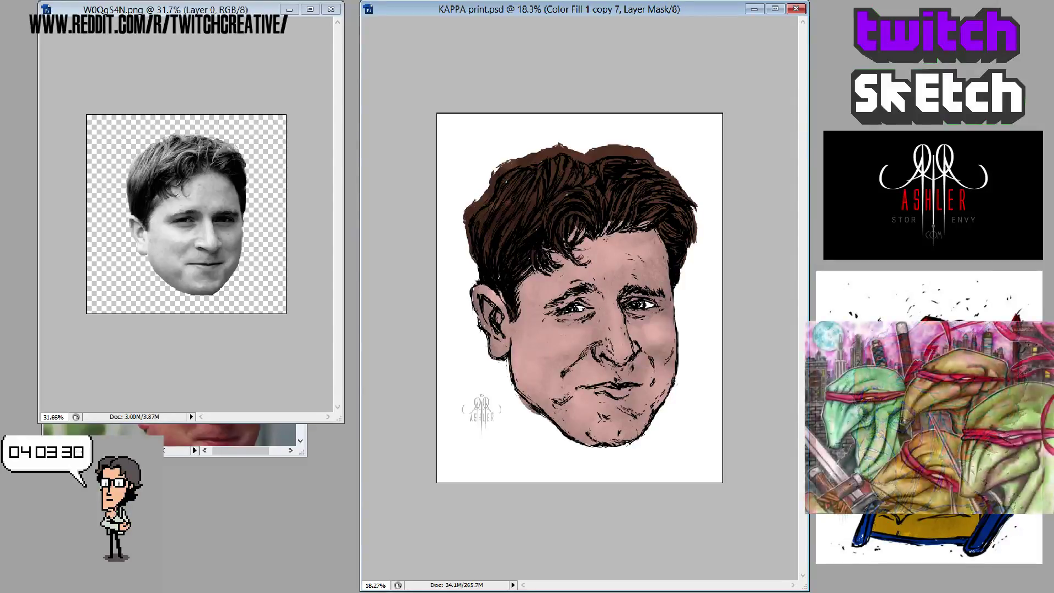
pyautogui.hotkey('alt', ']')
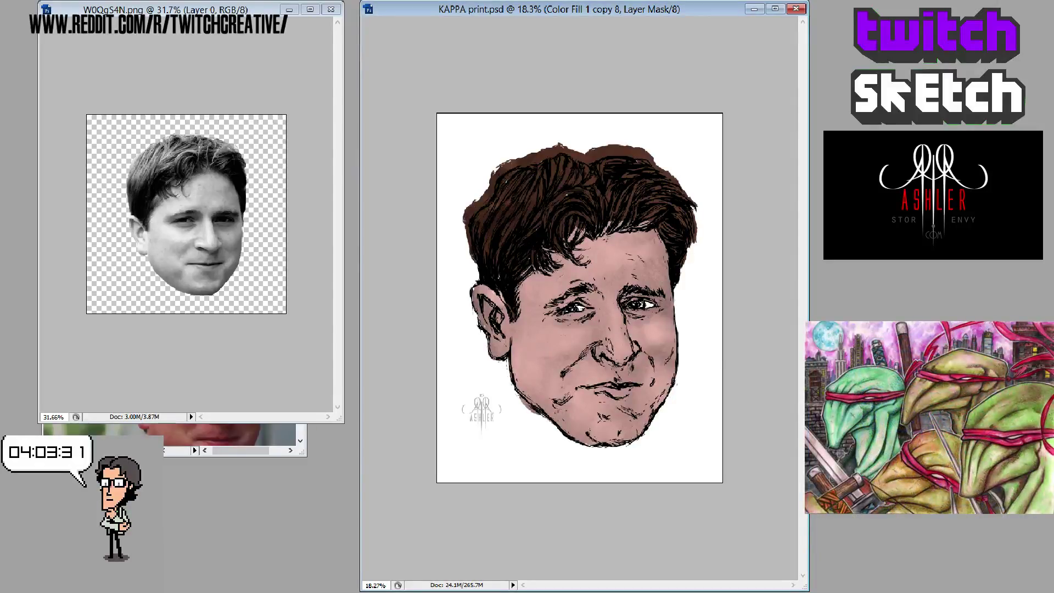
pyautogui.hotkey('alt', ']')
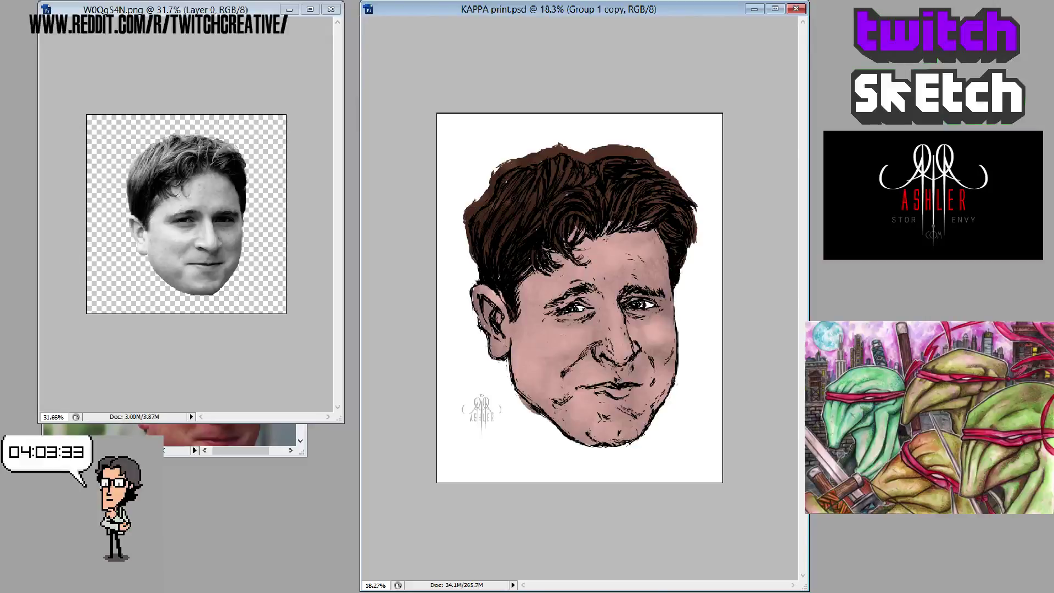
pyautogui.hotkey('alt', ']')
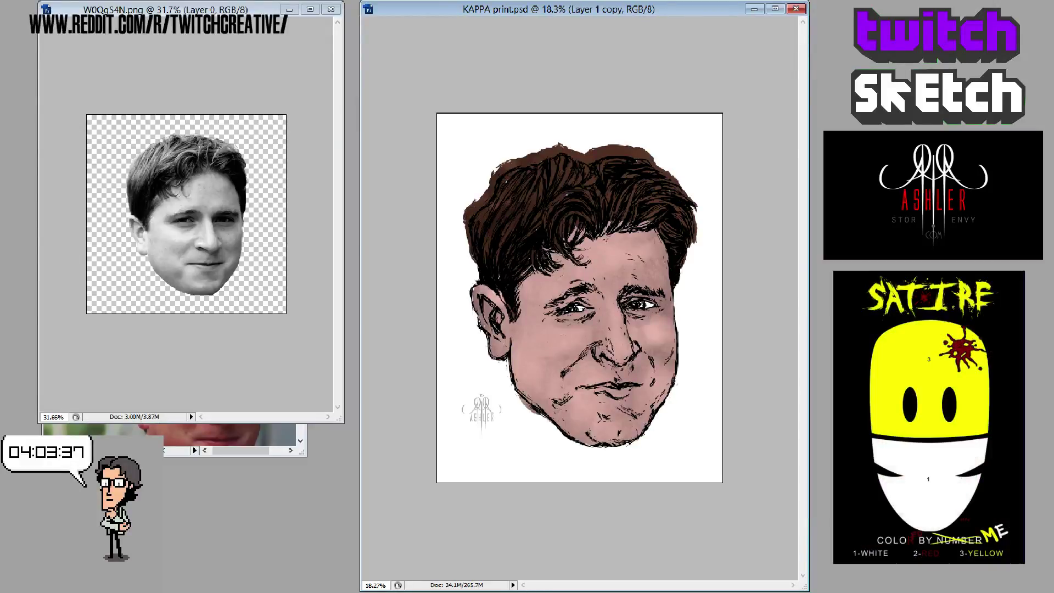
pyautogui.click(1047, 526)
pyautogui.click(1049, 527)
pyautogui.hotkey('alt', '[')
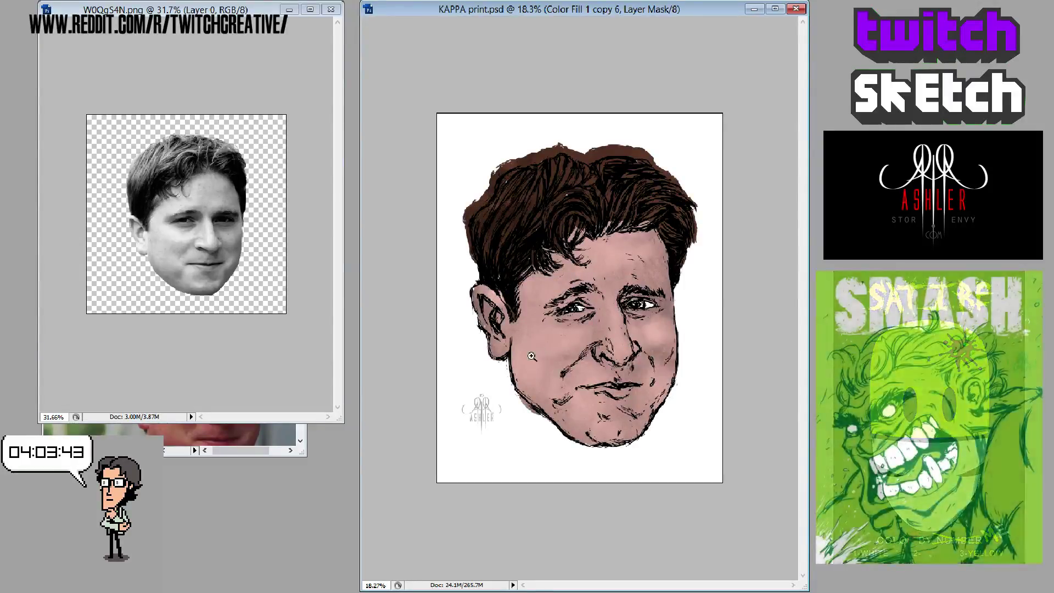
# - Step from the Color Fill 1 copy 6 layer mask through Layer 2 copy 4 and Layer 1 copy to select Layer 3
pyautogui.moveTo(526, 366); pyautogui.dragTo(541, 385)
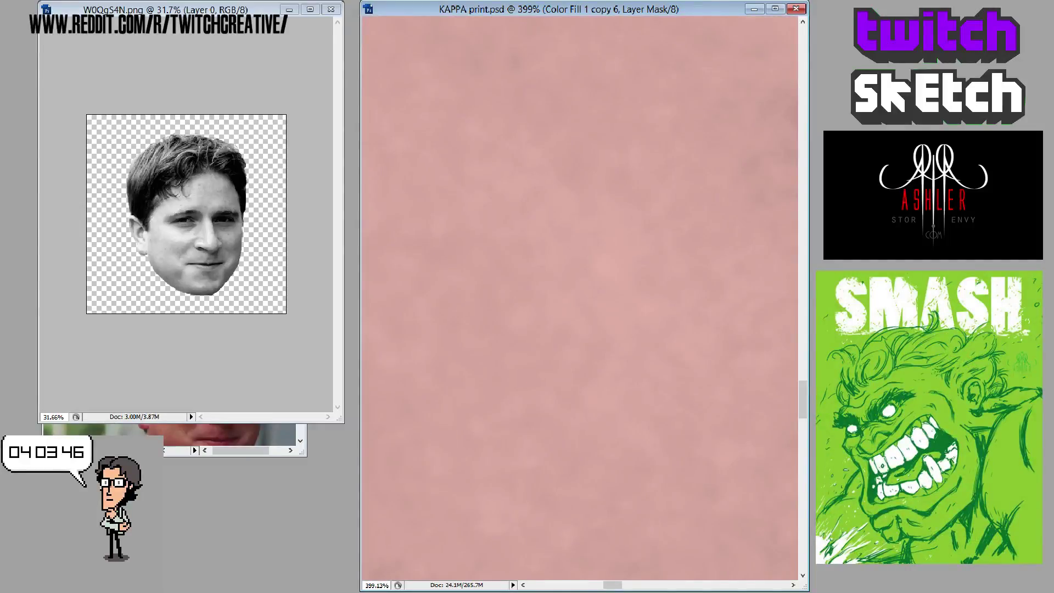
pyautogui.scroll(-20, 580, 299)
pyautogui.scroll(12, 580, 298)
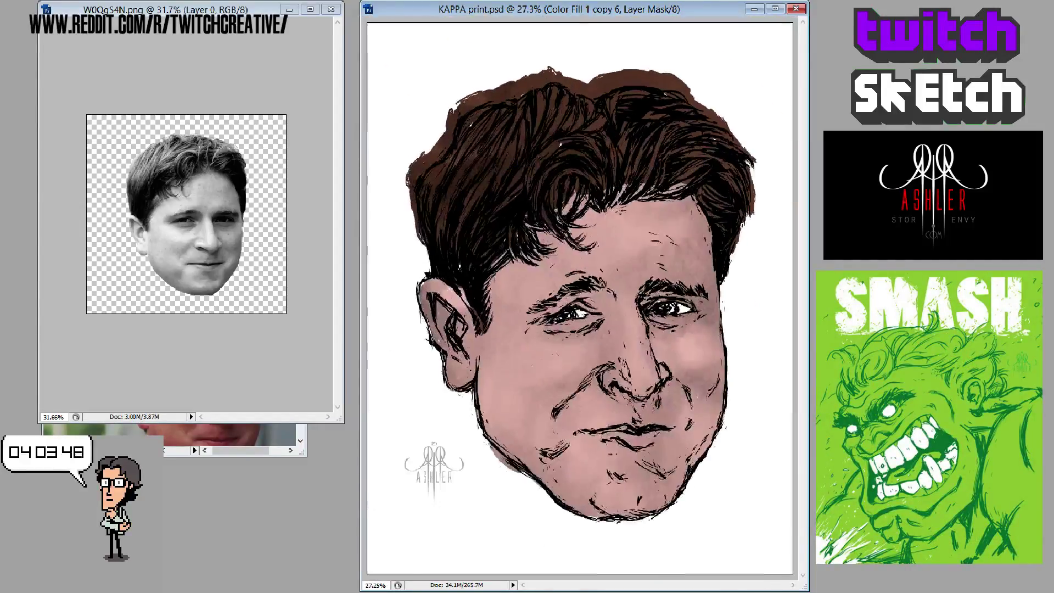
pyautogui.scroll(-1, 580, 298)
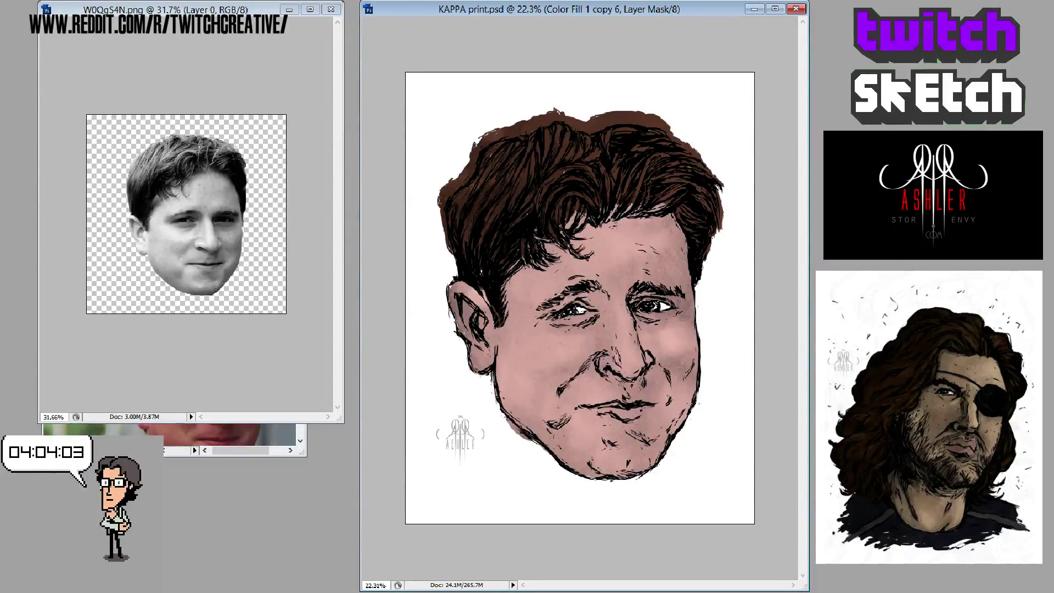
pyautogui.hotkey('alt', '[')
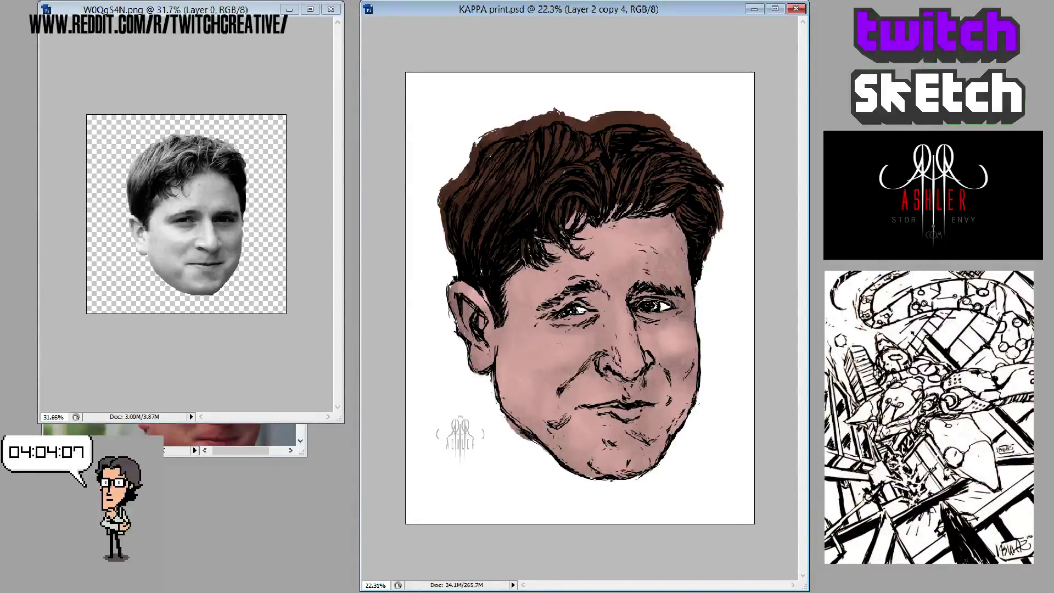
pyautogui.hotkey('alt', '[')
pyautogui.hotkey('alt', '[')
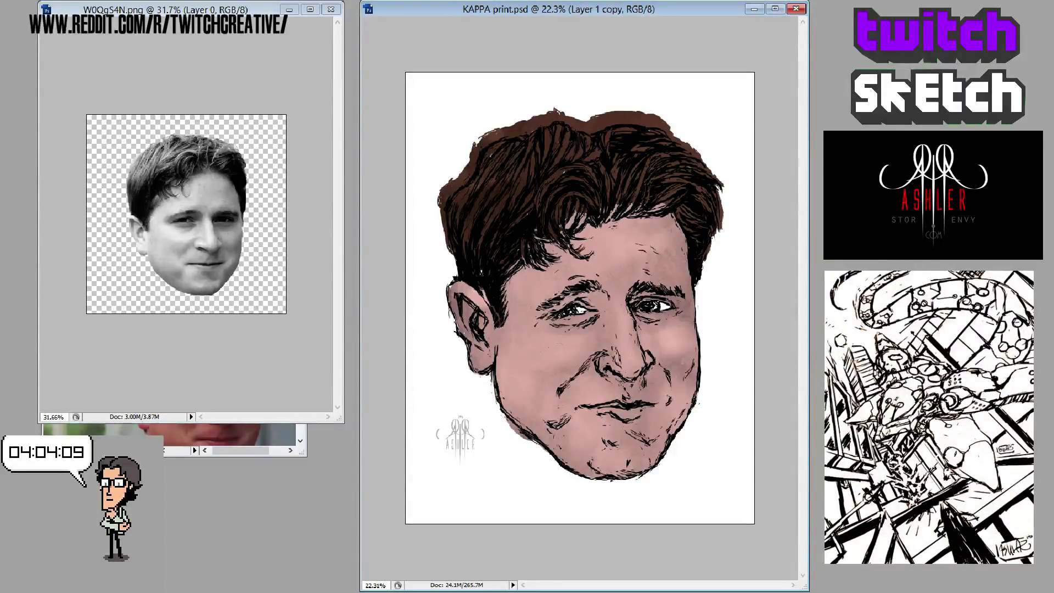
pyautogui.hotkey('alt', '[')
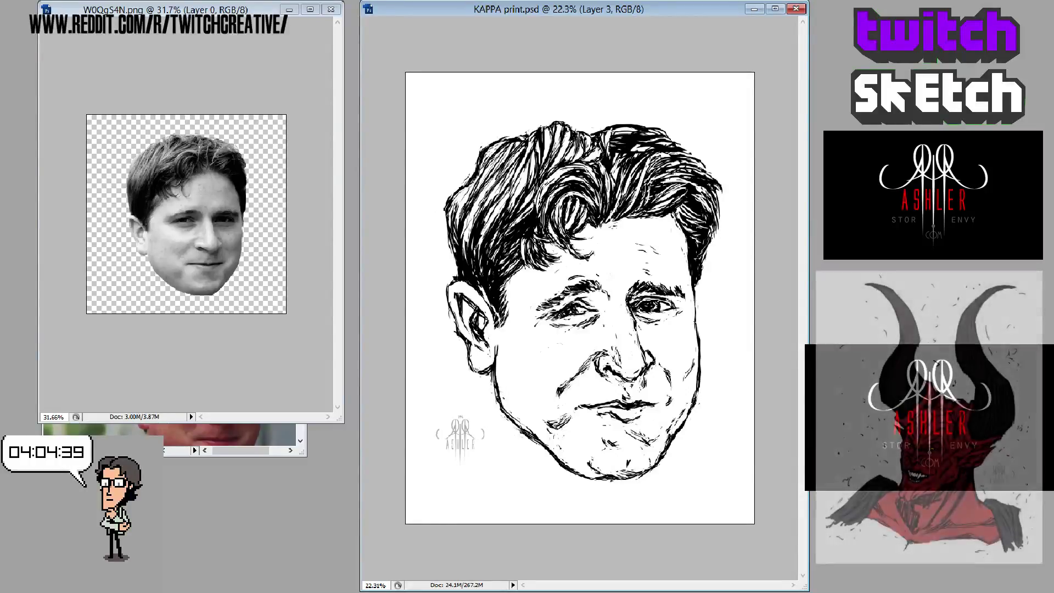
# - Compare the line art and the watercolor colors separately, ending with the original line art shown over the colors
pyautogui.hotkey('ctrl', 'alt', 'z')
pyautogui.hotkey('ctrl', 'alt', 'z')
pyautogui.hotkey('ctrl', 'alt', 'z')
pyautogui.hotkey('ctrl', 'alt', 'z')
pyautogui.hotkey('ctrl', 'alt', 'z')
pyautogui.hotkey('ctrl', 'alt', 'z')
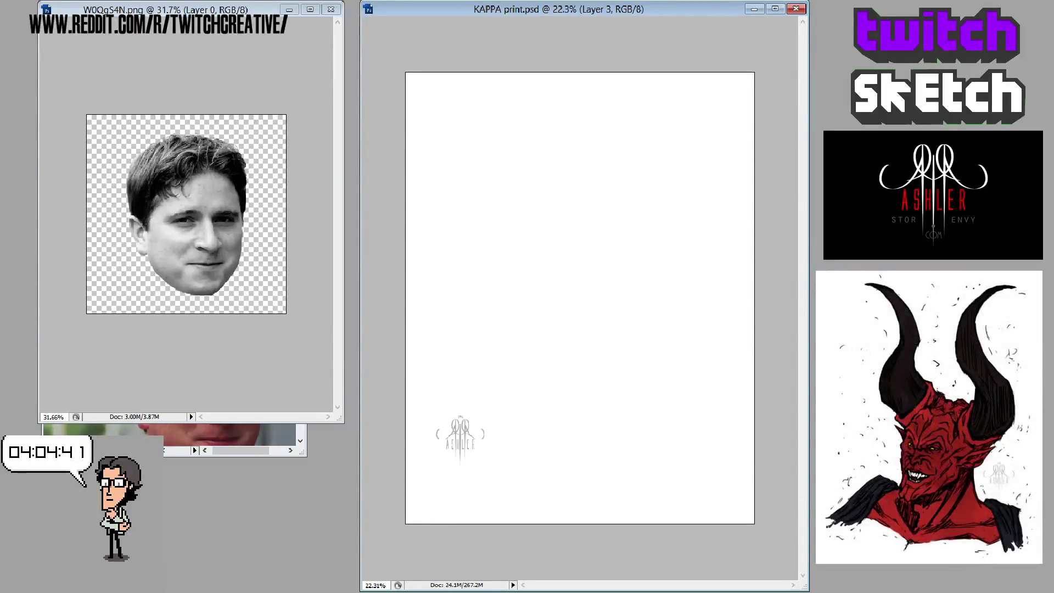
pyautogui.hotkey('ctrl', 'shift', 'z')
pyautogui.hotkey('ctrl', 'shift', 'z')
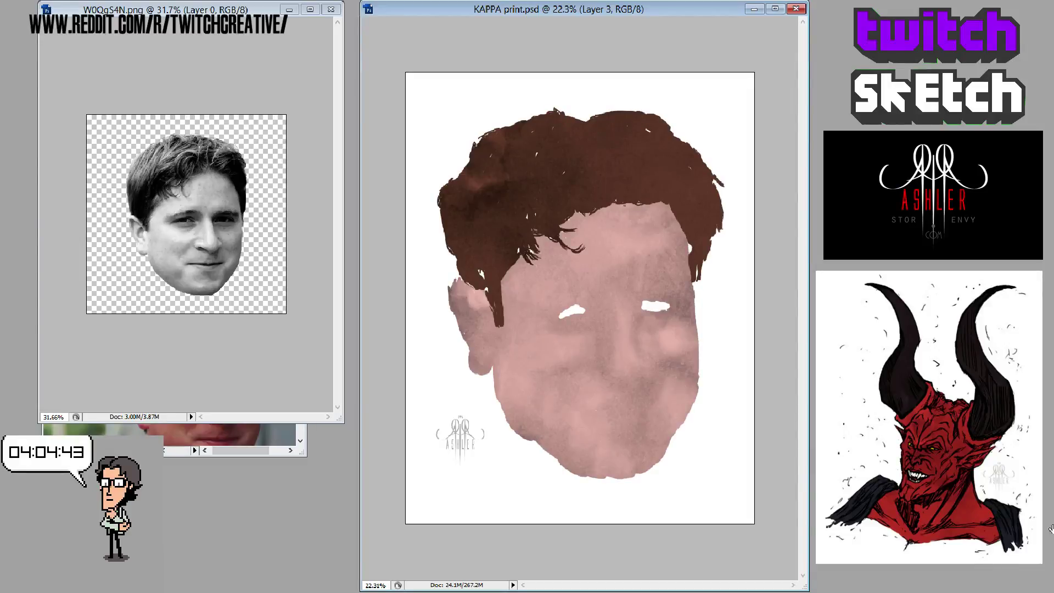
pyautogui.hotkey('ctrl', 'shift', 'z')
pyautogui.hotkey('ctrl', 'alt', 'z')
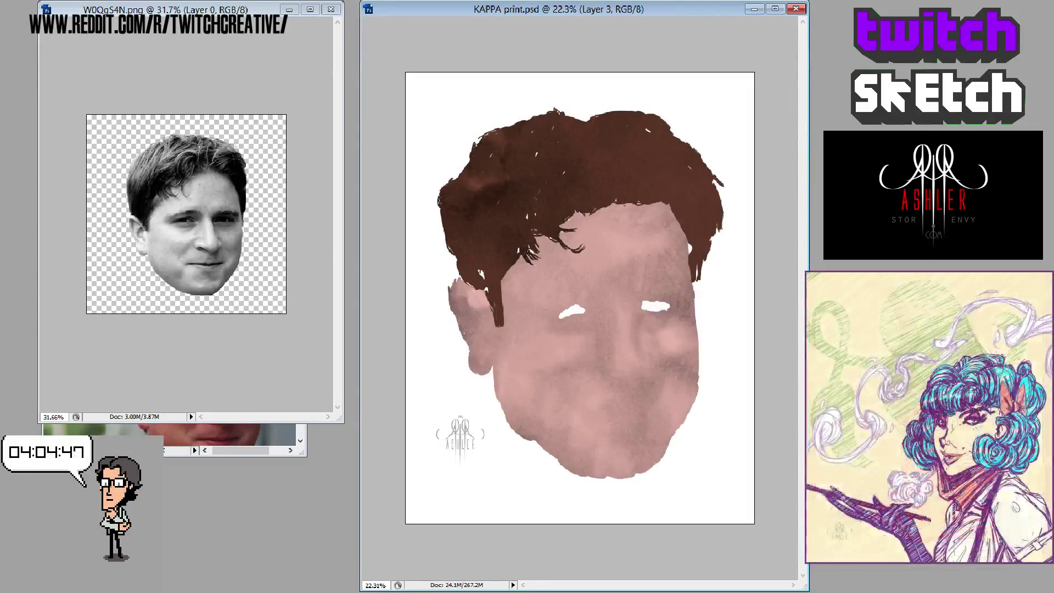
pyautogui.hotkey('ctrl', 'shift', 'z')
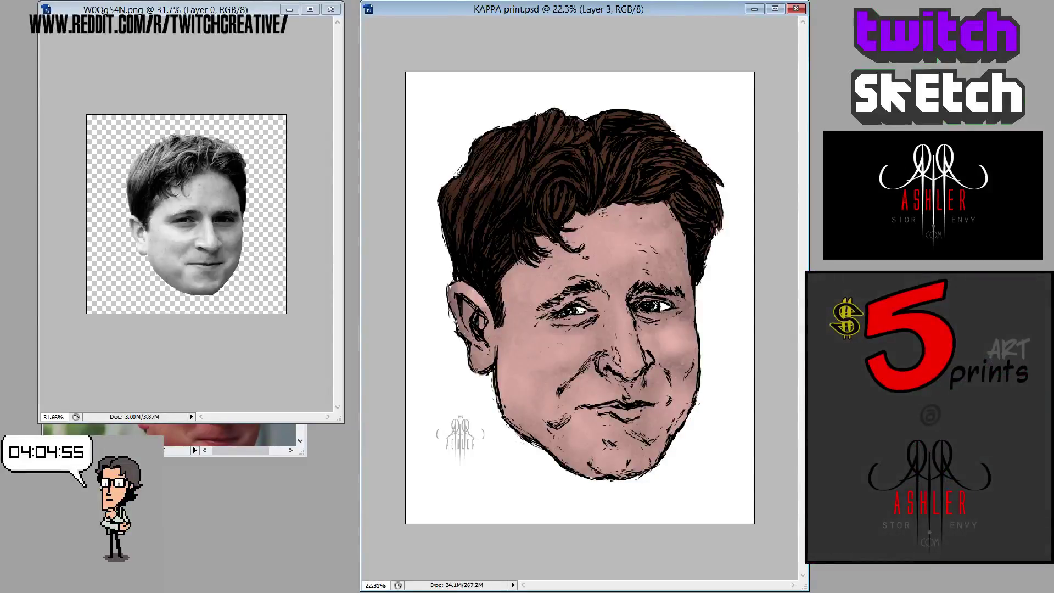
# - Try masking thin diagonal highlight strands into the hair on the Color Fill 1 copy 3 layer mask, checking them without the line art
pyautogui.hotkey('alt', '[')
pyautogui.moveTo(499, 168)
pyautogui.mouseDown()
pyautogui.moveTo(482, 217)
pyautogui.moveTo(499, 200)
pyautogui.mouseUp()
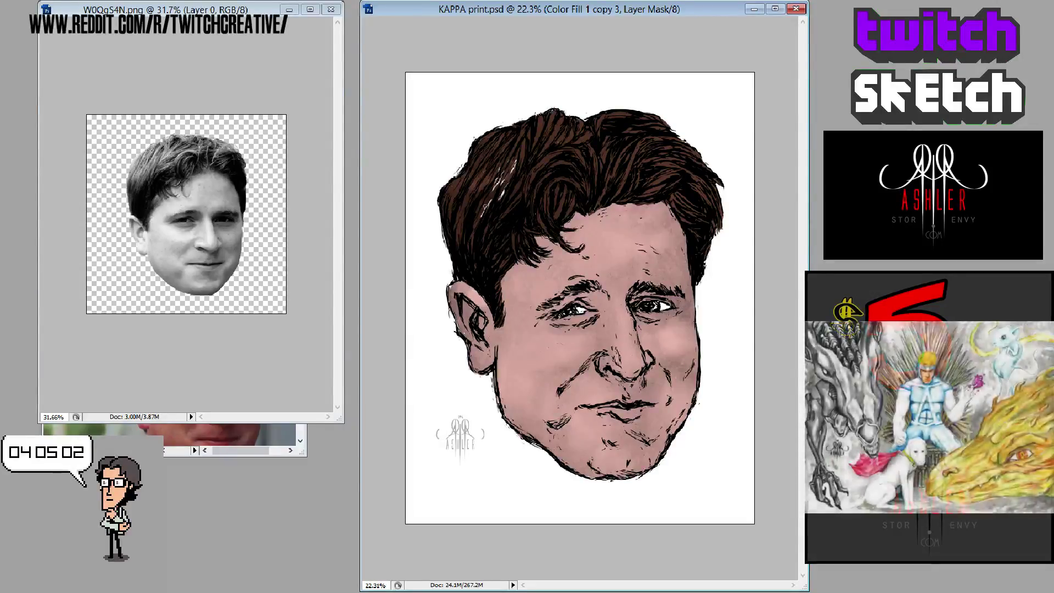
pyautogui.moveTo(493, 175); pyautogui.dragTo(462, 224)
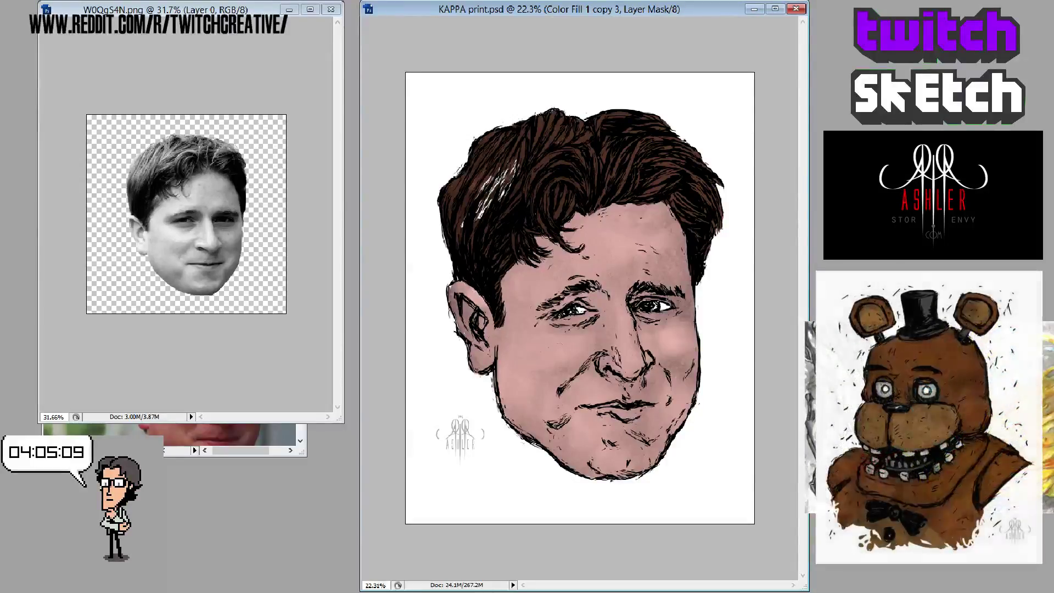
pyautogui.click(1051, 484)
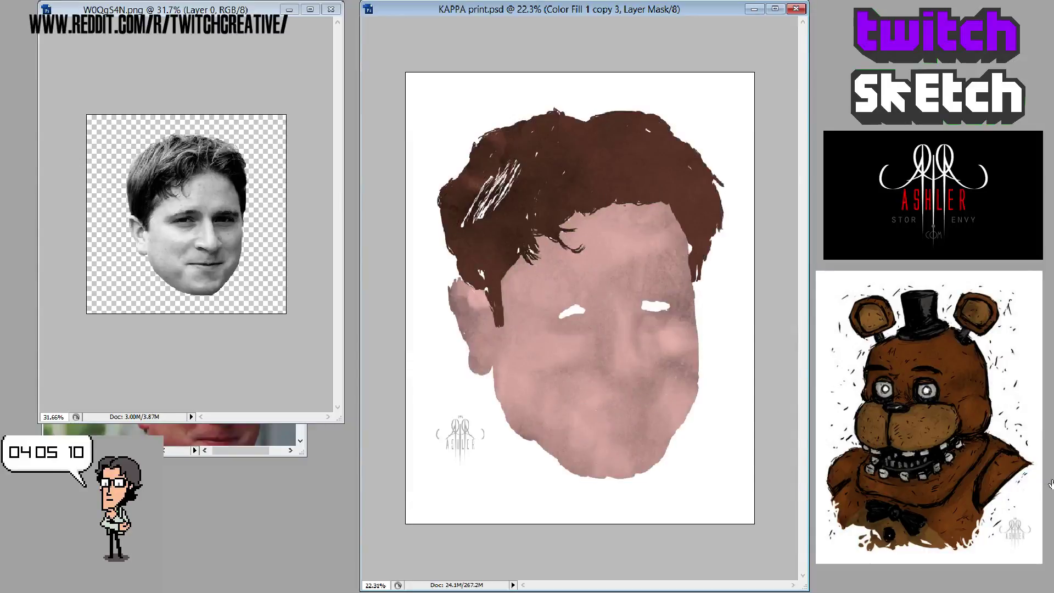
pyautogui.click(1051, 484)
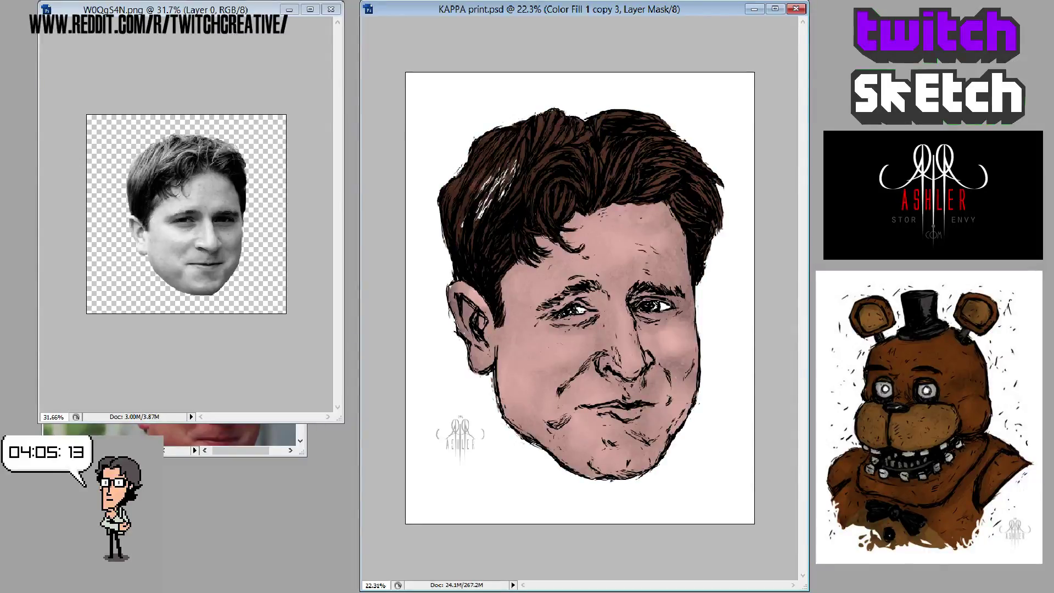
# - Undo the hair highlight strands back to the warped line art and check that line art with the colors hidden
pyautogui.hotkey('ctrl', 'alt', 'z')
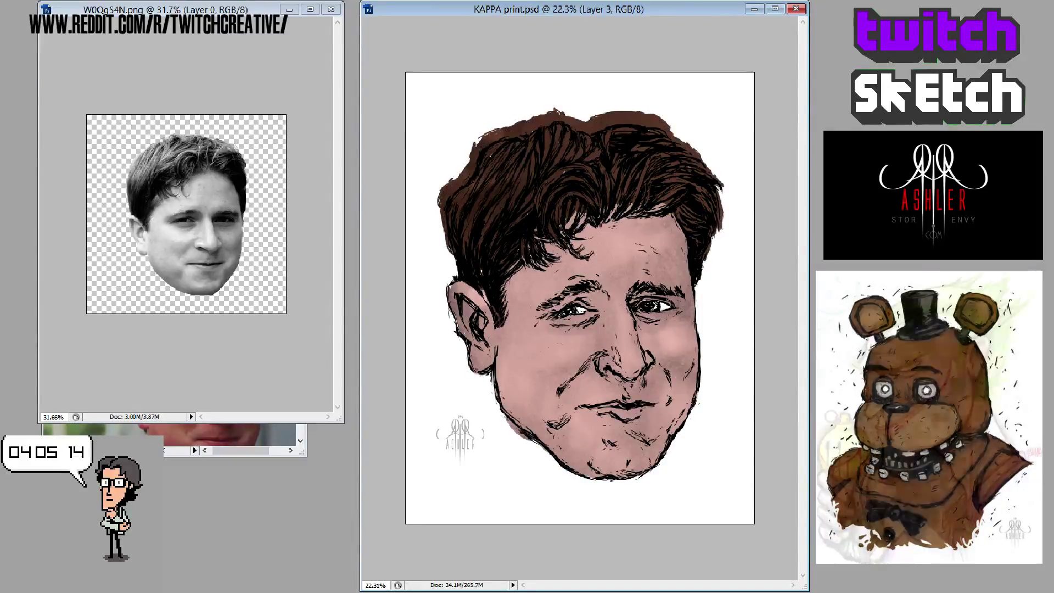
pyautogui.hotkey('ctrl', 'alt', 'z')
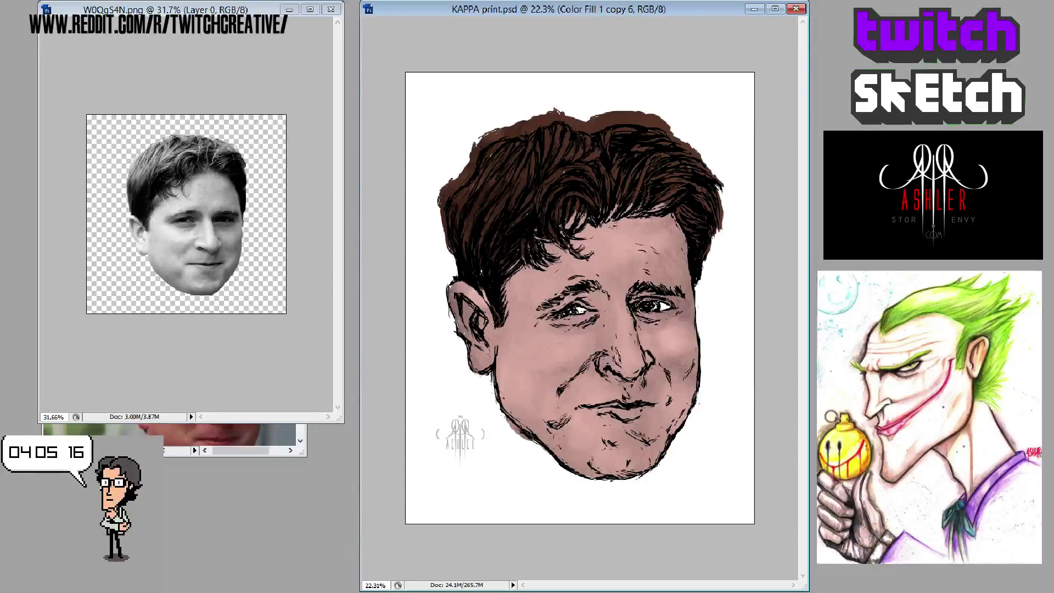
pyautogui.hotkey('ctrl', 'alt', 'z')
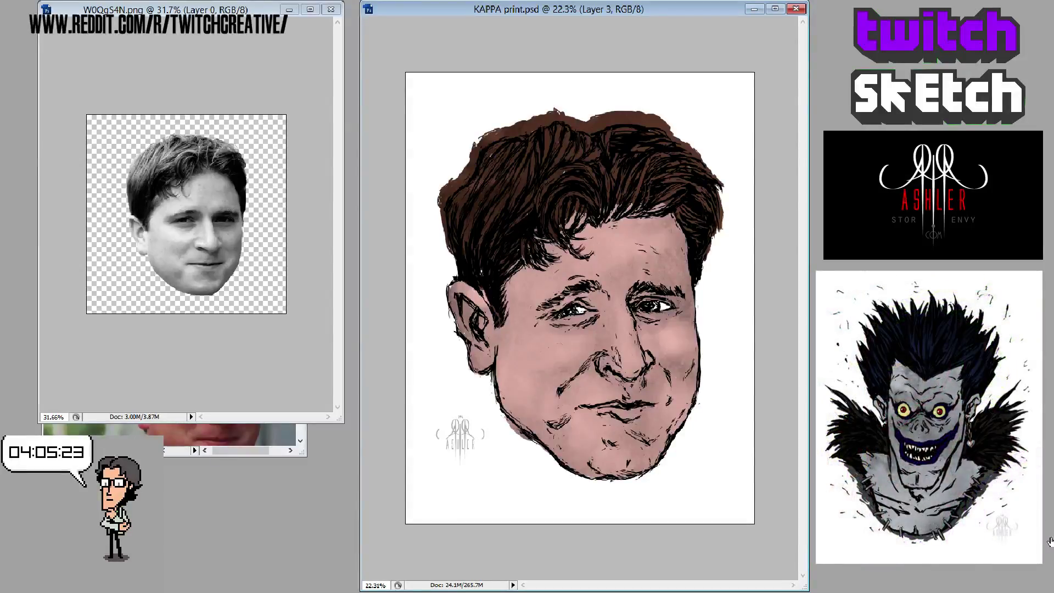
pyautogui.click(1052, 537)
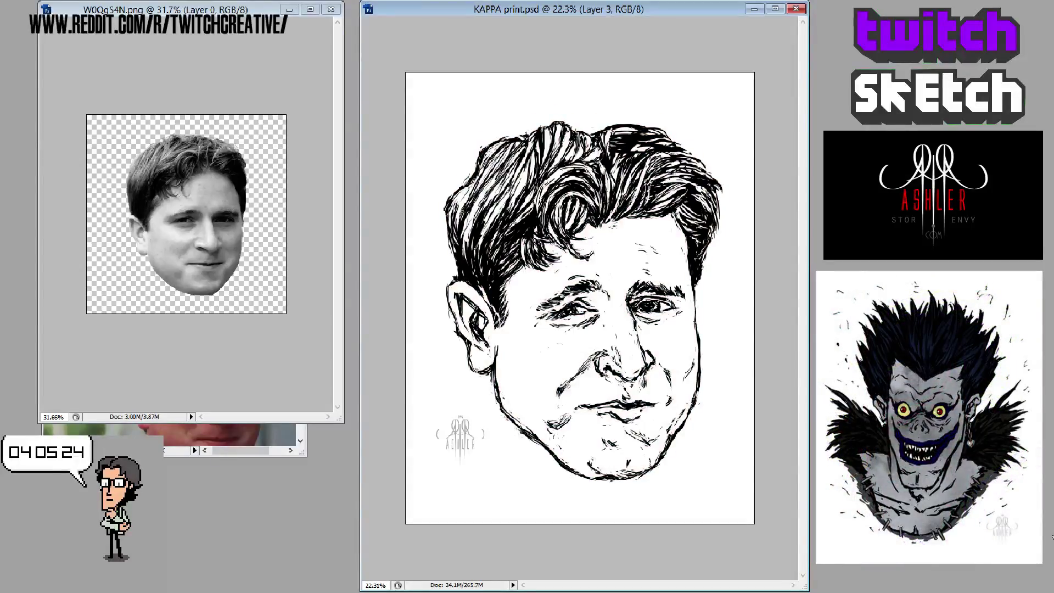
pyautogui.click(1052, 537)
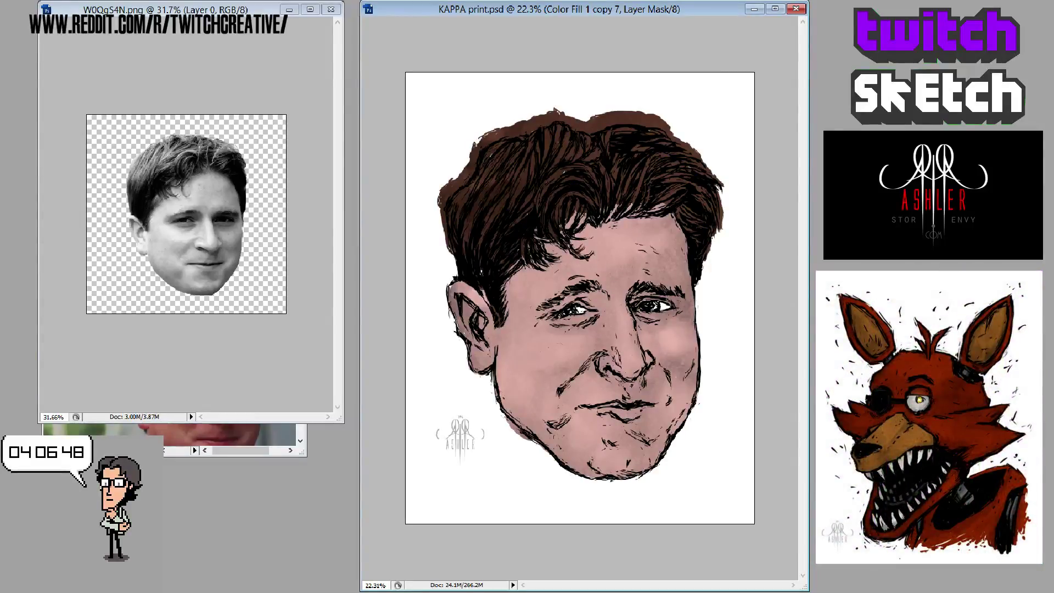
# - Delete Group 1 copy with its contents, show Group 1, and duplicate it again
pyautogui.hotkey('alt', '[')
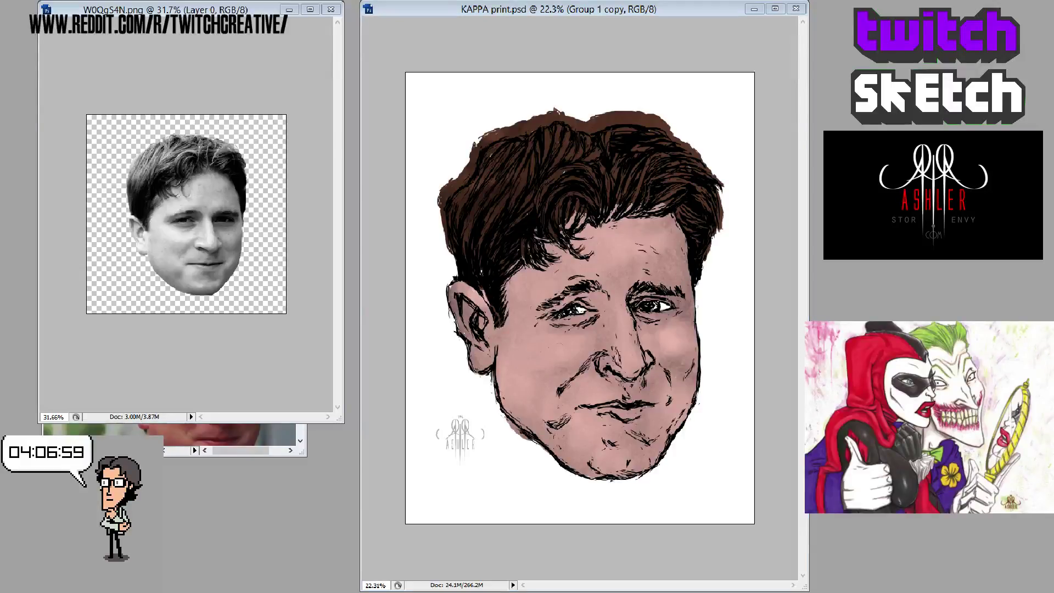
pyautogui.click(605, 196)
pyautogui.hotkey('ctrl', 'z')
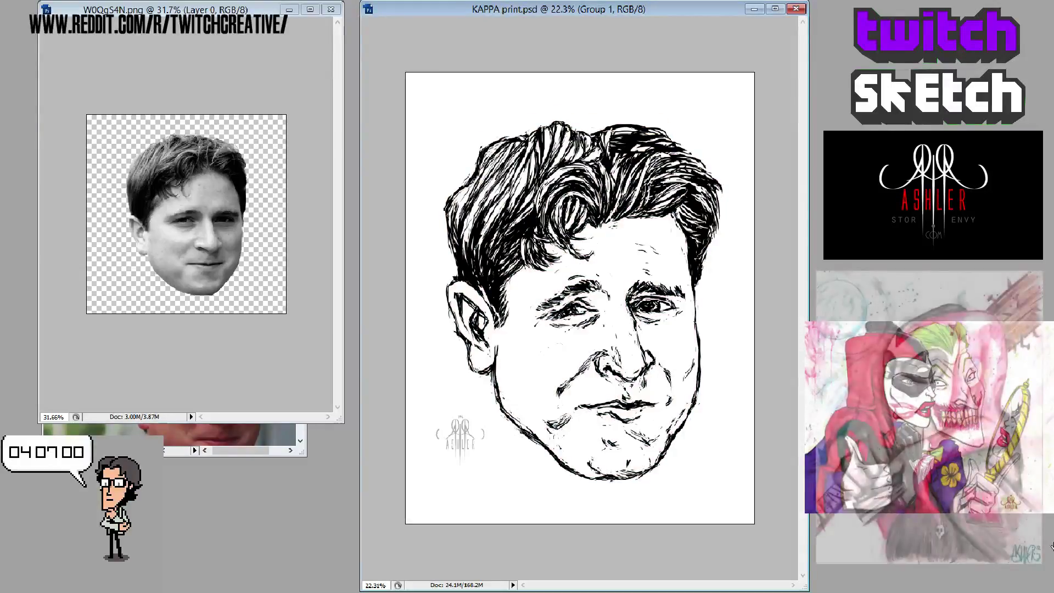
pyautogui.hotkey('ctrl', 'z')
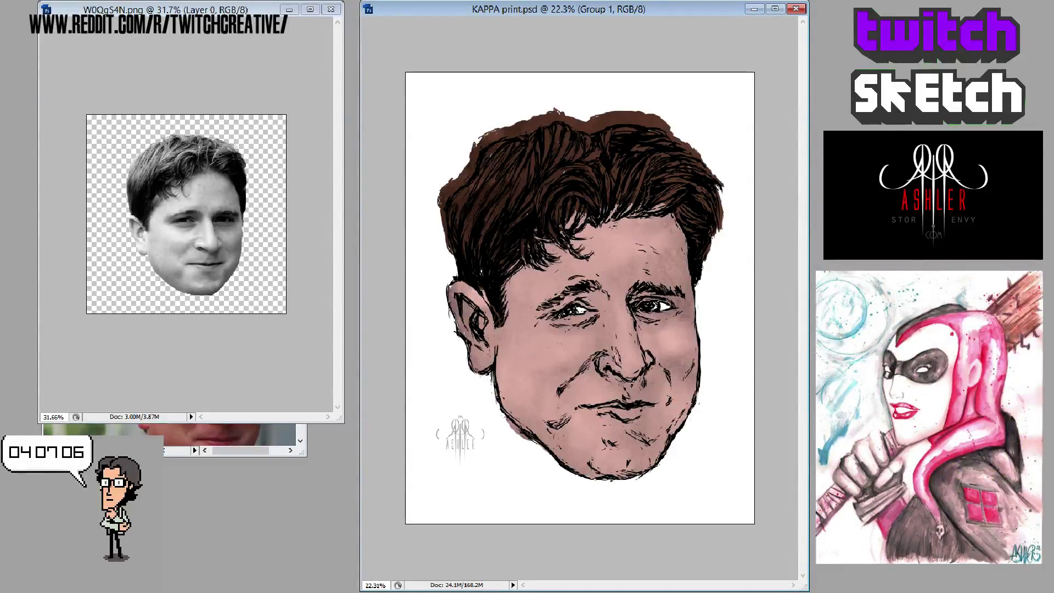
pyautogui.hotkey('ctrl', 'j')
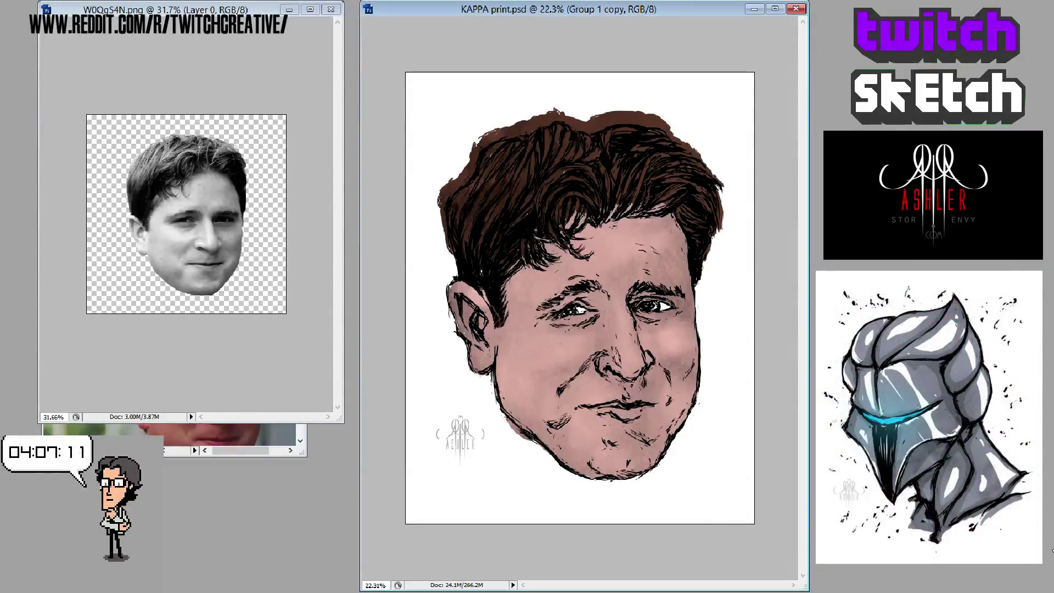
pyautogui.hotkey('ctrl', 'z')
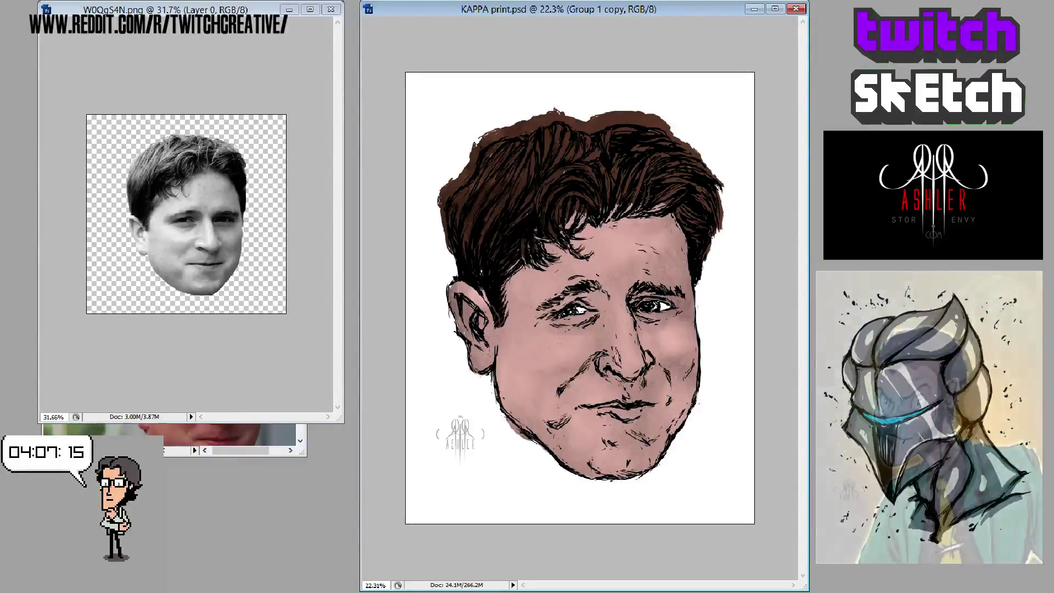
# - Step through the new Group 1 copy, selecting the Color Fill 1 copy 7 and Color Fill 1 copy 6 layer masks
pyautogui.hotkey('alt', '[')
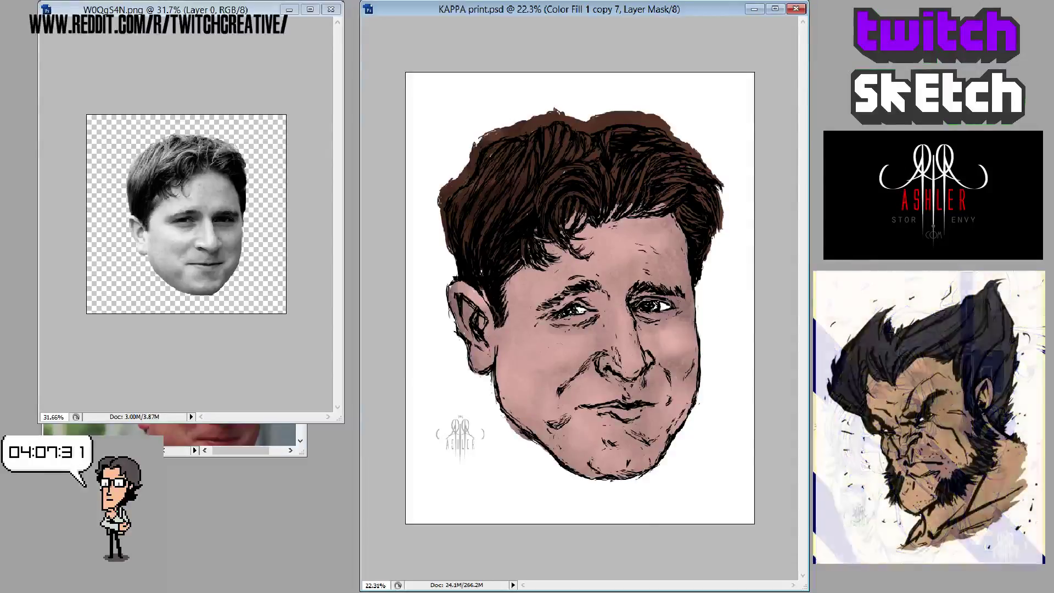
pyautogui.hotkey('ctrl', 'z')
pyautogui.hotkey('ctrl', 'z')
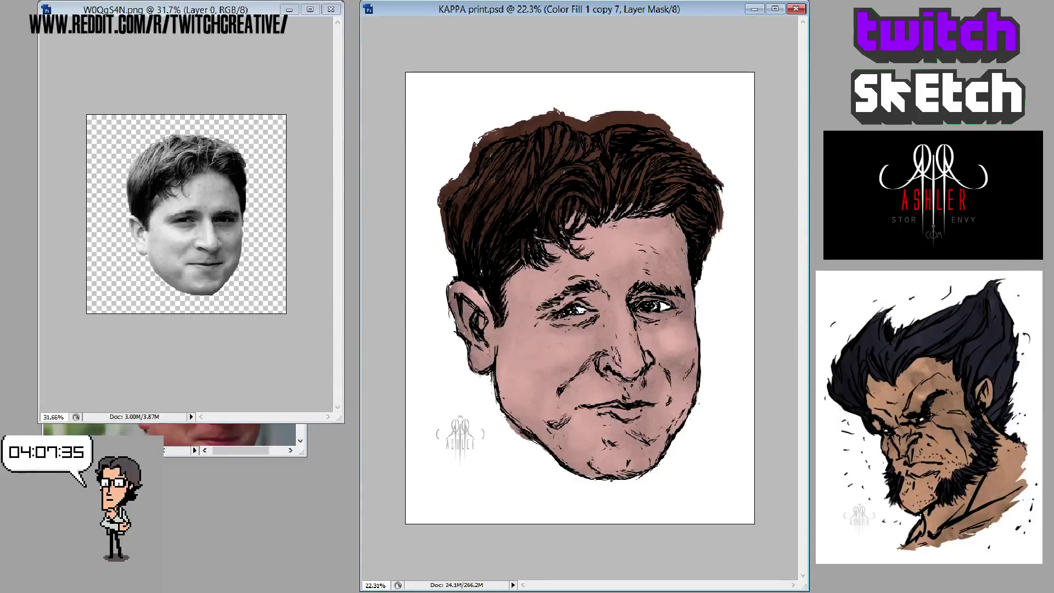
pyautogui.hotkey('alt', '[')
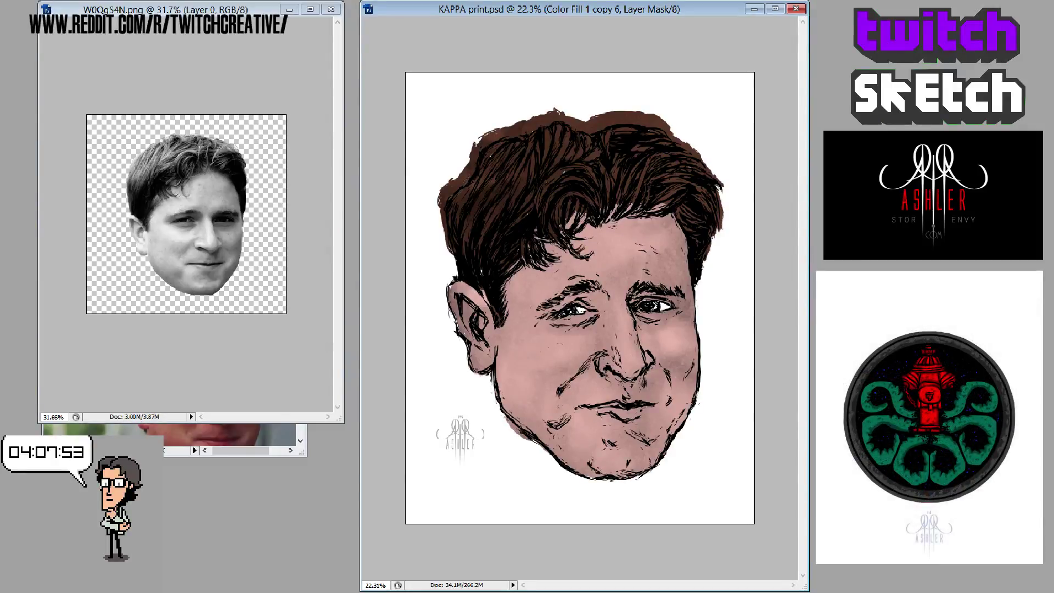
pyautogui.hotkey('alt', ']')
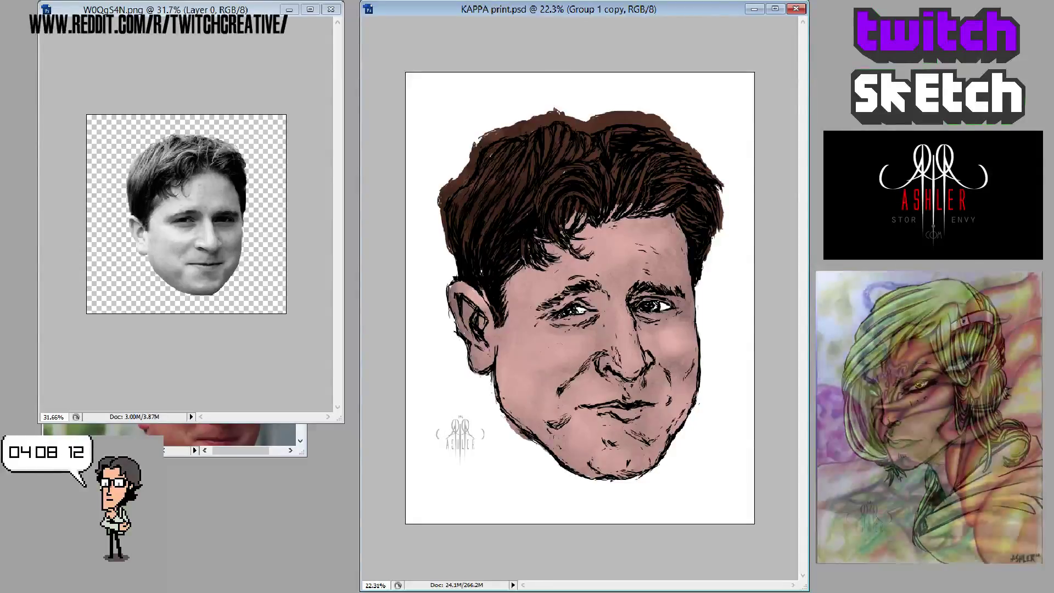
pyautogui.hotkey('alt', '[')
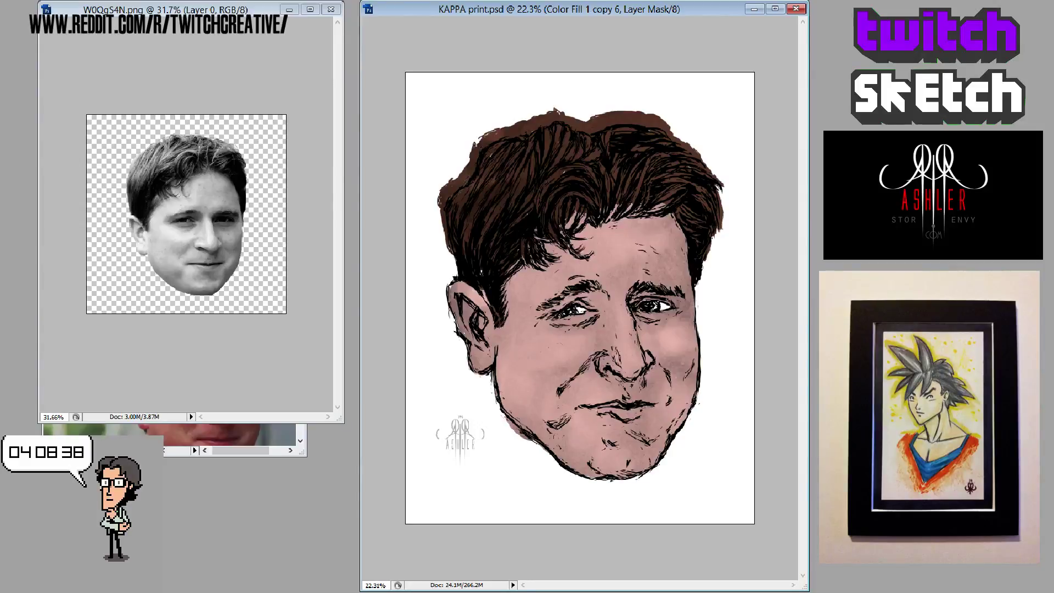
# - Reselect Group 1 copy, step through its Color Fill 1 copy 8 mask, and select the Color Fill 1 copy 7 layer mask
pyautogui.click(1052, 509)
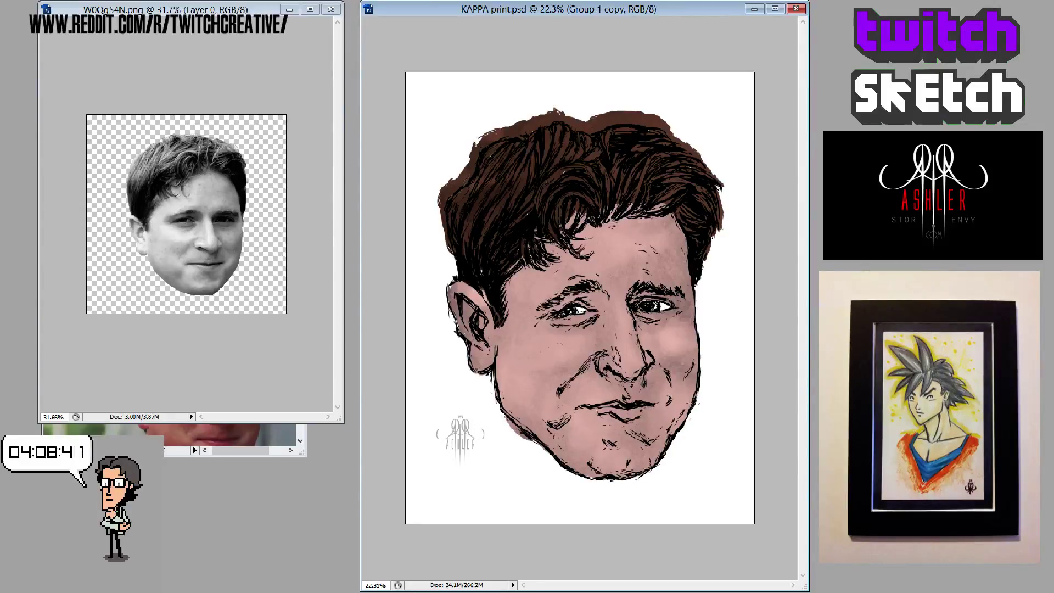
pyautogui.click(1051, 508)
pyautogui.click(1052, 509)
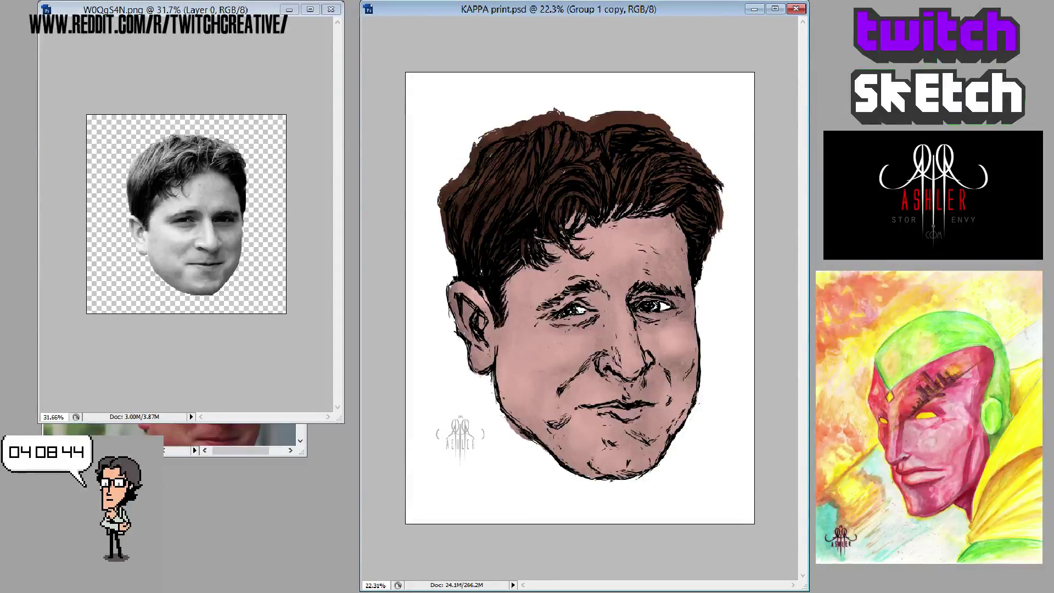
pyautogui.hotkey('alt', '[')
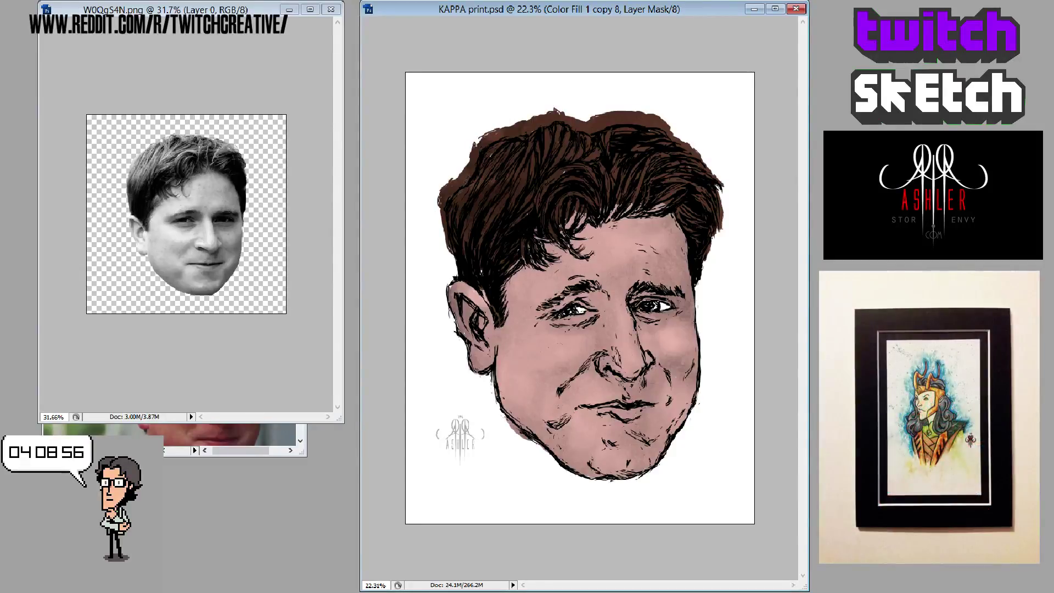
pyautogui.hotkey('alt', ']')
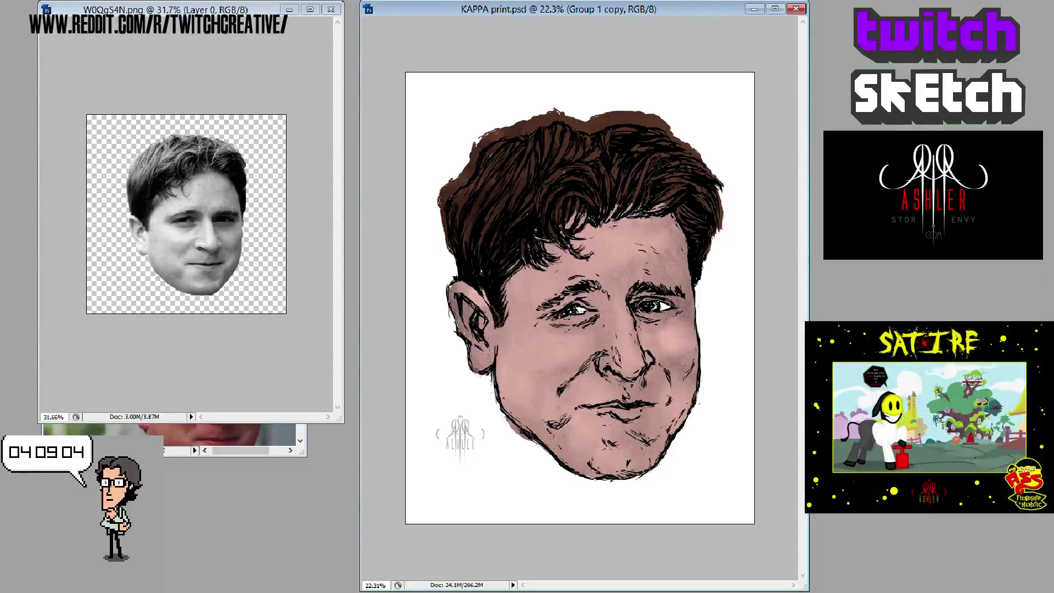
pyautogui.hotkey('ctrl', 'shift', 'e')
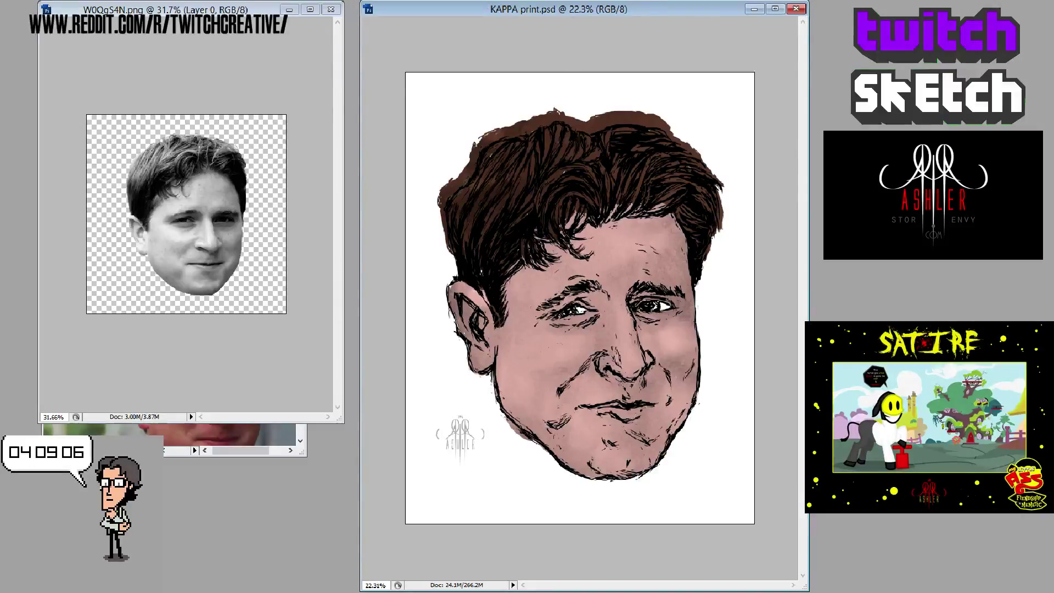
pyautogui.hotkey('alt', '[')
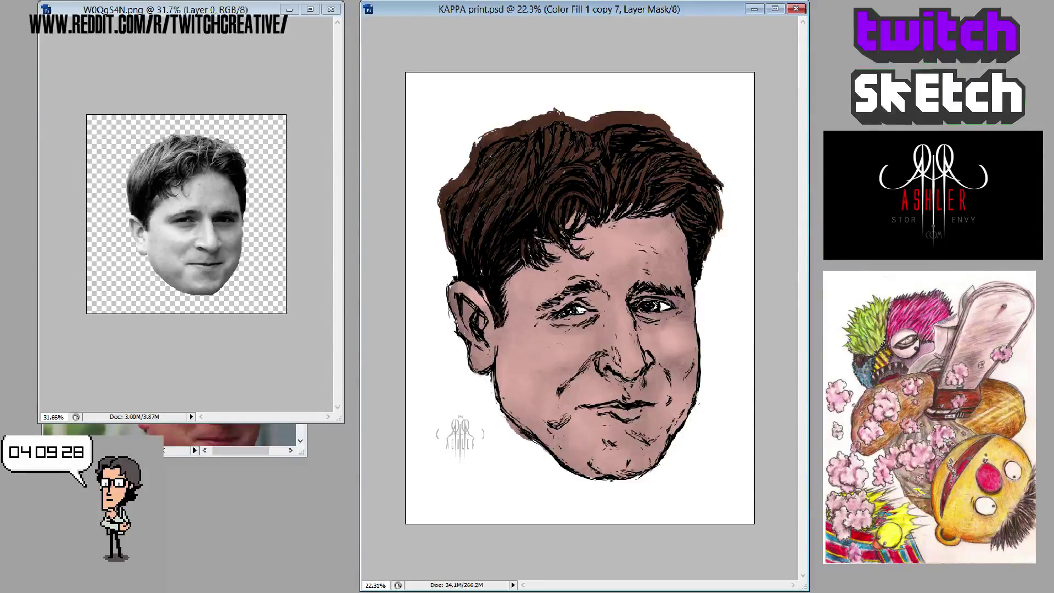
# - Preview the Color Fill 1 copy 7 mask as a color overlay and compare the hair with its brown color hidden and shown
pyautogui.press('\\')
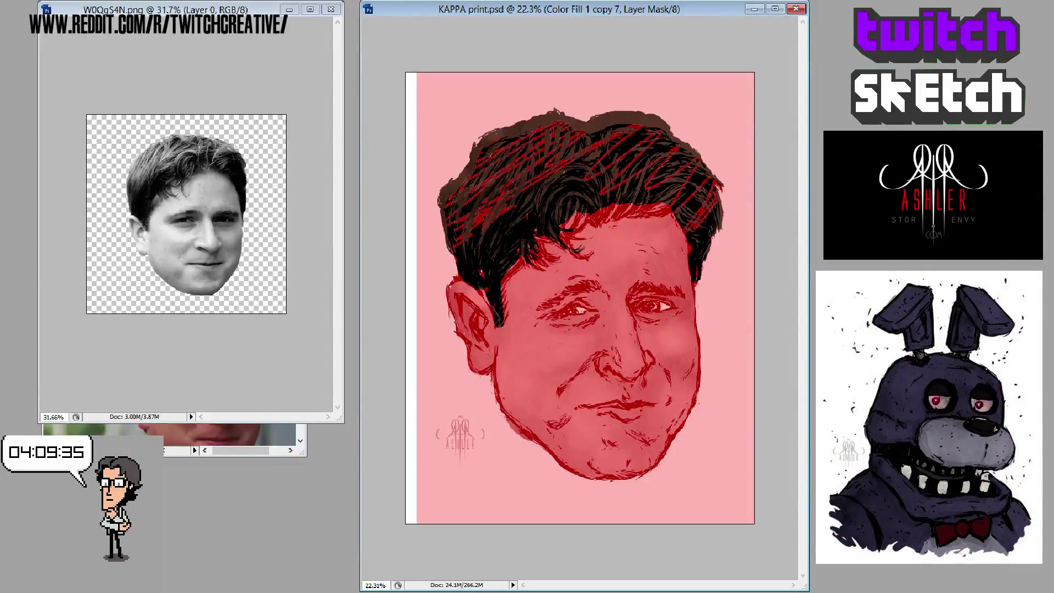
pyautogui.press('\\')
pyautogui.hotkey('ctrl', 'z')
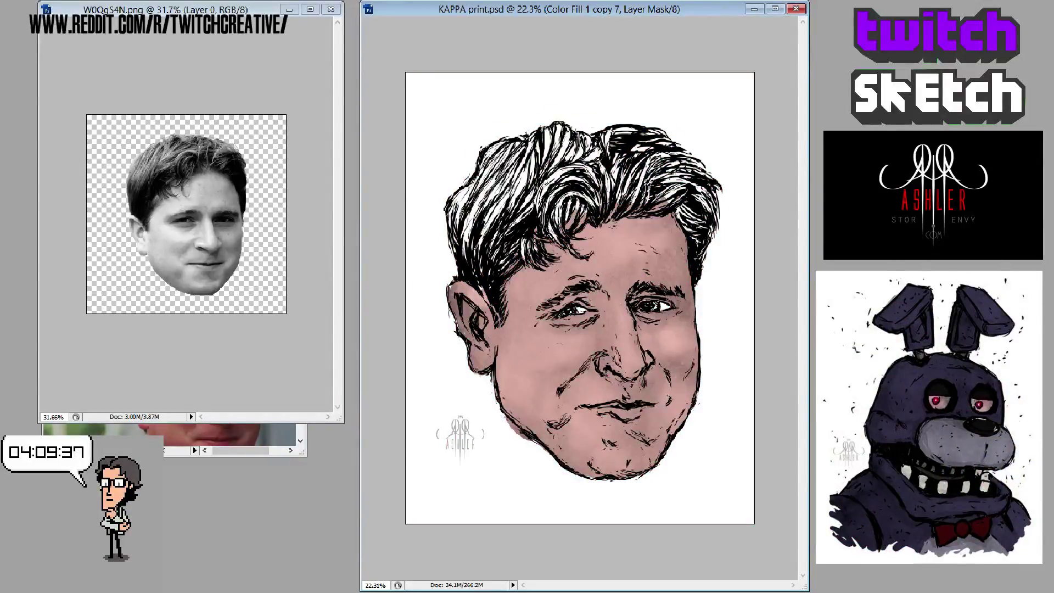
pyautogui.hotkey('ctrl', 'z')
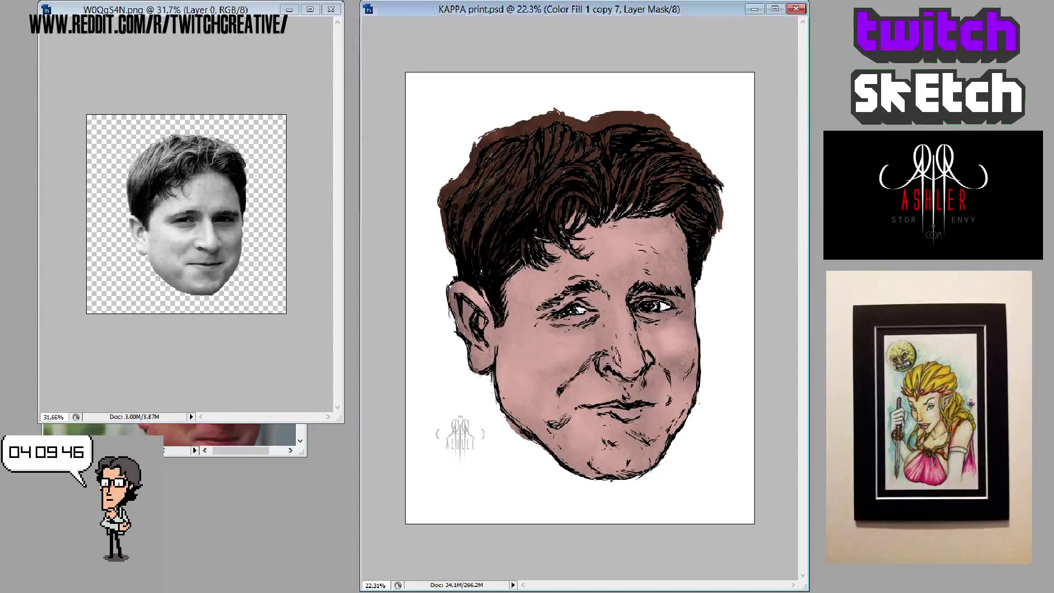
# - Hide the line art and brush diagonal strands out of the Color Fill 1 copy 7 mask on the hair's left side
pyautogui.click(630, 204)
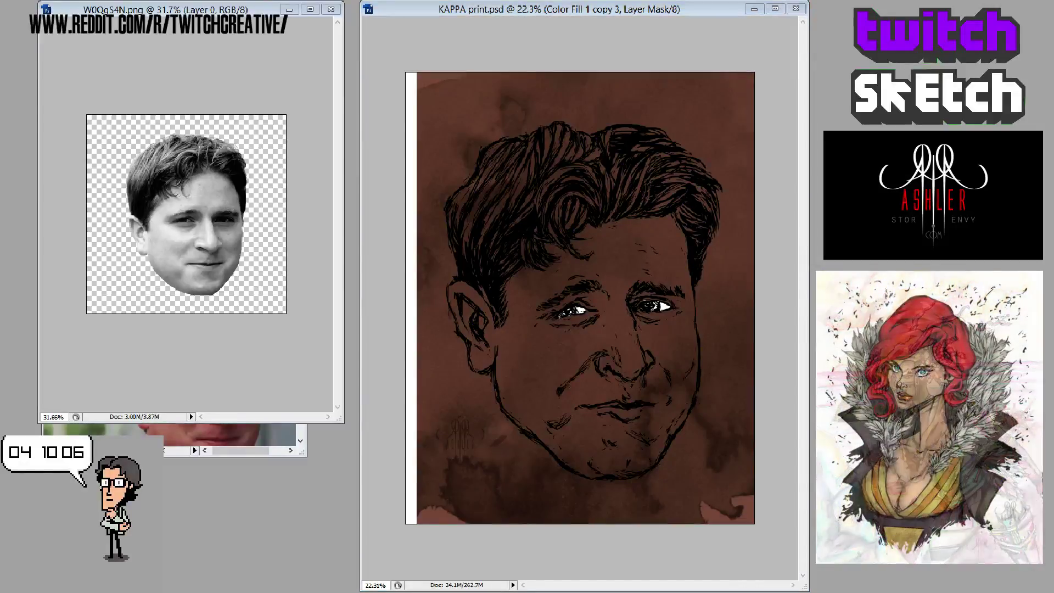
pyautogui.press('Return')
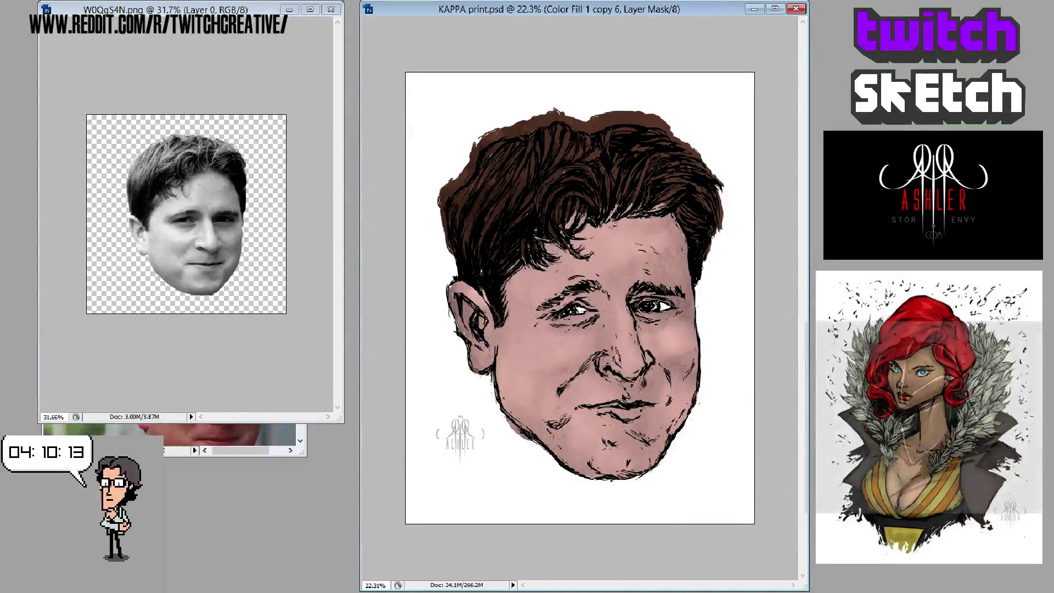
pyautogui.hotkey('alt', ']')
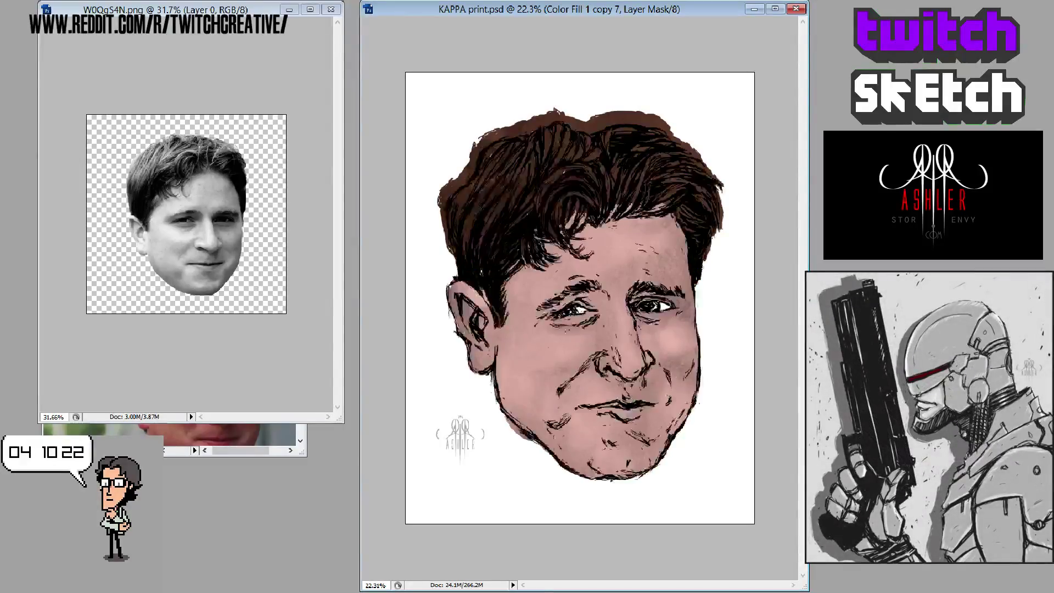
pyautogui.hotkey('ctrl', ',')
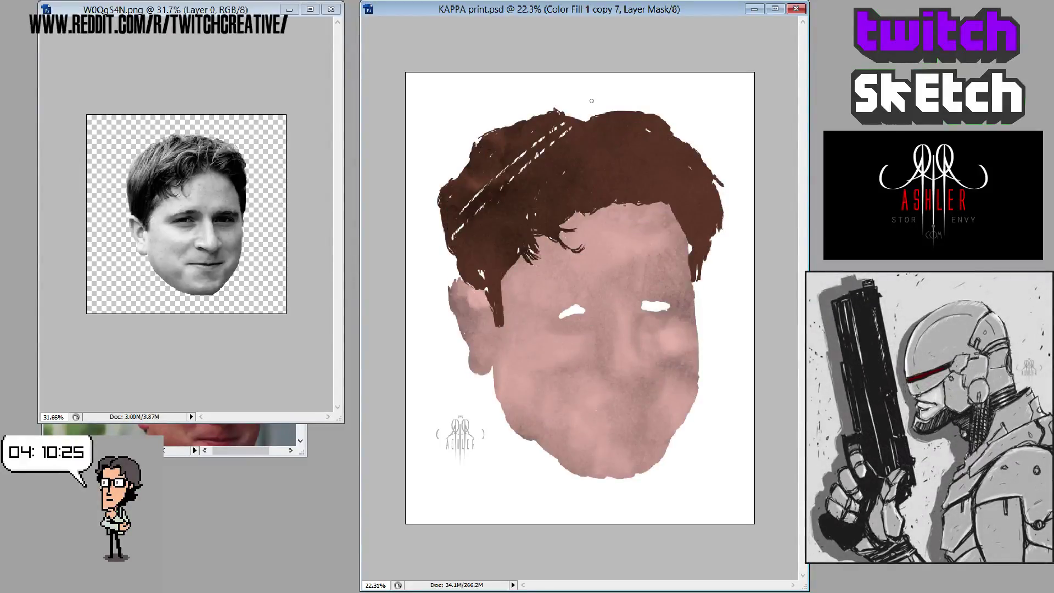
pyautogui.moveTo(445, 206); pyautogui.dragTo(555, 124)
pyautogui.moveTo(449, 233); pyautogui.dragTo(573, 132)
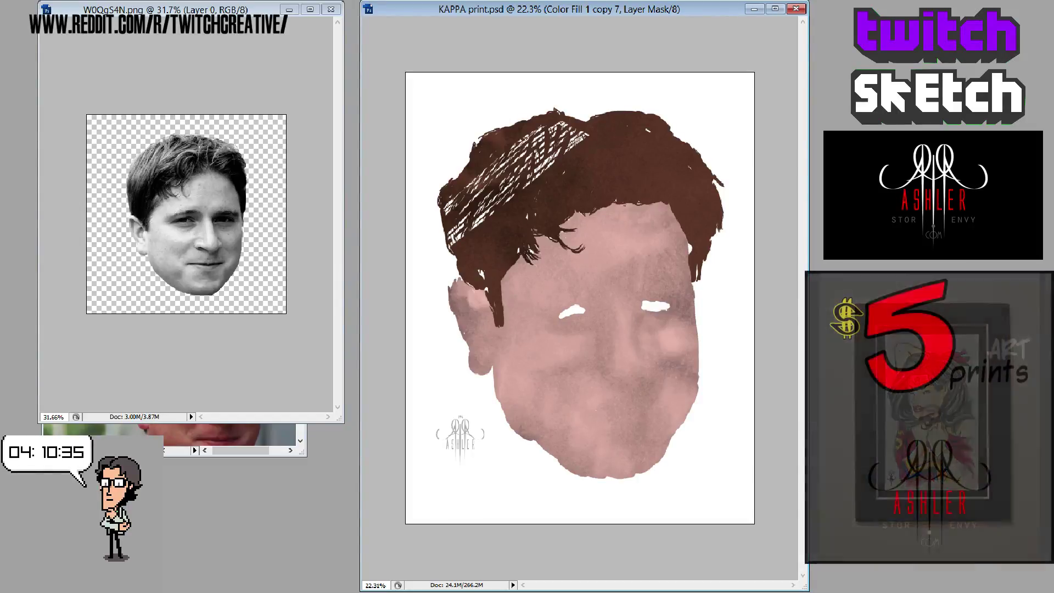
# - Remove the dark shading over the hair and brush more diagonal strands out of its mask across the center and right side
pyautogui.hotkey('ctrl', 'z')
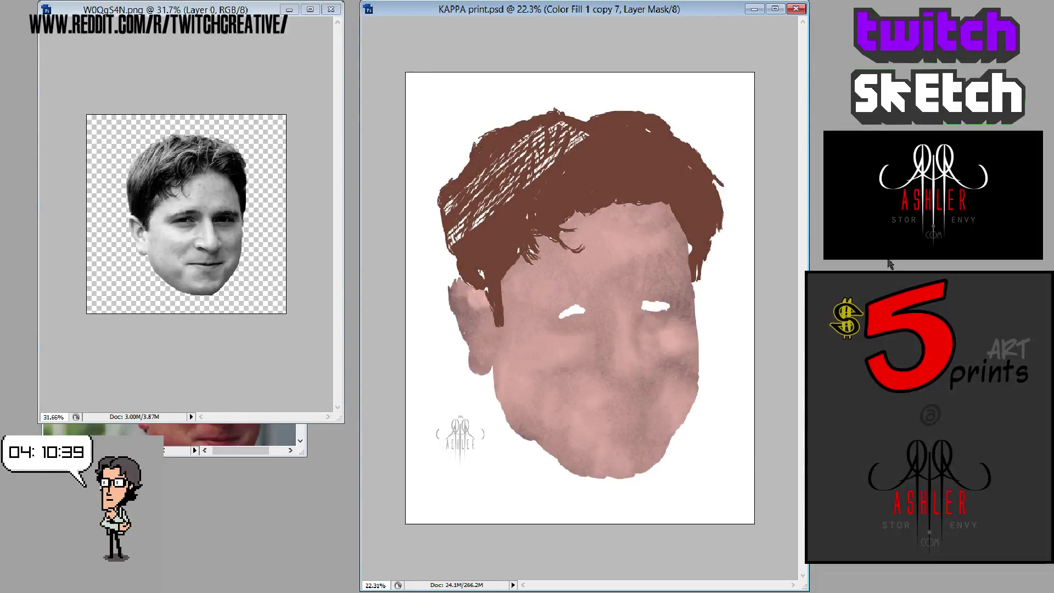
pyautogui.moveTo(535, 177)
pyautogui.mouseDown()
pyautogui.moveTo(557, 156)
pyautogui.moveTo(642, 127)
pyautogui.moveTo(667, 129)
pyautogui.mouseUp()
pyautogui.moveTo(619, 173); pyautogui.dragTo(674, 138)
pyautogui.moveTo(620, 171); pyautogui.dragTo(681, 144)
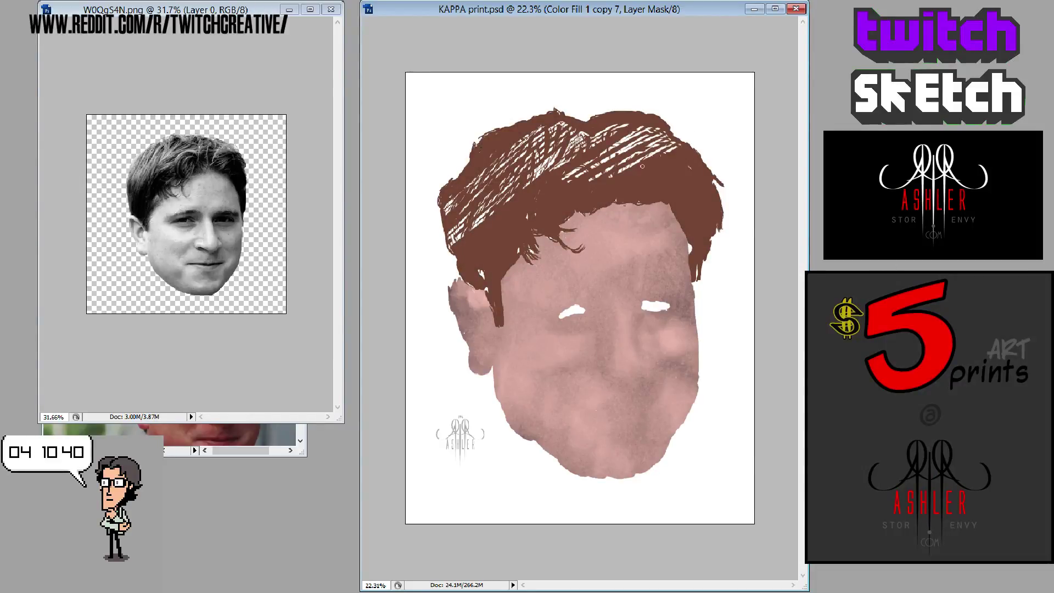
pyautogui.moveTo(655, 186); pyautogui.dragTo(705, 161)
pyautogui.moveTo(618, 166); pyautogui.dragTo(666, 144)
pyautogui.moveTo(516, 217); pyautogui.dragTo(615, 173)
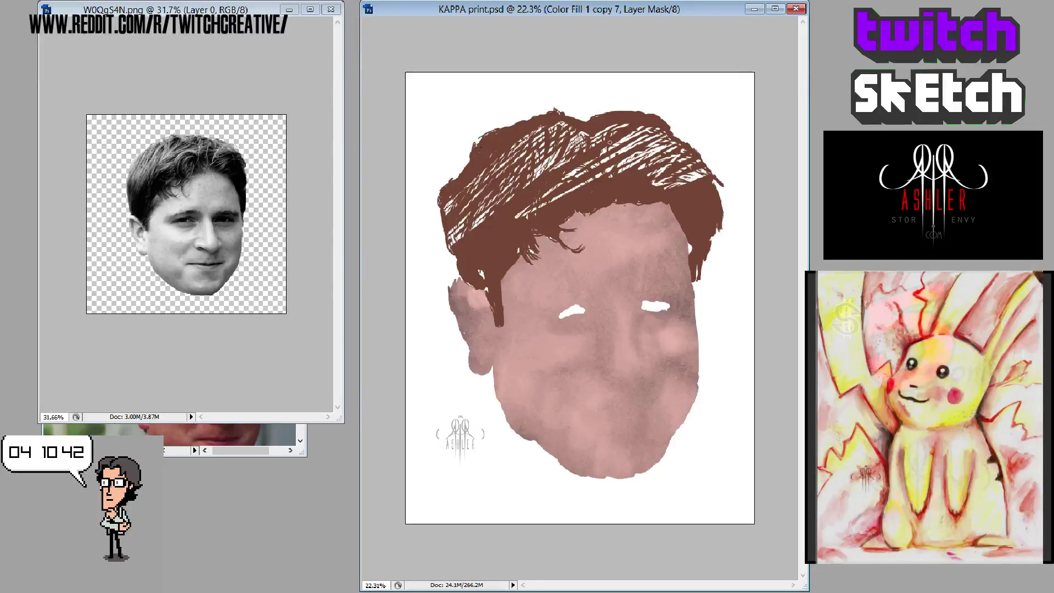
pyautogui.moveTo(522, 194); pyautogui.dragTo(574, 159)
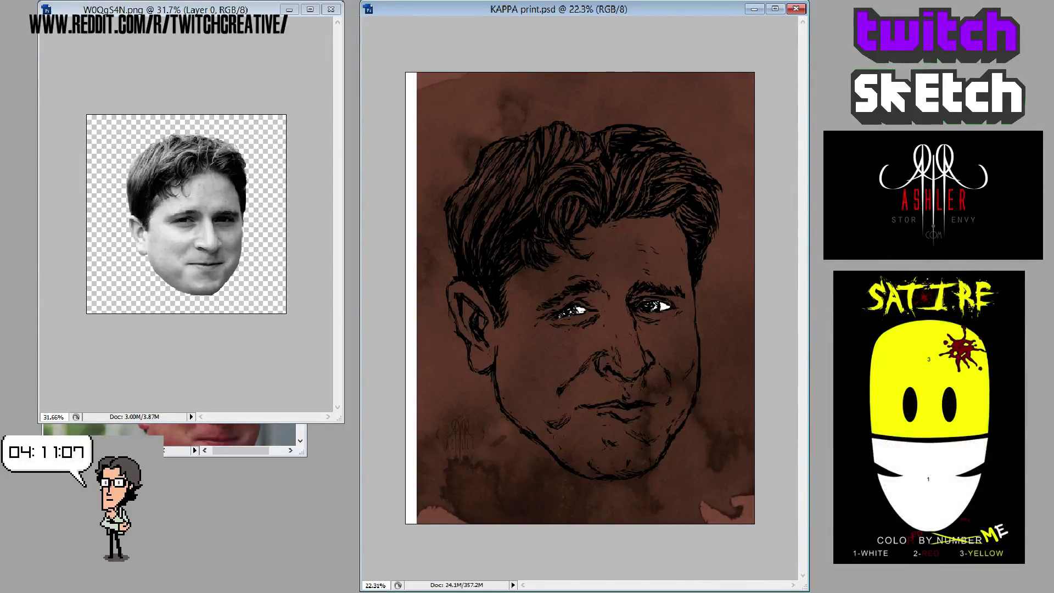
# - Try merging the duplicated color layers, and discard Group 1 copy with its contents
pyautogui.hotkey('ctrl', 'e')
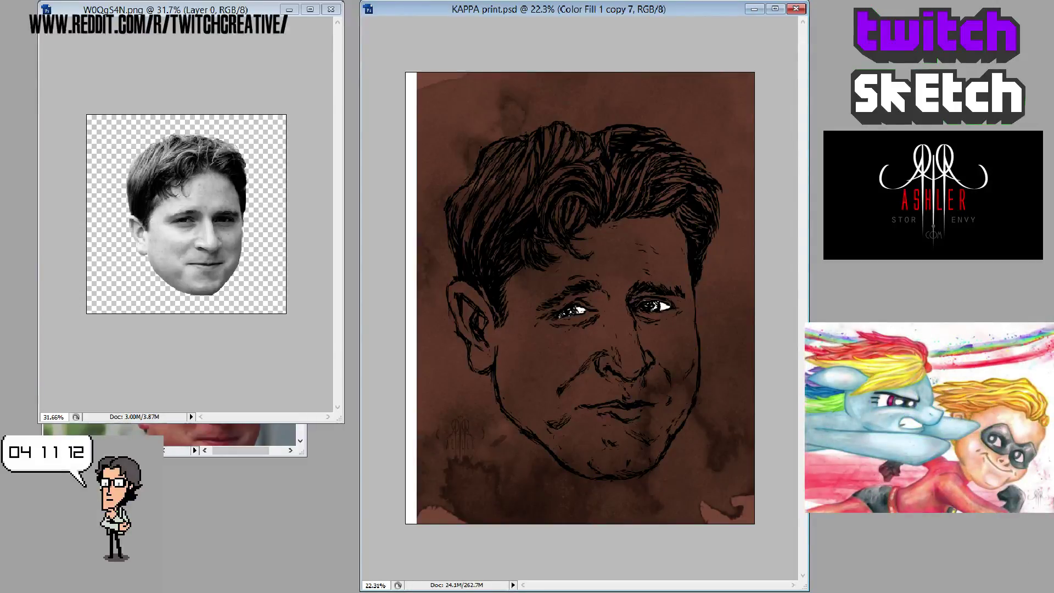
pyautogui.hotkey('alt', '[')
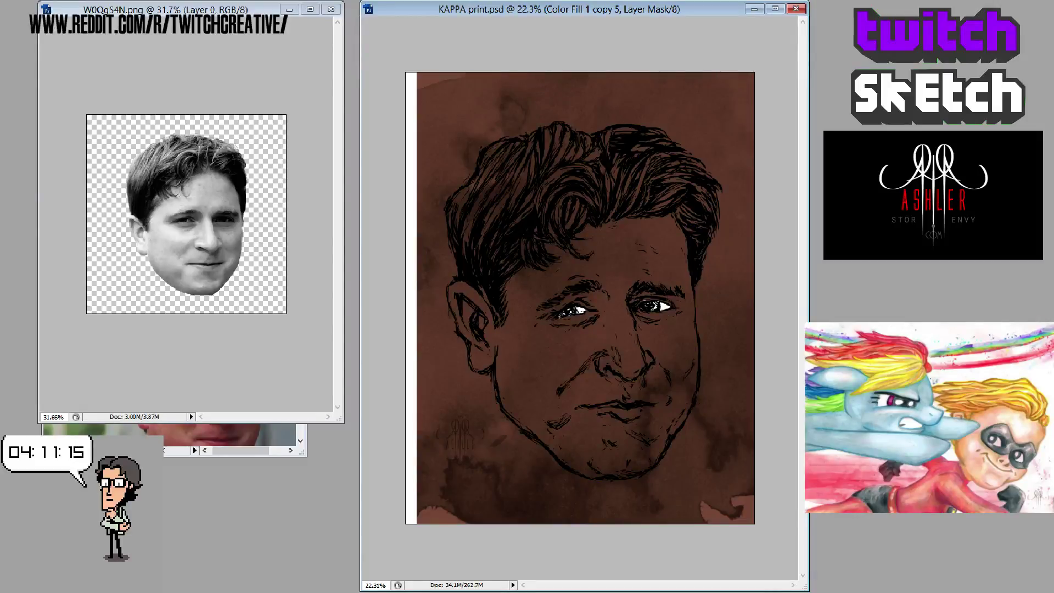
pyautogui.hotkey('alt', 'shift', '[')
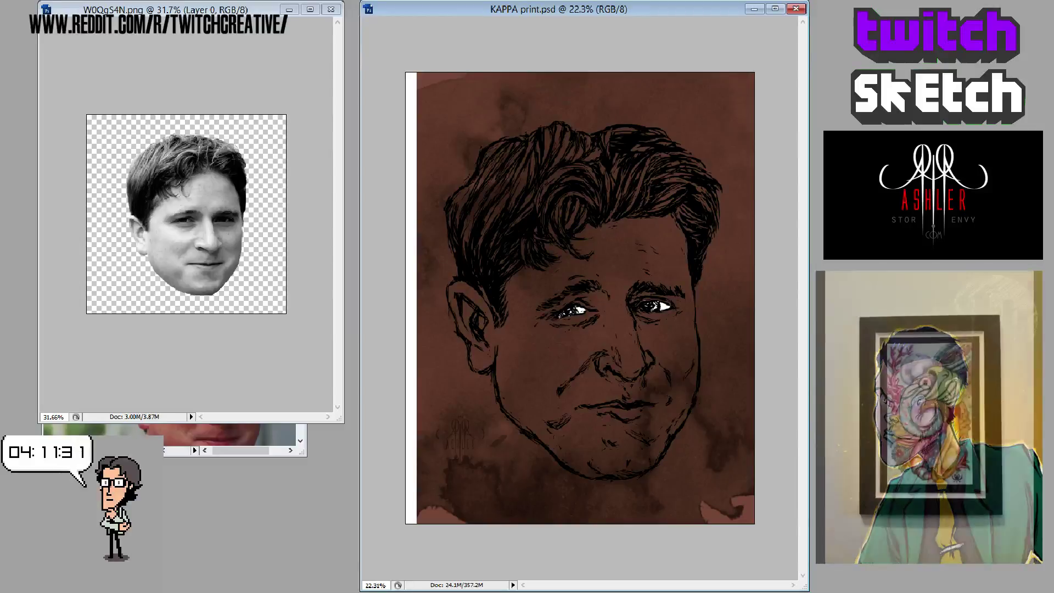
pyautogui.hotkey('ctrl', 'e')
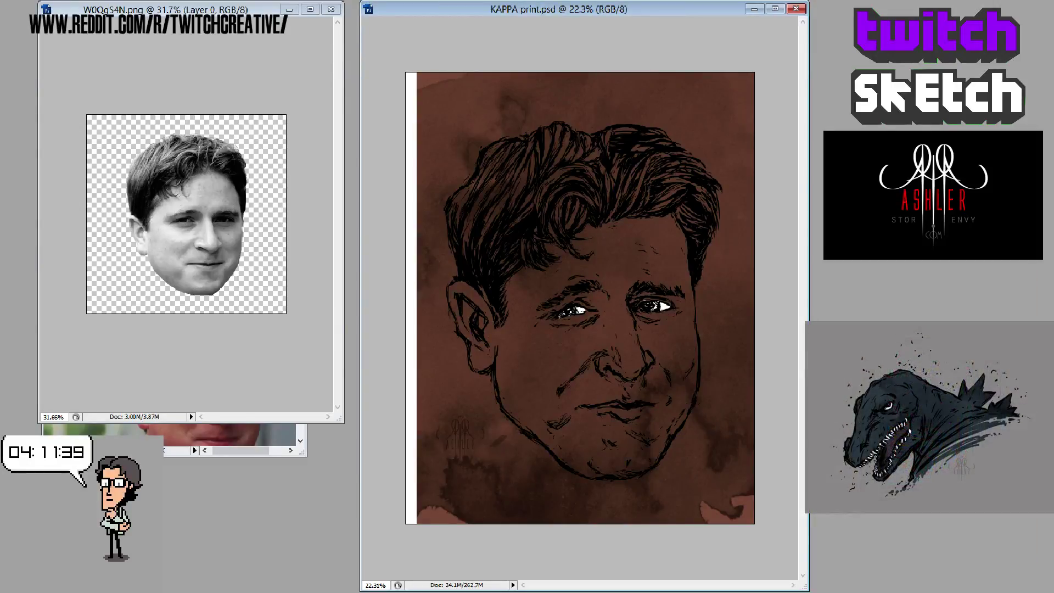
pyautogui.press('Return')
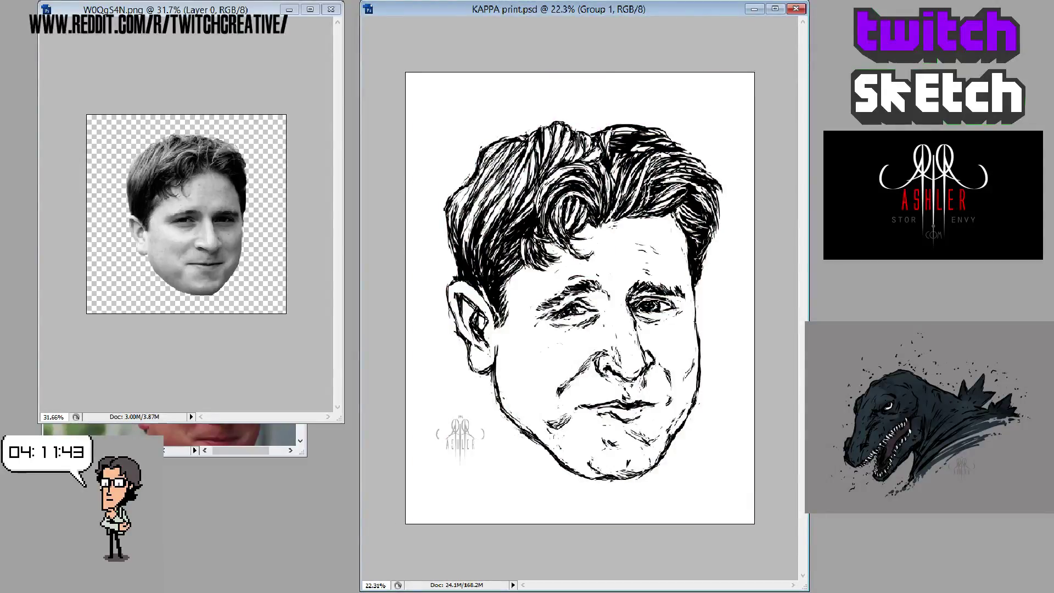
# - Show Group 1 and duplicate its Color Fill 1 copy 3 hair layer together with the mask
pyautogui.hotkey('ctrl', 'z')
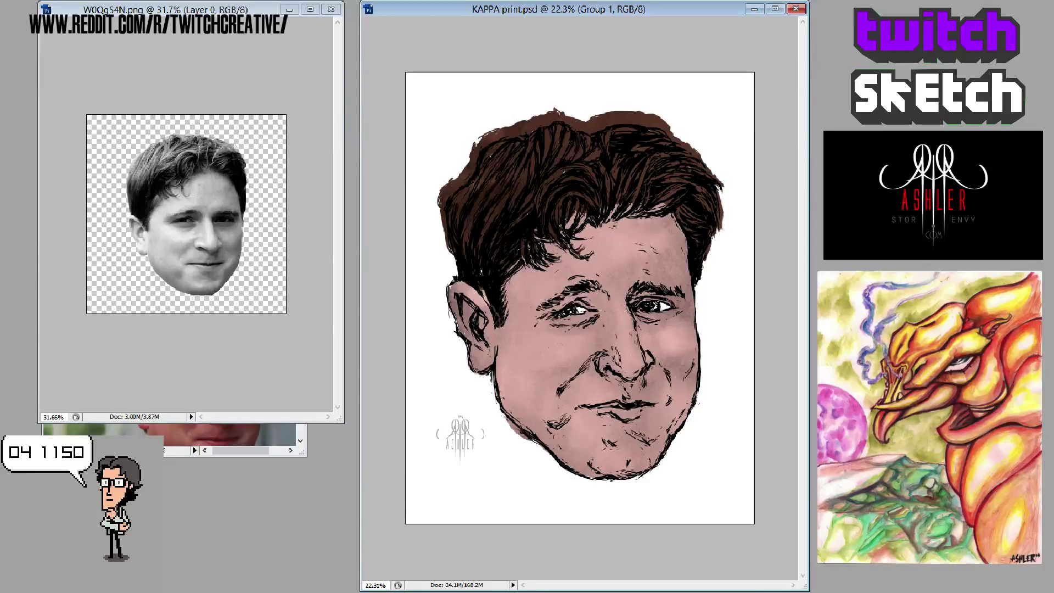
pyautogui.hotkey('alt', '[')
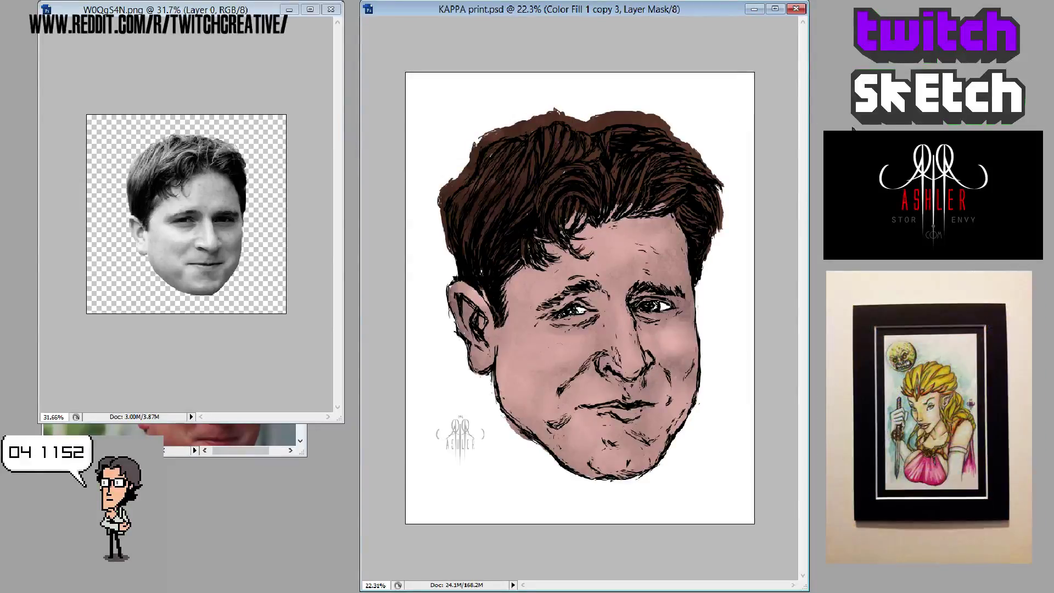
pyautogui.hotkey('ctrl', 'j')
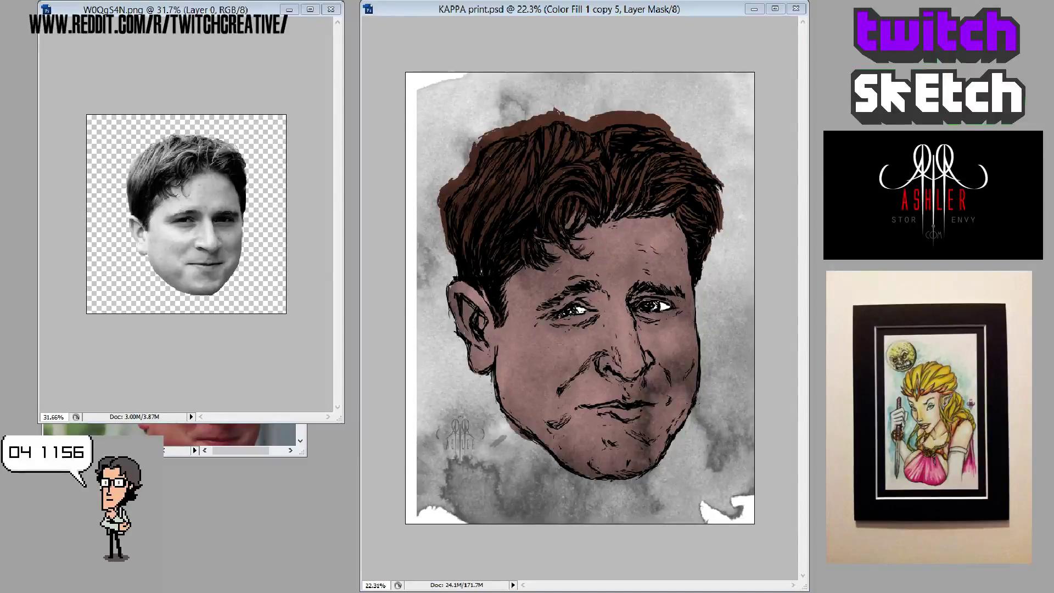
pyautogui.press('Return')
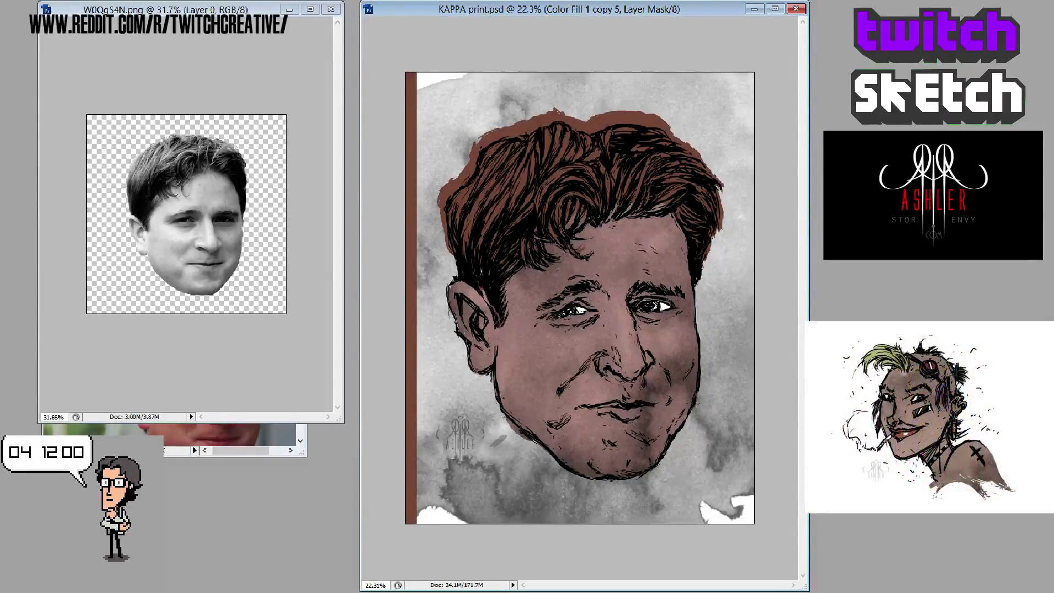
# - Hide the gray watercolor texture and replace the Color Fill 1 copy 5 mask with a fully black one
pyautogui.hotkey('ctrl', 'z')
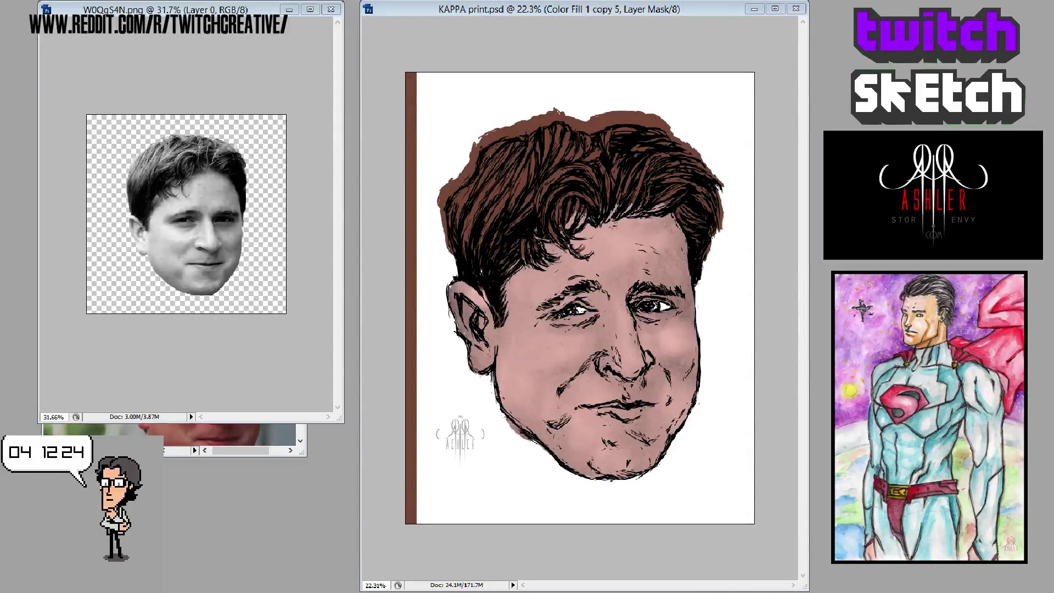
pyautogui.hotkey('ctrl', 'z')
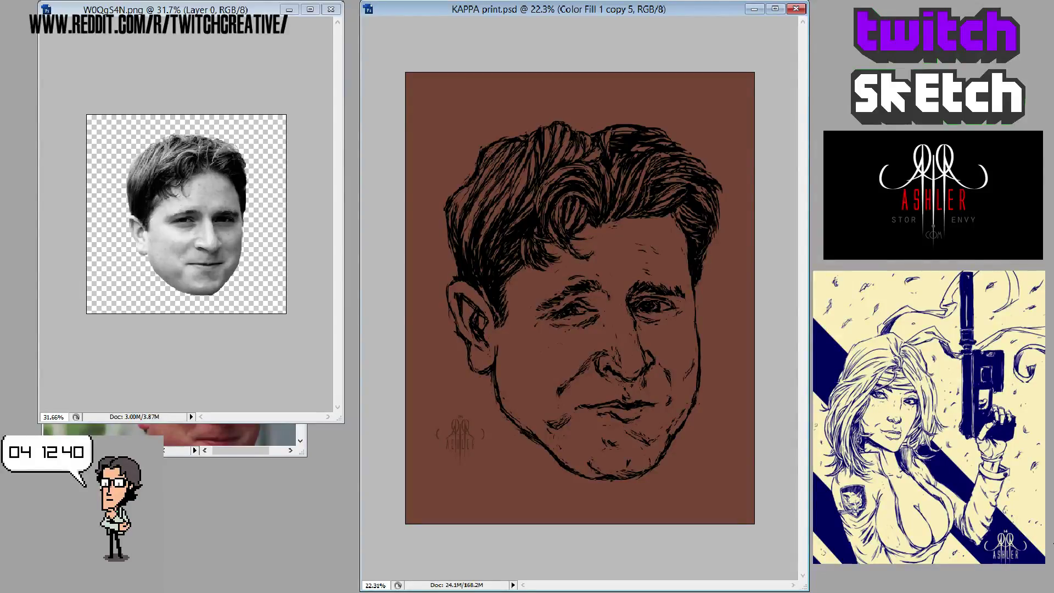
pyautogui.hotkey('ctrl', '\\')
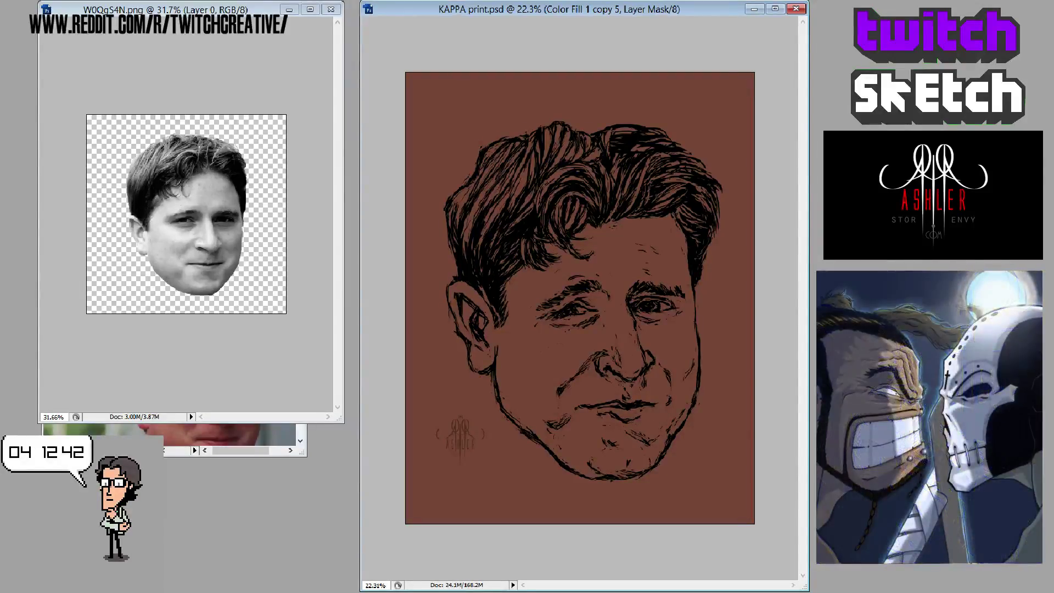
pyautogui.hotkey('ctrl', 'i')
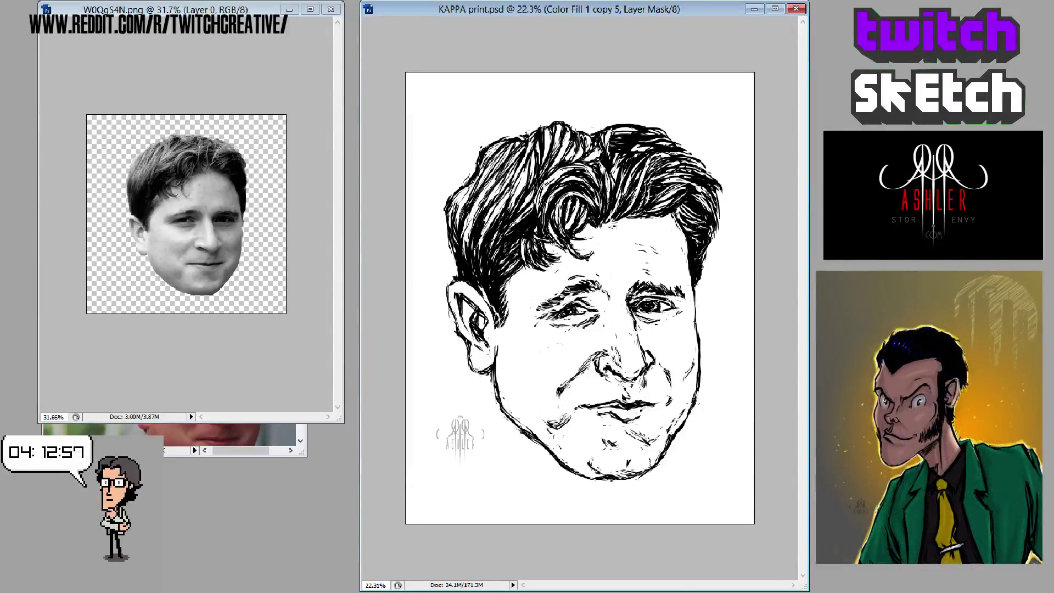
# - Recreate the black mask on Color Fill 1 copy 5 and paint brown strokes into the upper-left hair
pyautogui.press('\\')
pyautogui.press('\\')
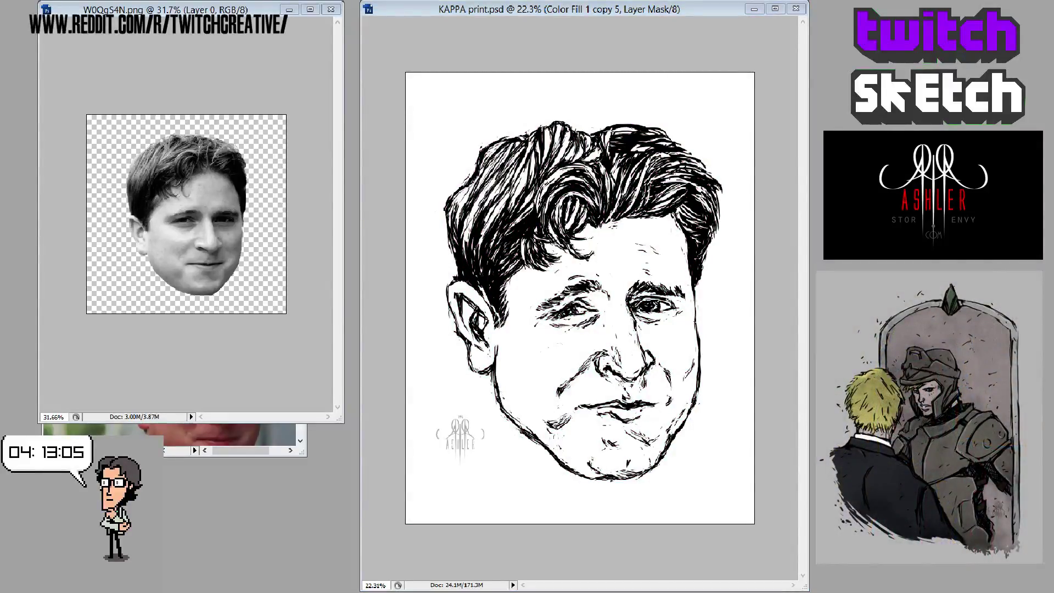
pyautogui.press('Return')
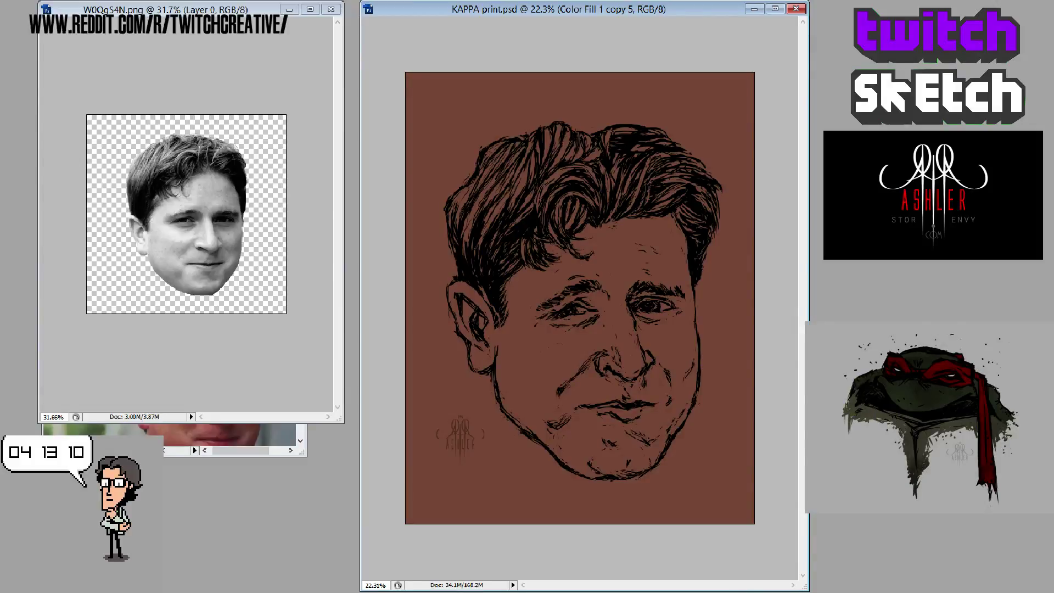
pyautogui.hotkey('ctrl', '\\')
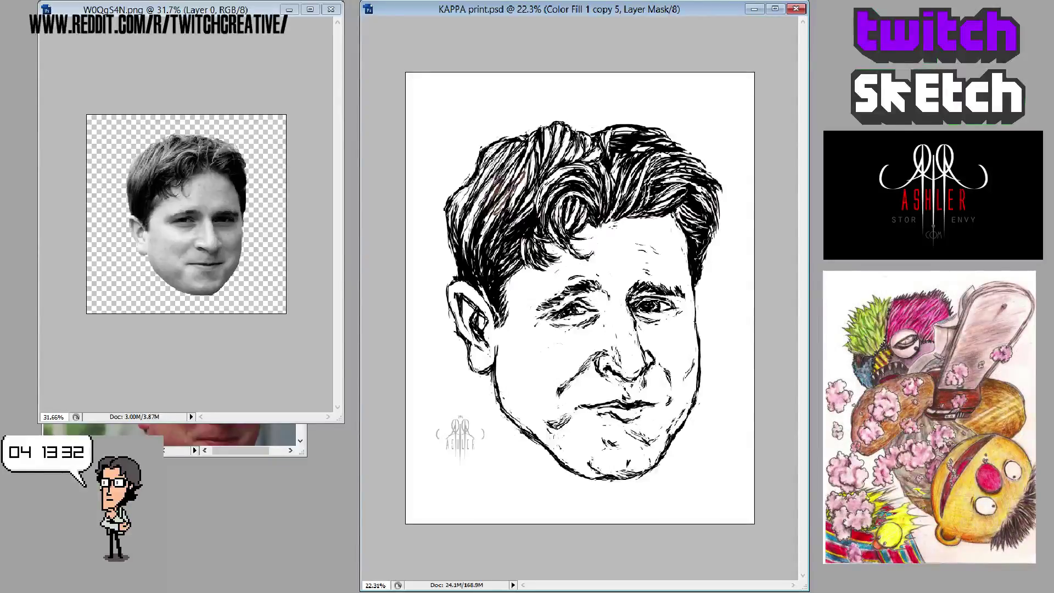
pyautogui.moveTo(494, 219); pyautogui.dragTo(517, 174)
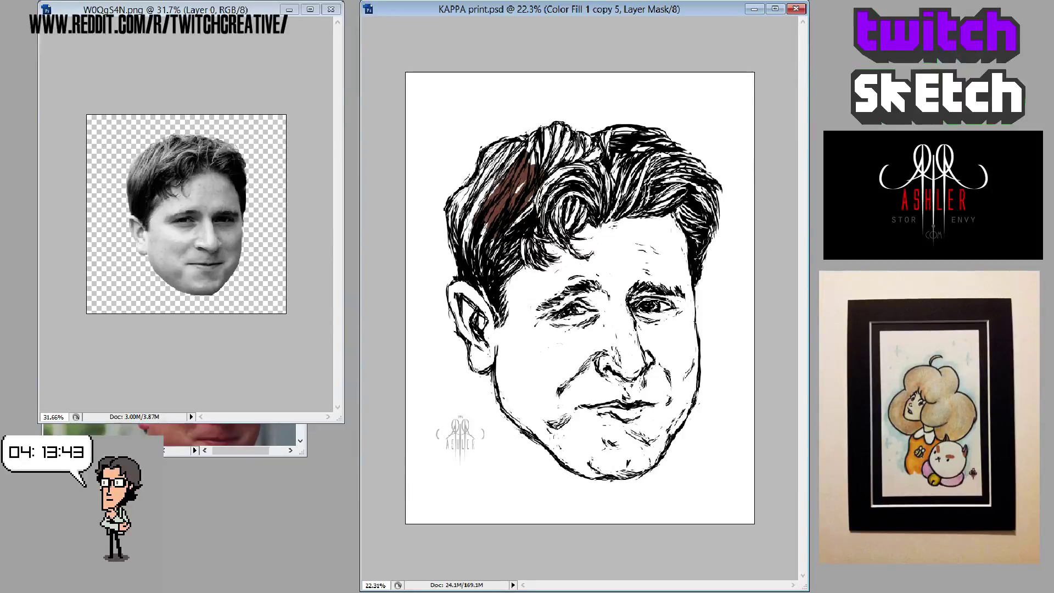
# - Select the Color Fill 1 copy 6 hair mask and brush strokes along the hair's upper-left outer edge
pyautogui.hotkey('alt', '[')
pyautogui.hotkey('alt', '[')
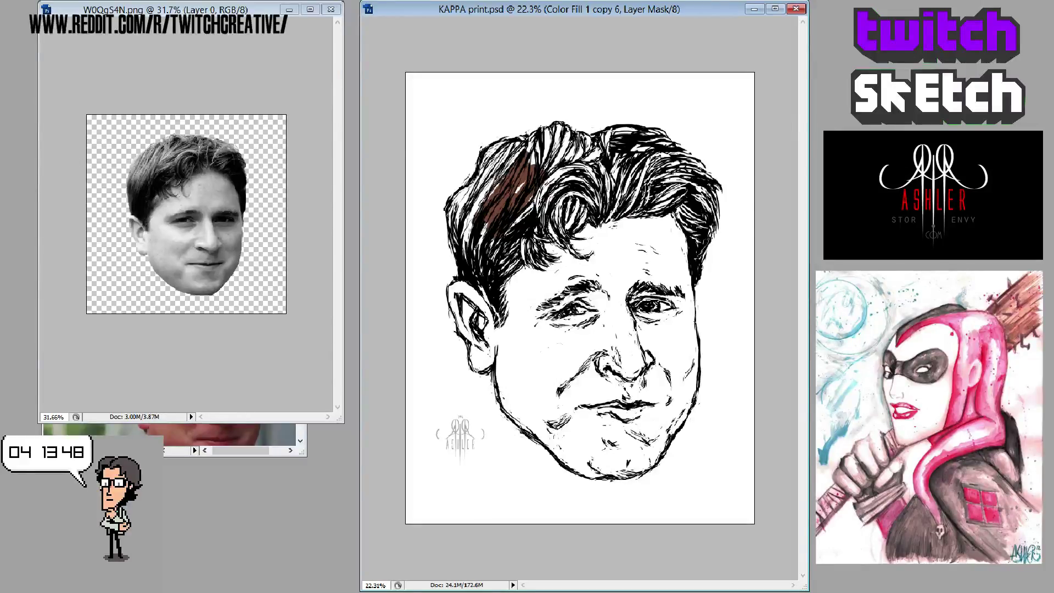
pyautogui.press('Return')
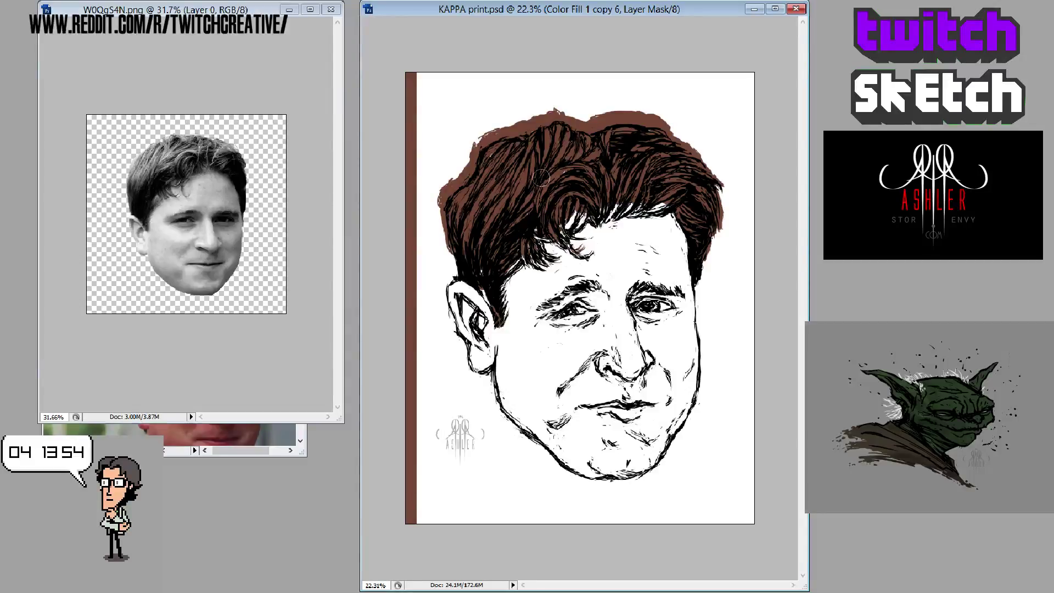
pyautogui.moveTo(526, 110)
pyautogui.mouseDown()
pyautogui.moveTo(471, 145)
pyautogui.moveTo(523, 112)
pyautogui.mouseUp()
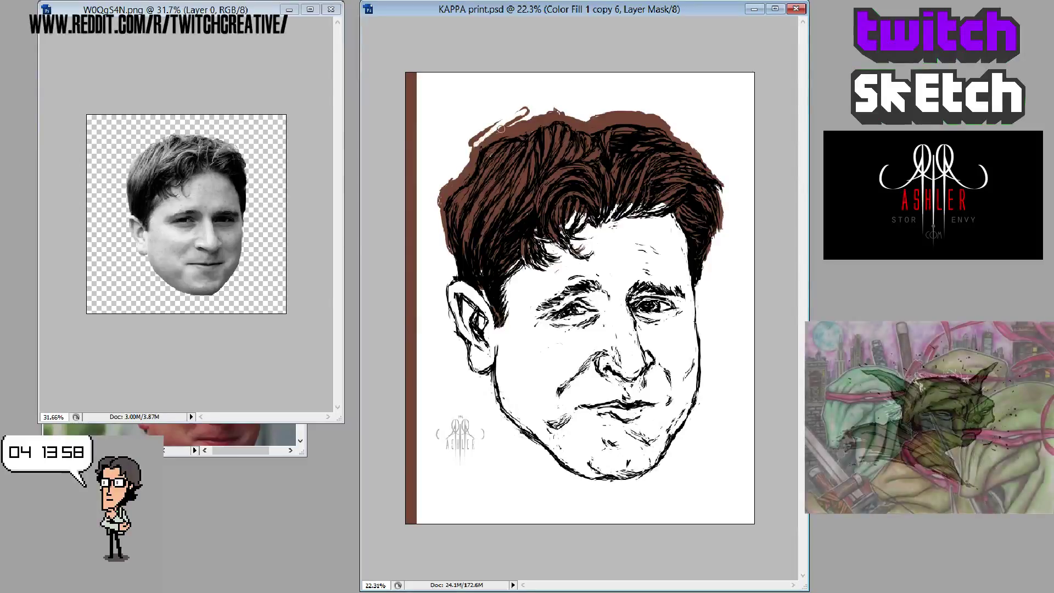
pyautogui.moveTo(480, 143)
pyautogui.mouseDown()
pyautogui.moveTo(540, 113)
pyautogui.moveTo(459, 181)
pyautogui.moveTo(481, 147)
pyautogui.mouseUp()
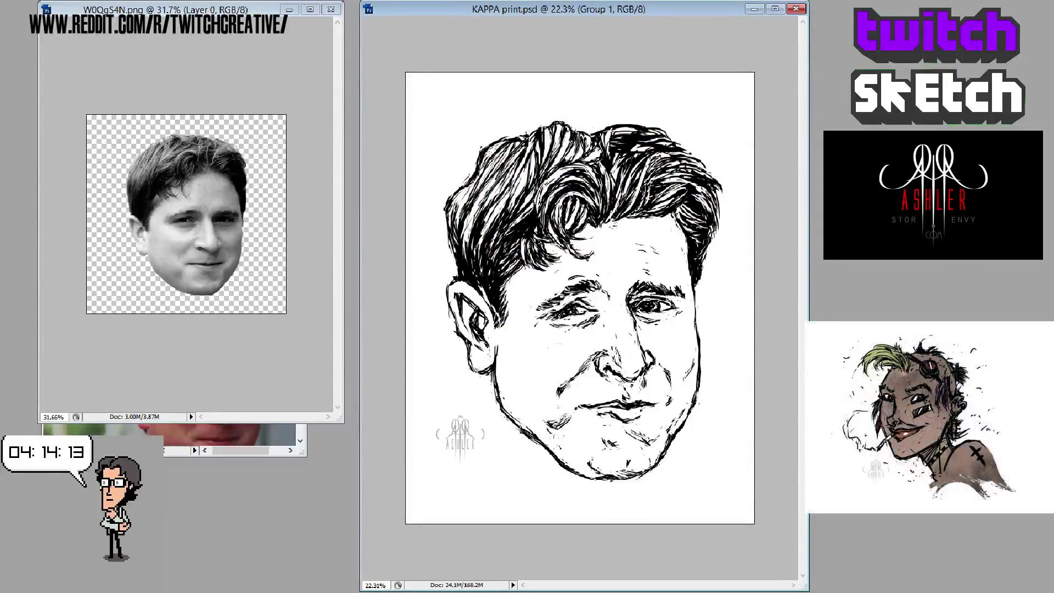
# - Duplicate Group 1 and compare the portrait with the duplicate's colors shown and hidden
pyautogui.hotkey('ctrl', 'j')
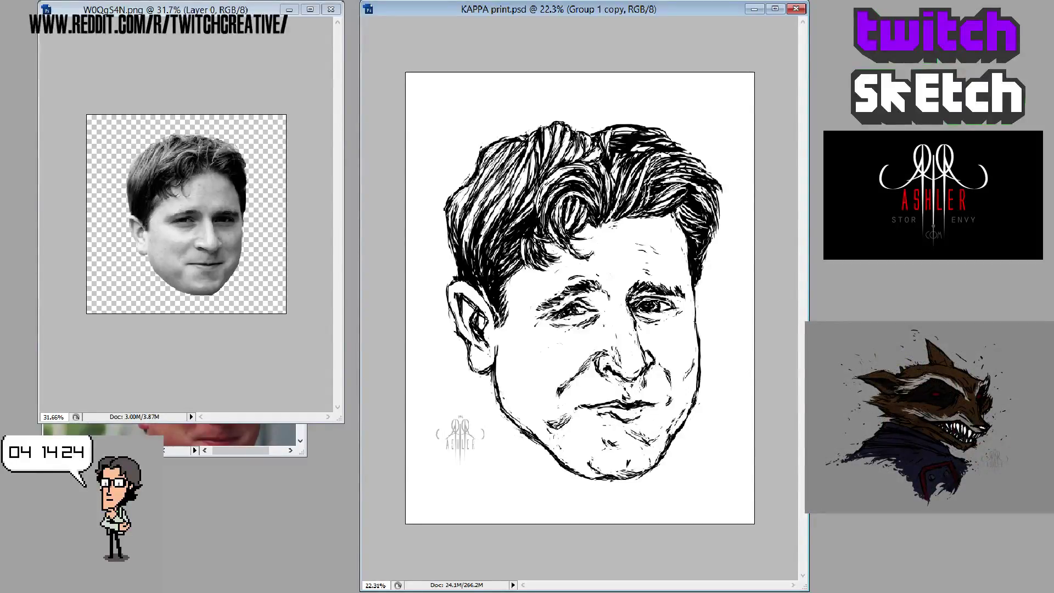
pyautogui.hotkey('ctrl', 'z')
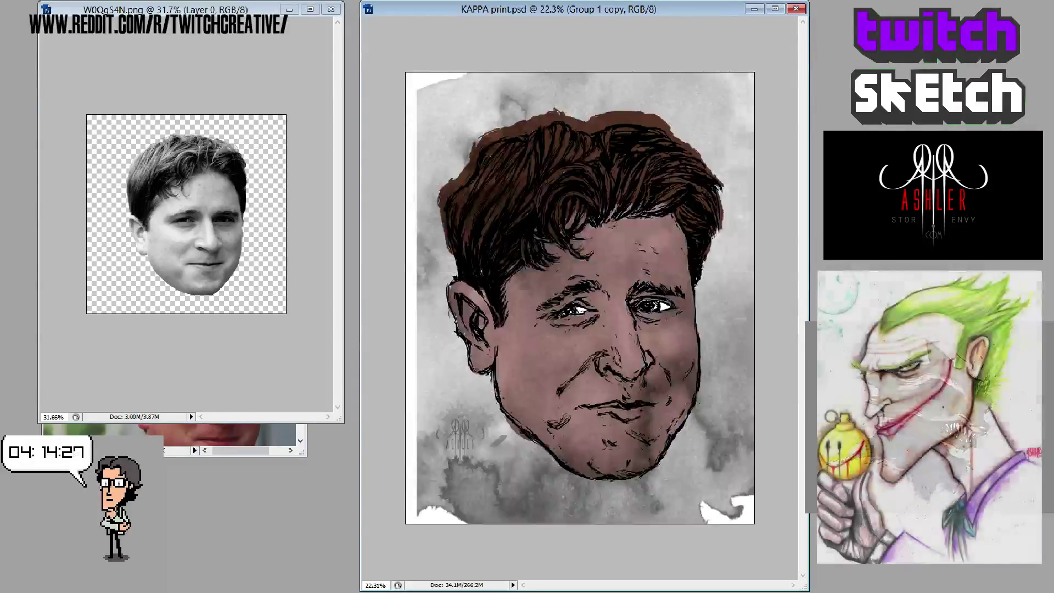
pyautogui.hotkey('ctrl', 'z')
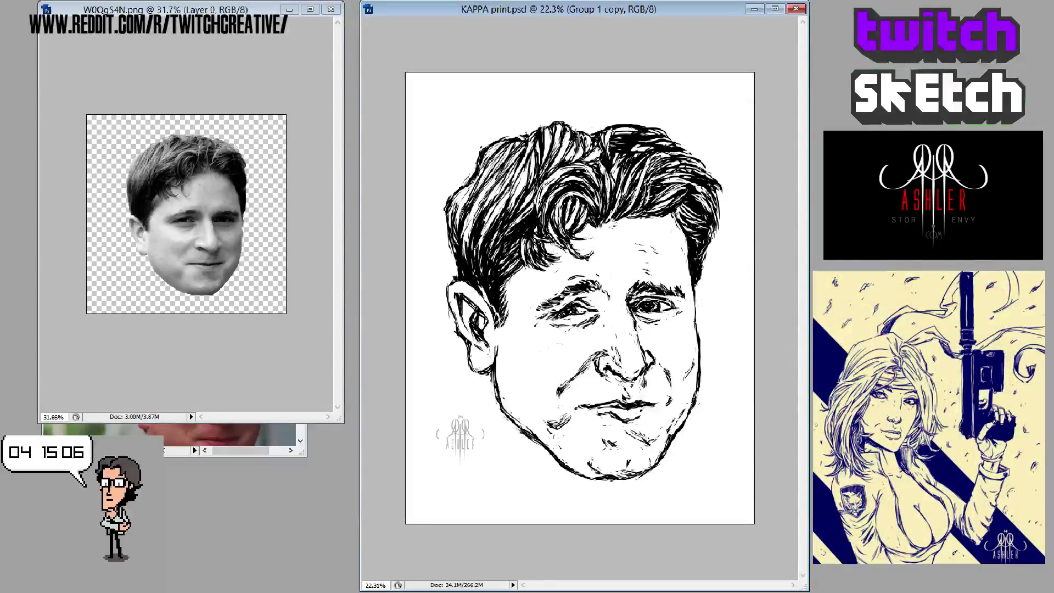
# - Show the duplicated group's colors and brush along the hair's upper-left outer edge on the Color Fill 1 copy 7 mask
pyautogui.click(1052, 552)
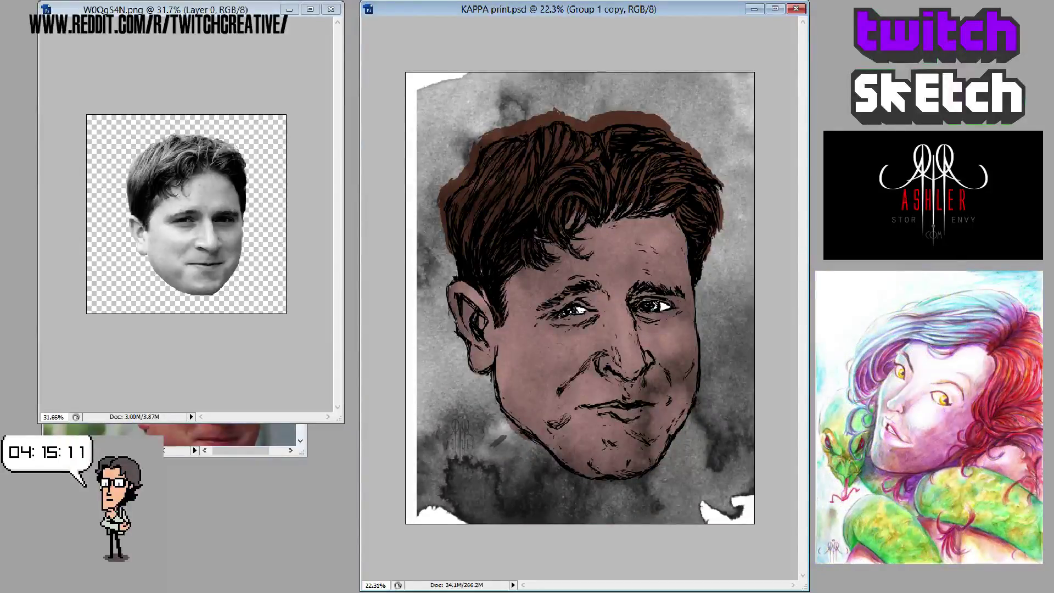
pyautogui.hotkey('alt', '[')
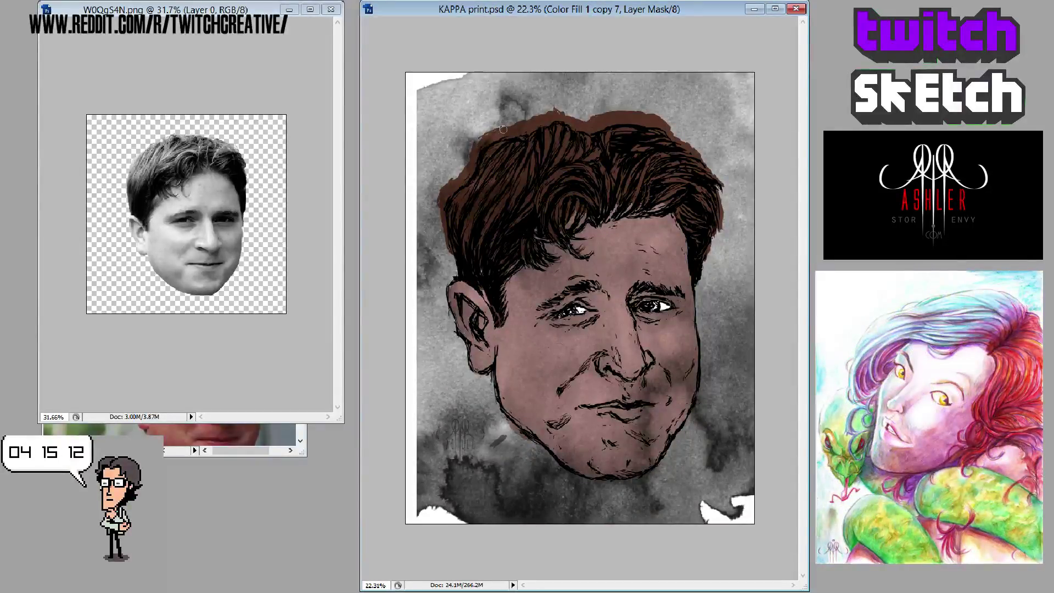
pyautogui.moveTo(503, 127); pyautogui.dragTo(476, 147)
pyautogui.hotkey('alt', ']')
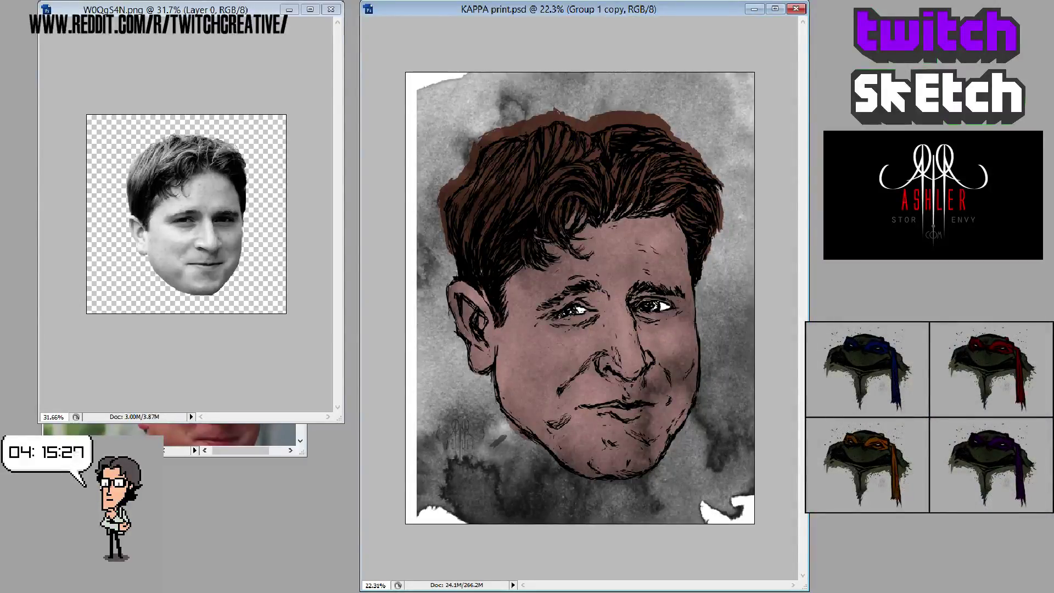
# - Select Layer 2 copy 4 and remove the gray watercolor texture, leaving the skin and hair colors on white
pyautogui.hotkey('alt', '[')
pyautogui.hotkey('shift', '+')
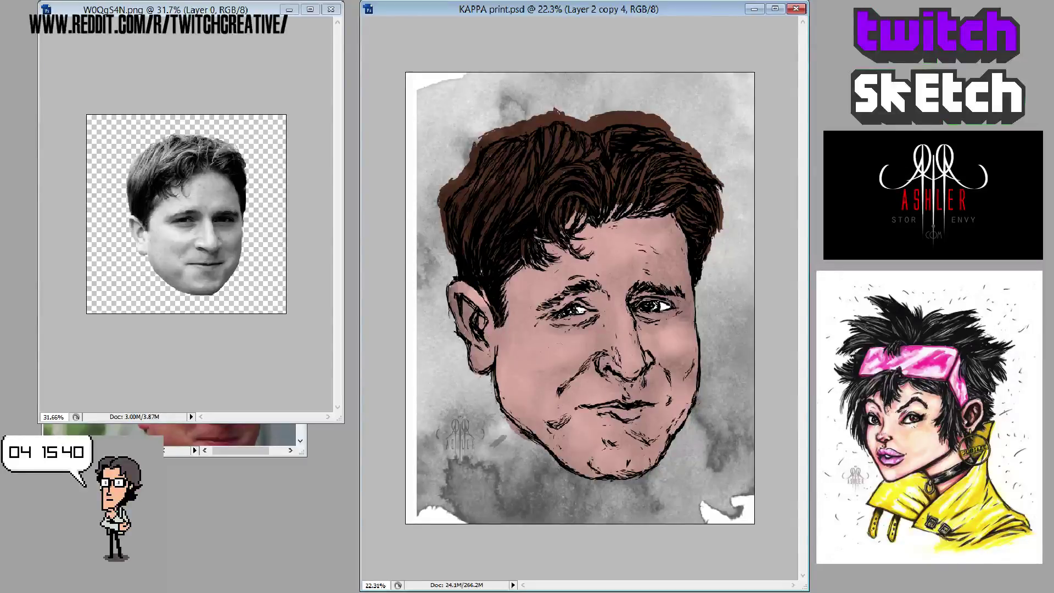
pyautogui.hotkey('ctrl', 'z')
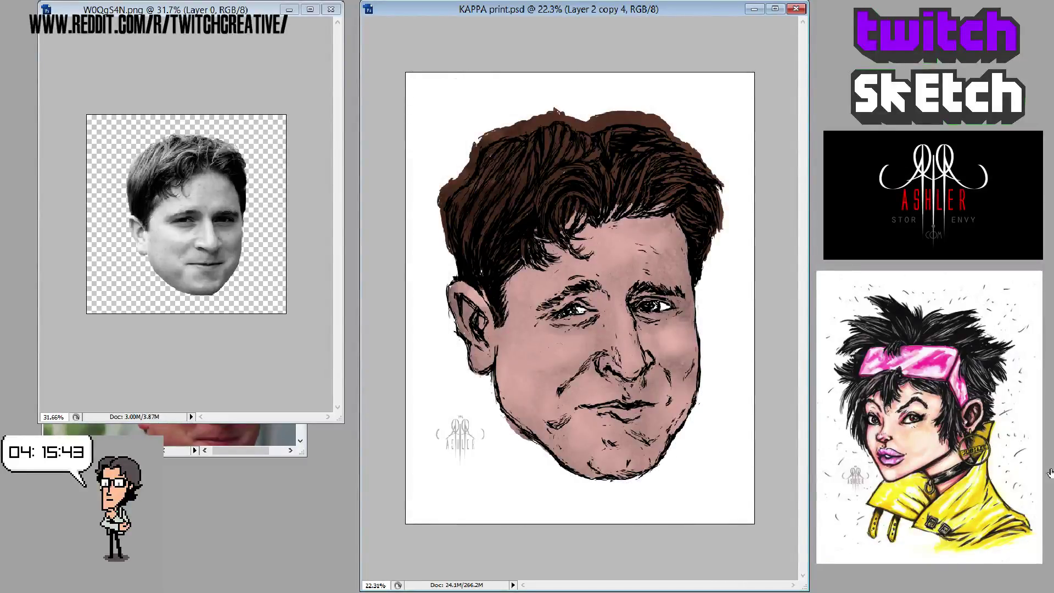
# - Hide the colors and compare the taller-hair line art with the original line art
pyautogui.click(1051, 472)
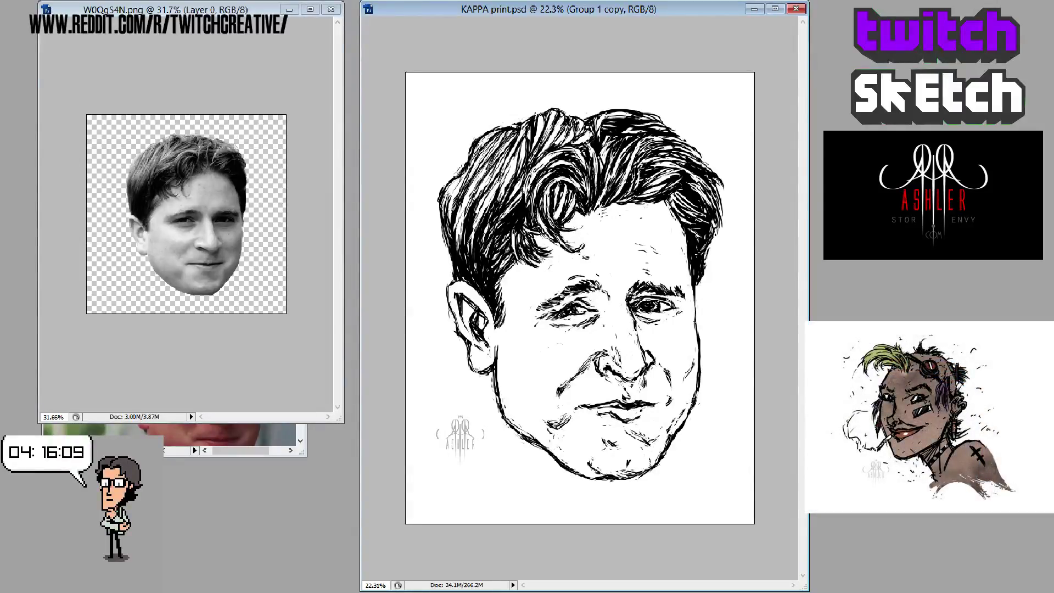
pyautogui.hotkey('ctrl', 'z')
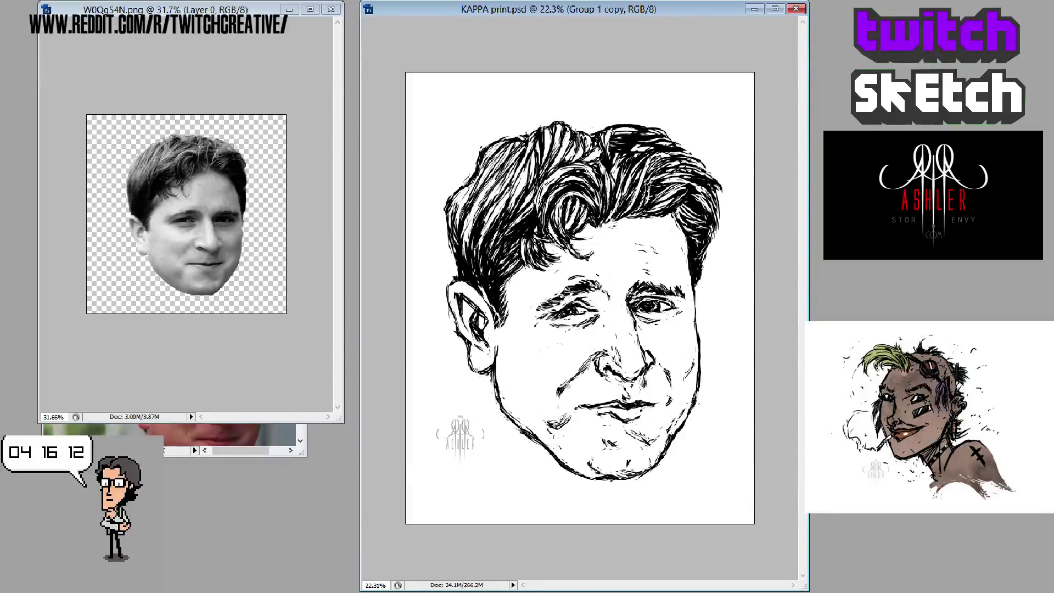
pyautogui.hotkey('ctrl', 'alt', 'z')
pyautogui.hotkey('ctrl', 'alt', 'z')
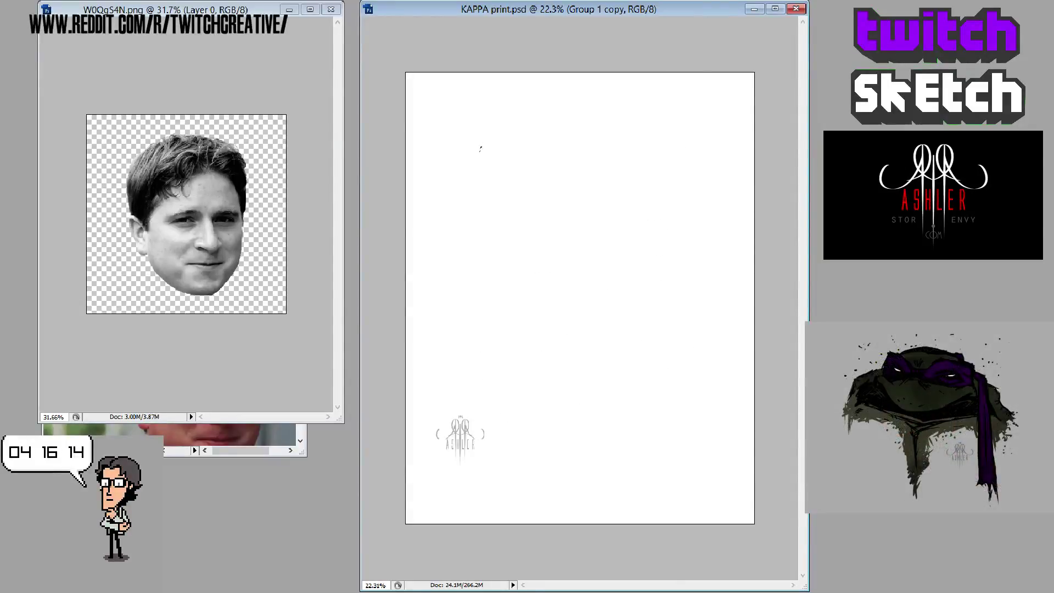
pyautogui.hotkey('ctrl', 'shift', 'z')
pyautogui.hotkey('ctrl', 'shift', 'z')
pyautogui.hotkey('ctrl', 'alt', 'z')
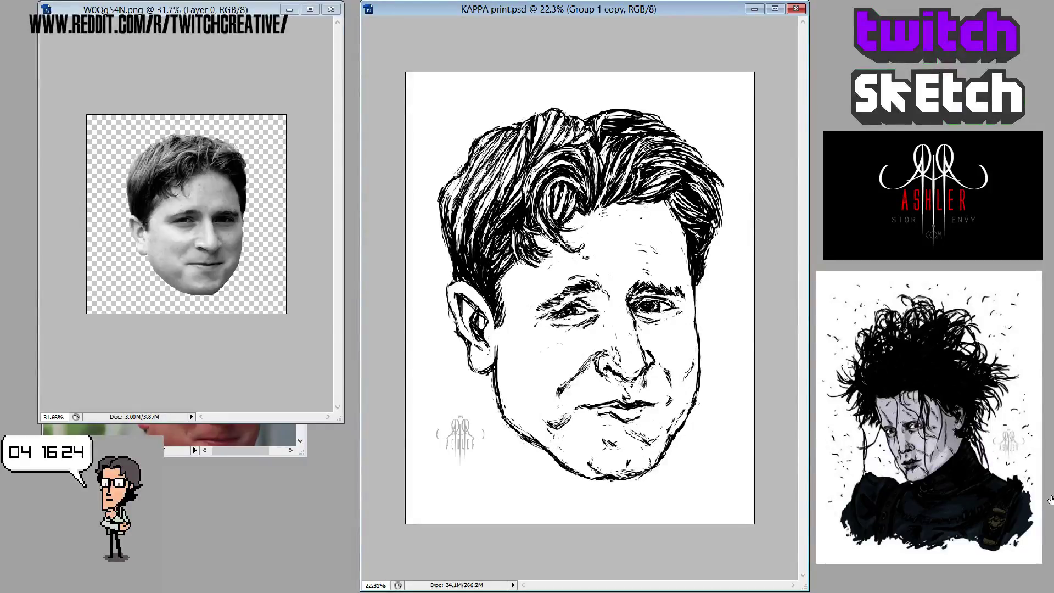
pyautogui.hotkey('ctrl', 'alt', 'z')
pyautogui.hotkey('ctrl', 'shift', 'z')
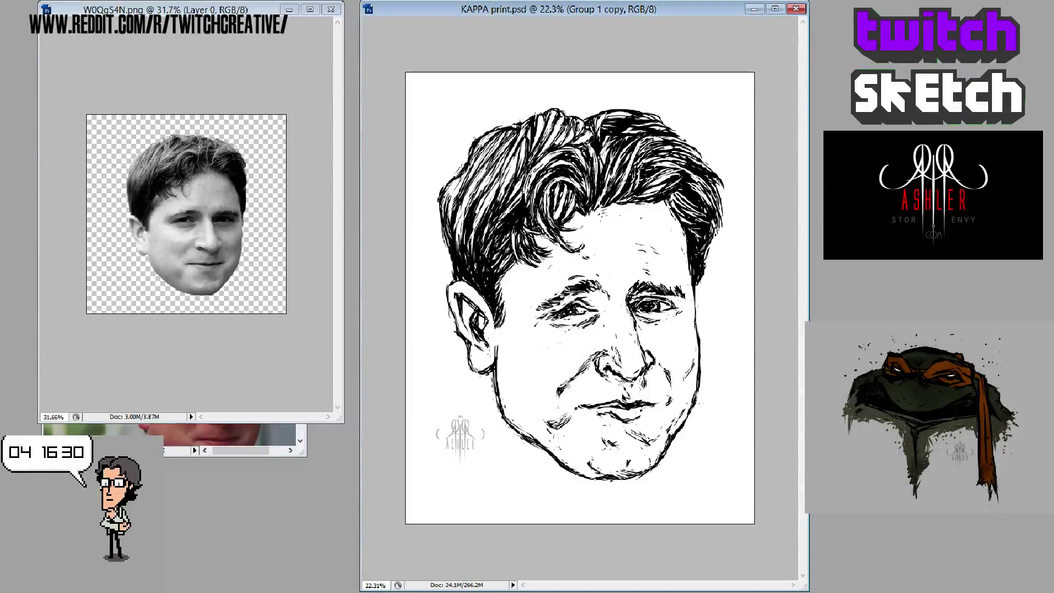
# - Select the line art on Layer 1 and duplicate the layer
pyautogui.hotkey('alt', '[')
pyautogui.hotkey('alt', '[')
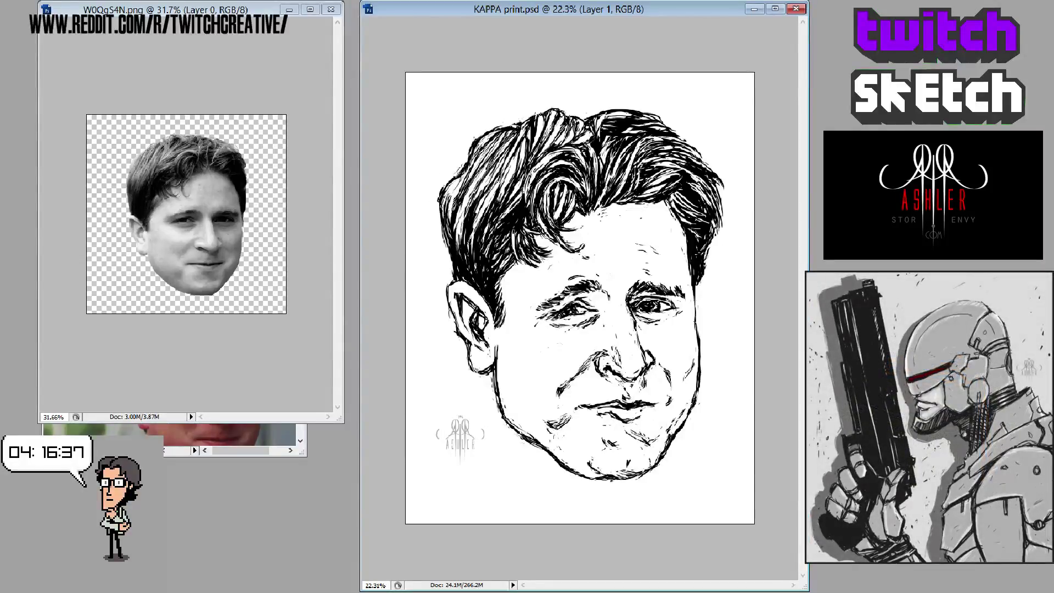
pyautogui.hotkey('ctrl', 'j')
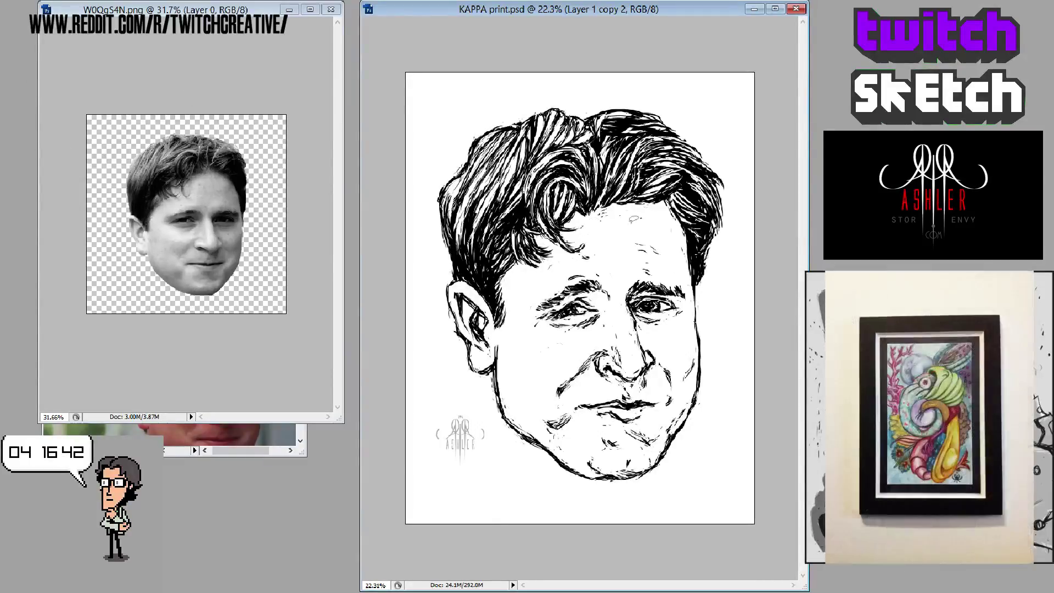
# - Lasso the hair section above the forehead's right side on Layer 1 copy 2, try repositioning it downward, and clear the selection
pyautogui.moveTo(587, 222); pyautogui.dragTo(653, 212)
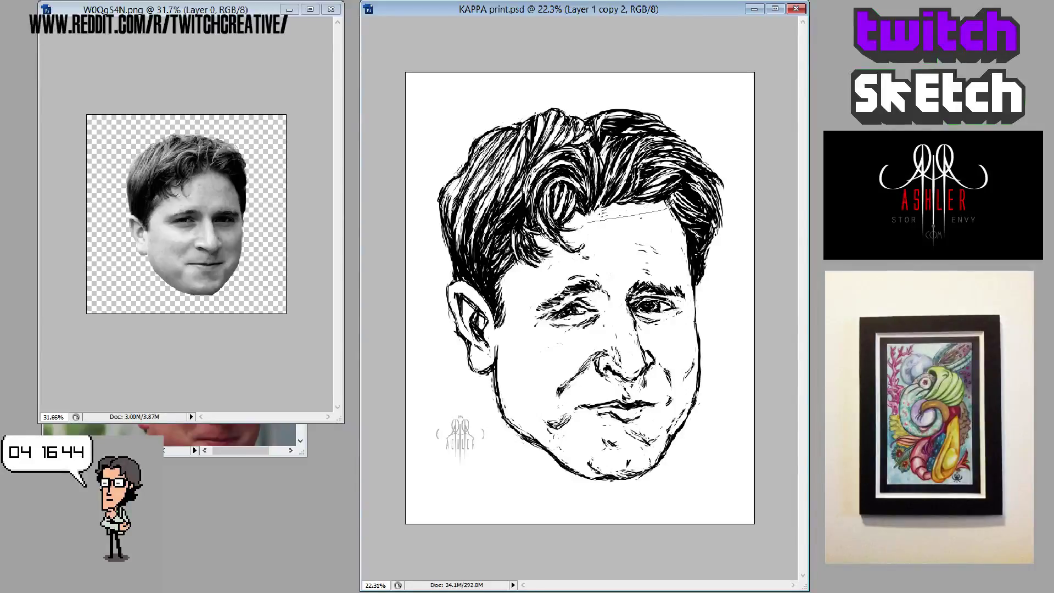
pyautogui.hotkey('ctrl', 'z')
pyautogui.moveTo(584, 222)
pyautogui.mouseDown()
pyautogui.moveTo(637, 204)
pyautogui.moveTo(753, 219)
pyautogui.moveTo(750, 194)
pyautogui.moveTo(714, 145)
pyautogui.moveTo(597, 102)
pyautogui.mouseUp()
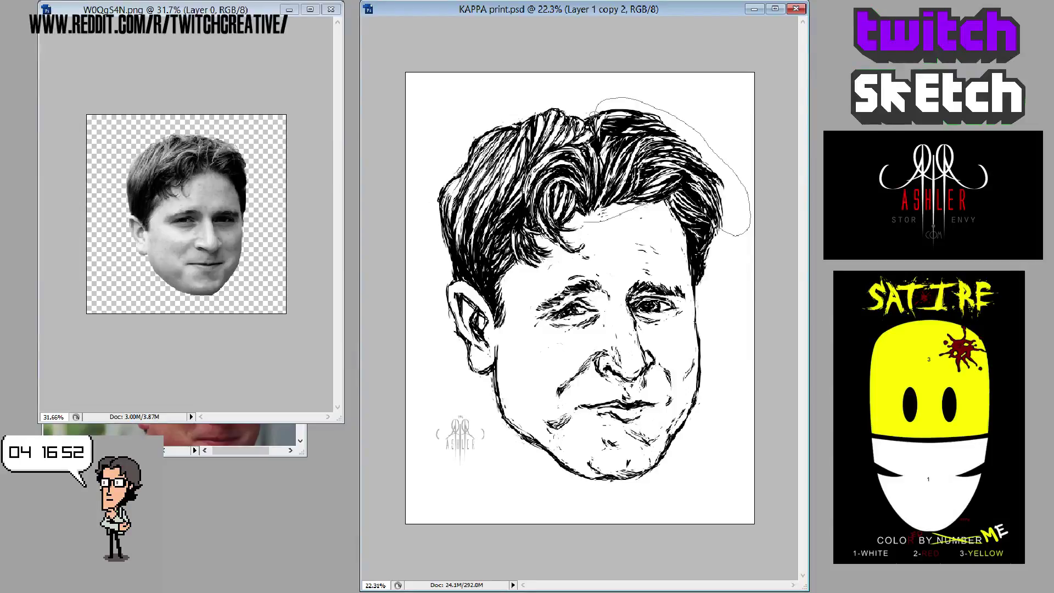
pyautogui.moveTo(597, 114); pyautogui.dragTo(583, 231)
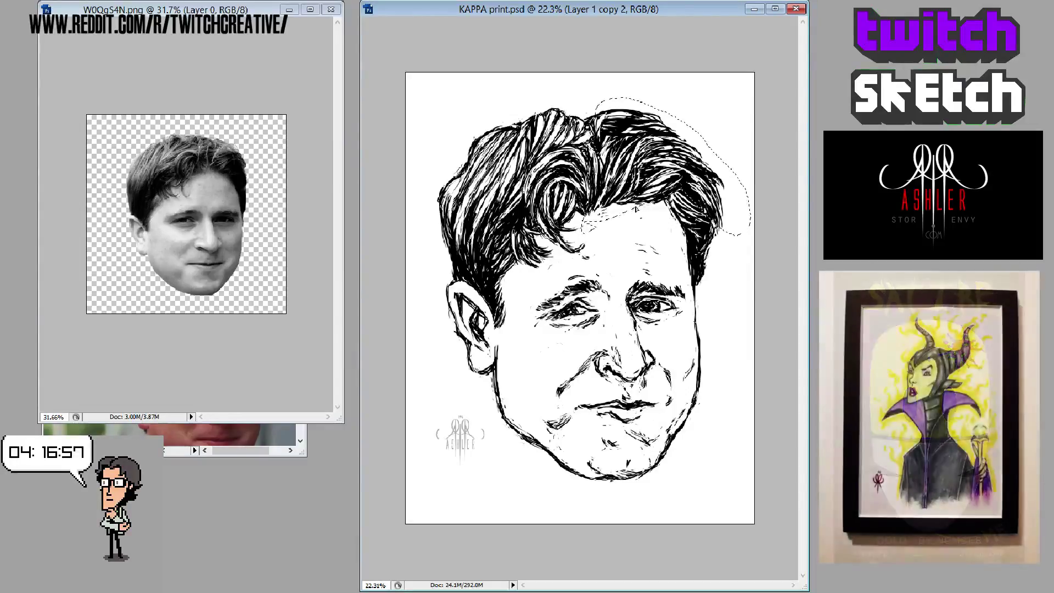
pyautogui.moveTo(637, 207)
pyautogui.mouseDown()
pyautogui.moveTo(638, 221)
pyautogui.moveTo(644, 194)
pyautogui.mouseUp()
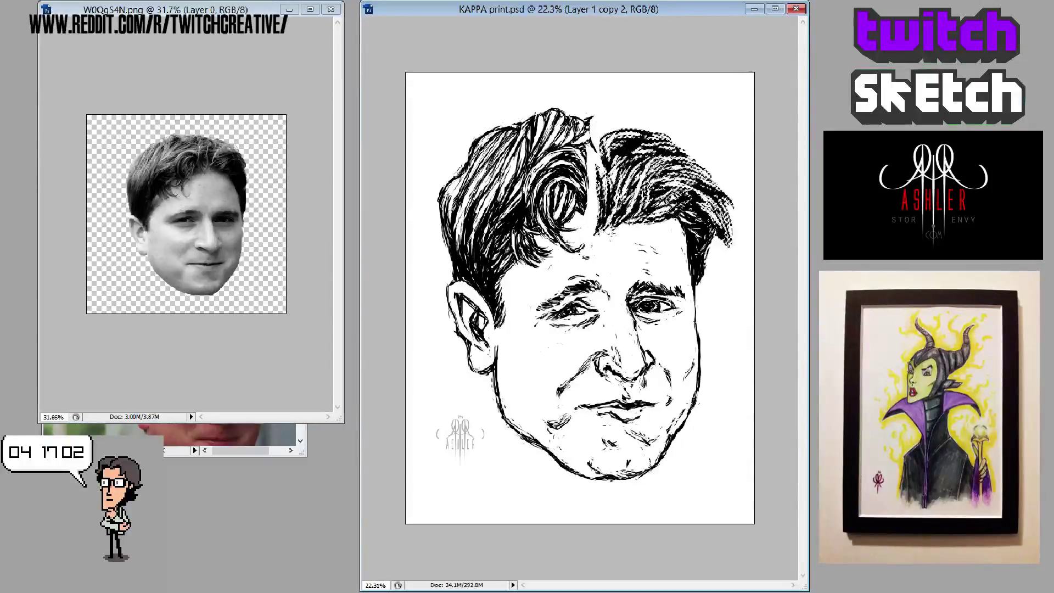
pyautogui.moveTo(702, 214); pyautogui.dragTo(699, 210)
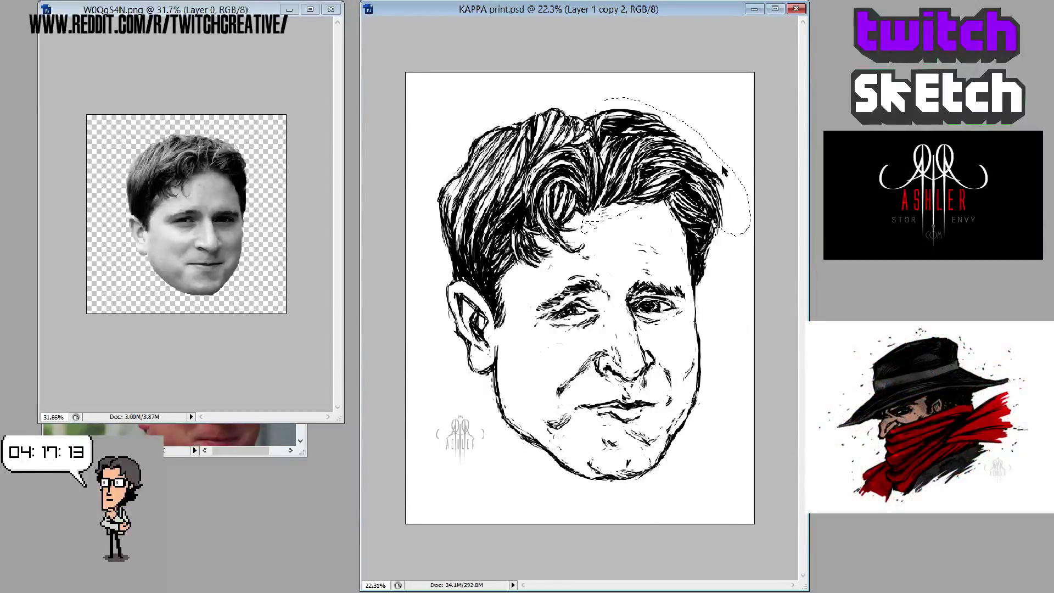
pyautogui.hotkey('ctrl', 'd')
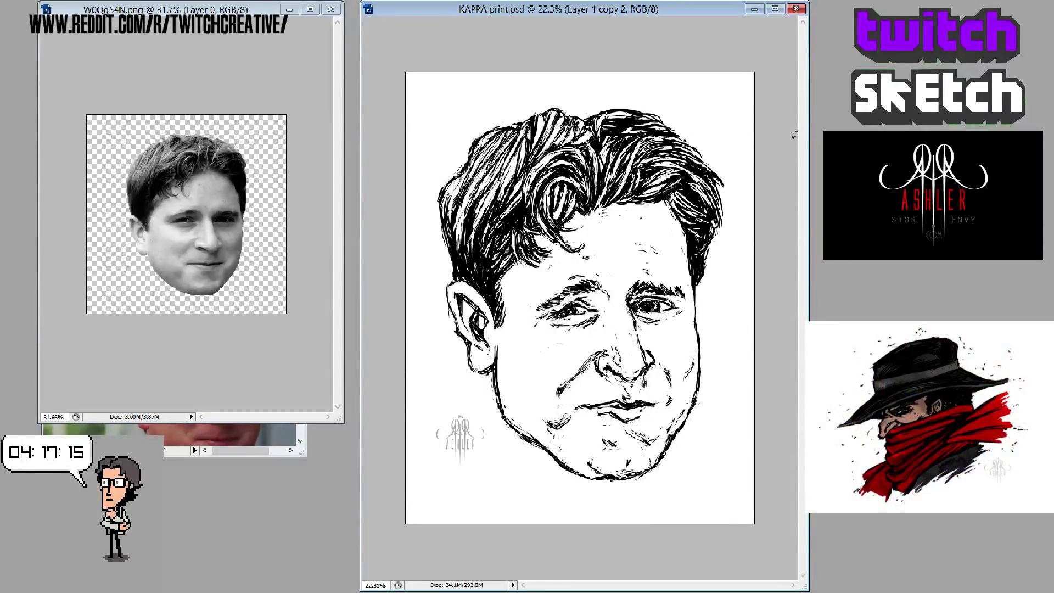
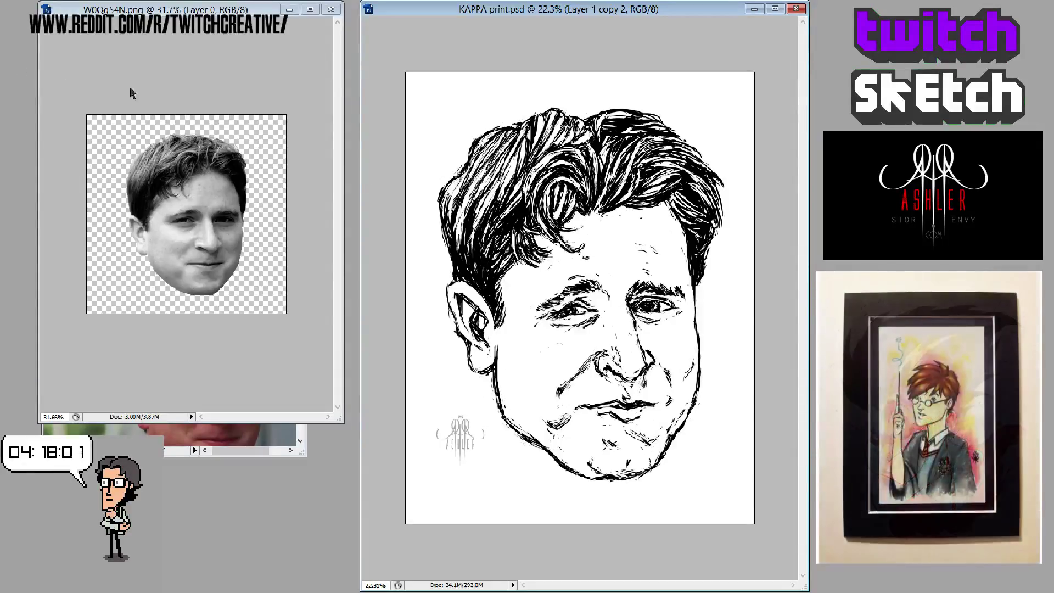
# - Lasso the jawline section below the ear on Layer 1 copy 2 and warp its line art slightly
pyautogui.moveTo(497, 344)
pyautogui.mouseDown()
pyautogui.moveTo(490, 420)
pyautogui.moveTo(500, 439)
pyautogui.moveTo(536, 426)
pyautogui.moveTo(502, 336)
pyautogui.moveTo(508, 349)
pyautogui.moveTo(480, 409)
pyautogui.moveTo(541, 457)
pyautogui.moveTo(512, 352)
pyautogui.moveTo(498, 351)
pyautogui.mouseUp()
pyautogui.hotkey('ctrl', 'd')
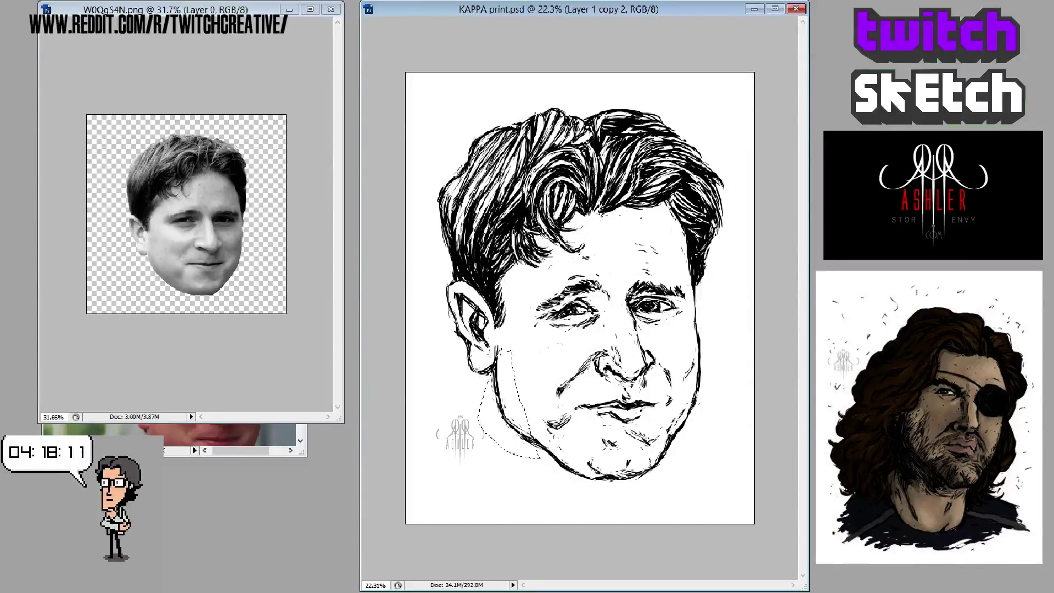
pyautogui.hotkey('ctrl', 't')
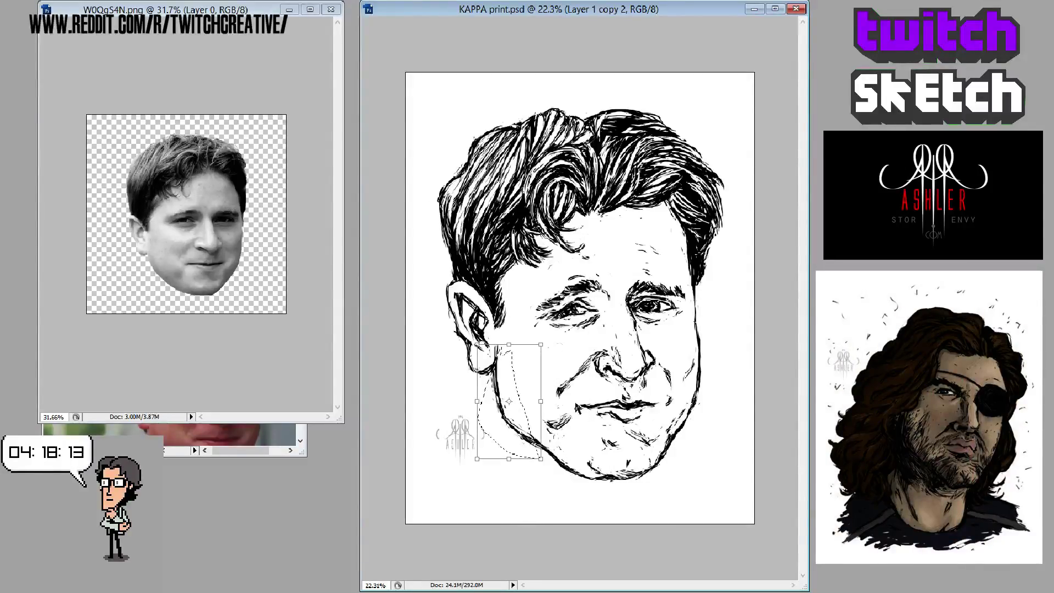
pyautogui.click(571, 334)
pyautogui.moveTo(493, 442); pyautogui.dragTo(491, 433)
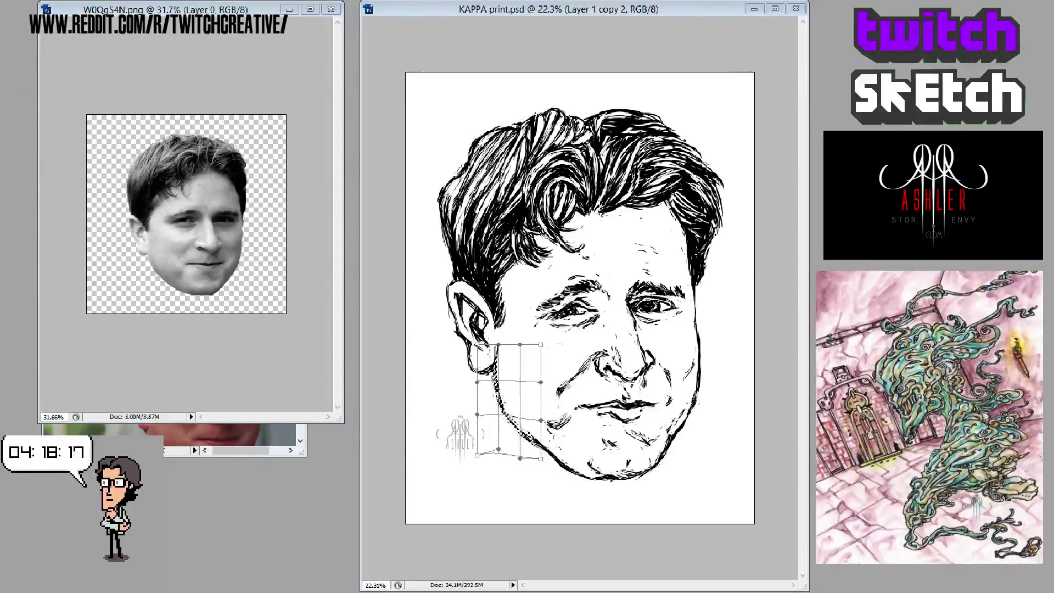
pyautogui.click(657, 235)
pyautogui.press('Return')
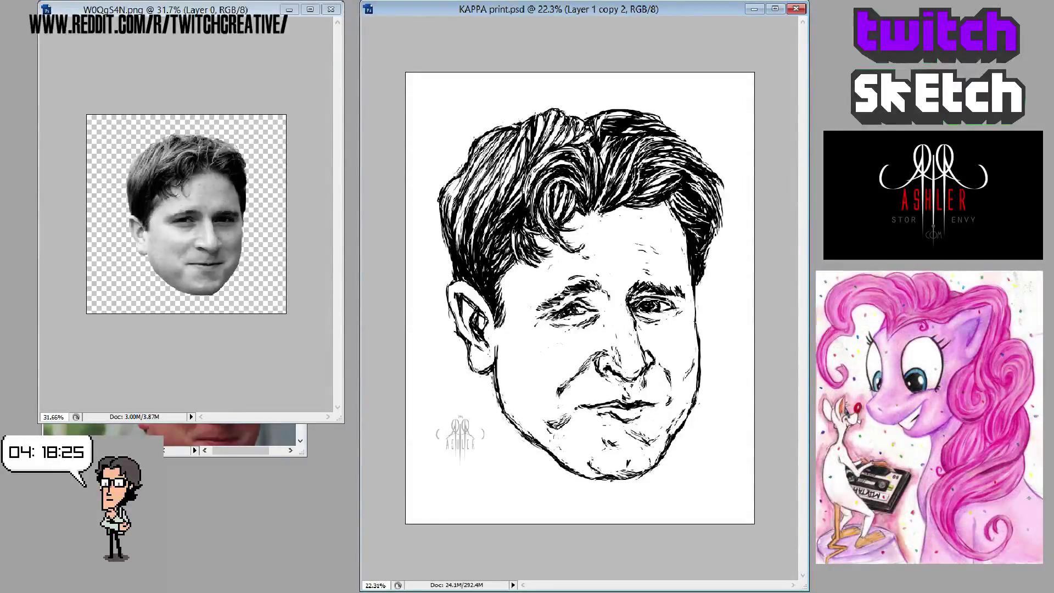
# - Show the skin and hair colors and touch up the Color Fill 1 copy 6 layer mask along the jaw below the ear
pyautogui.hotkey('ctrl', 'z')
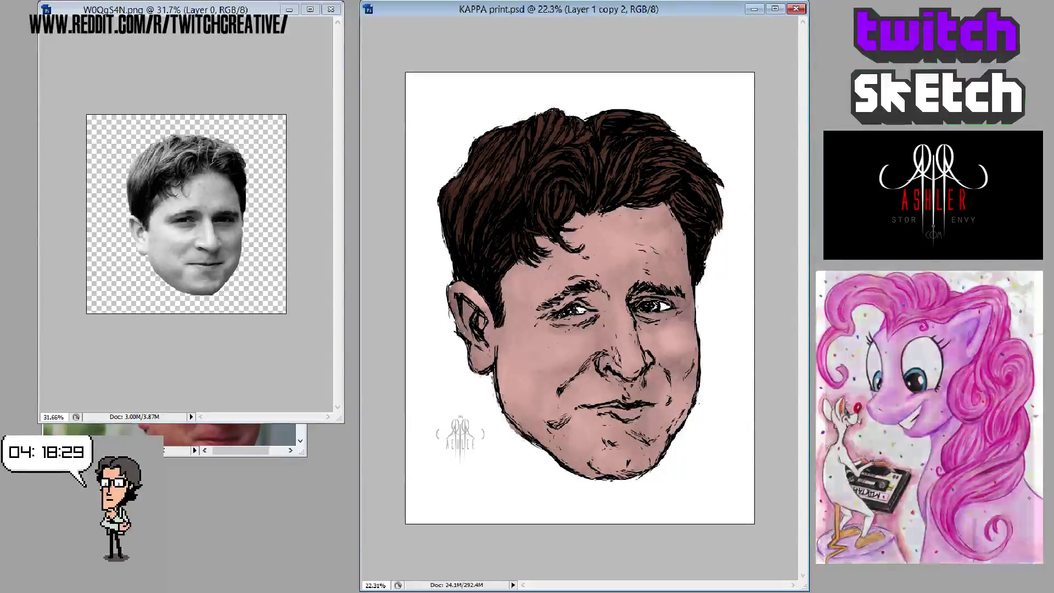
pyautogui.hotkey('alt', '[')
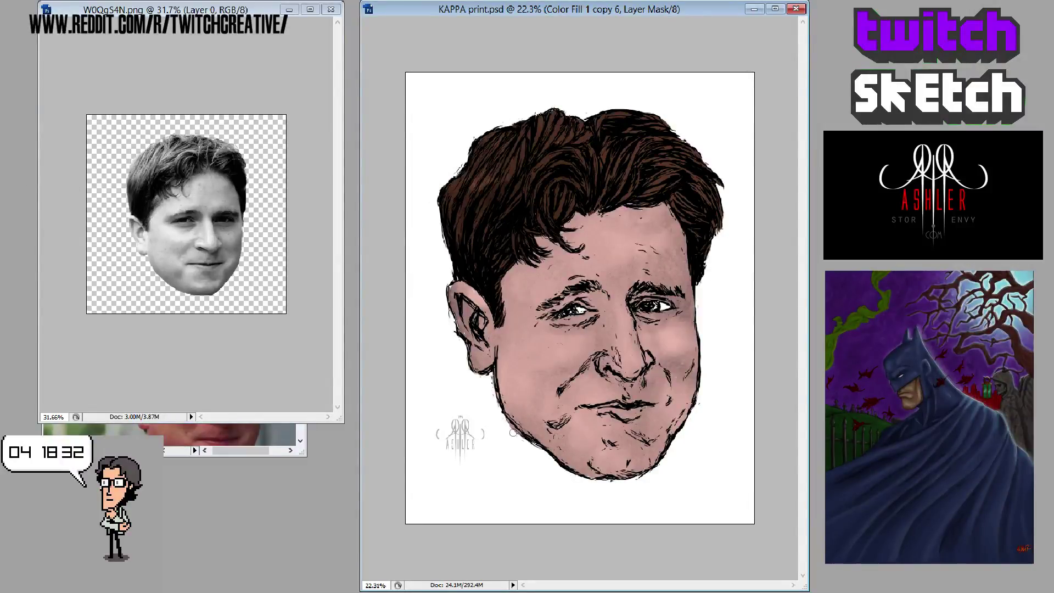
pyautogui.moveTo(514, 432)
pyautogui.mouseDown()
pyautogui.moveTo(531, 446)
pyautogui.moveTo(525, 437)
pyautogui.mouseUp()
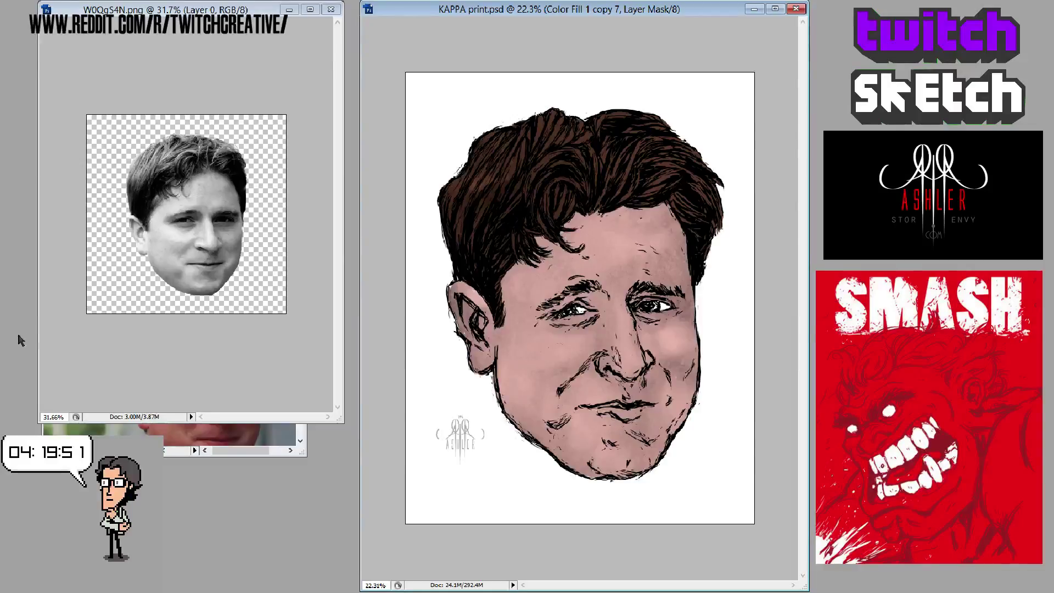
# - Lasso the eye on the portrait's right side on Layer 1 copy 2 and warp it to refine its shape
pyautogui.keyDown('ctrl'); pyautogui.click(788, 298); pyautogui.keyUp('ctrl')
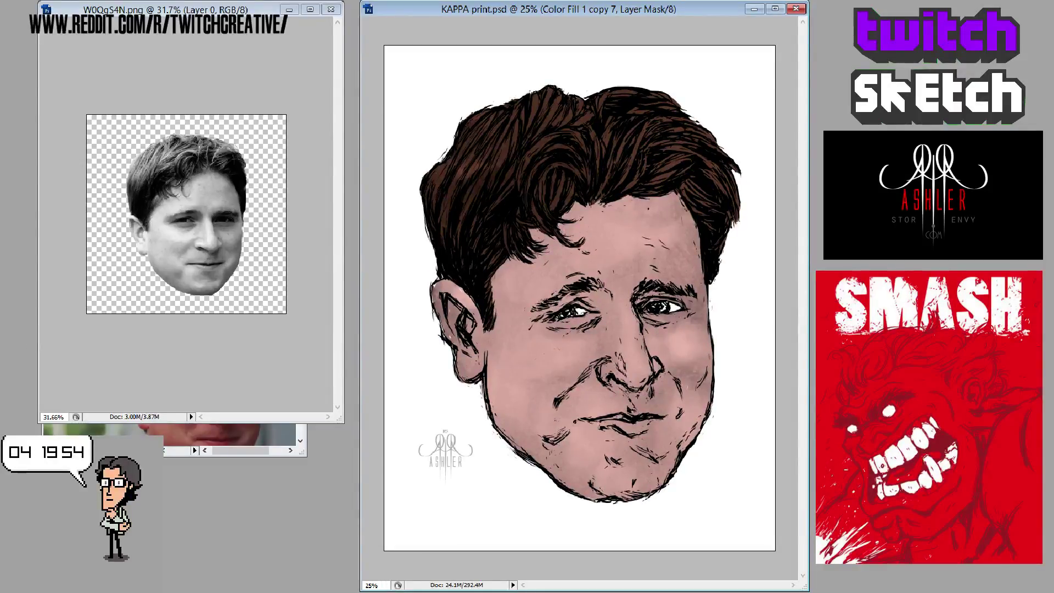
pyautogui.hotkey('alt', '[')
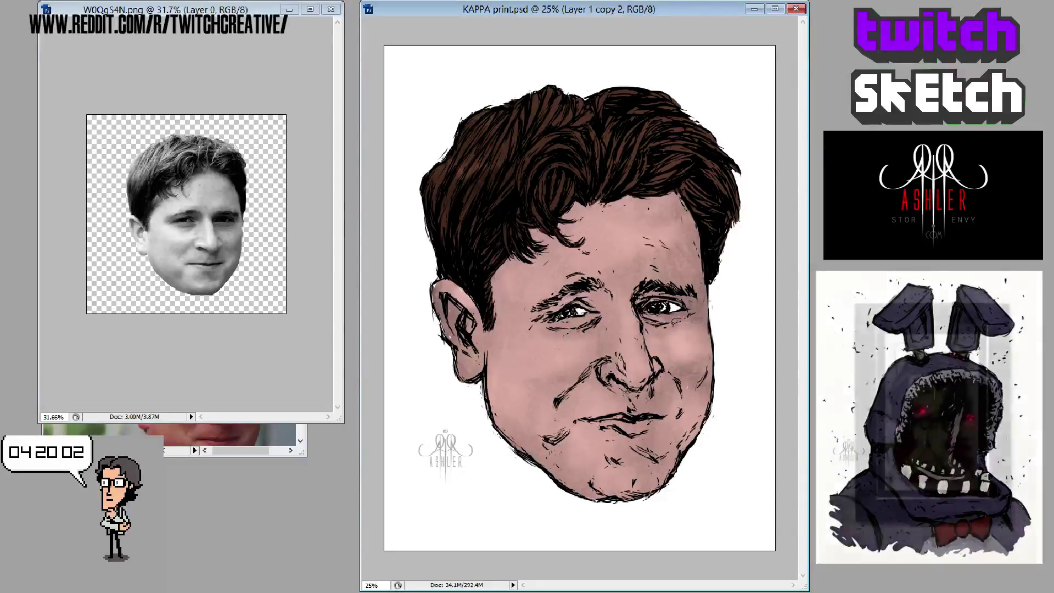
pyautogui.moveTo(655, 333)
pyautogui.mouseDown()
pyautogui.moveTo(703, 318)
pyautogui.moveTo(659, 290)
pyautogui.moveTo(640, 301)
pyautogui.moveTo(648, 331)
pyautogui.moveTo(674, 333)
pyautogui.mouseUp()
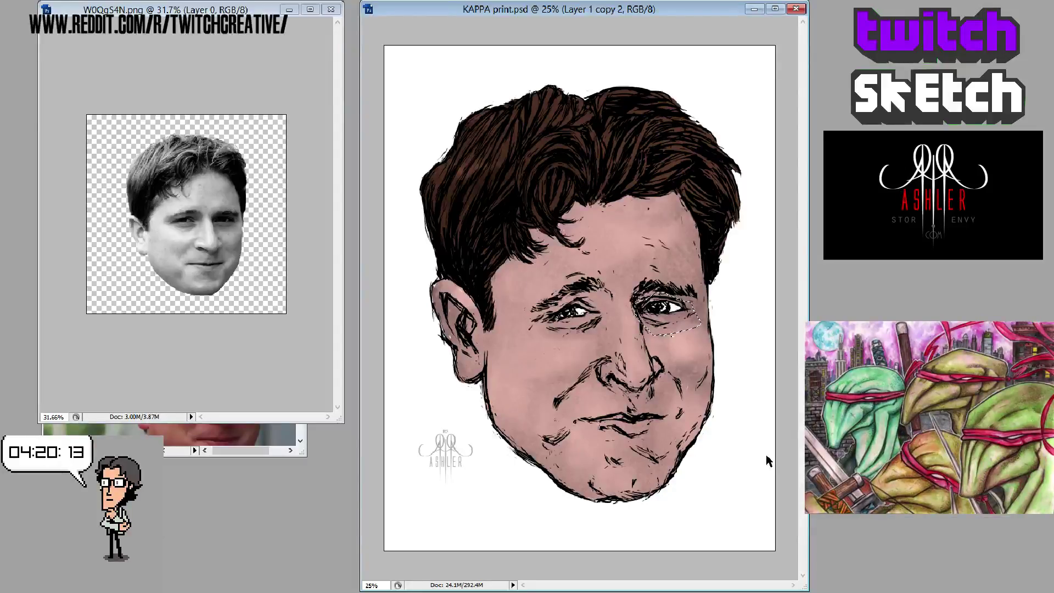
pyautogui.hotkey('ctrl', 't')
pyautogui.moveTo(672, 341); pyautogui.dragTo(668, 336)
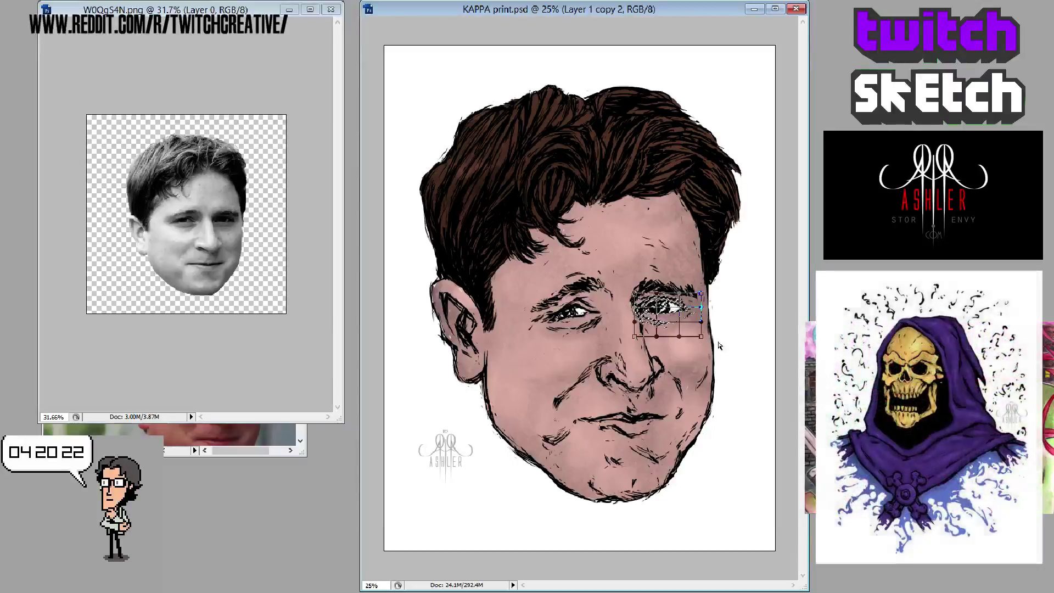
pyautogui.press('Return')
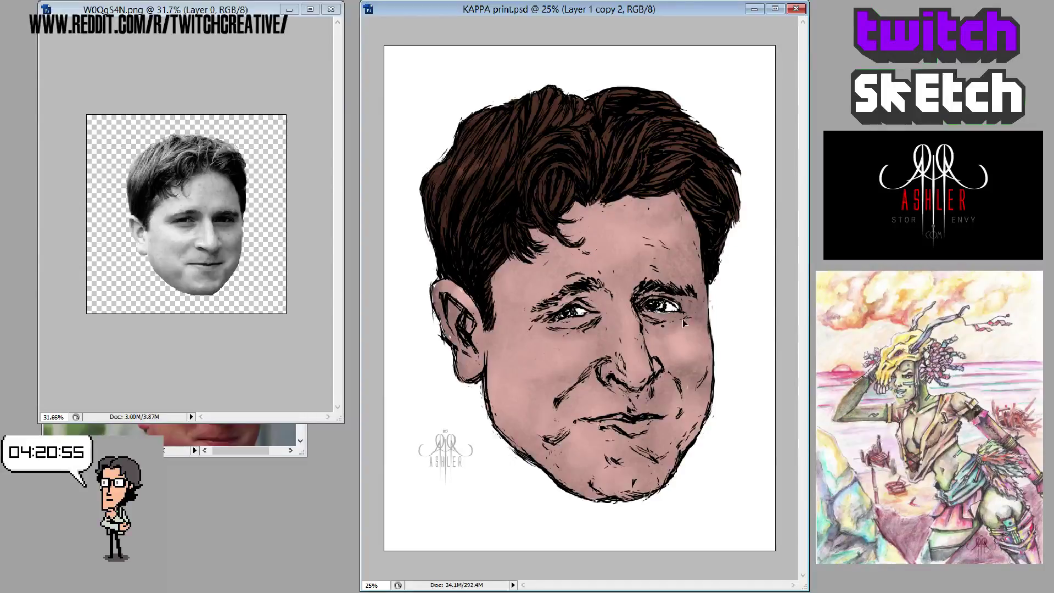
# - Try a small edit at the outer corner of the reshaped eye on Layer 1 copy 2, and undo it
pyautogui.moveTo(678, 308); pyautogui.dragTo(682, 310)
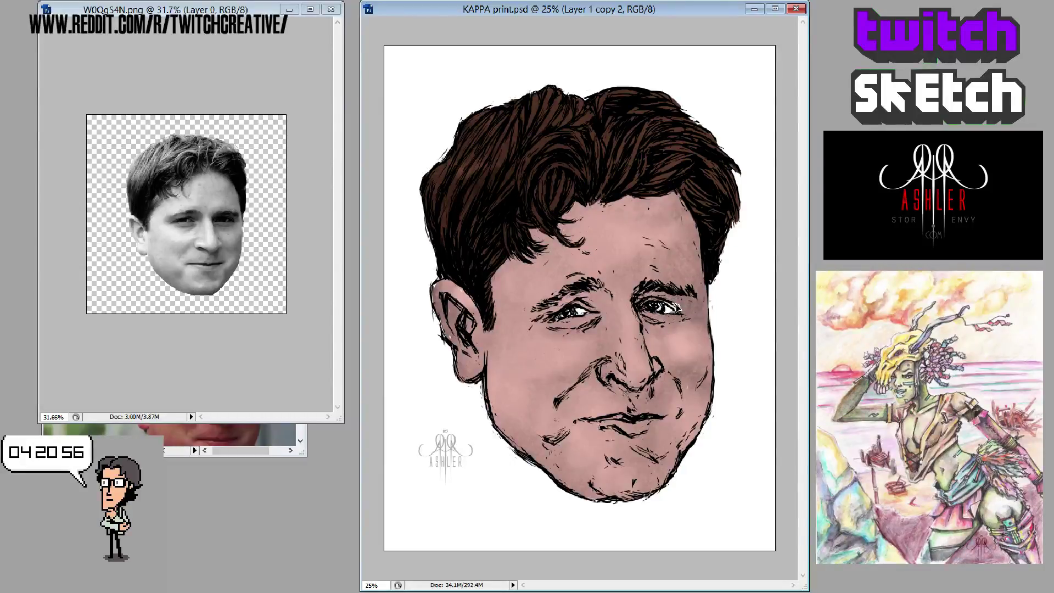
pyautogui.hotkey('ctrl', 'z')
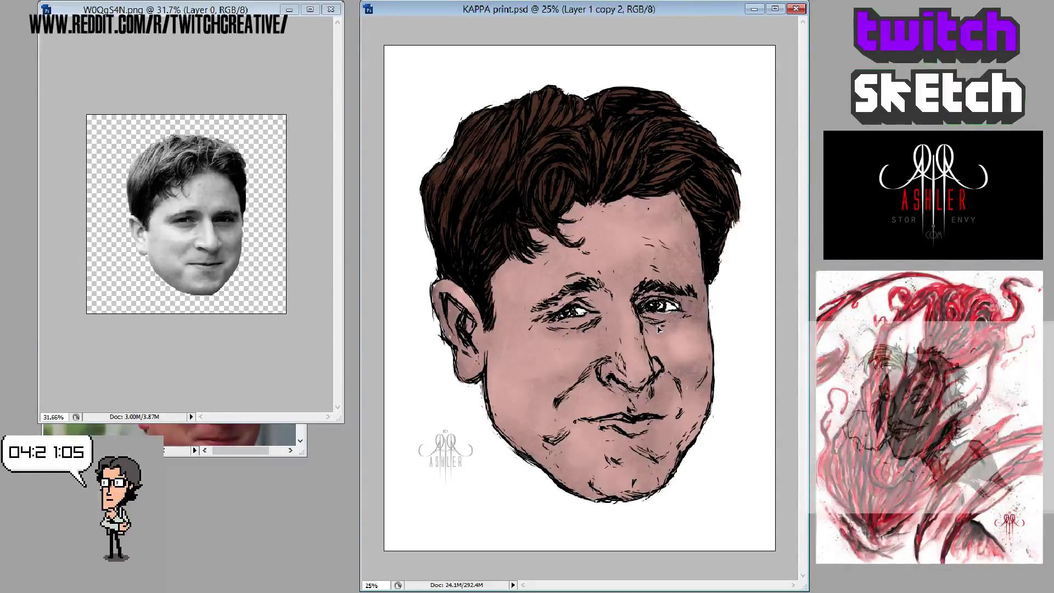
pyautogui.hotkey('alt', 'Tab')
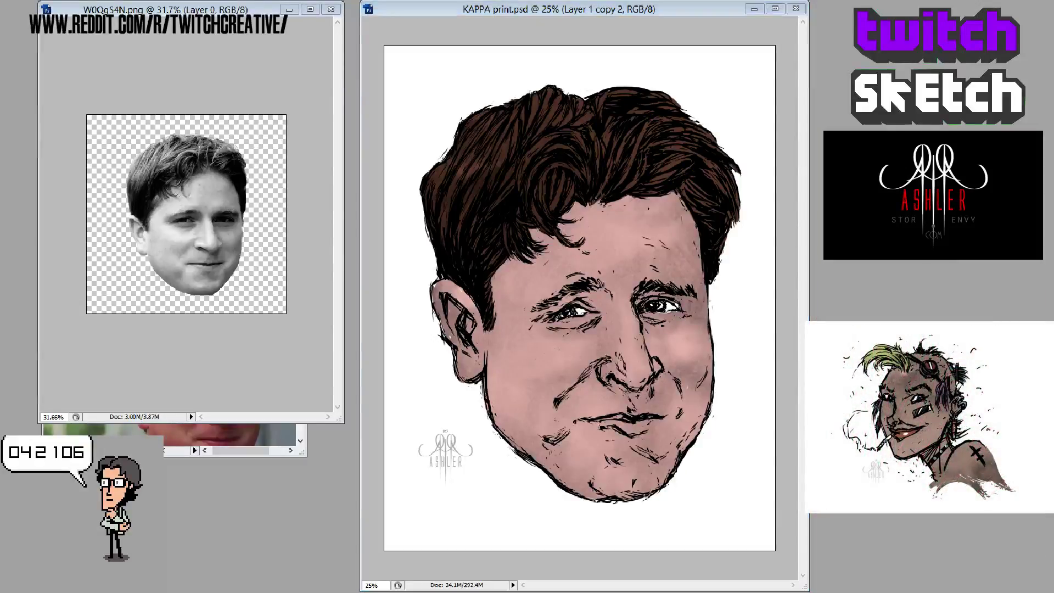
pyautogui.hotkey('alt', 'Tab')
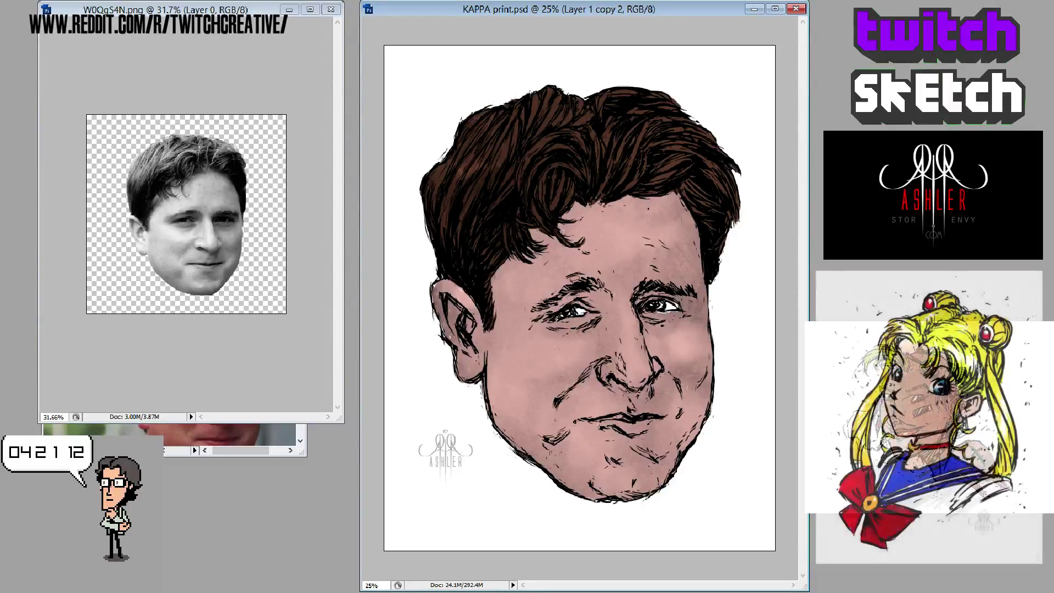
# - Select the Color Fill 1 copy 8 layer mask and hide the white color in the eyes
pyautogui.hotkey('alt', '[')
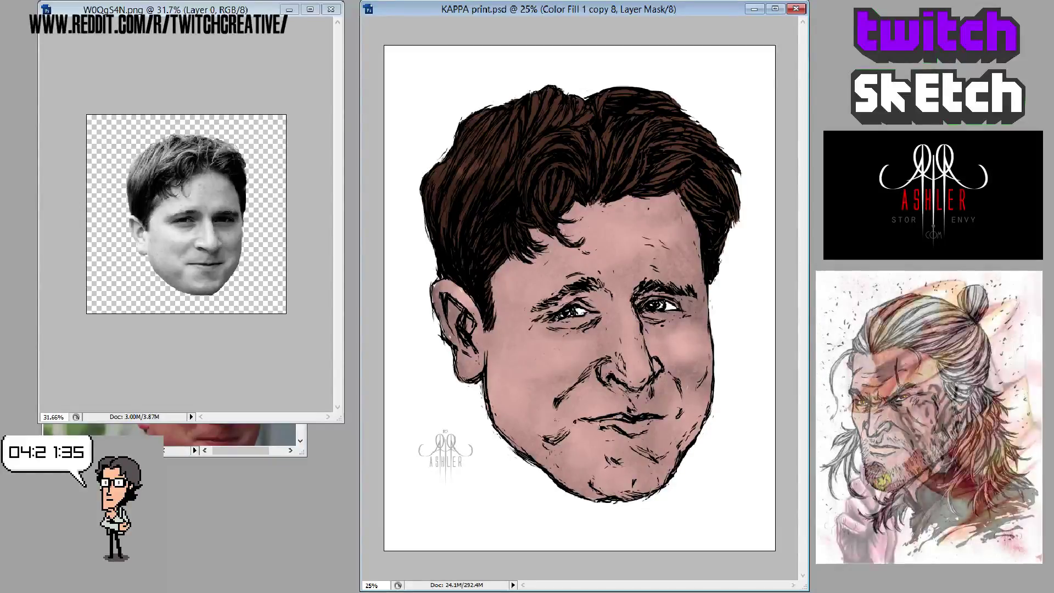
pyautogui.scroll(10, 580, 298)
pyautogui.scroll(-8, 579, 297)
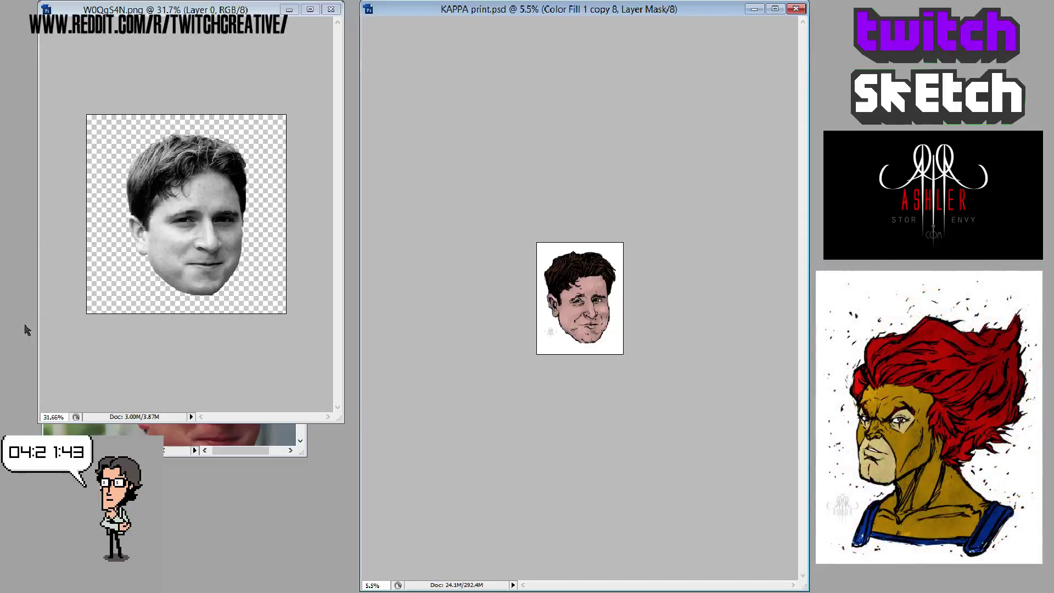
pyautogui.click(596, 322)
pyautogui.scroll(3, 596, 321)
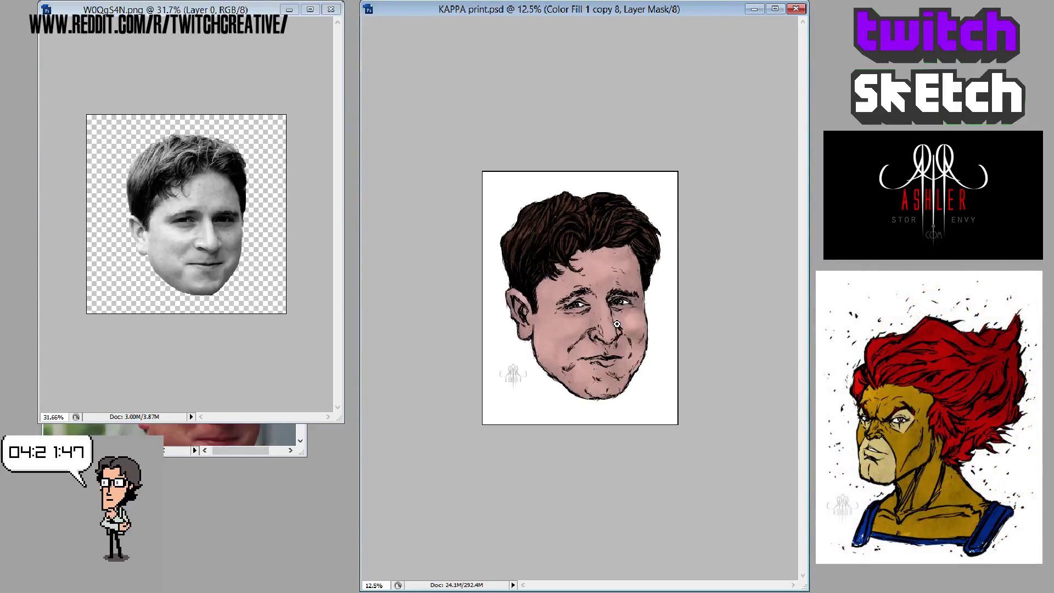
pyautogui.scroll(1, 617, 324)
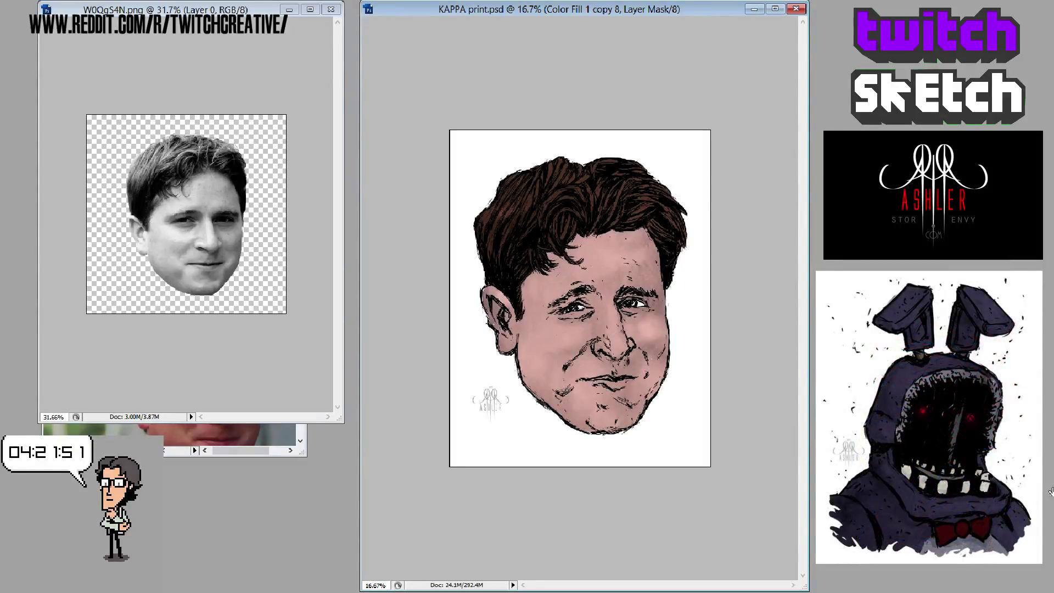
pyautogui.click(1052, 489)
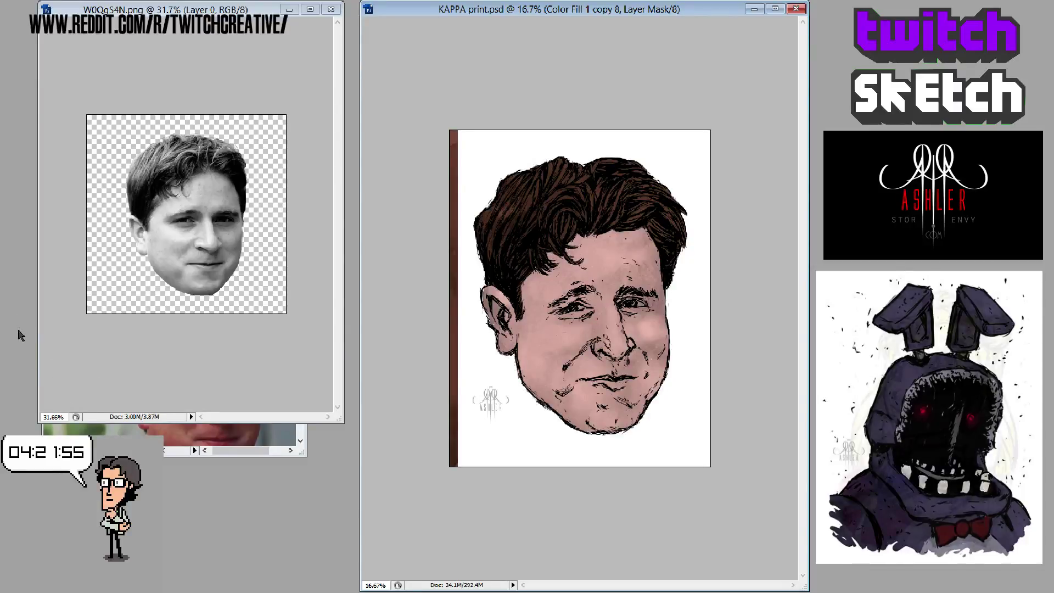
# - Examine the whole colored portrait at reduced sizes and at 25% to judge the face without the eye whites
pyautogui.hotkey('ctrl', '0')
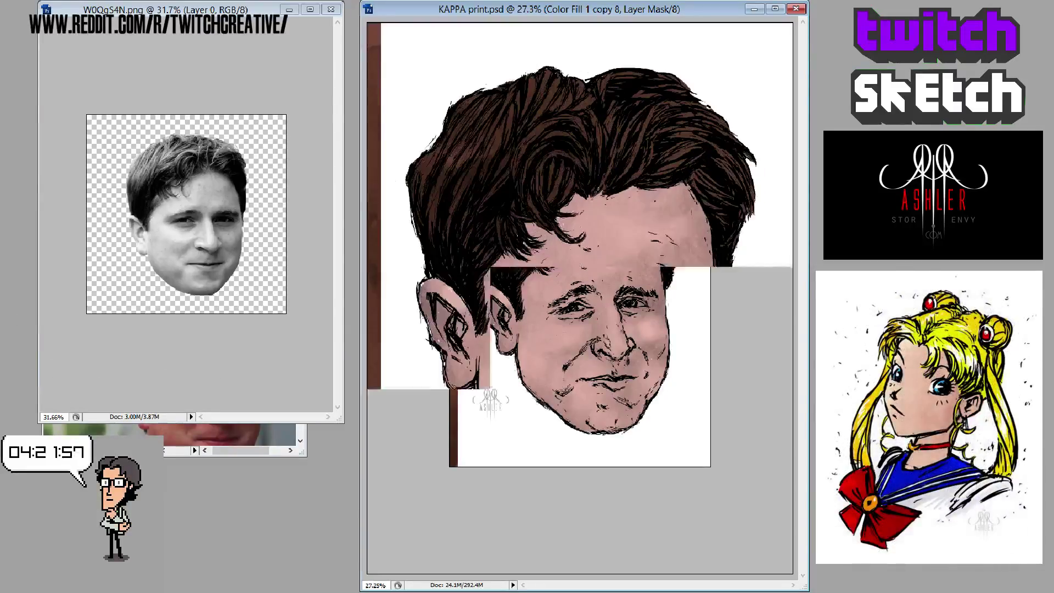
pyautogui.scroll(-14, 580, 297)
pyautogui.scroll(4, 580, 297)
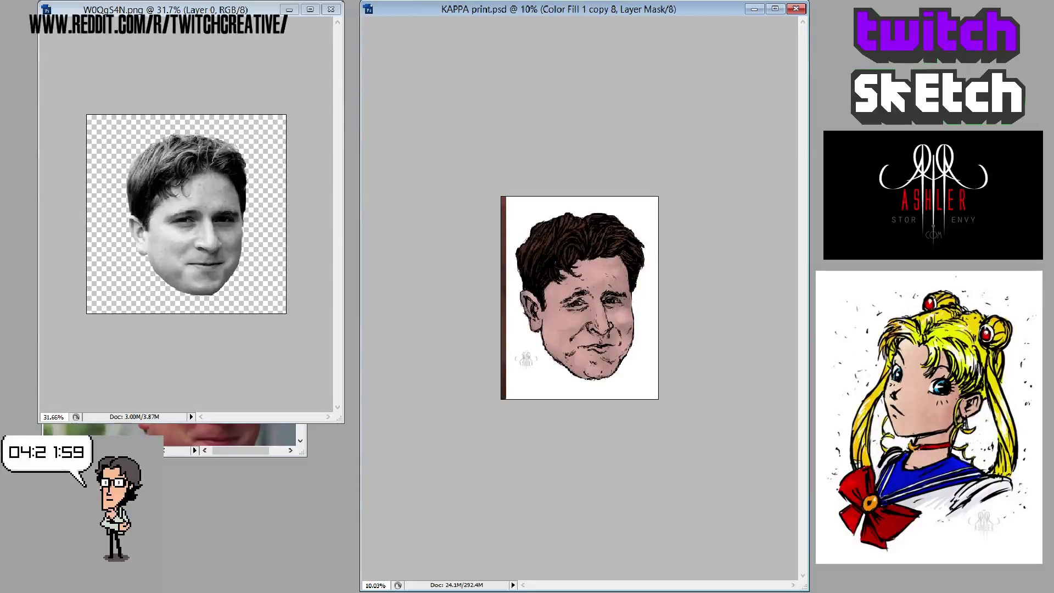
pyautogui.scroll(-2, 579, 298)
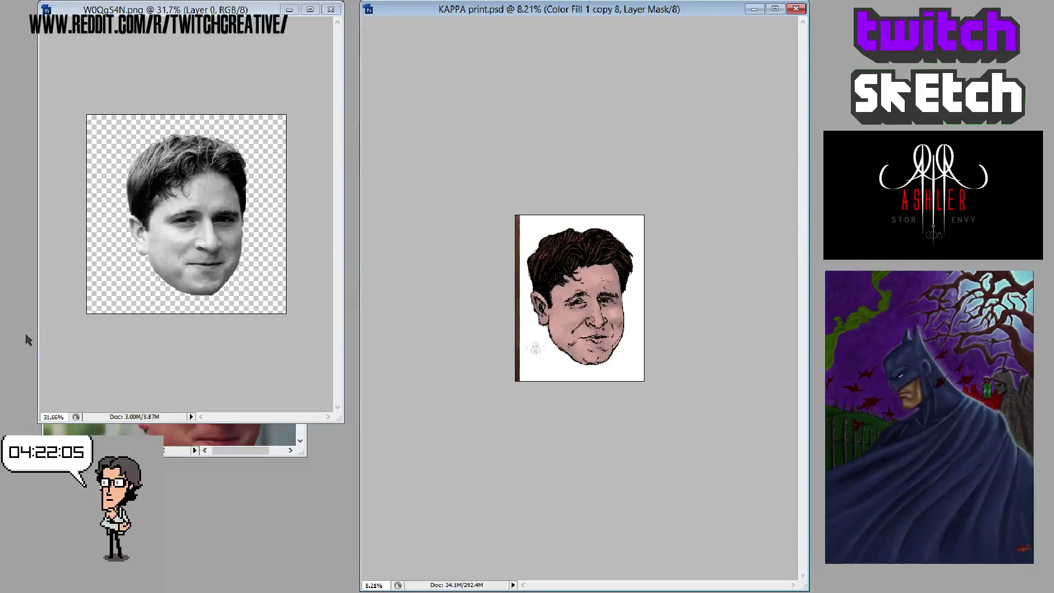
pyautogui.moveTo(532, 218); pyautogui.dragTo(614, 310)
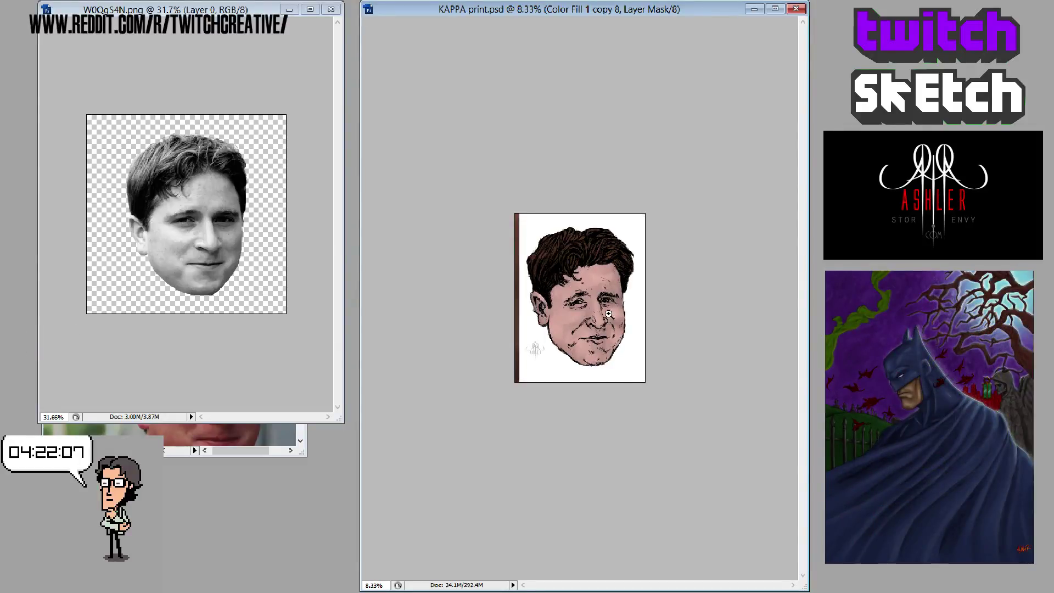
pyautogui.click(614, 311)
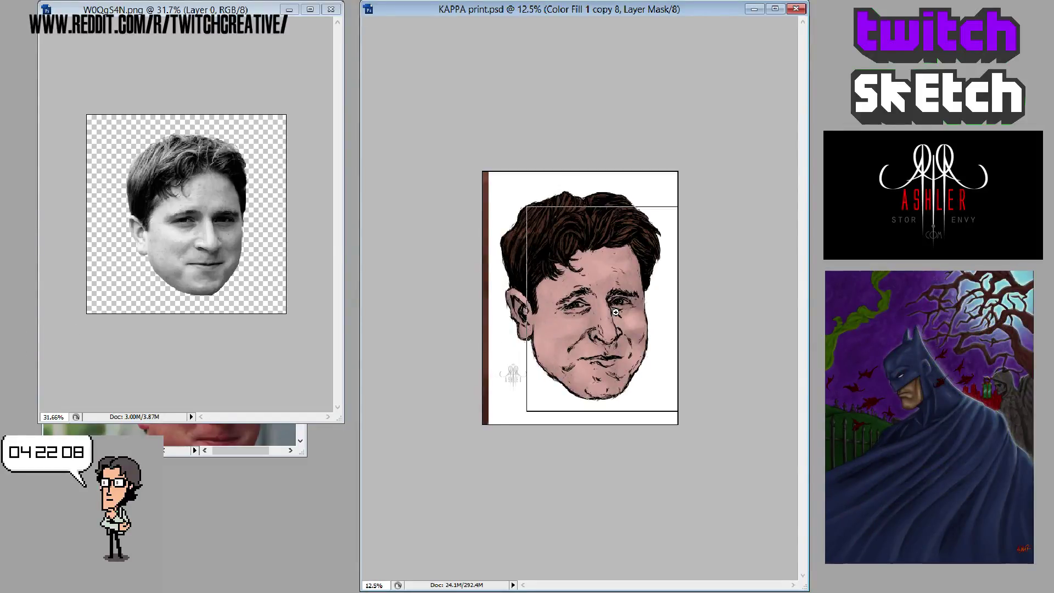
pyautogui.click(616, 312)
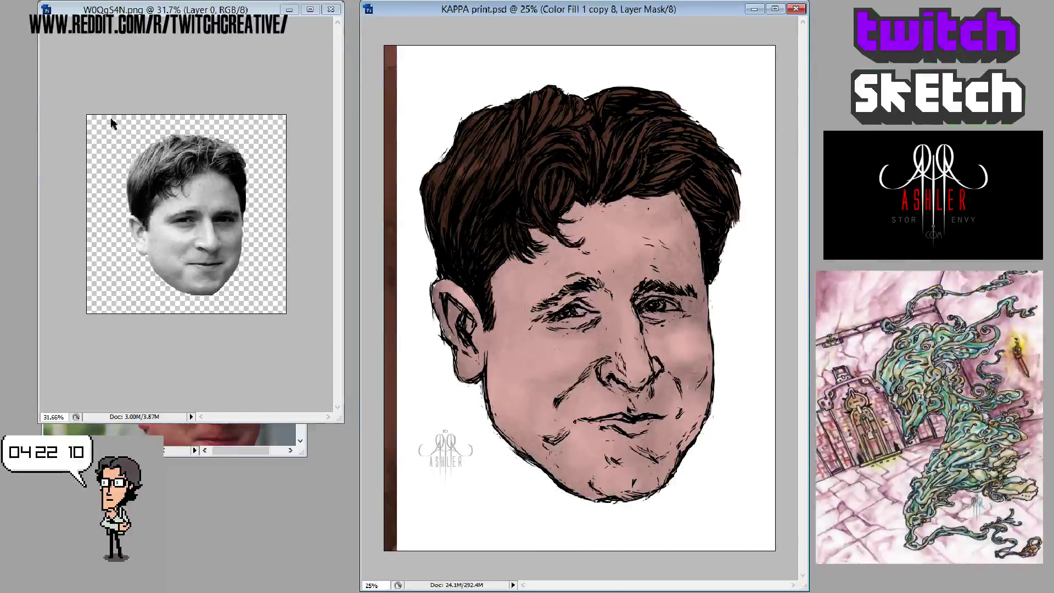
# - Select Layer 1 and run a Hue/Saturation adjustment on it
pyautogui.hotkey('ctrl', 'shift', 'alt', 'n')
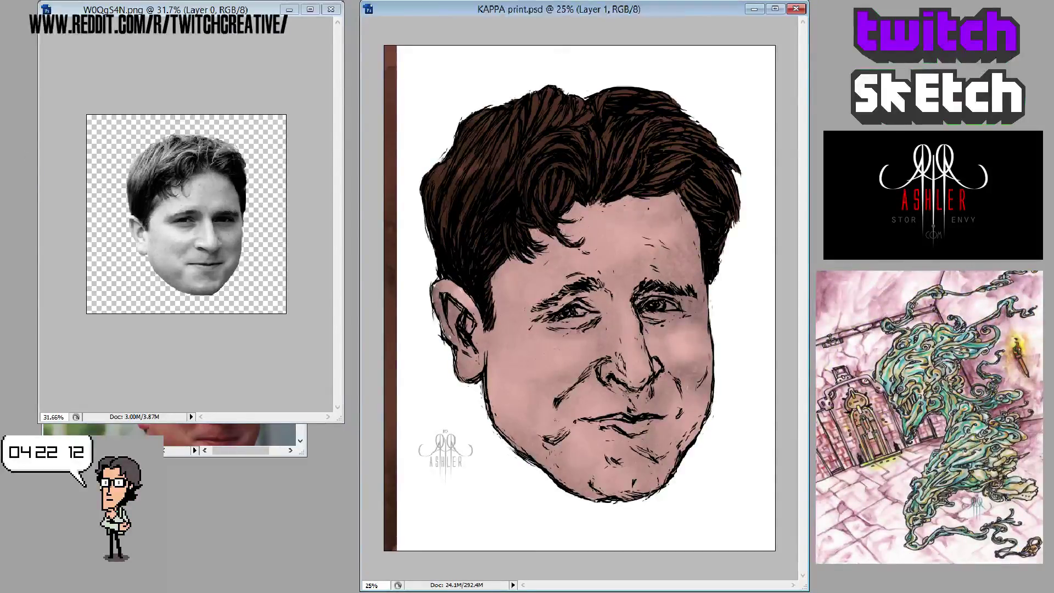
pyautogui.hotkey('ctrl', 'u')
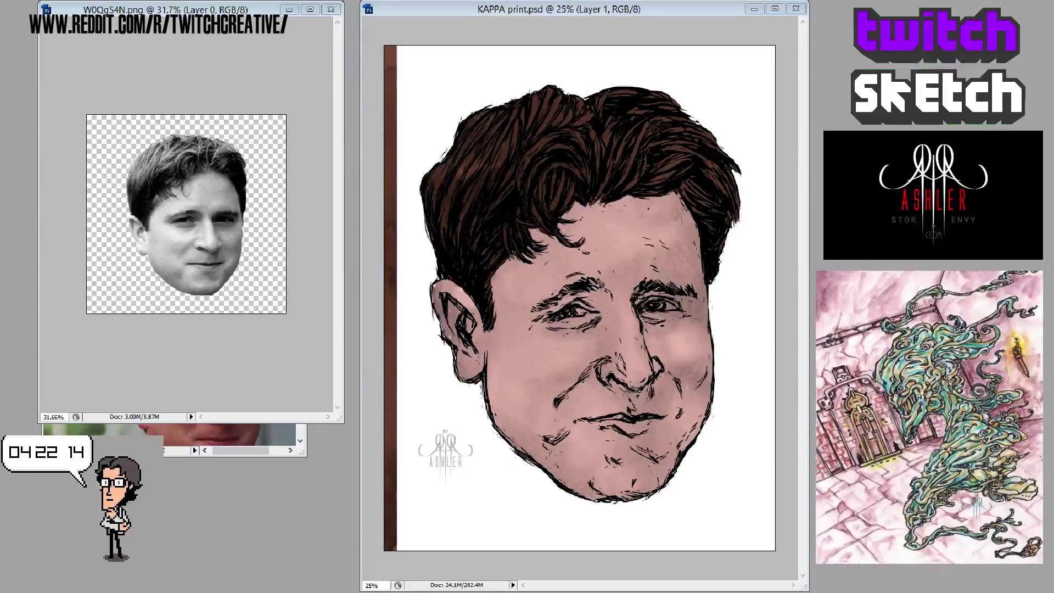
pyautogui.press('Return')
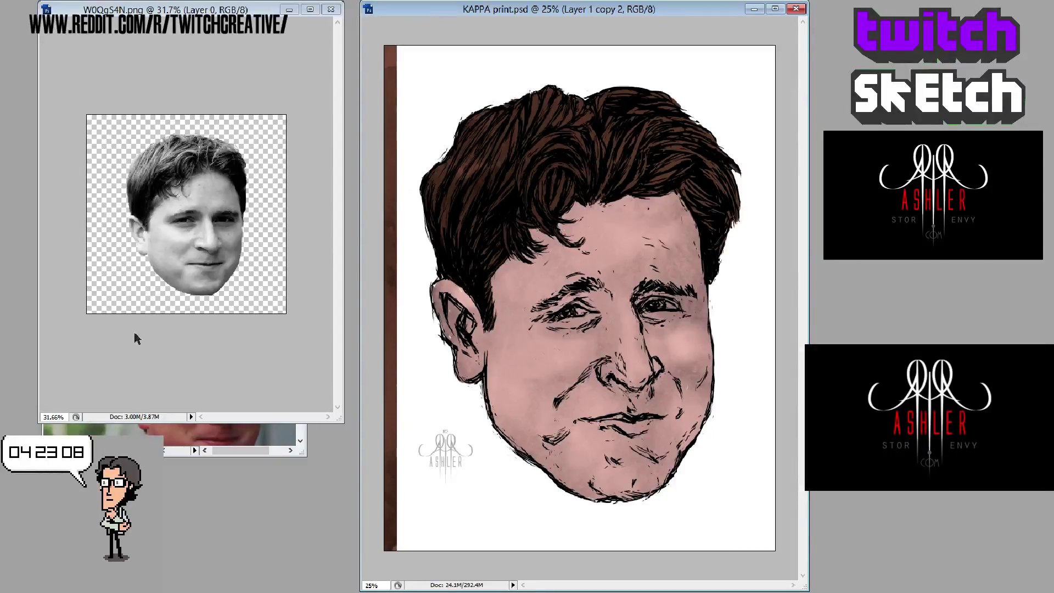
# - Bring the color reference photo to the front and shrink the KAPPA print.psd window, keeping the whole portrait in view
pyautogui.click(299, 453)
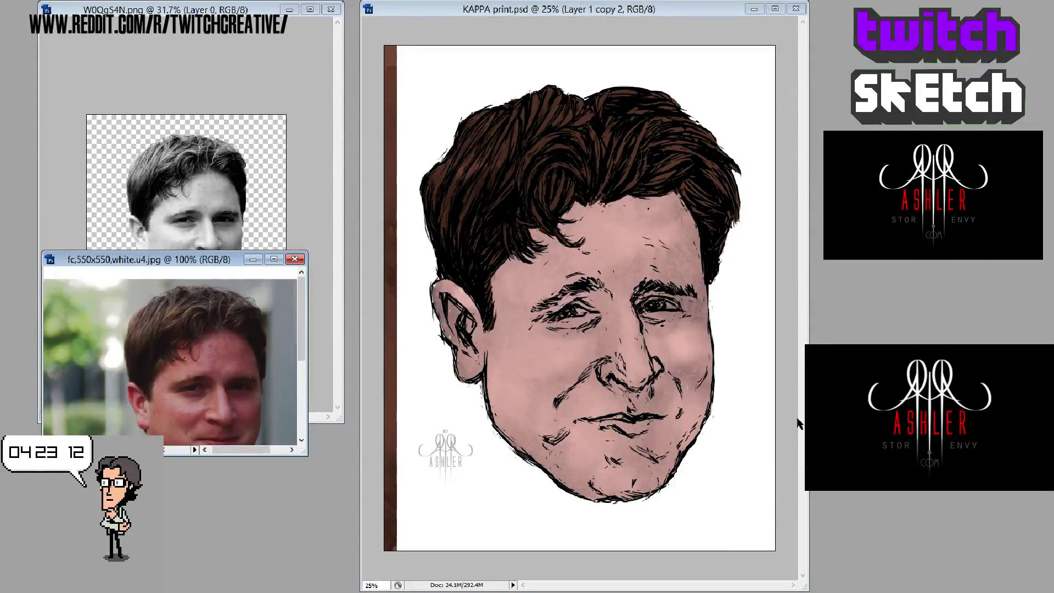
pyautogui.click(805, 585)
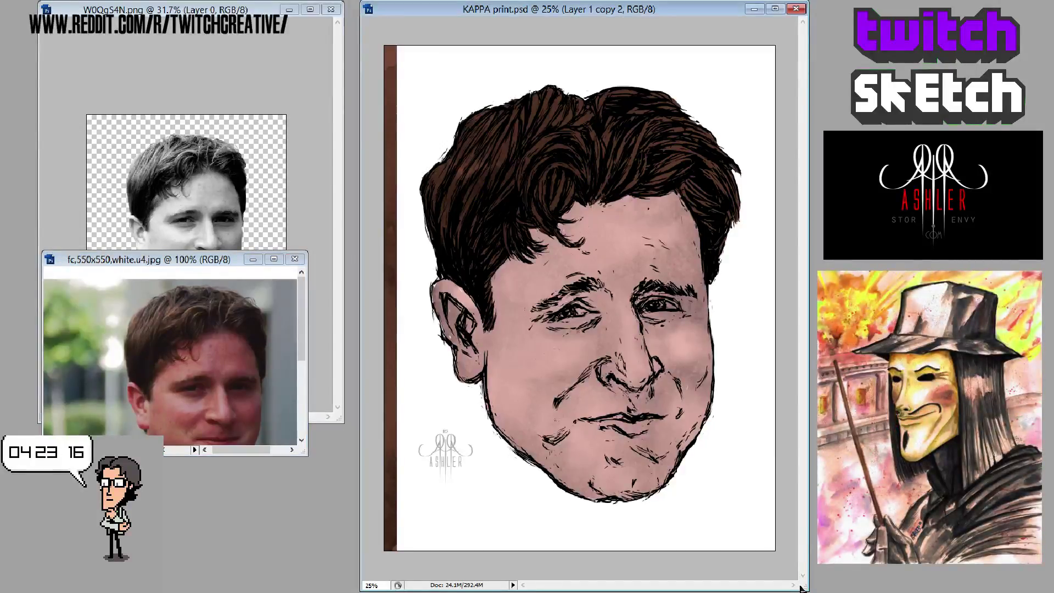
pyautogui.moveTo(805, 587); pyautogui.dragTo(776, 540)
pyautogui.moveTo(538, 240); pyautogui.dragTo(594, 308)
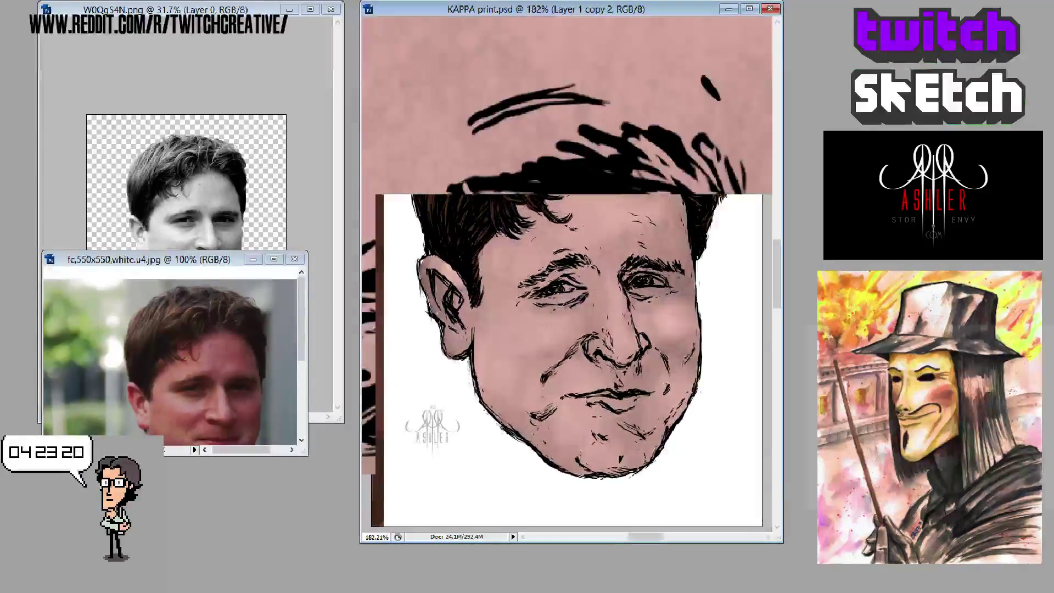
pyautogui.scroll(-10, 567, 274)
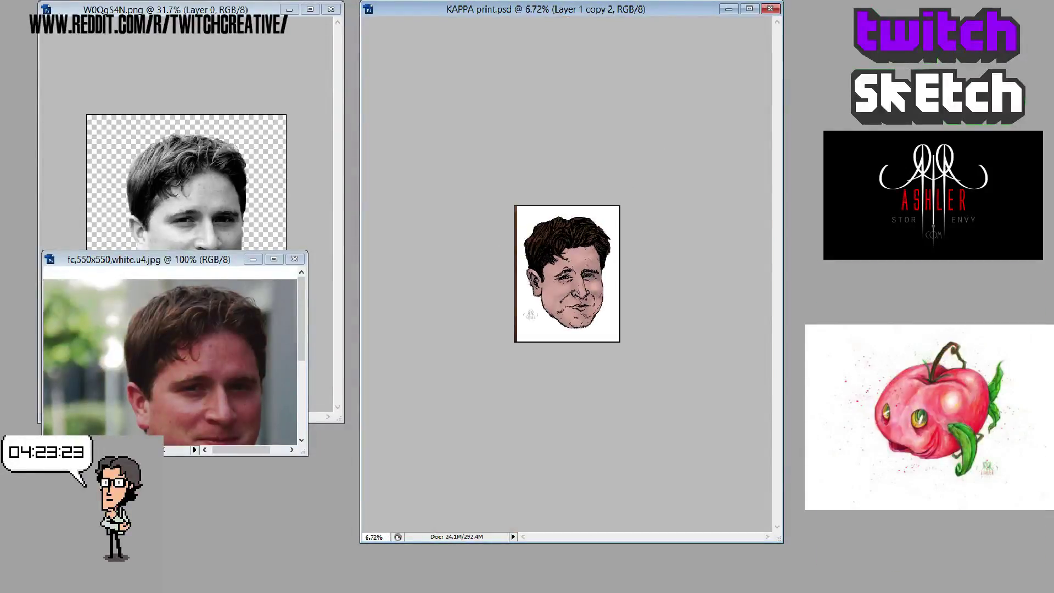
pyautogui.scroll(3, 566, 274)
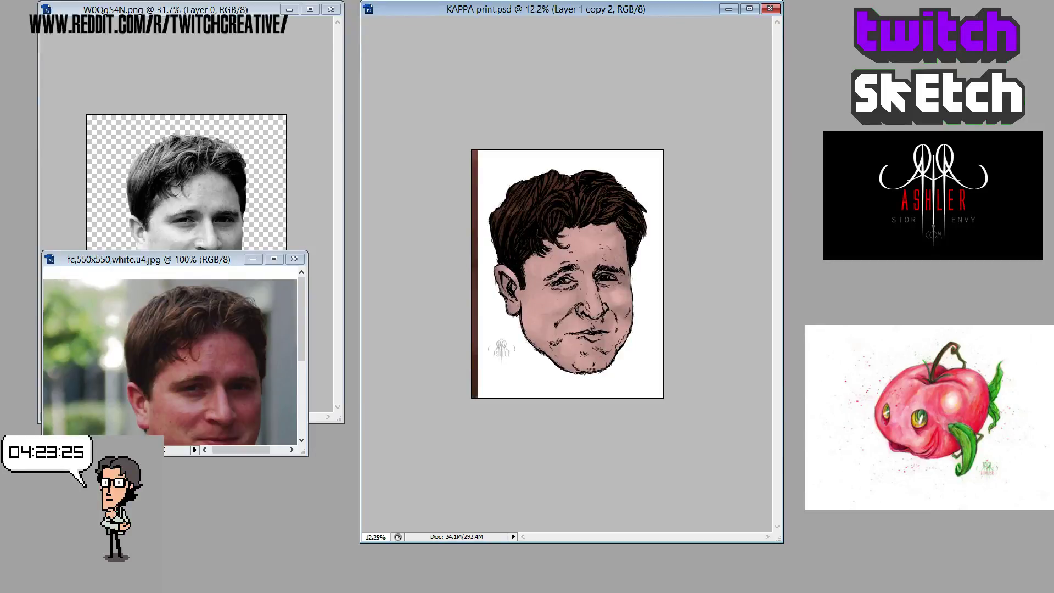
pyautogui.scroll(2, 567, 274)
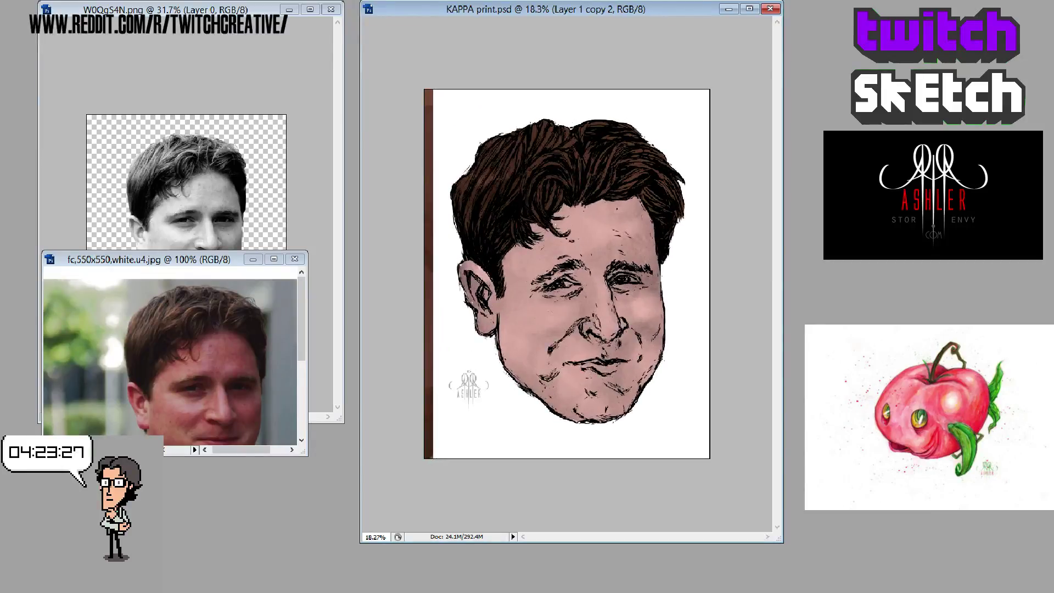
# - Examine the whole portrait at small sizes and at 25% beside the reference photos to judge the likeness and eyes
pyautogui.scroll(5, 567, 274)
pyautogui.scroll(-6, 566, 274)
pyautogui.scroll(6, 566, 274)
pyautogui.scroll(-9, 567, 274)
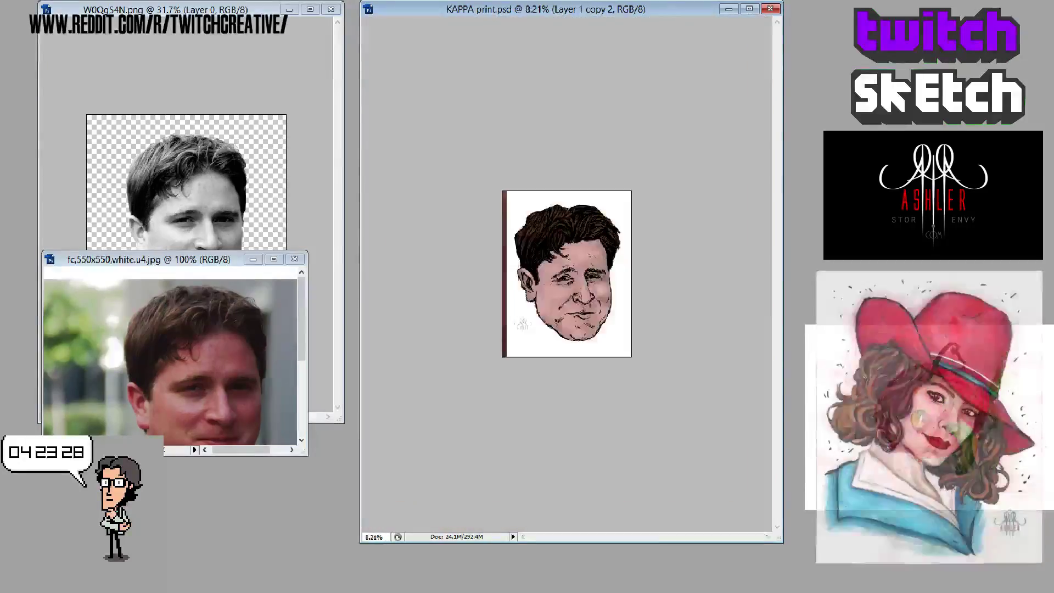
pyautogui.hotkey('ctrl', '+')
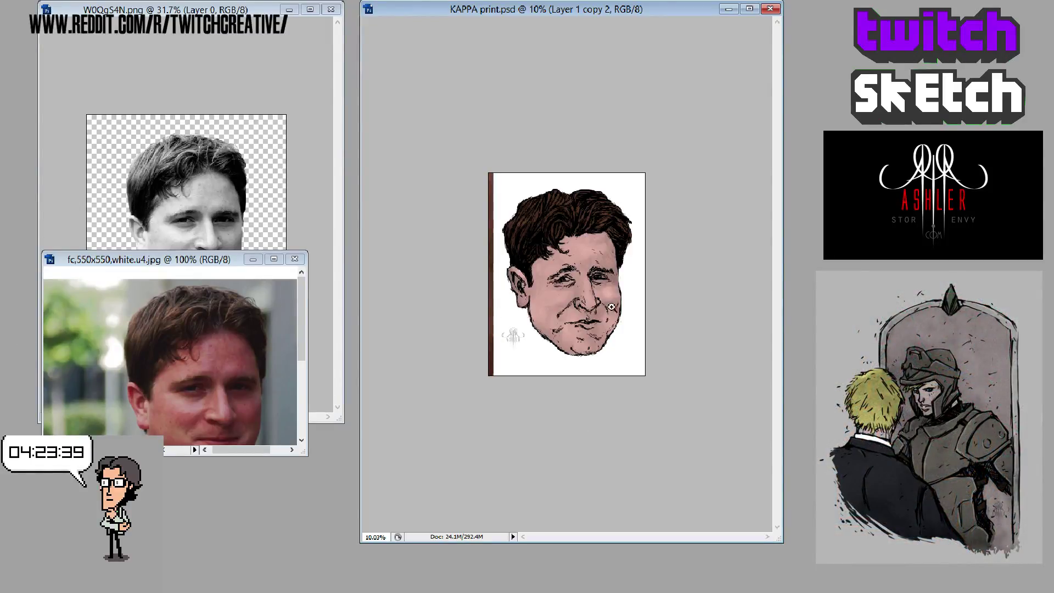
pyautogui.click(597, 315)
pyautogui.click(625, 316)
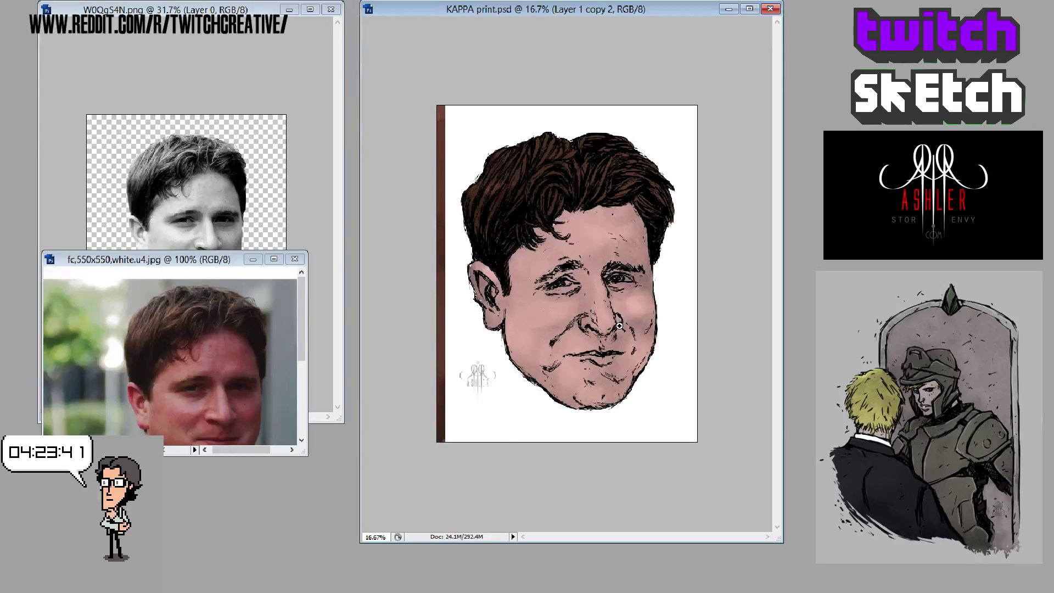
pyautogui.click(459, 341)
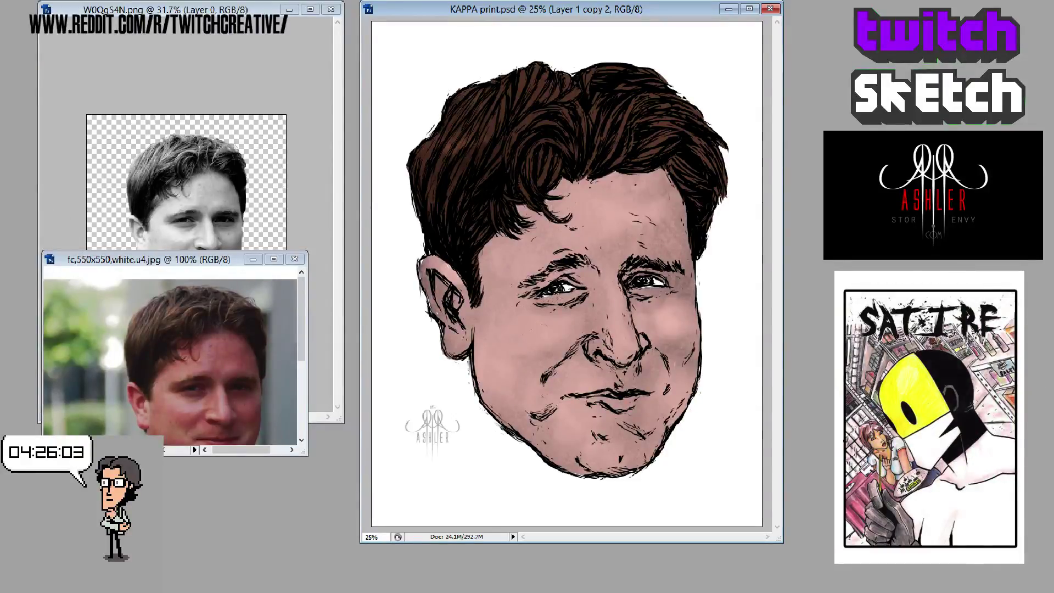
# - Overlay the dark gray watercolor texture of Layer 2 copy 5 on the portrait and hide it with a filled layer mask
pyautogui.hotkey('alt', ']')
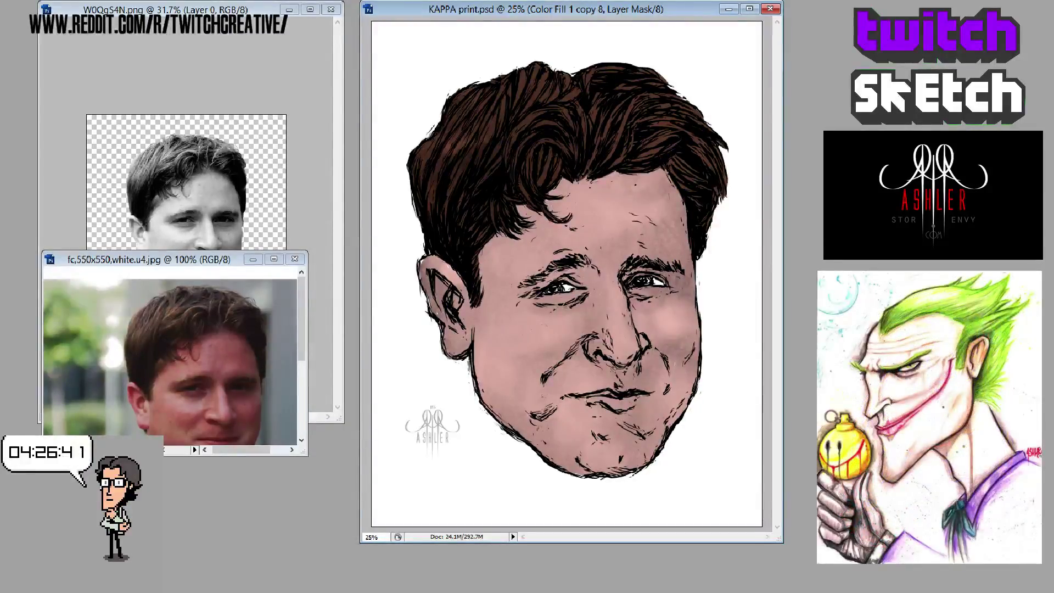
pyautogui.hotkey('alt', '[')
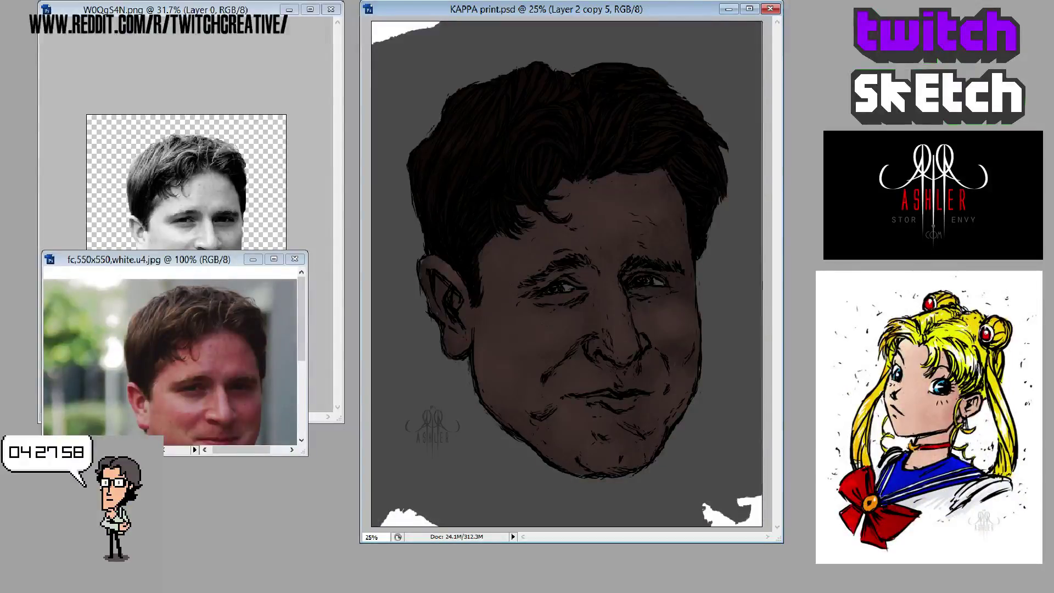
pyautogui.hotkey('ctrl', 'z')
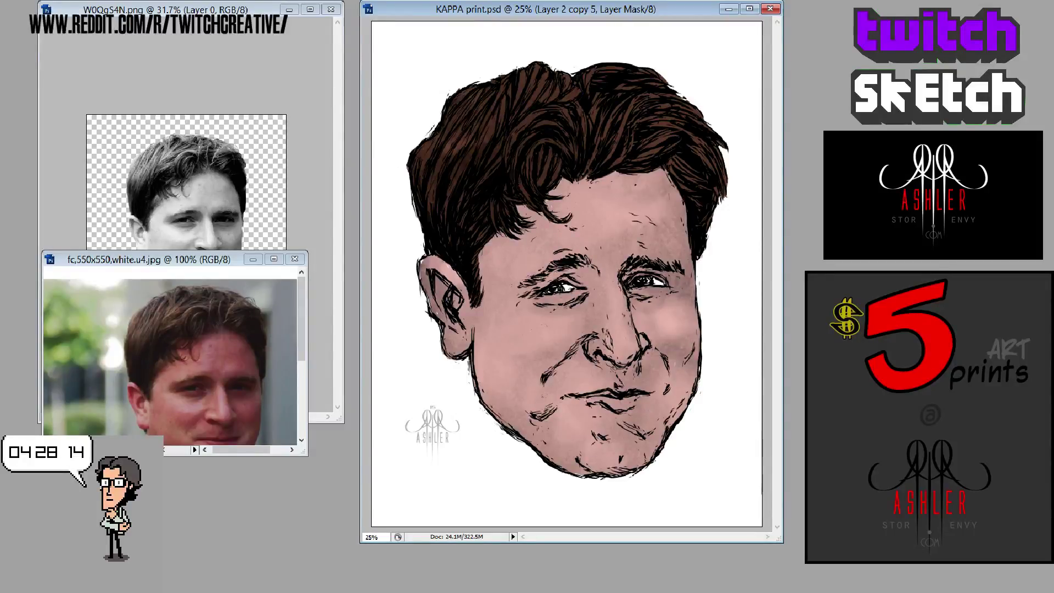
pyautogui.hotkey('ctrl', 'z')
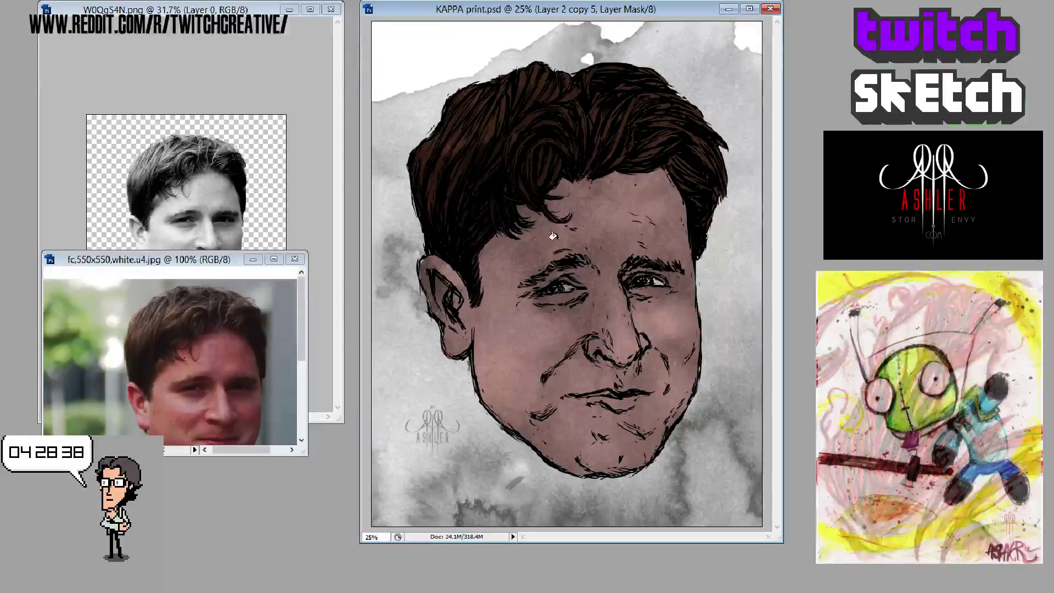
pyautogui.click(588, 199)
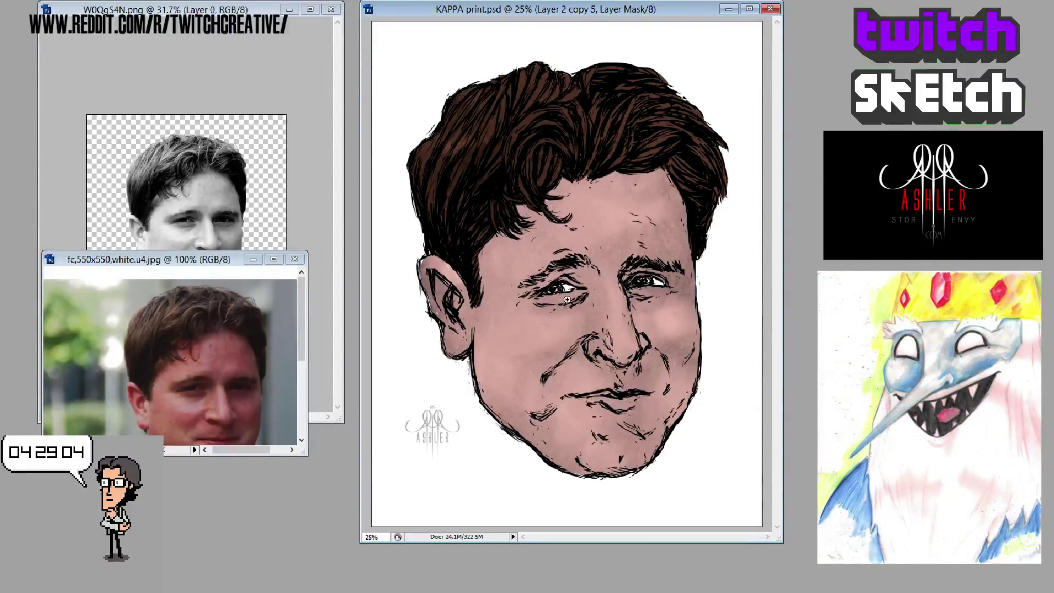
# - Paint shadows into the Layer 2 copy 5 mask beside the nose, around the inner eye, along the cheek fold and between the eyebrows
pyautogui.click(590, 307)
pyautogui.click(599, 308)
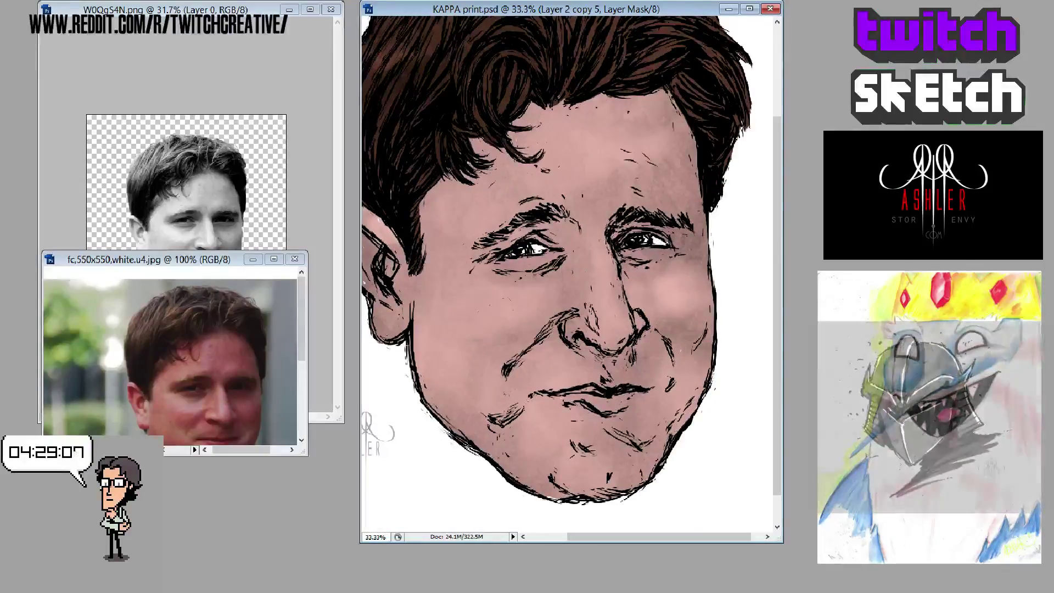
pyautogui.hotkey('ctrl', '`')
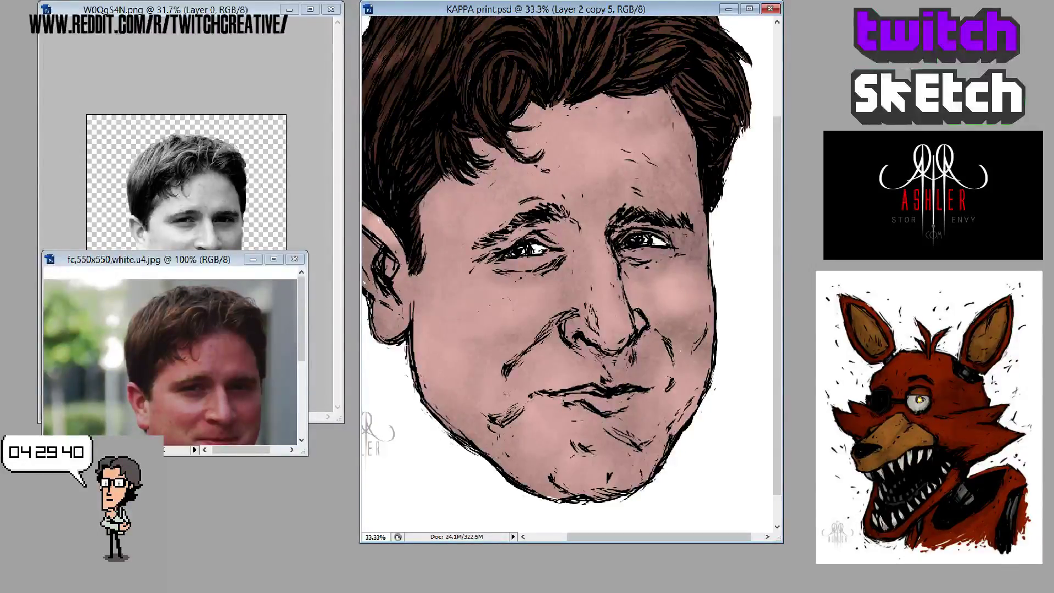
pyautogui.hotkey('ctrl', '\\')
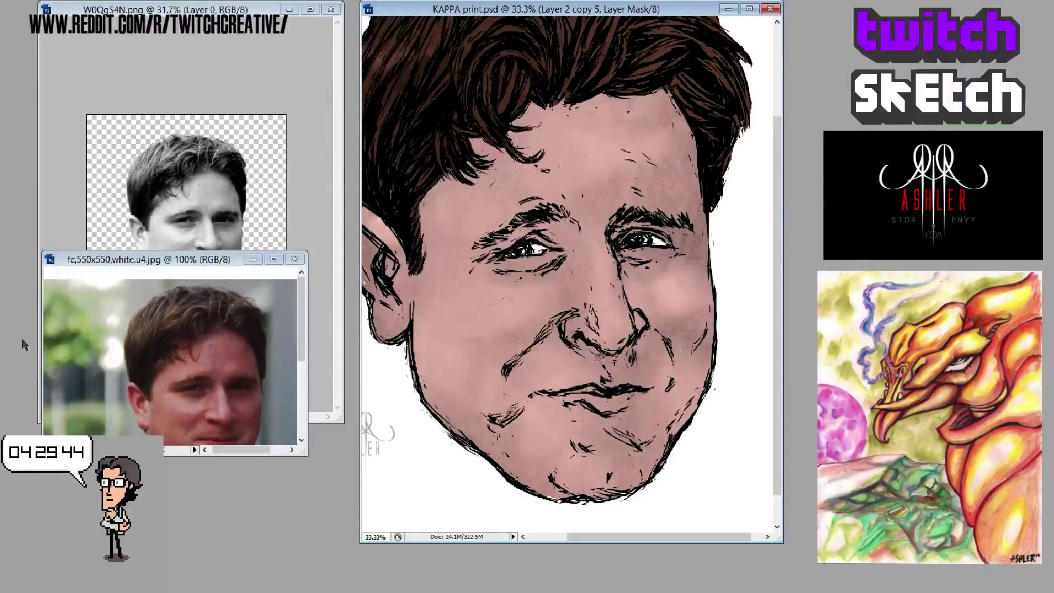
pyautogui.moveTo(571, 229)
pyautogui.mouseDown()
pyautogui.moveTo(556, 234)
pyautogui.moveTo(579, 226)
pyautogui.moveTo(552, 238)
pyautogui.moveTo(559, 246)
pyautogui.moveTo(547, 224)
pyautogui.mouseUp()
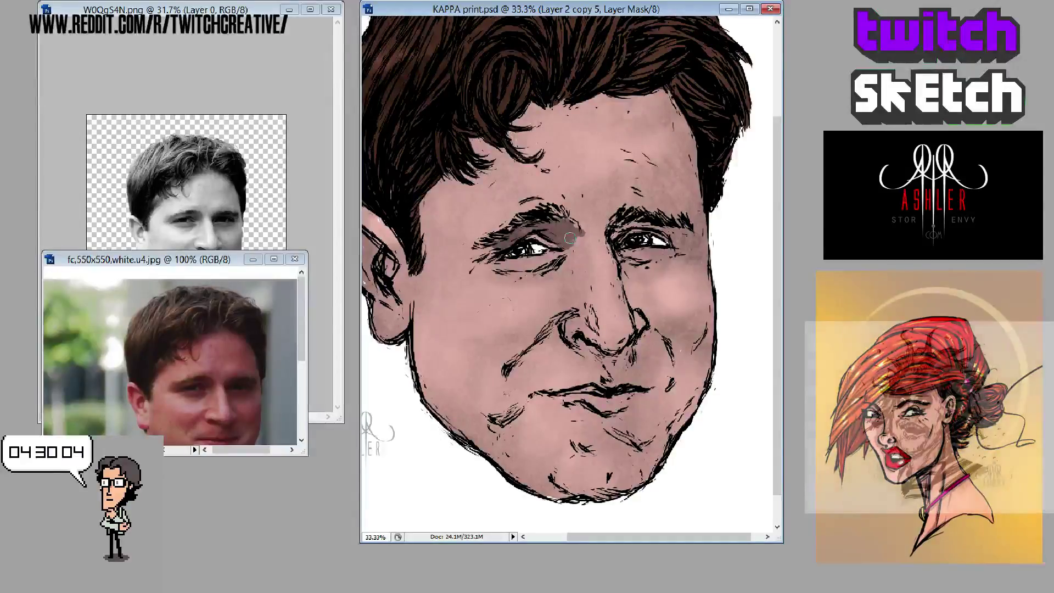
pyautogui.moveTo(575, 234)
pyautogui.mouseDown()
pyautogui.moveTo(573, 275)
pyautogui.moveTo(571, 259)
pyautogui.moveTo(558, 273)
pyautogui.moveTo(505, 270)
pyautogui.moveTo(571, 257)
pyautogui.moveTo(499, 272)
pyautogui.moveTo(572, 259)
pyautogui.moveTo(581, 284)
pyautogui.moveTo(575, 265)
pyautogui.moveTo(569, 303)
pyautogui.moveTo(564, 275)
pyautogui.moveTo(590, 310)
pyautogui.moveTo(585, 265)
pyautogui.moveTo(579, 299)
pyautogui.moveTo(582, 287)
pyautogui.moveTo(599, 326)
pyautogui.moveTo(549, 328)
pyautogui.moveTo(521, 356)
pyautogui.moveTo(558, 312)
pyautogui.mouseUp()
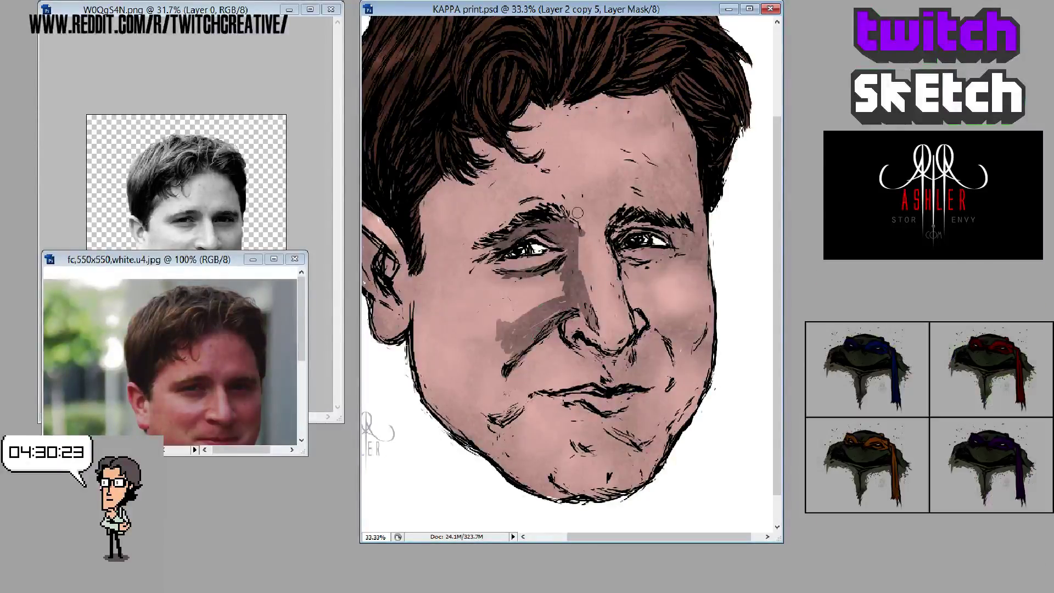
pyautogui.moveTo(581, 195)
pyautogui.mouseDown()
pyautogui.moveTo(584, 223)
pyautogui.moveTo(572, 191)
pyautogui.moveTo(583, 215)
pyautogui.mouseUp()
pyautogui.moveTo(621, 185); pyautogui.dragTo(600, 217)
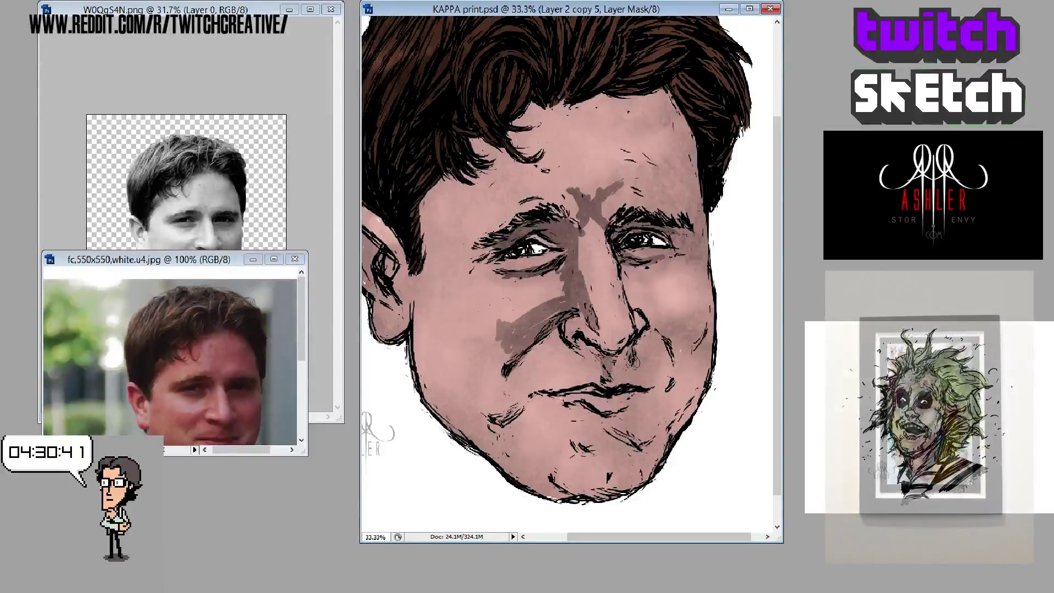
# - Move the color reference photo lower so the whole face in the grayscale reference is uncovered
pyautogui.moveTo(778, 273); pyautogui.dragTo(778, 318)
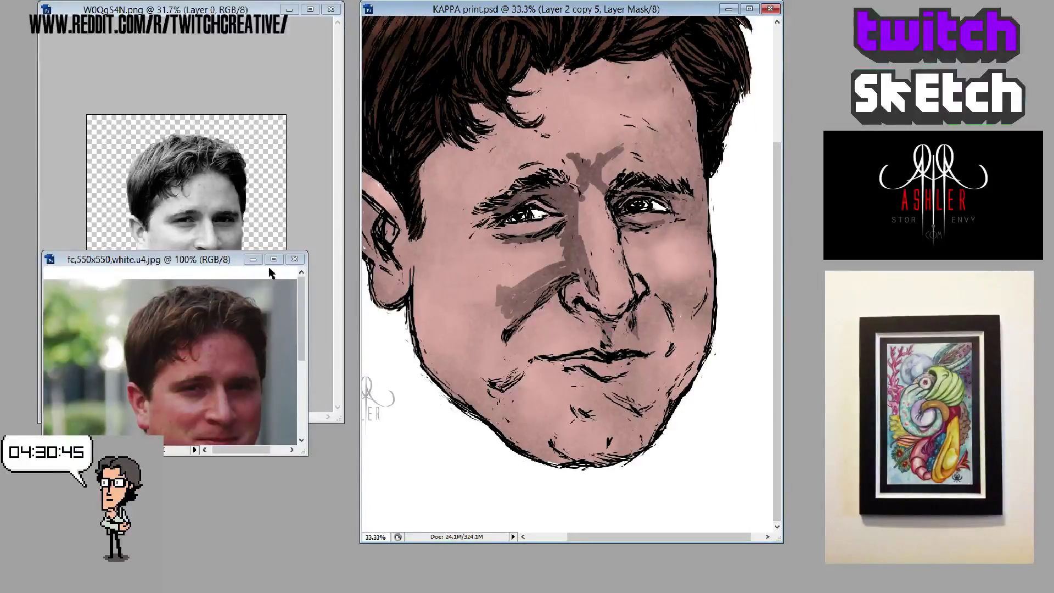
pyautogui.moveTo(225, 262); pyautogui.dragTo(231, 289)
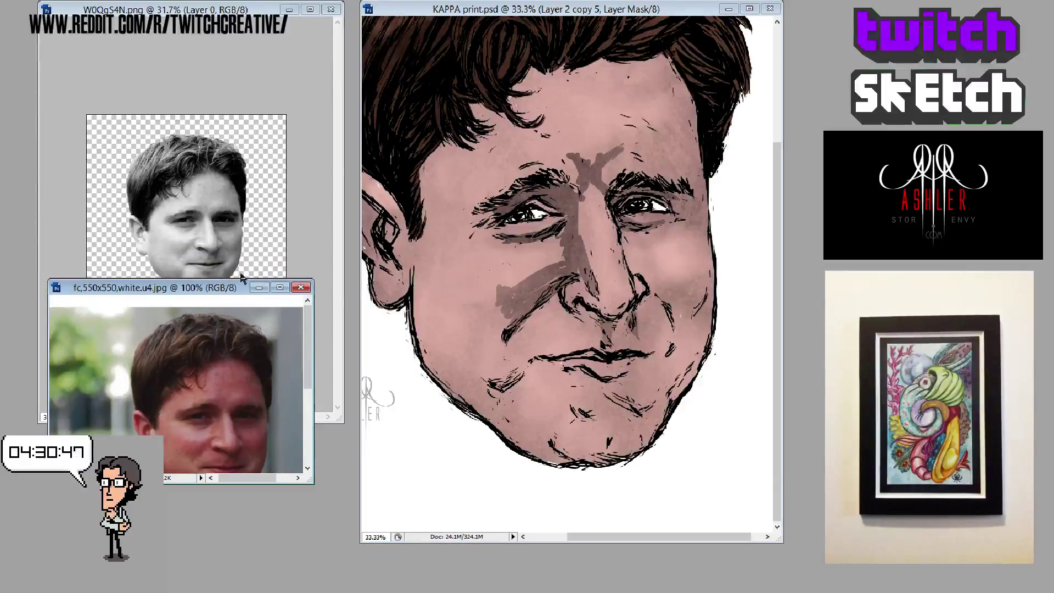
pyautogui.hotkey('ctrl', 'w')
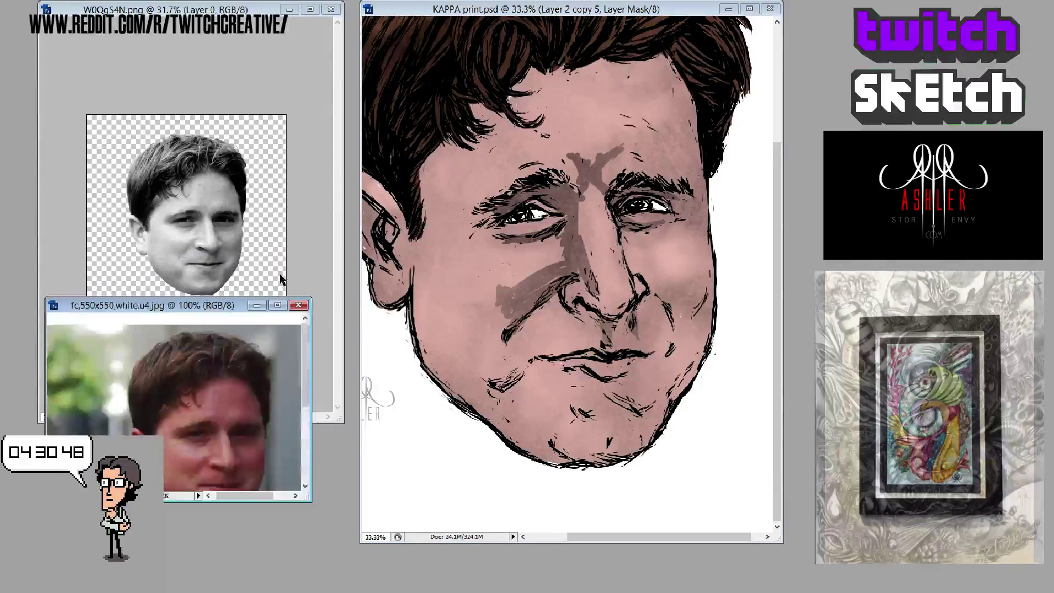
# - Paint mask shadows around the mouth-corner crease, along the jawline and under the chin
pyautogui.click(519, 409)
pyautogui.moveTo(497, 384); pyautogui.dragTo(522, 374)
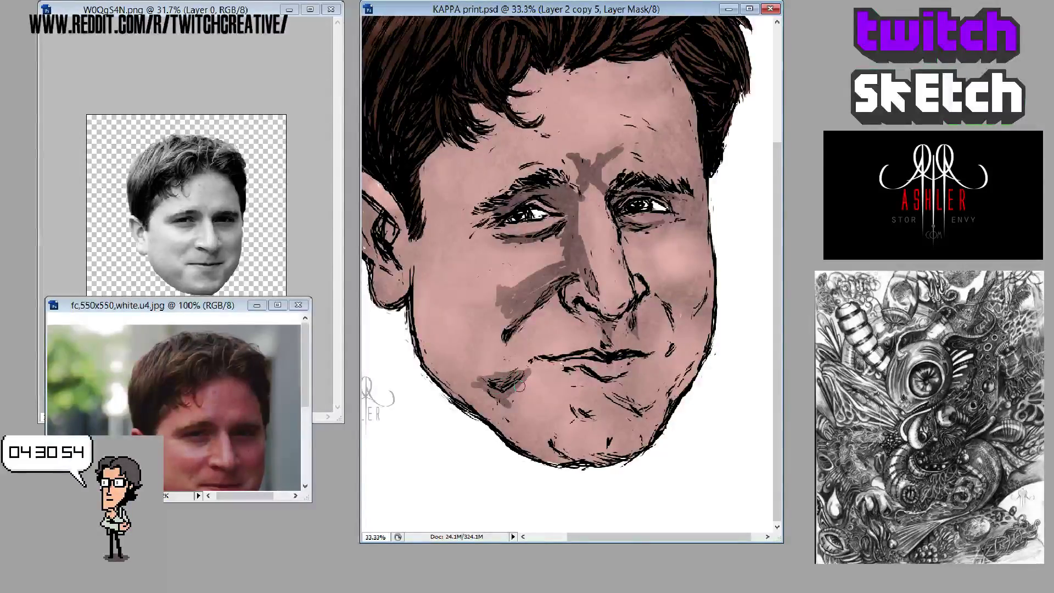
pyautogui.moveTo(523, 381); pyautogui.dragTo(521, 395)
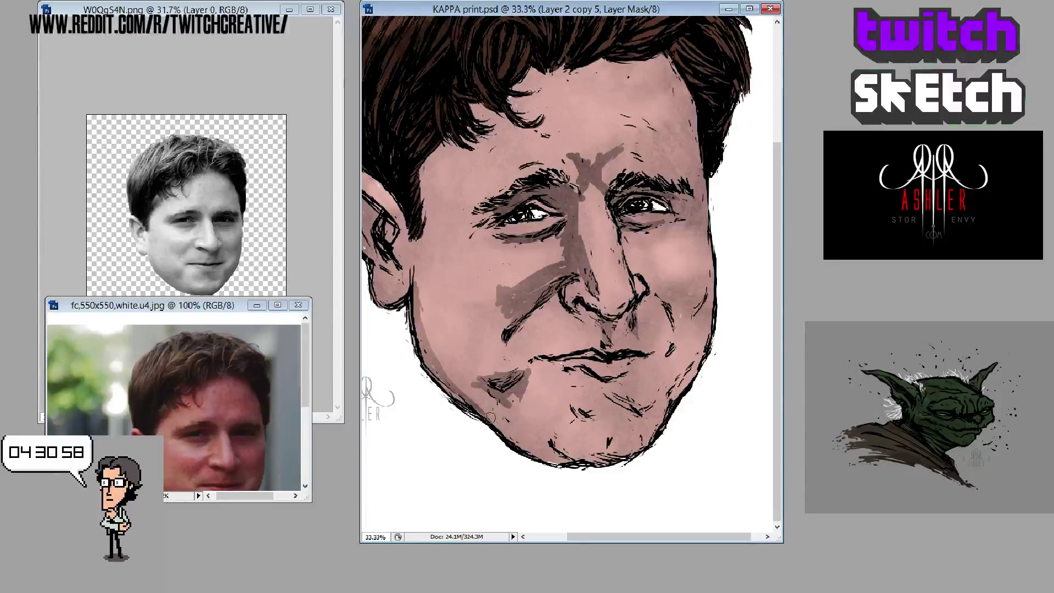
pyautogui.moveTo(494, 422)
pyautogui.mouseDown()
pyautogui.moveTo(664, 413)
pyautogui.moveTo(667, 395)
pyautogui.mouseUp()
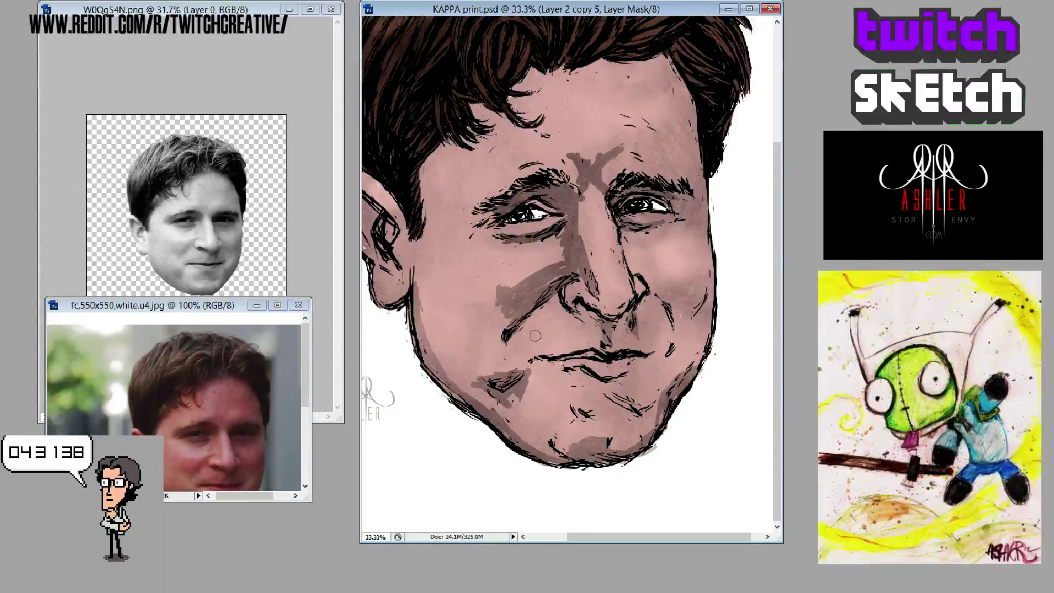
# - Add mask shadows on the far cheek, beneath the far eye and along the temple below the hairline
pyautogui.moveTo(686, 316); pyautogui.dragTo(693, 317)
pyautogui.moveTo(654, 288)
pyautogui.mouseDown()
pyautogui.moveTo(695, 316)
pyautogui.moveTo(708, 274)
pyautogui.mouseUp()
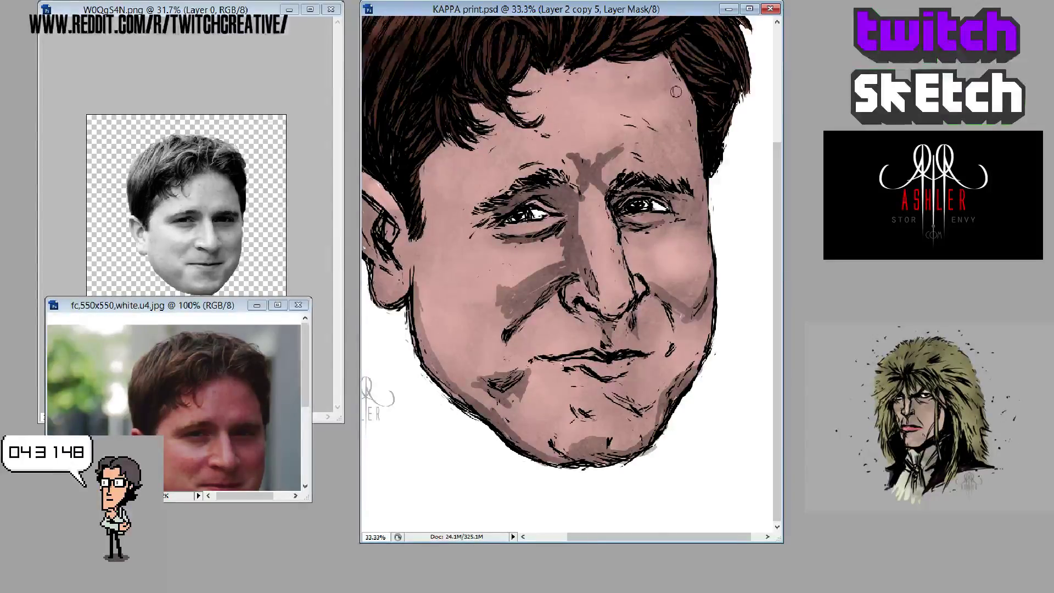
pyautogui.moveTo(676, 92)
pyautogui.mouseDown()
pyautogui.moveTo(651, 234)
pyautogui.moveTo(671, 227)
pyautogui.mouseUp()
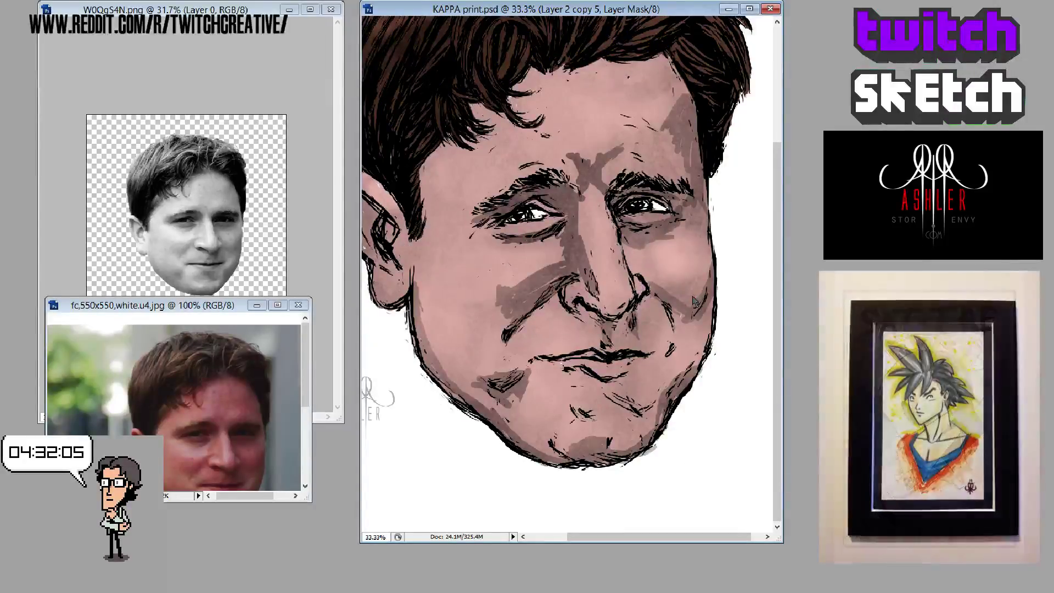
# - Enlarge the portrait window, lower the shadow opacity to 50% and soften the shadow between the eyebrows
pyautogui.hotkey('ctrl', '0')
pyautogui.hotkey('ctrl', '+')
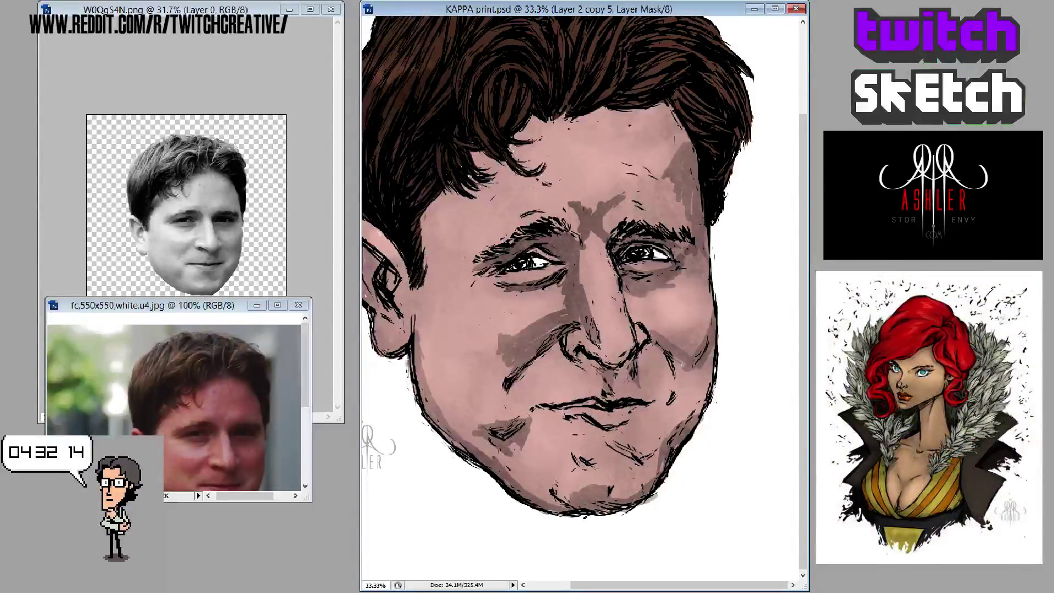
pyautogui.press('5')
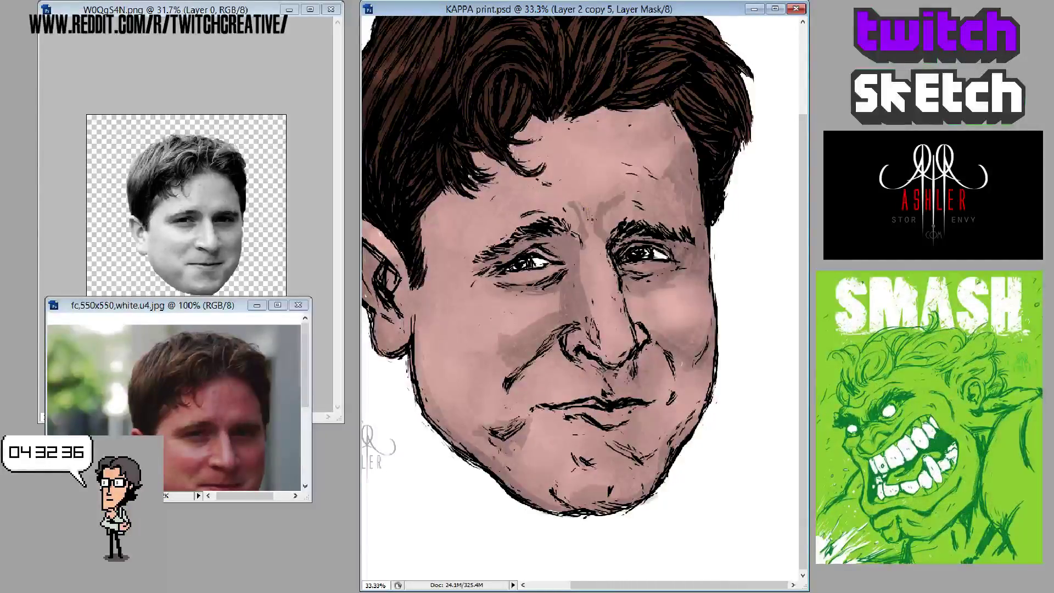
pyautogui.moveTo(575, 207); pyautogui.dragTo(584, 219)
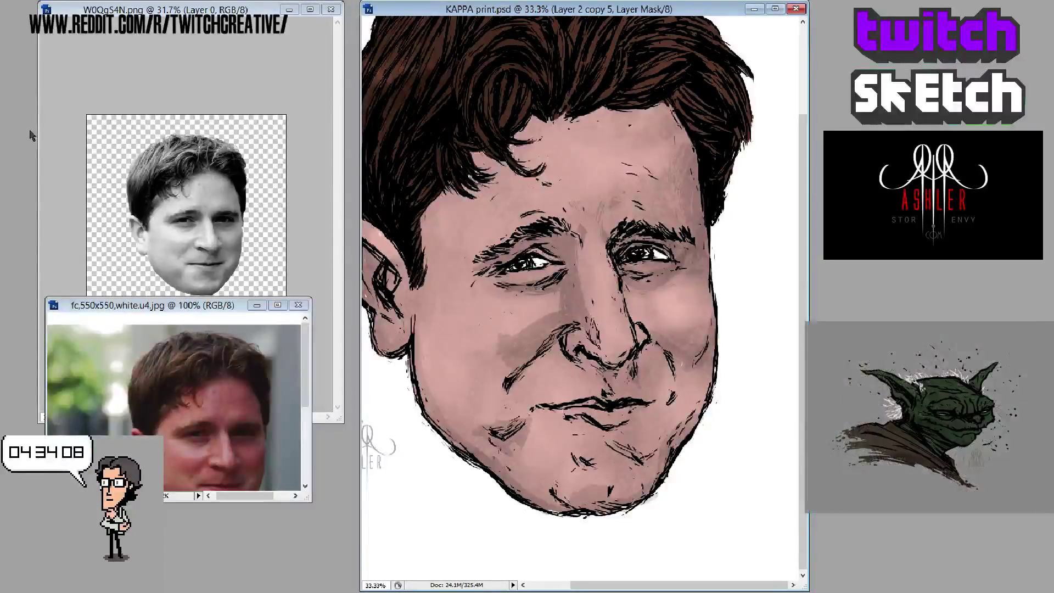
# - Move the color reference photo higher and reposition its view so the whole head down to the collar shows
pyautogui.click(298, 305)
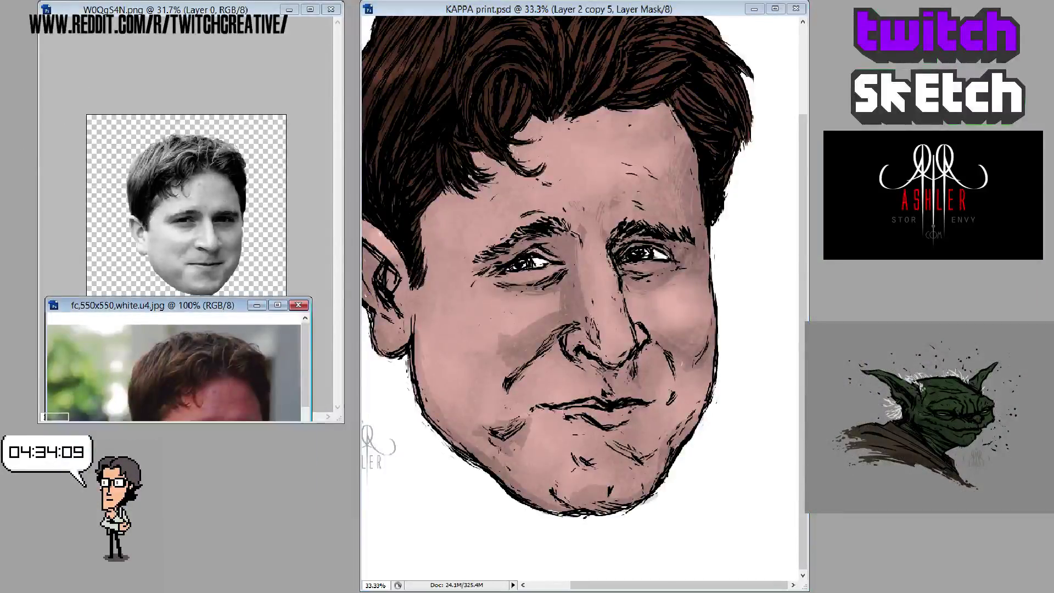
pyautogui.moveTo(223, 309); pyautogui.dragTo(238, 236)
pyautogui.moveTo(323, 424); pyautogui.dragTo(329, 473)
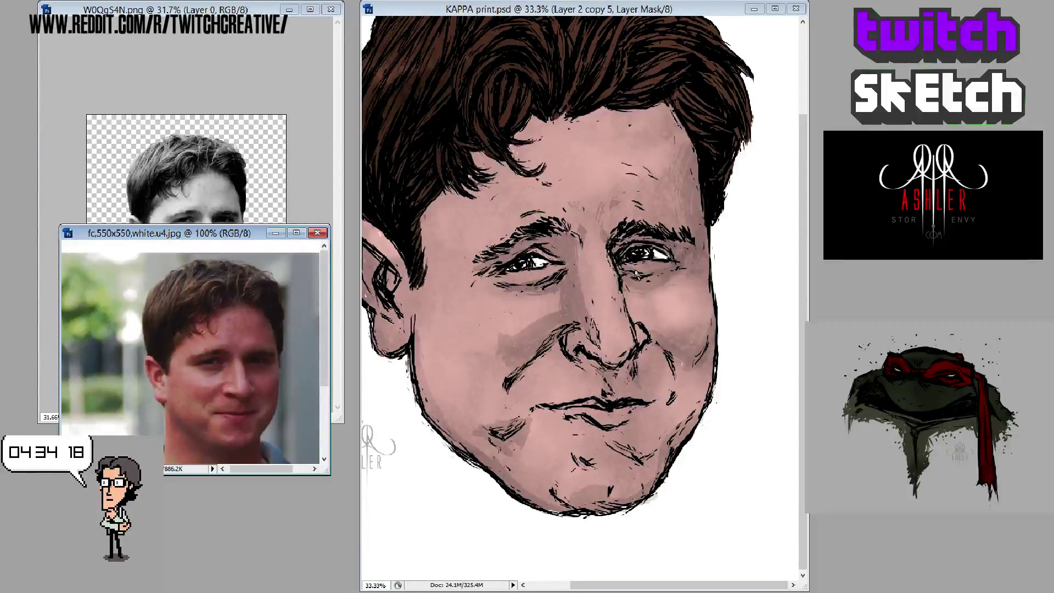
# - Soften and blend the edges of the shadows under the far eye and on the cheek beside the nose in the mask
pyautogui.click(654, 268)
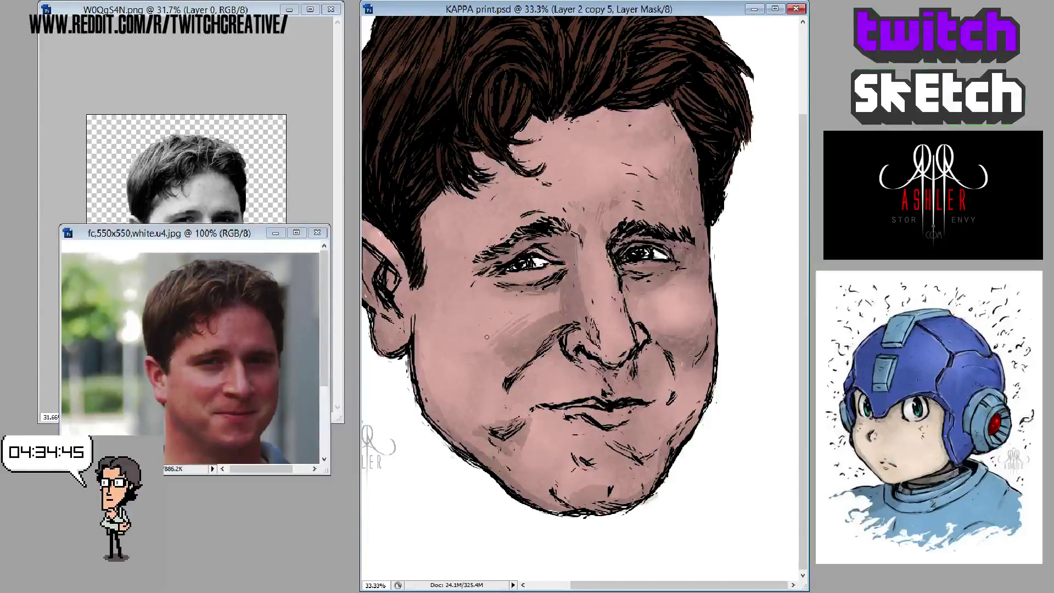
pyautogui.moveTo(487, 337); pyautogui.dragTo(496, 326)
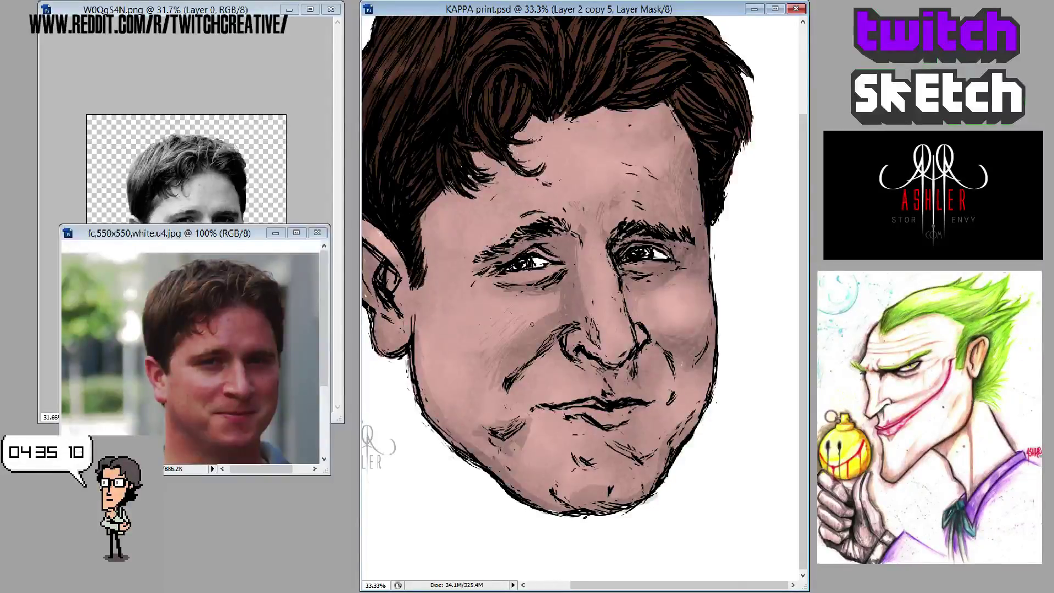
pyautogui.moveTo(496, 350); pyautogui.dragTo(513, 330)
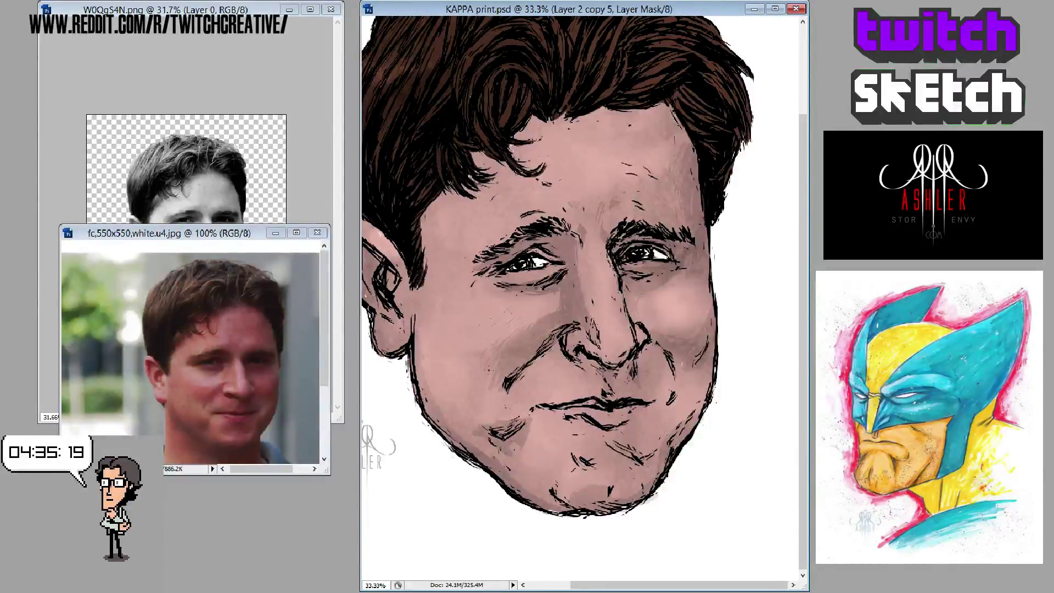
pyautogui.moveTo(507, 358); pyautogui.dragTo(532, 329)
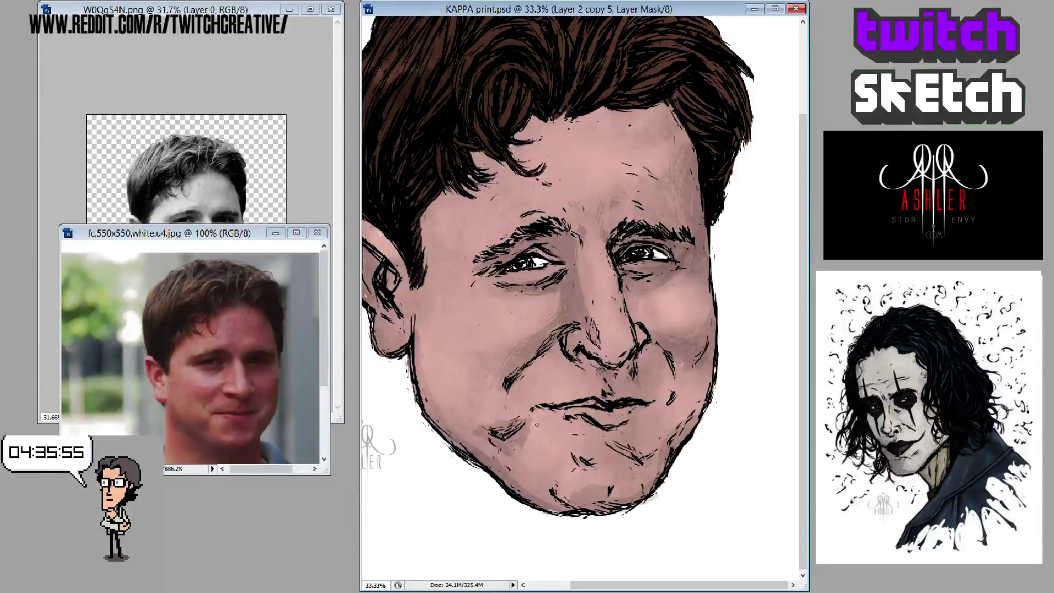
# - Enlarge the brush and blend the mask shading around the mouth
pyautogui.press(']')
pyautogui.press(']')
pyautogui.press(']')
pyautogui.press(']')
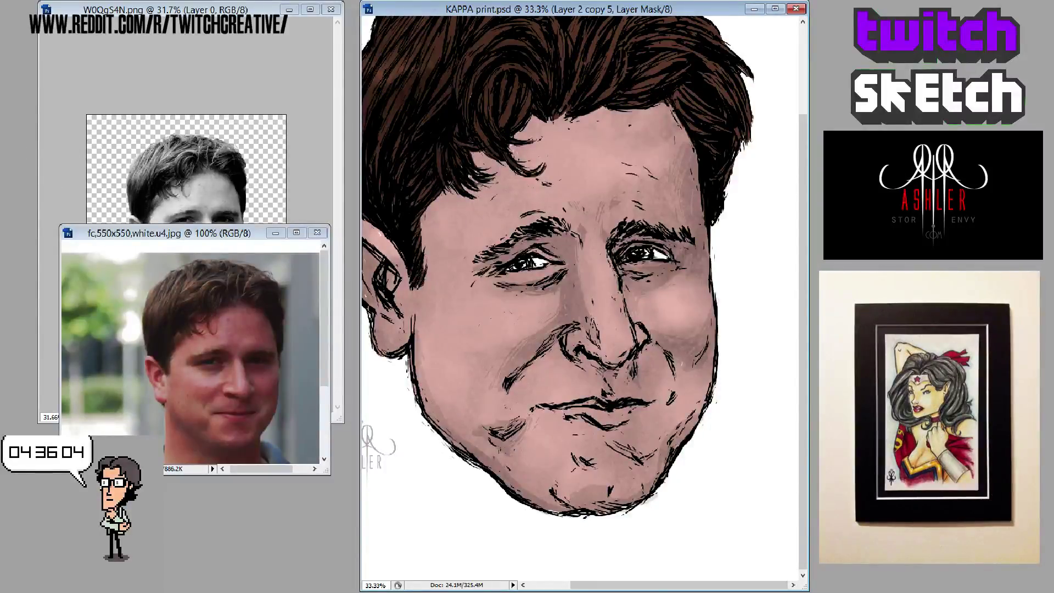
pyautogui.moveTo(574, 405); pyautogui.dragTo(589, 403)
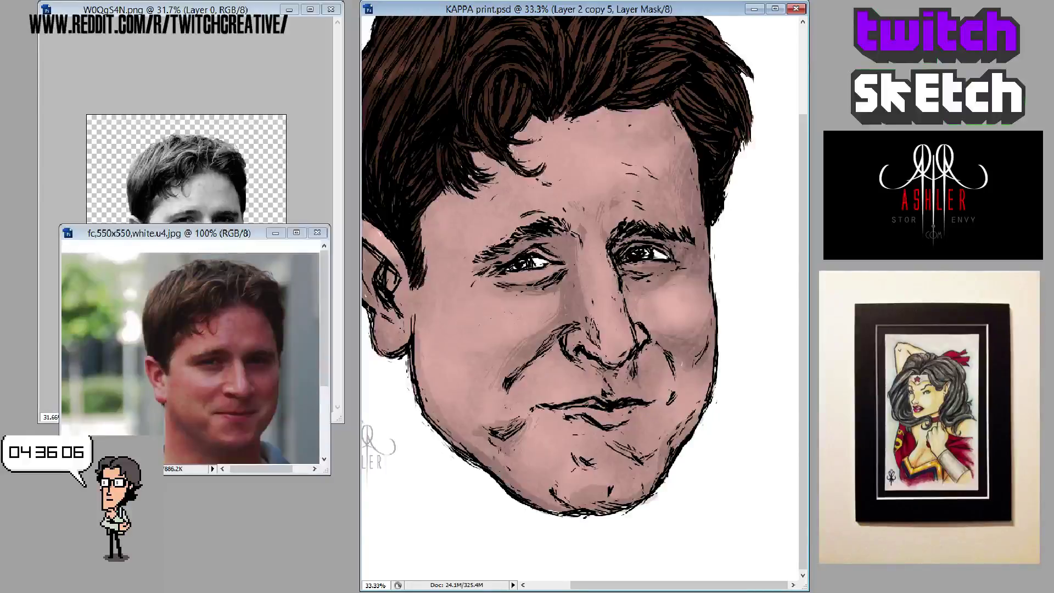
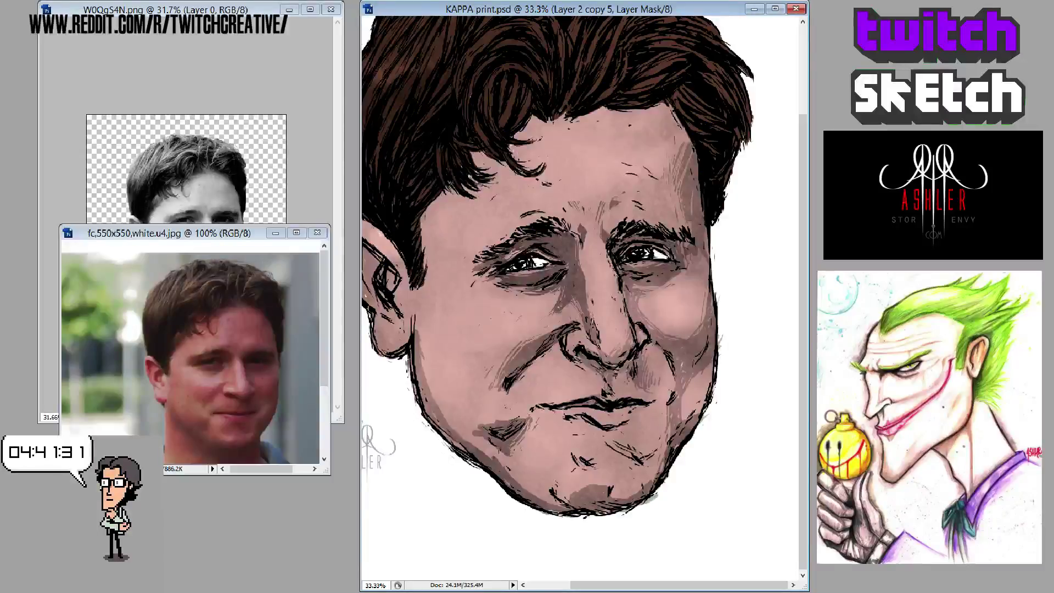
# - Blend the mask shading beside the nose, under the forehead hairline, on the far cheek and near the lower jaw
pyautogui.moveTo(562, 289); pyautogui.dragTo(553, 312)
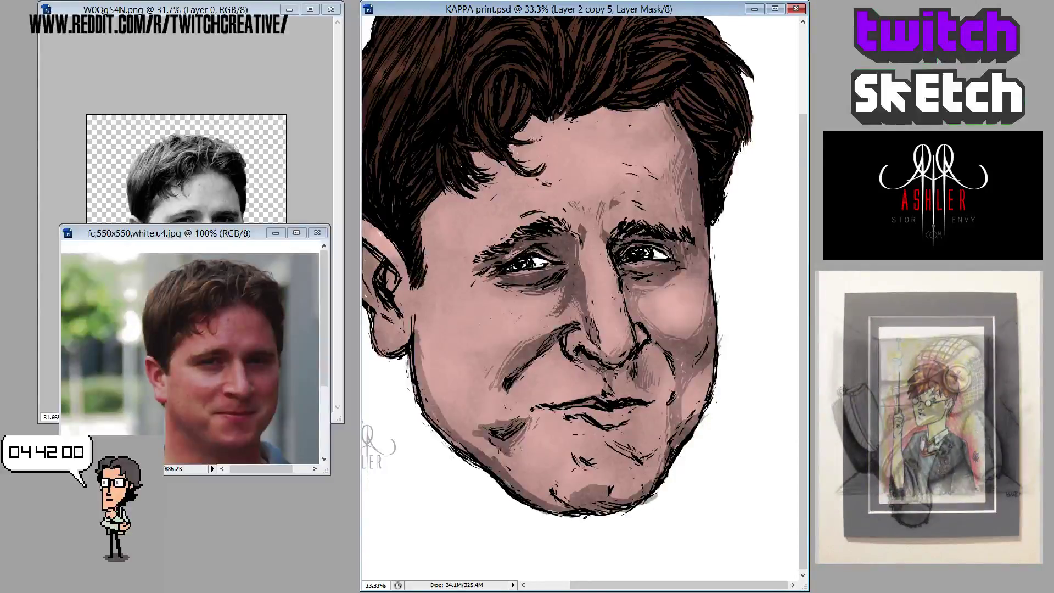
pyautogui.moveTo(603, 108); pyautogui.dragTo(665, 114)
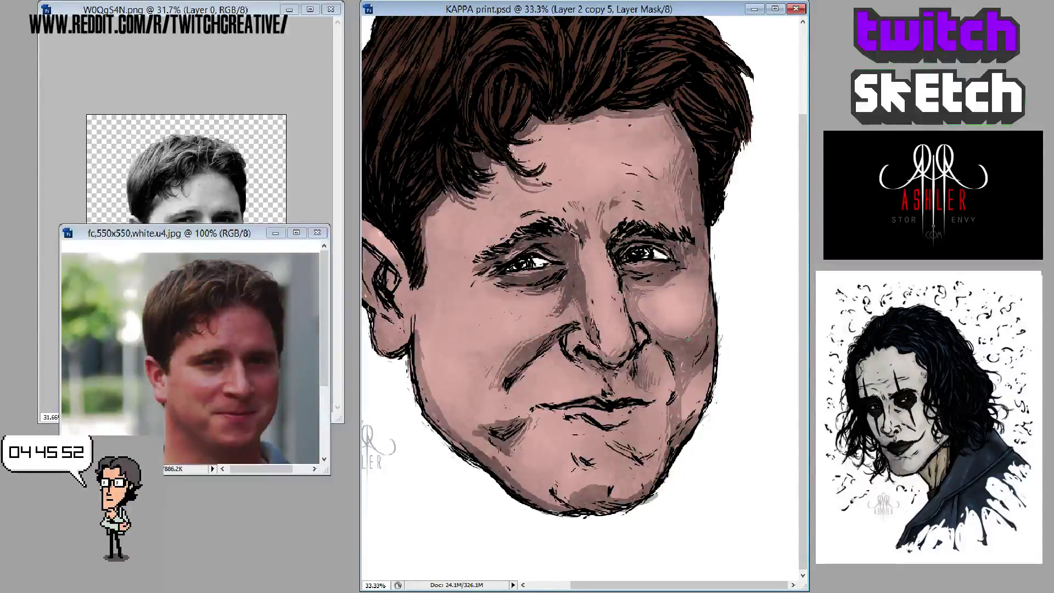
pyautogui.moveTo(688, 338); pyautogui.dragTo(703, 318)
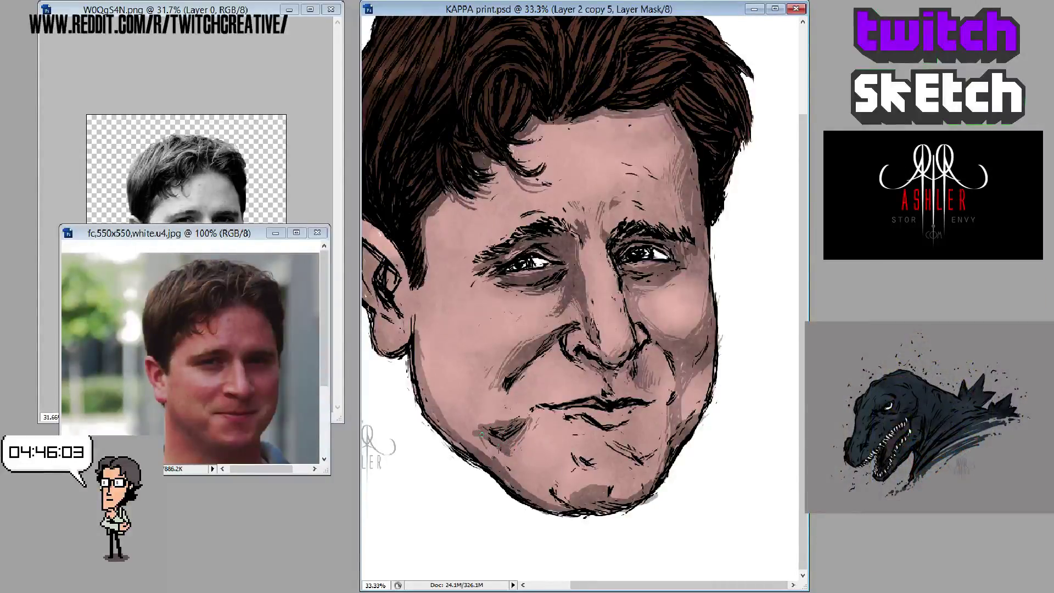
pyautogui.moveTo(482, 434)
pyautogui.mouseDown()
pyautogui.moveTo(492, 456)
pyautogui.moveTo(466, 439)
pyautogui.moveTo(496, 467)
pyautogui.moveTo(493, 454)
pyautogui.mouseUp()
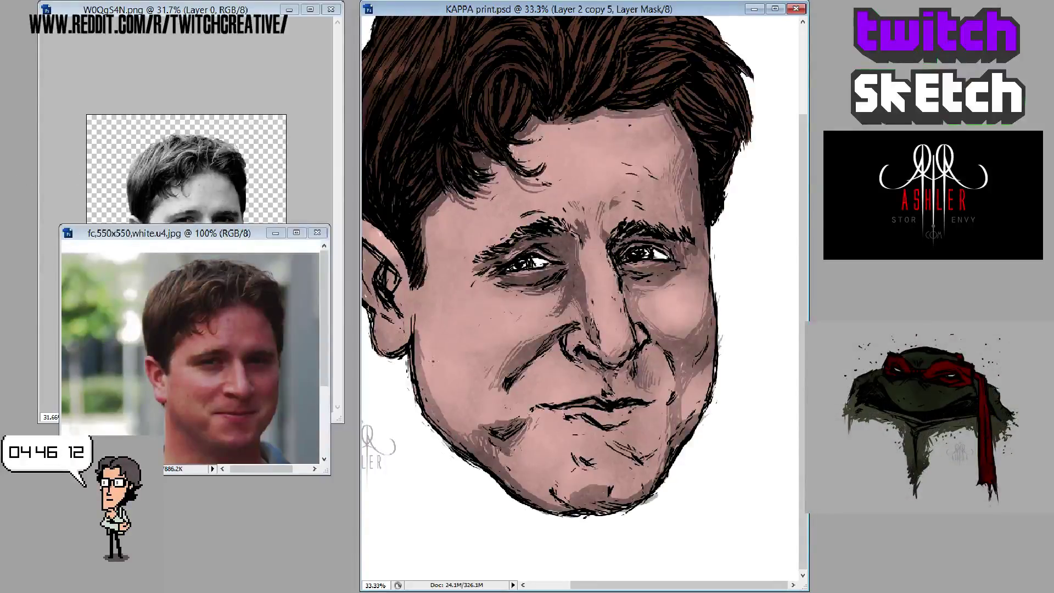
# - Move the color reference photo lower so it uncovers the face in the black-and-white reference, and return to the portrait
pyautogui.click(275, 233)
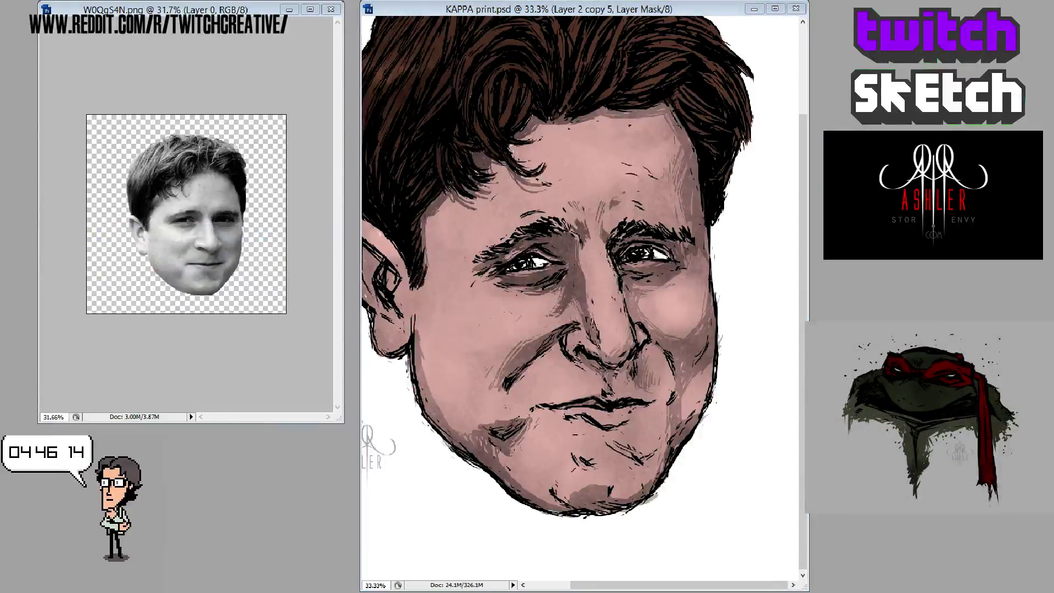
pyautogui.moveTo(275, 233); pyautogui.dragTo(275, 295)
pyautogui.click(426, 335)
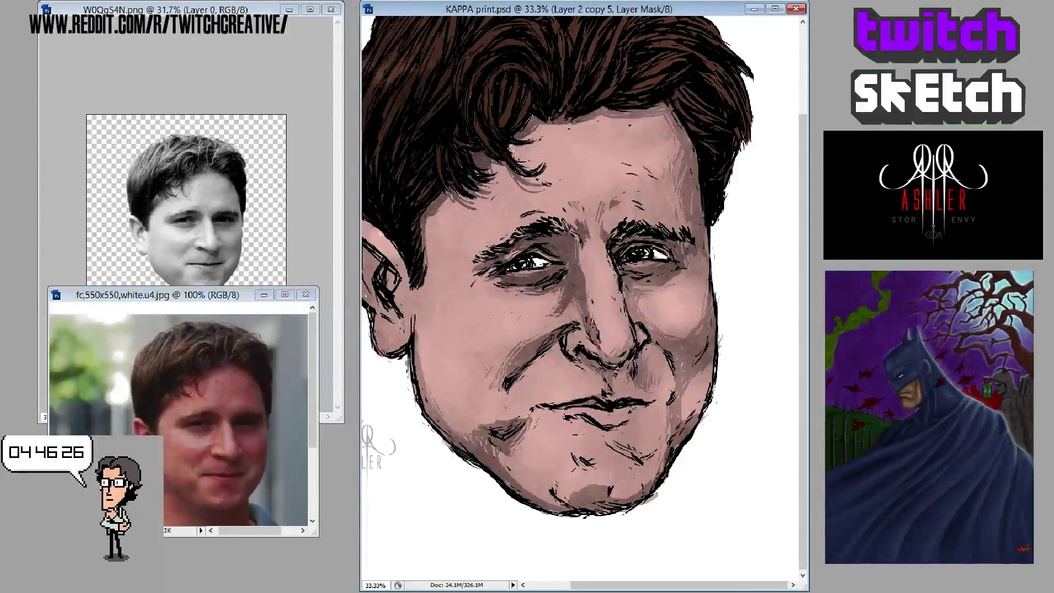
# - Soften the shadow along the near smile line and blend the shading around the nostril and under the nose
pyautogui.moveTo(505, 369); pyautogui.dragTo(495, 379)
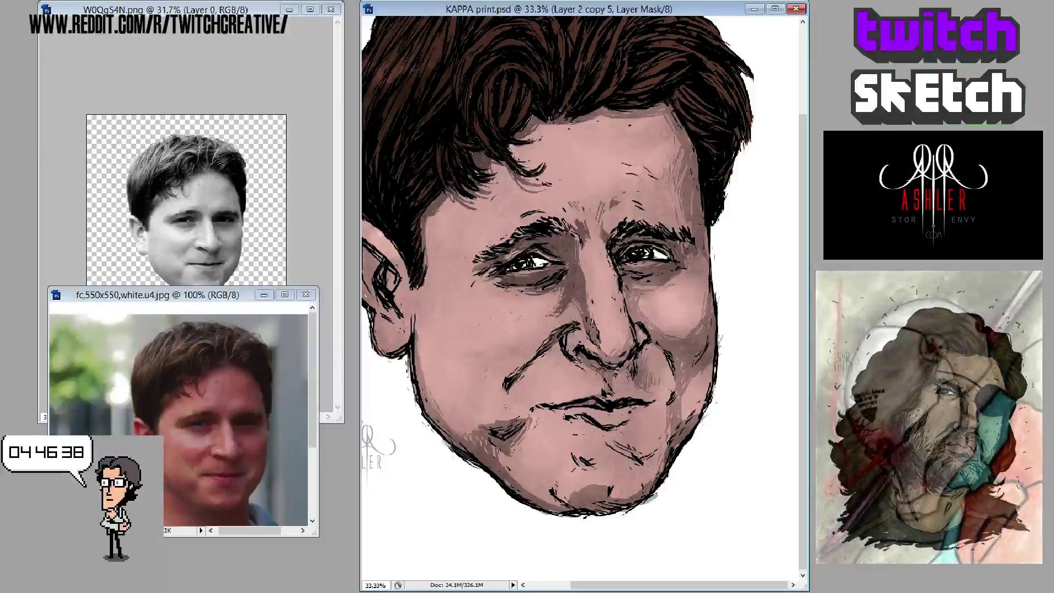
pyautogui.moveTo(548, 340); pyautogui.dragTo(512, 380)
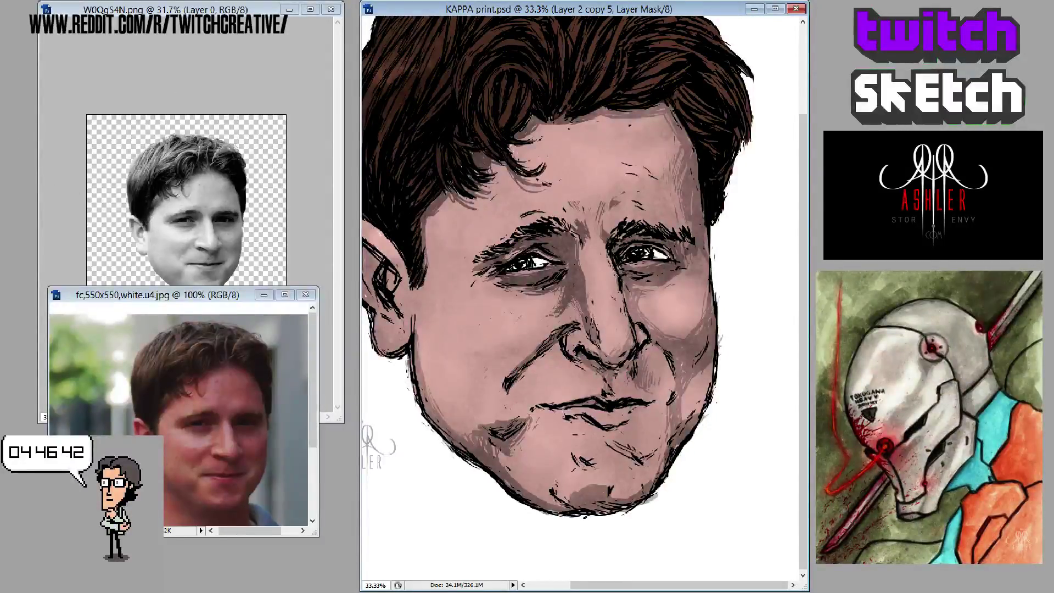
pyautogui.moveTo(564, 346); pyautogui.dragTo(545, 353)
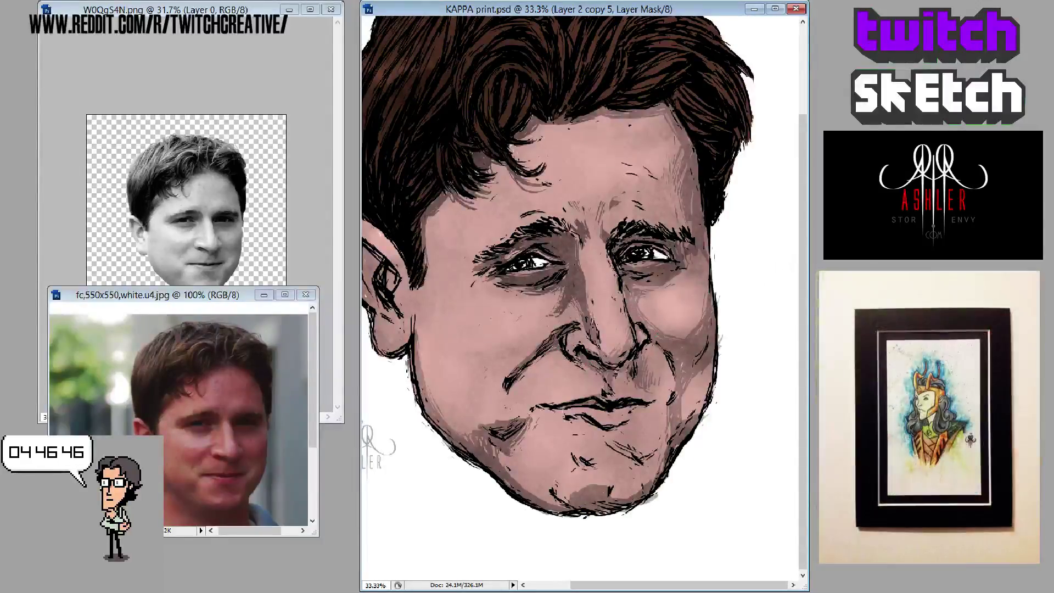
pyautogui.moveTo(570, 358); pyautogui.dragTo(613, 355)
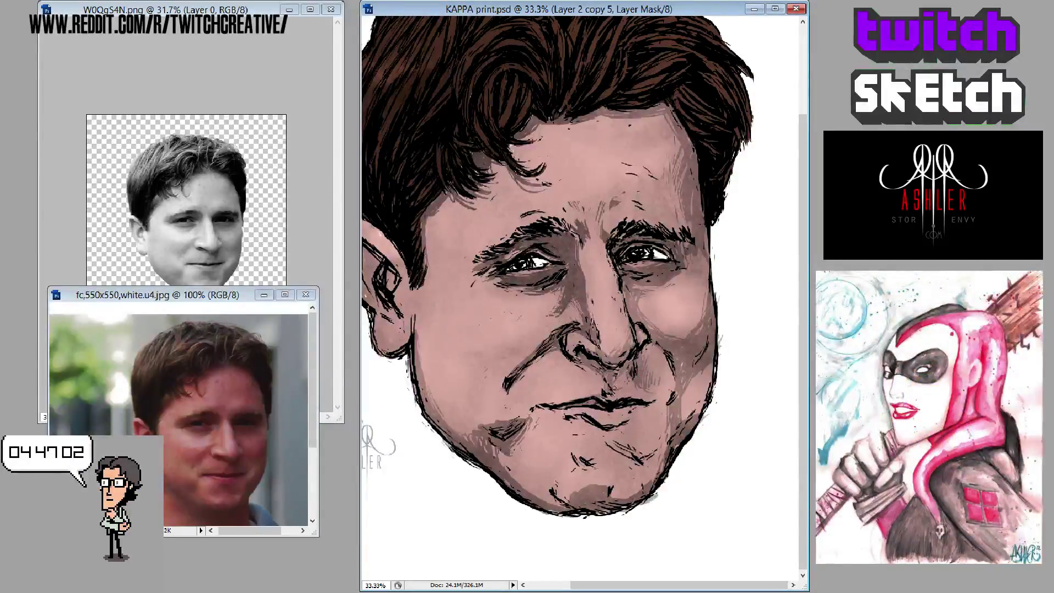
# - Choose the 19 px hard round brush and paint textured shading on the upper lip below the nose
pyautogui.moveTo(623, 381); pyautogui.dragTo(620, 390)
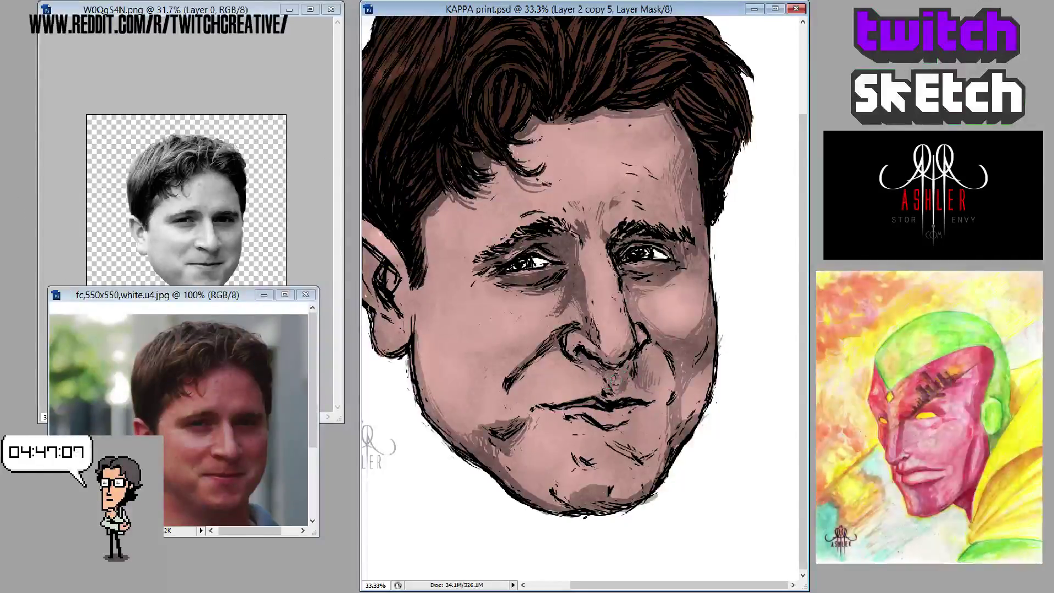
pyautogui.rightClick(635, 388)
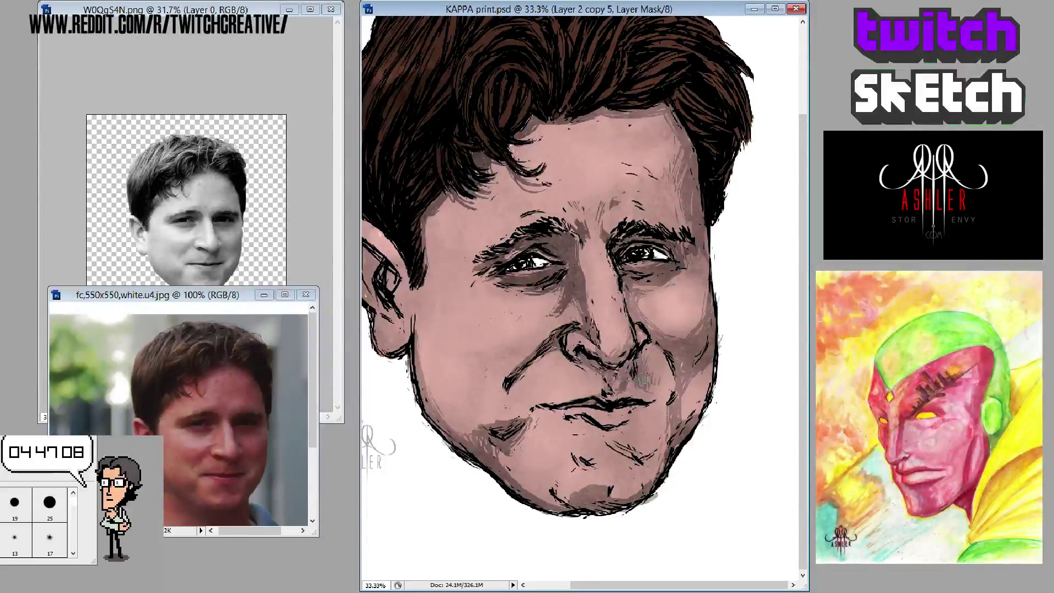
pyautogui.click(15, 504)
pyautogui.press('Return')
pyautogui.moveTo(617, 394); pyautogui.dragTo(630, 384)
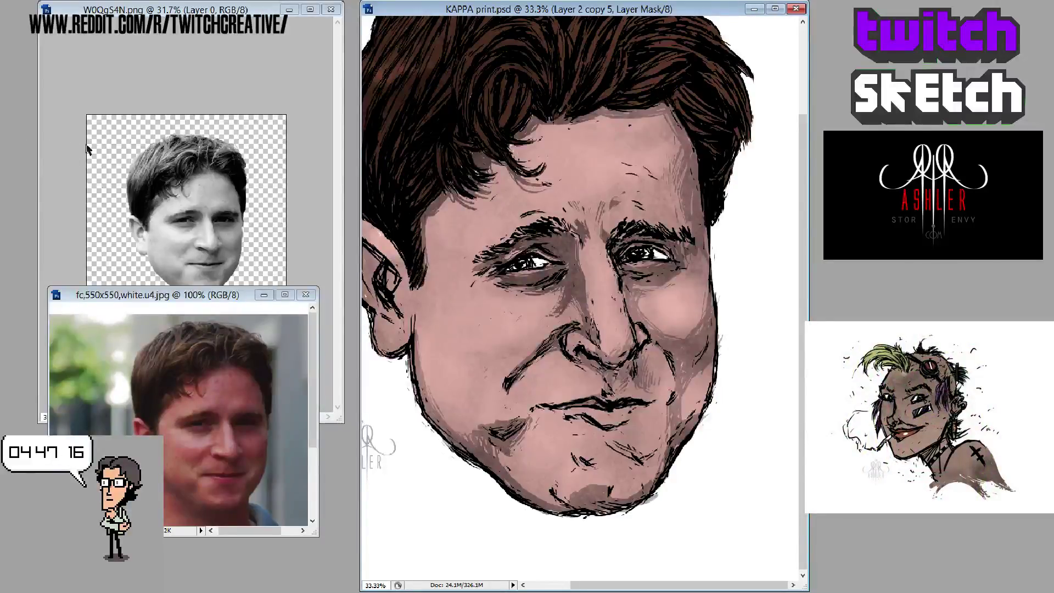
# - Shade below the lower lip and on the near side of the chin, minimizing the color reference photo
pyautogui.moveTo(620, 431); pyautogui.dragTo(636, 421)
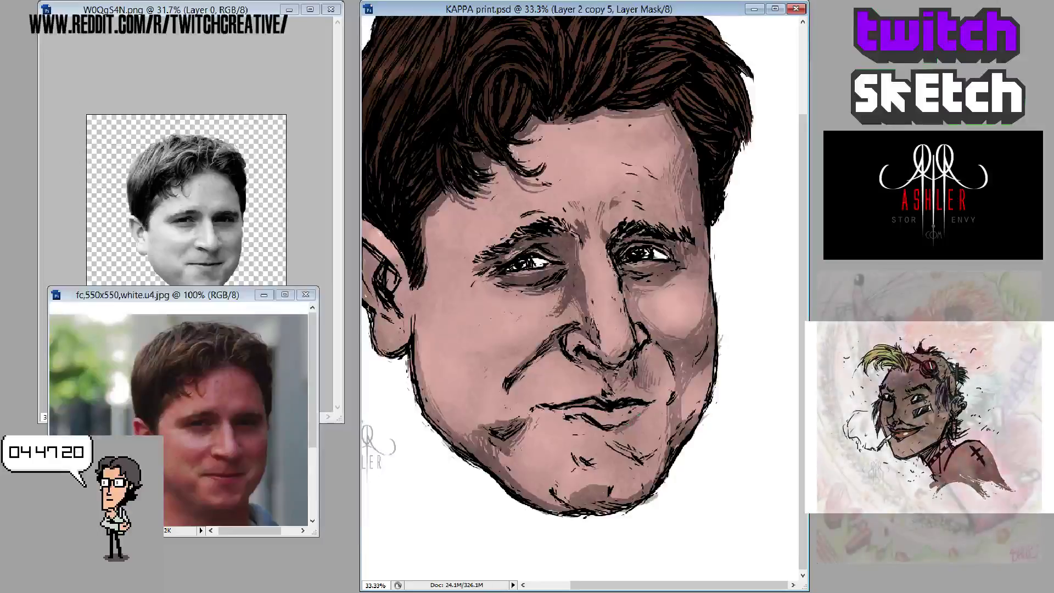
pyautogui.moveTo(645, 422)
pyautogui.mouseDown()
pyautogui.moveTo(626, 451)
pyautogui.moveTo(643, 459)
pyautogui.moveTo(616, 444)
pyautogui.moveTo(630, 458)
pyautogui.mouseUp()
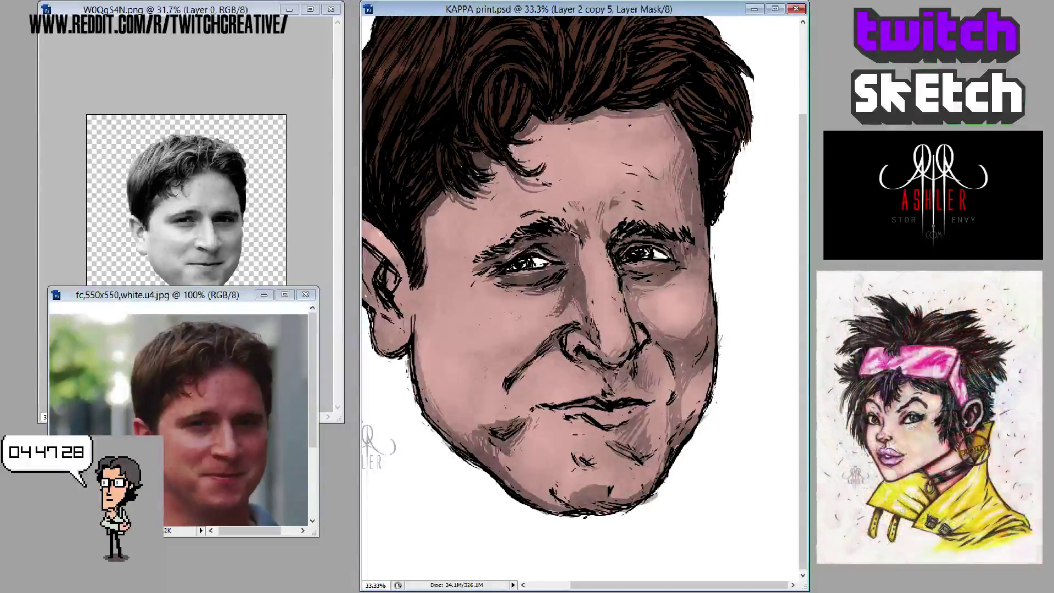
pyautogui.moveTo(607, 451); pyautogui.dragTo(601, 455)
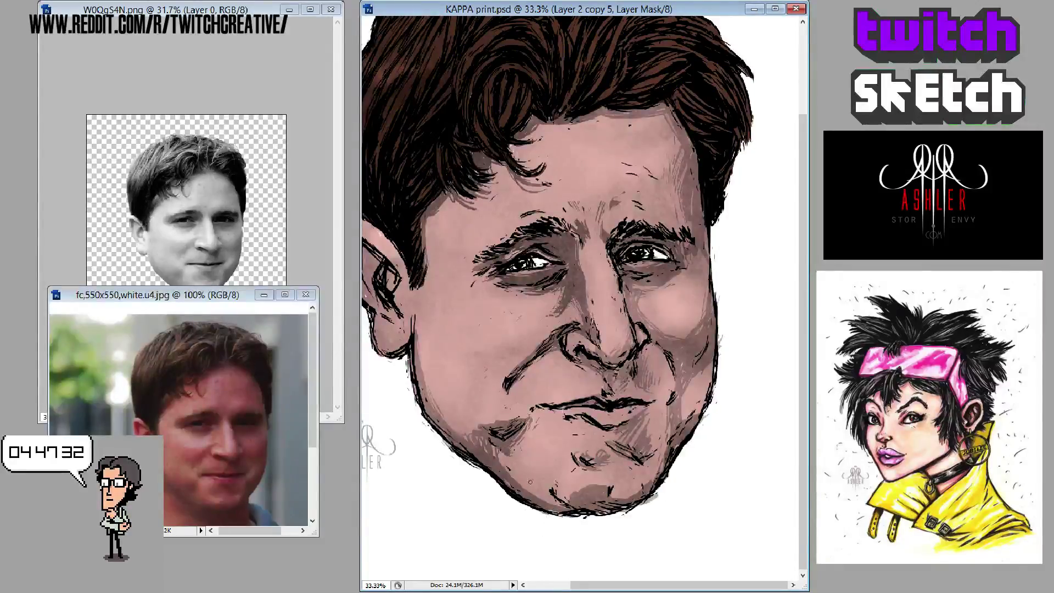
pyautogui.click(266, 296)
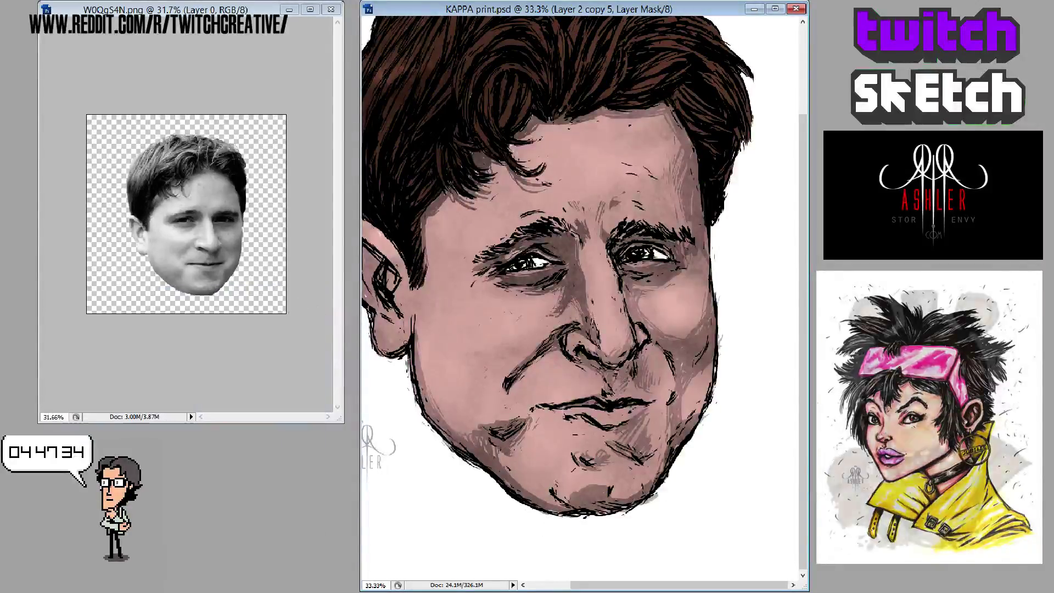
pyautogui.moveTo(546, 477)
pyautogui.mouseDown()
pyautogui.moveTo(551, 502)
pyautogui.moveTo(538, 467)
pyautogui.moveTo(562, 499)
pyautogui.mouseUp()
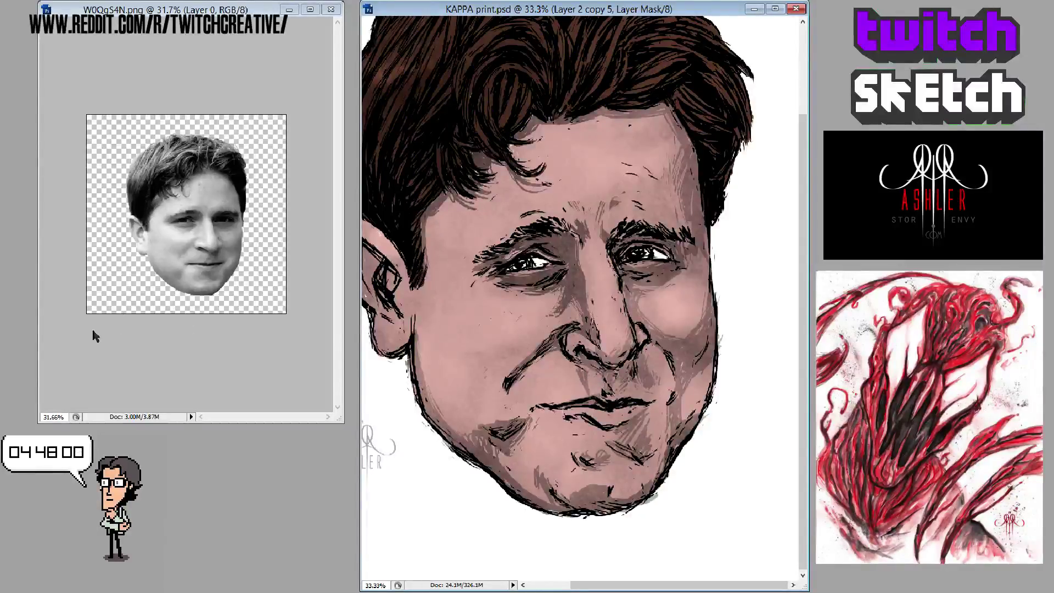
# - Zoom the black-and-white reference to 48.4% and refine the mask shadows on the far jaw, upper lip and near lower cheek
pyautogui.moveTo(95, 120); pyautogui.dragTo(296, 341)
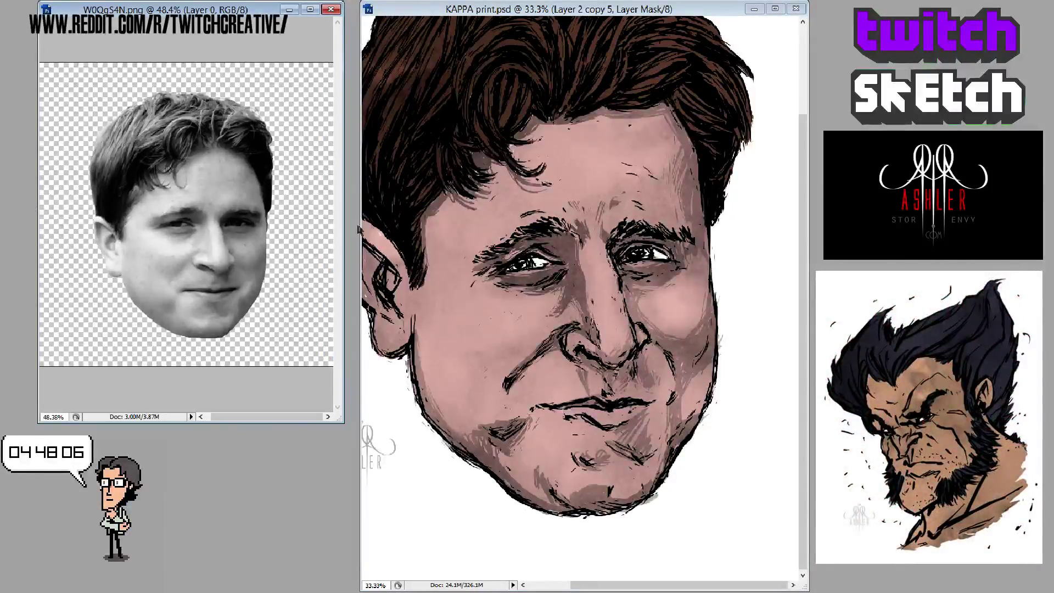
pyautogui.click(580, 378)
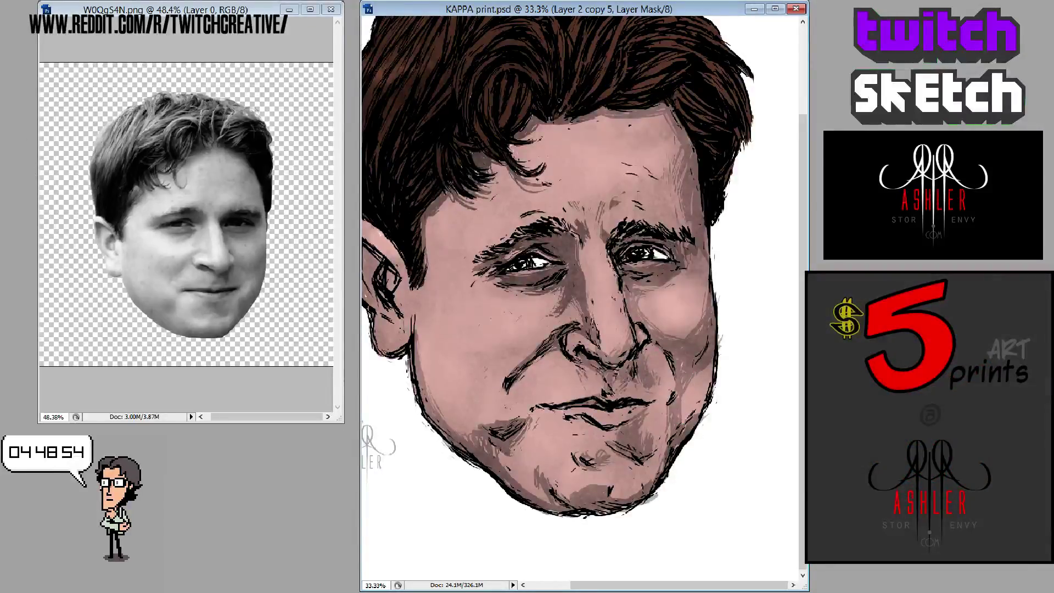
pyautogui.moveTo(708, 374); pyautogui.dragTo(687, 417)
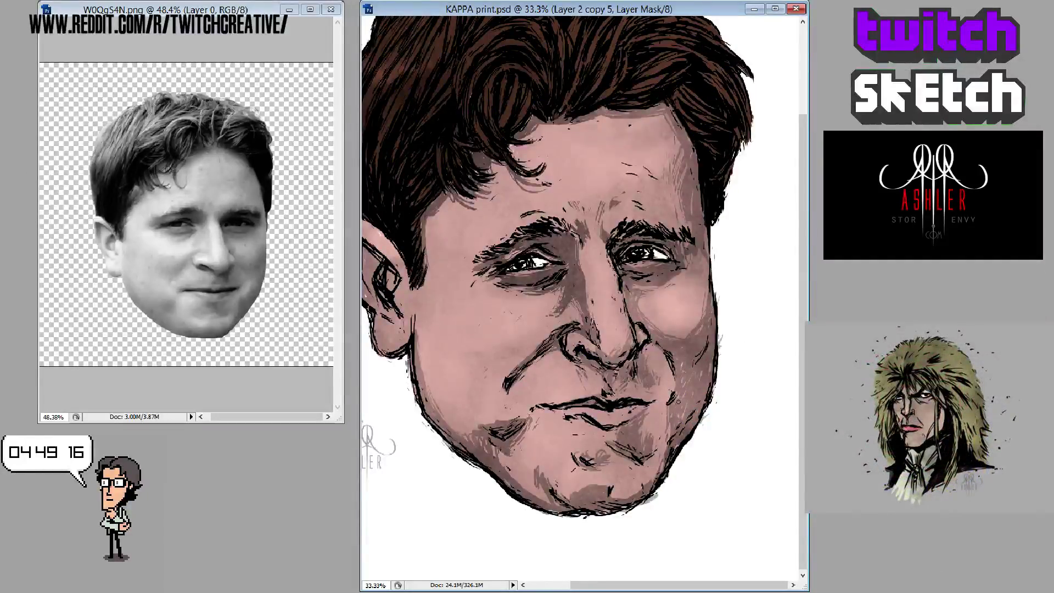
pyautogui.moveTo(684, 389)
pyautogui.mouseDown()
pyautogui.moveTo(666, 427)
pyautogui.moveTo(669, 419)
pyautogui.mouseUp()
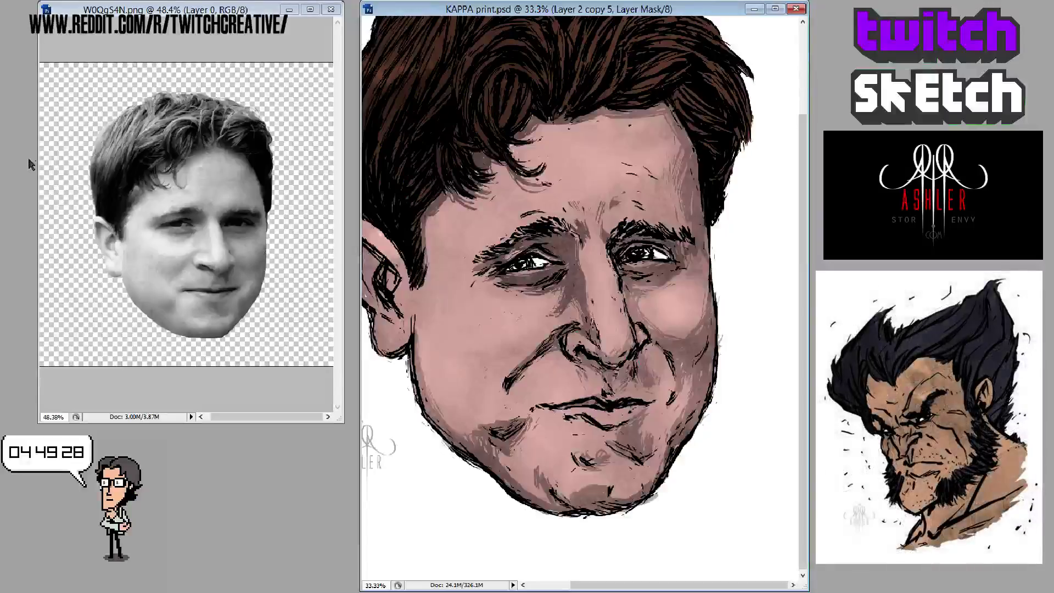
pyautogui.moveTo(645, 356); pyautogui.dragTo(650, 372)
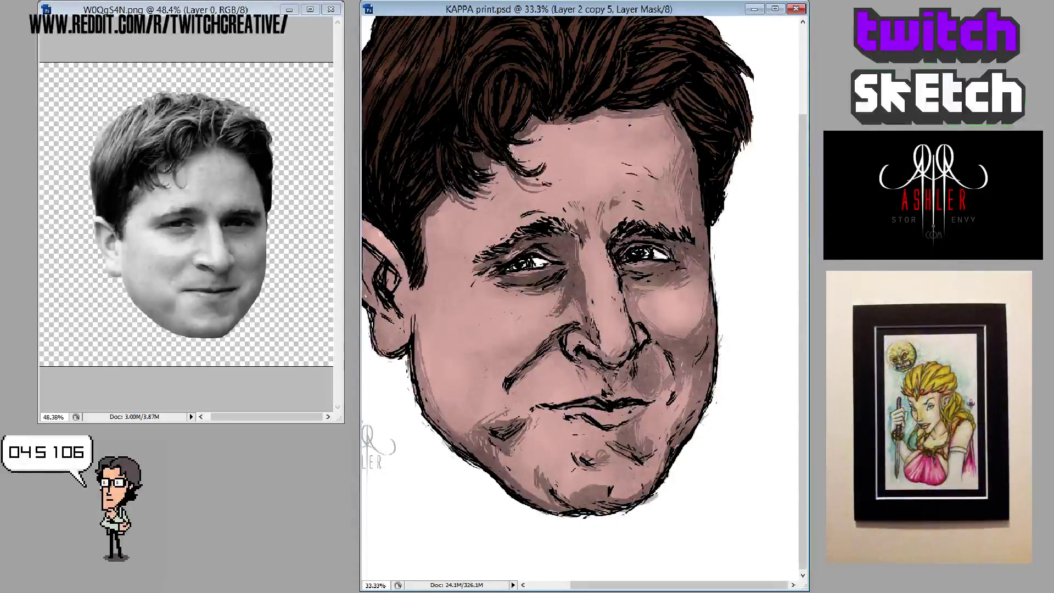
pyautogui.moveTo(500, 420)
pyautogui.mouseDown()
pyautogui.moveTo(518, 415)
pyautogui.moveTo(500, 417)
pyautogui.mouseUp()
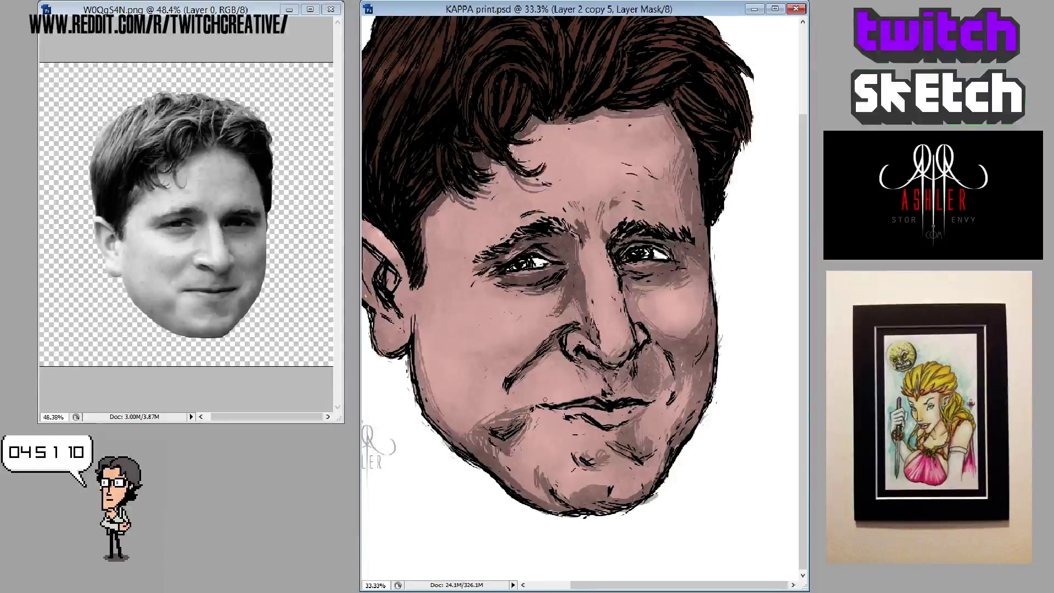